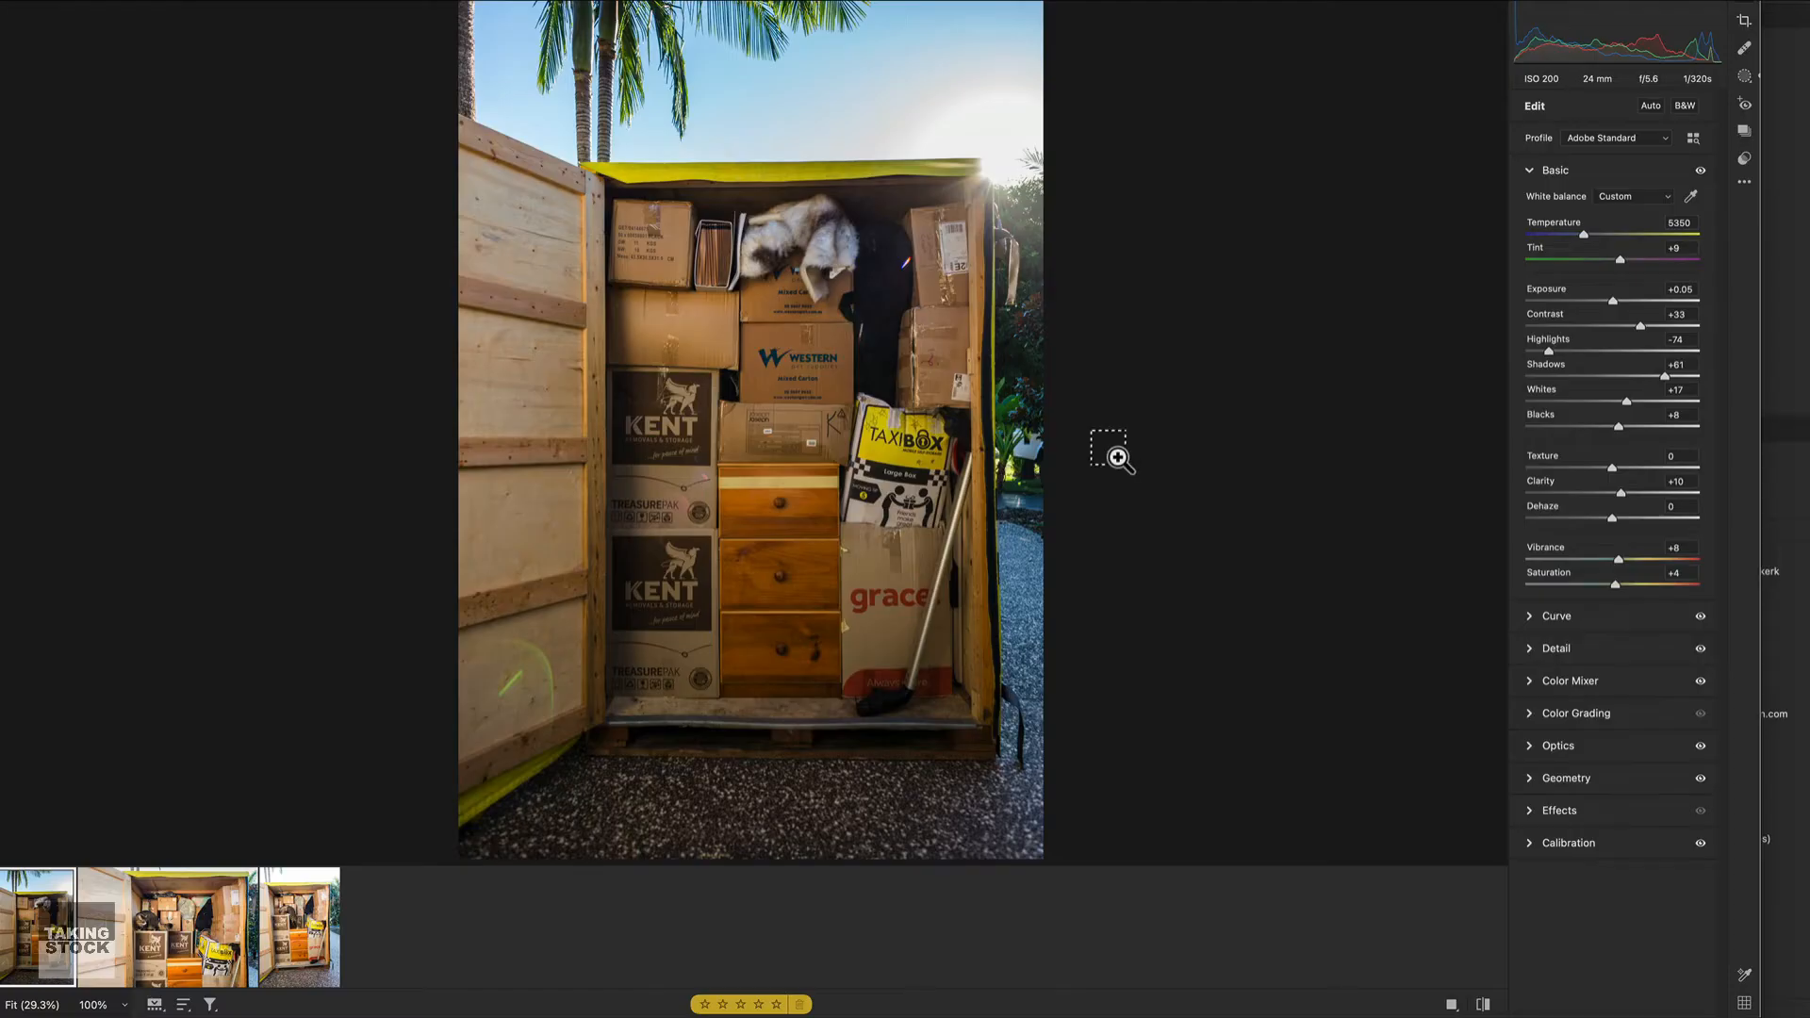
Step: Heal over the blue W logo on the Western pet supplies carton and move its sample source to the plain carton beside it
{"action": "left_click", "coordinate": [1117, 455]}
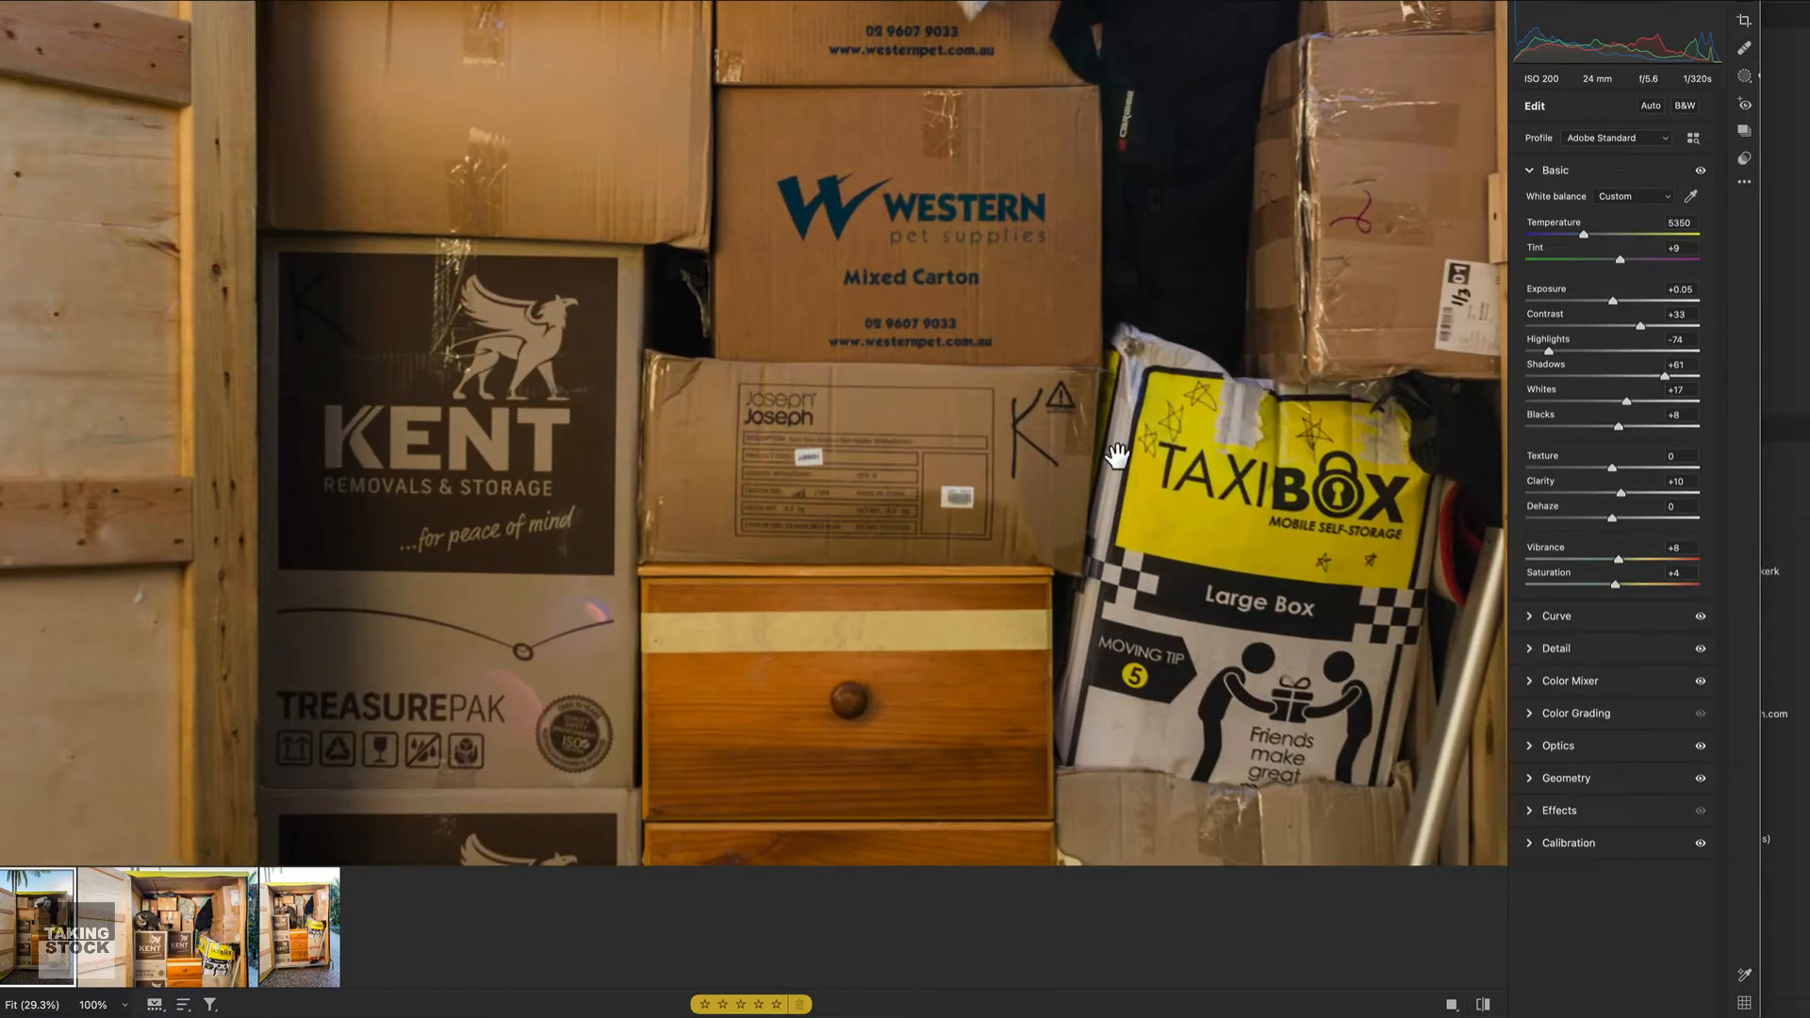
{"action": "key", "text": "h"}
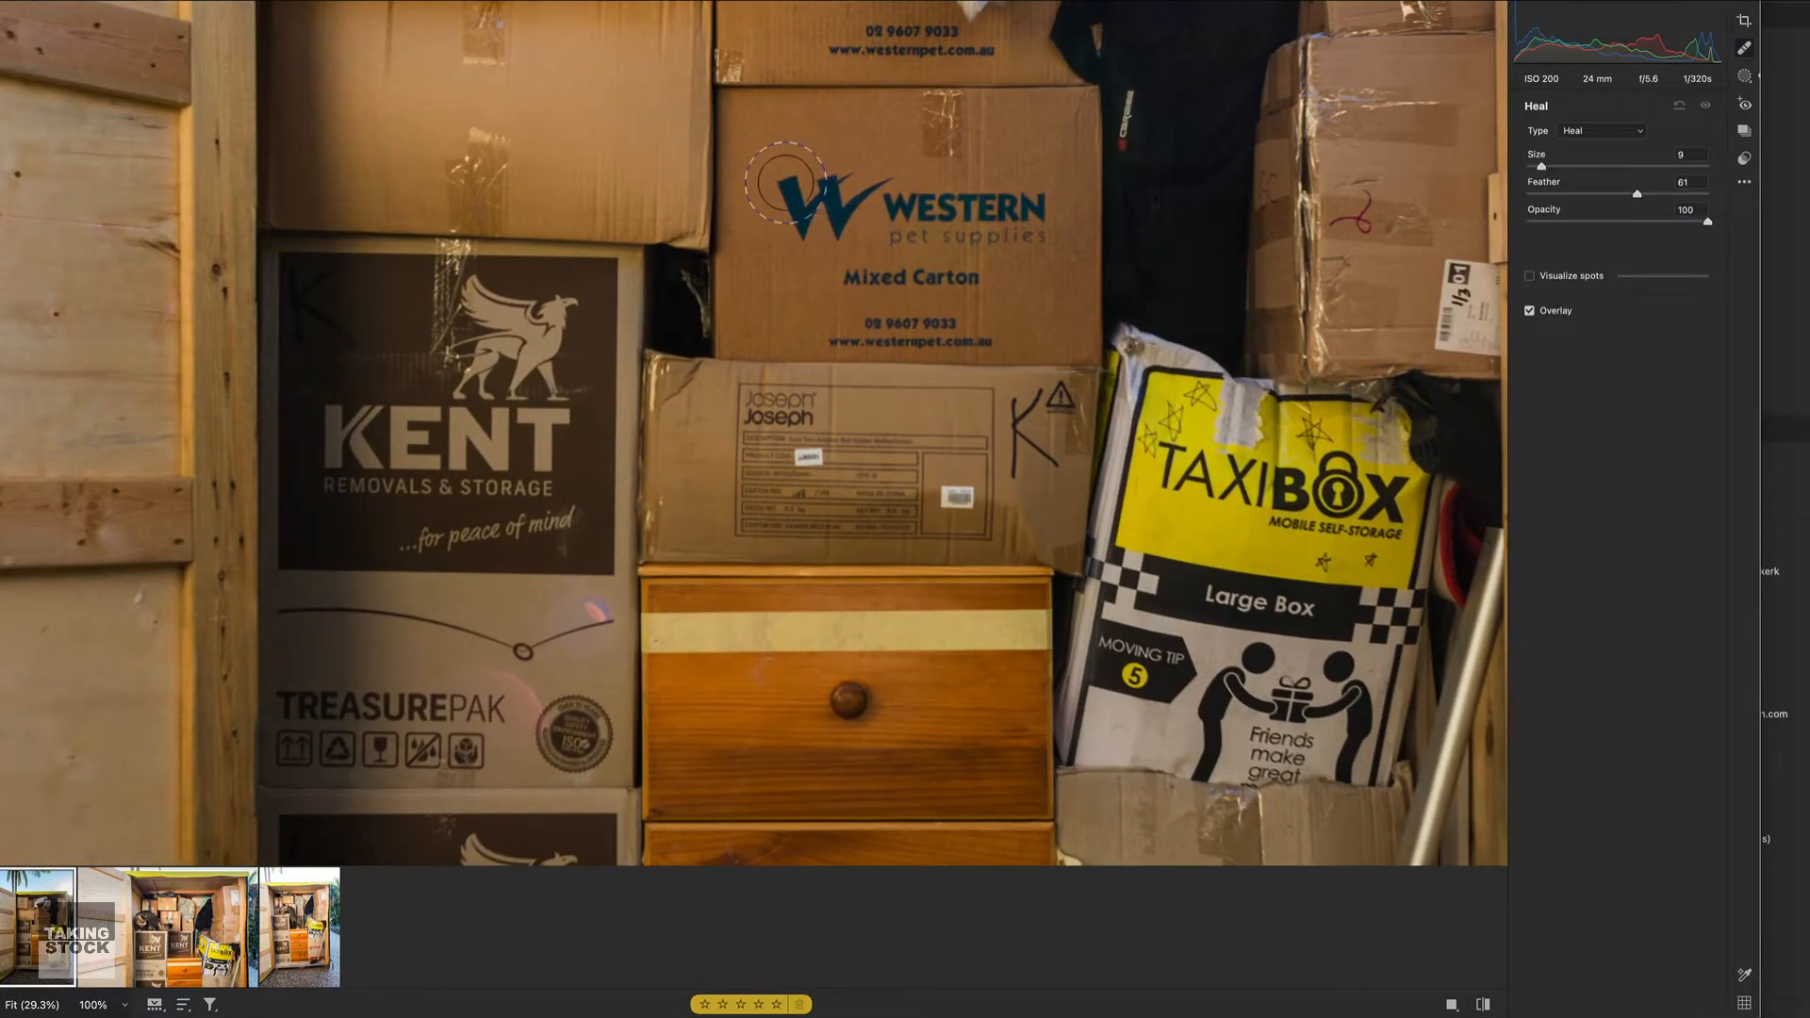
{"action": "mouse_move", "coordinate": [792, 182]}
{"action": "left_mouse_down"}
{"action": "mouse_move", "coordinate": [790, 226]}
{"action": "mouse_move", "coordinate": [832, 222]}
{"action": "mouse_move", "coordinate": [876, 174]}
{"action": "mouse_move", "coordinate": [863, 212]}
{"action": "left_mouse_up"}
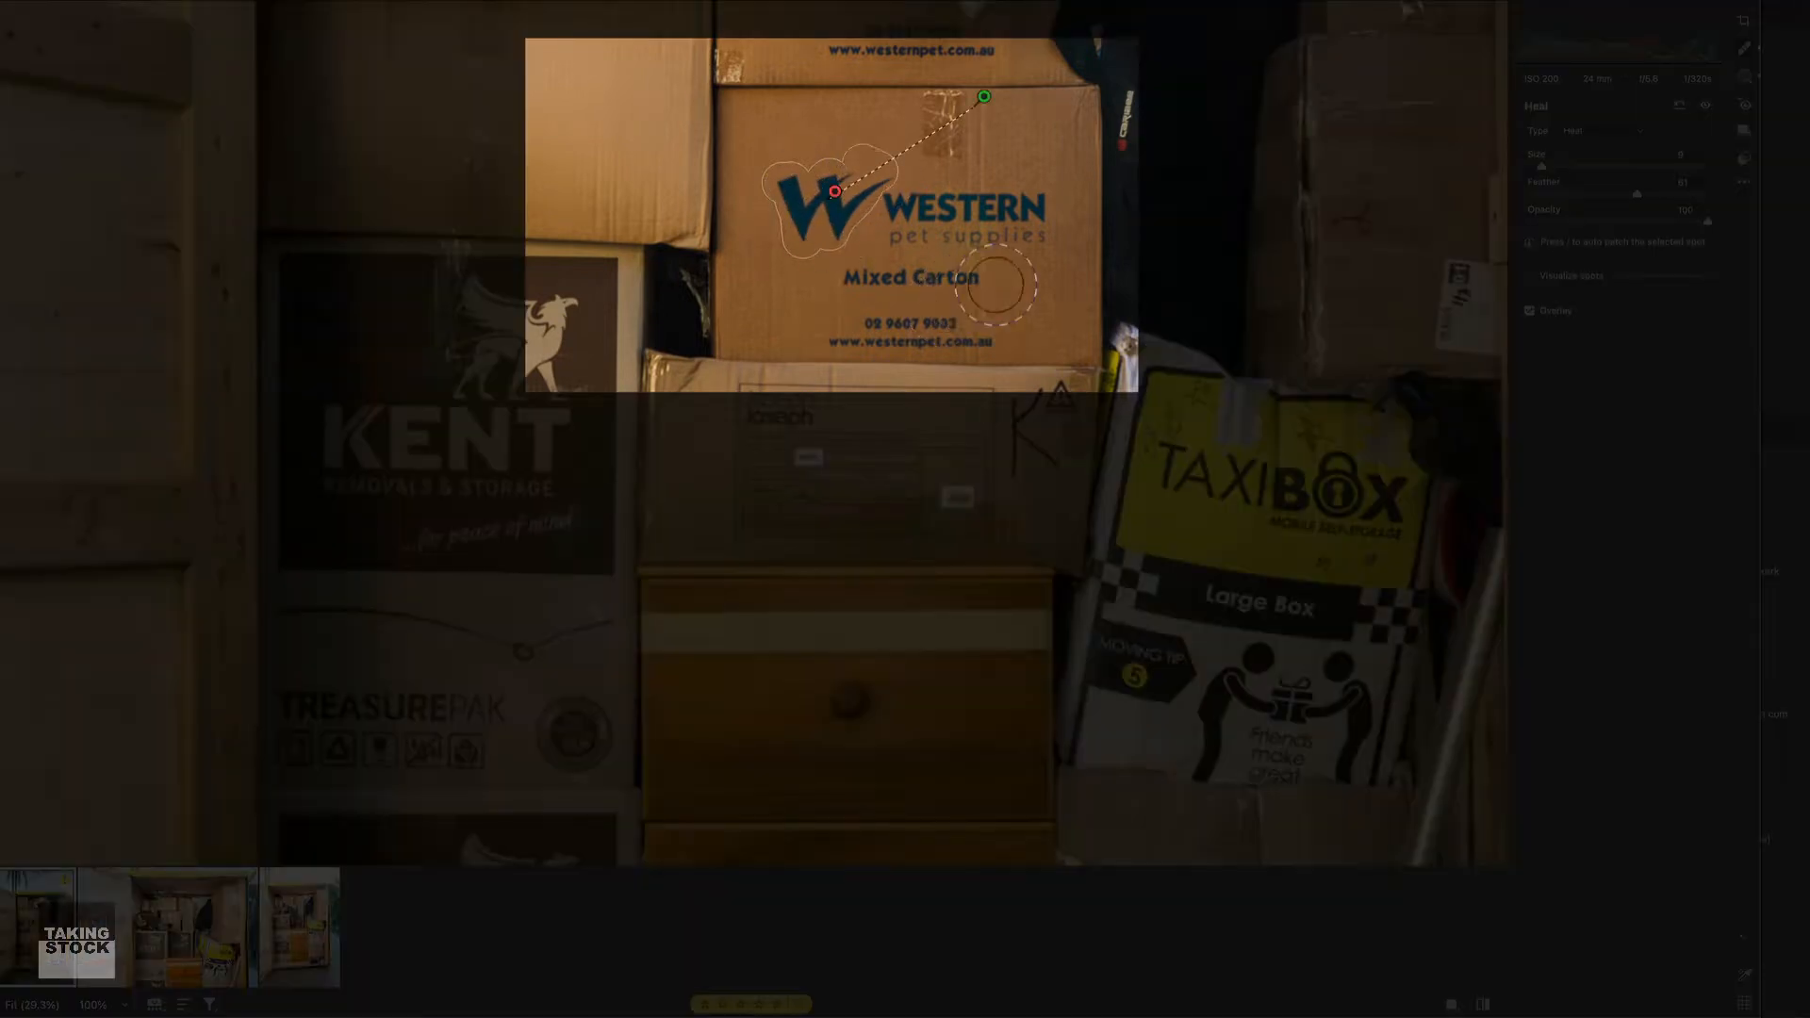
{"action": "mouse_move", "coordinate": [986, 120]}
{"action": "left_mouse_down"}
{"action": "mouse_move", "coordinate": [646, 161]}
{"action": "mouse_move", "coordinate": [626, 181]}
{"action": "left_mouse_up"}
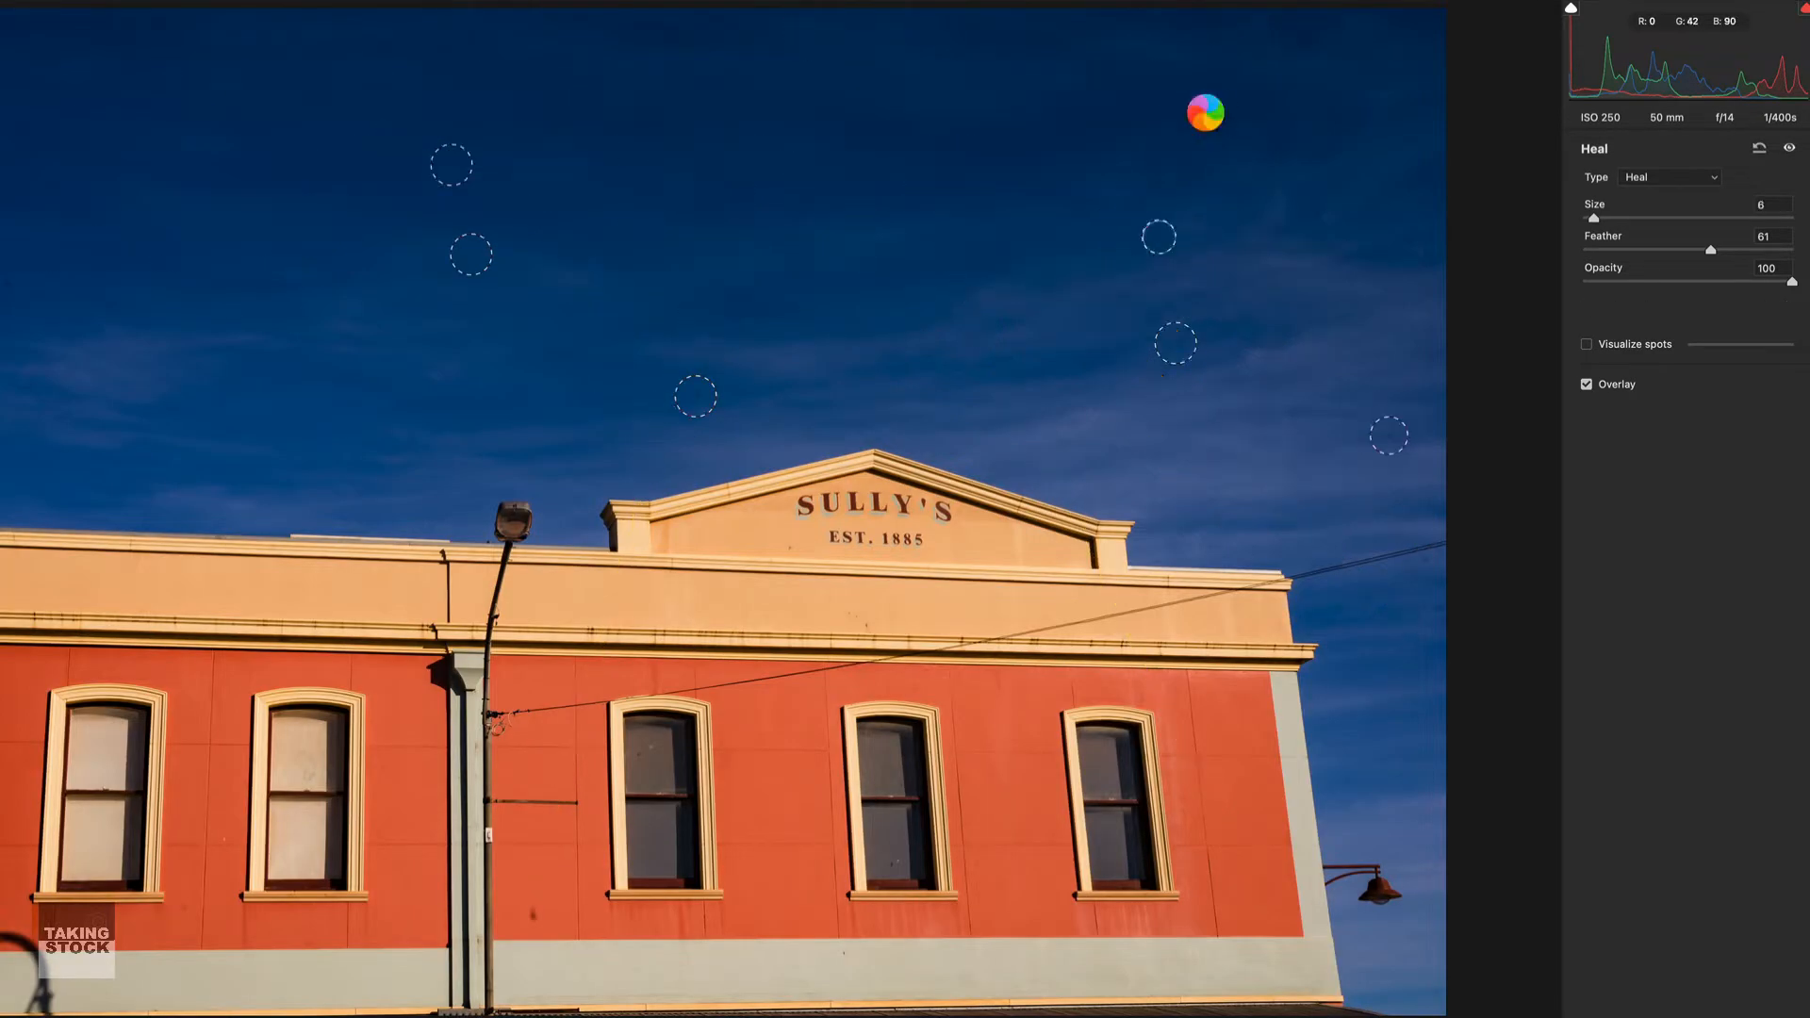
Step: Heal the dust spots in the blue sky and the mark low on the red wall of the Sully's building
{"action": "left_click", "coordinate": [1207, 113]}
{"action": "left_click", "coordinate": [8, 282]}
{"action": "left_click", "coordinate": [223, 302]}
{"action": "left_click", "coordinate": [533, 916]}
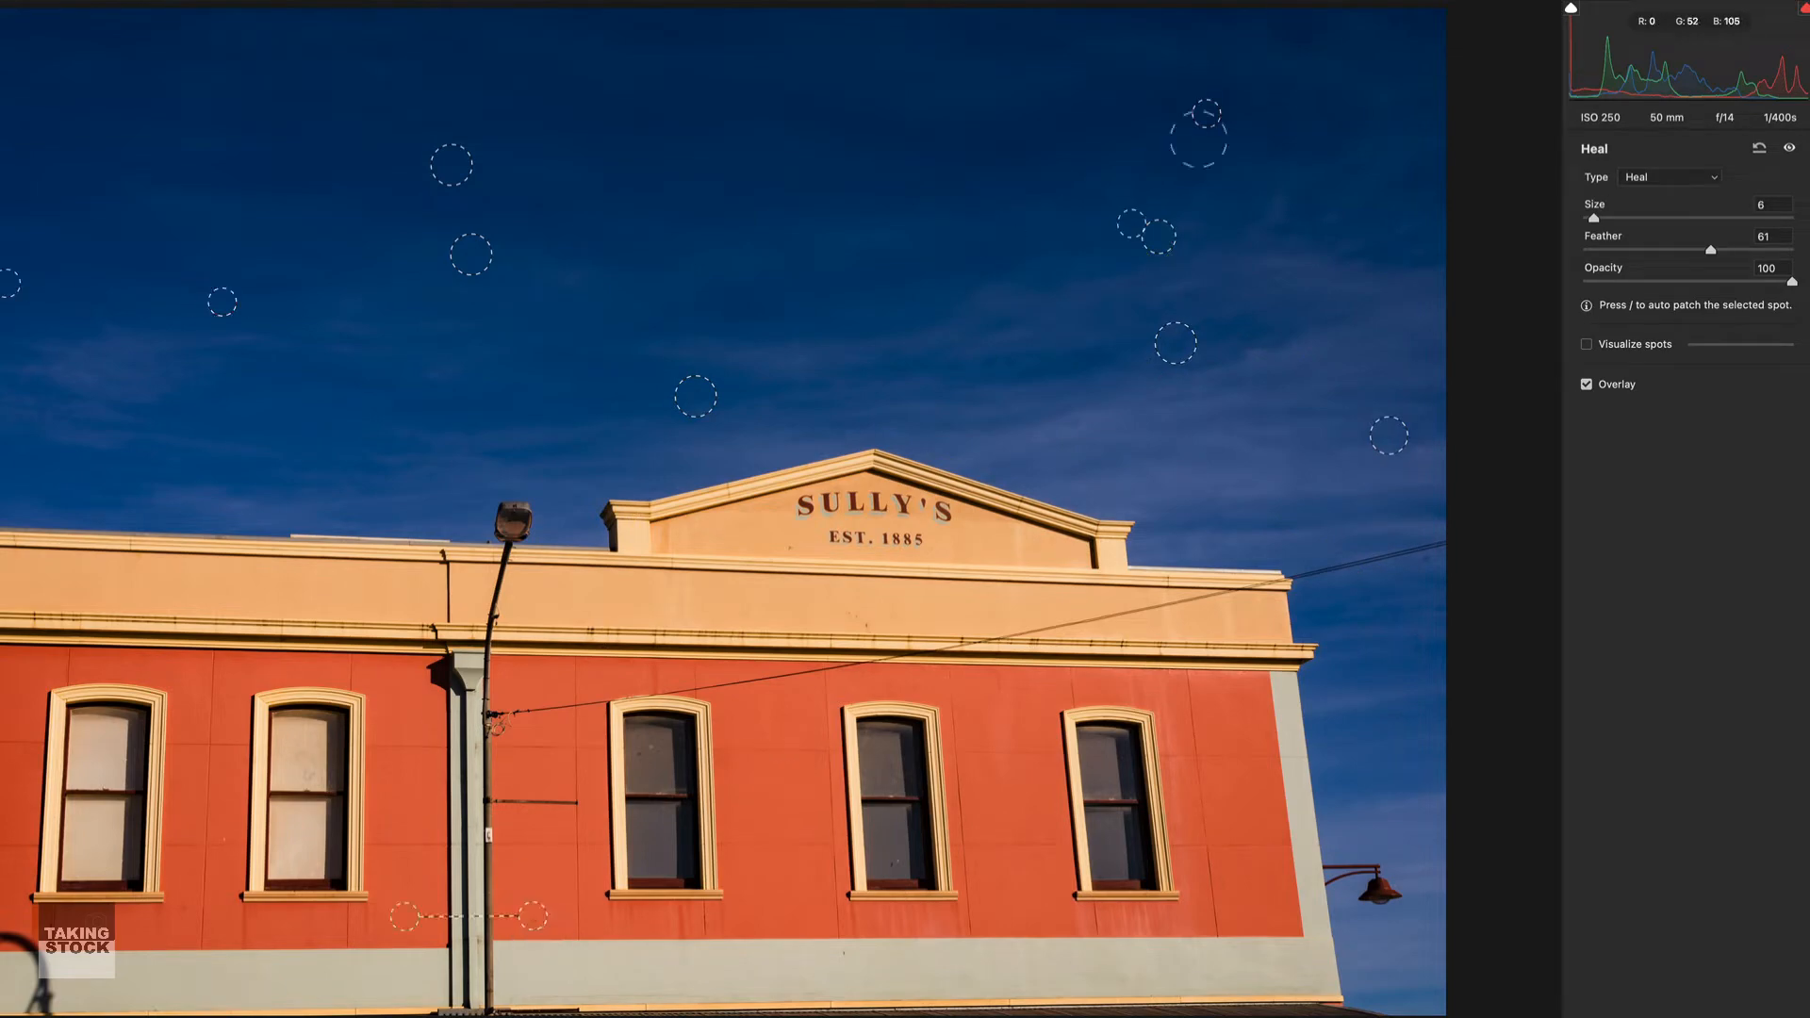
{"action": "left_click", "coordinate": [1307, 39]}
Step: Turn on spot visualization and heal the remaining dust spots across the sky above the building
{"action": "key", "text": "y"}
{"action": "left_click", "coordinate": [1058, 265]}
{"action": "left_click", "coordinate": [616, 401]}
{"action": "left_click", "coordinate": [877, 262]}
{"action": "left_click", "coordinate": [619, 312]}
{"action": "left_click", "coordinate": [911, 23]}
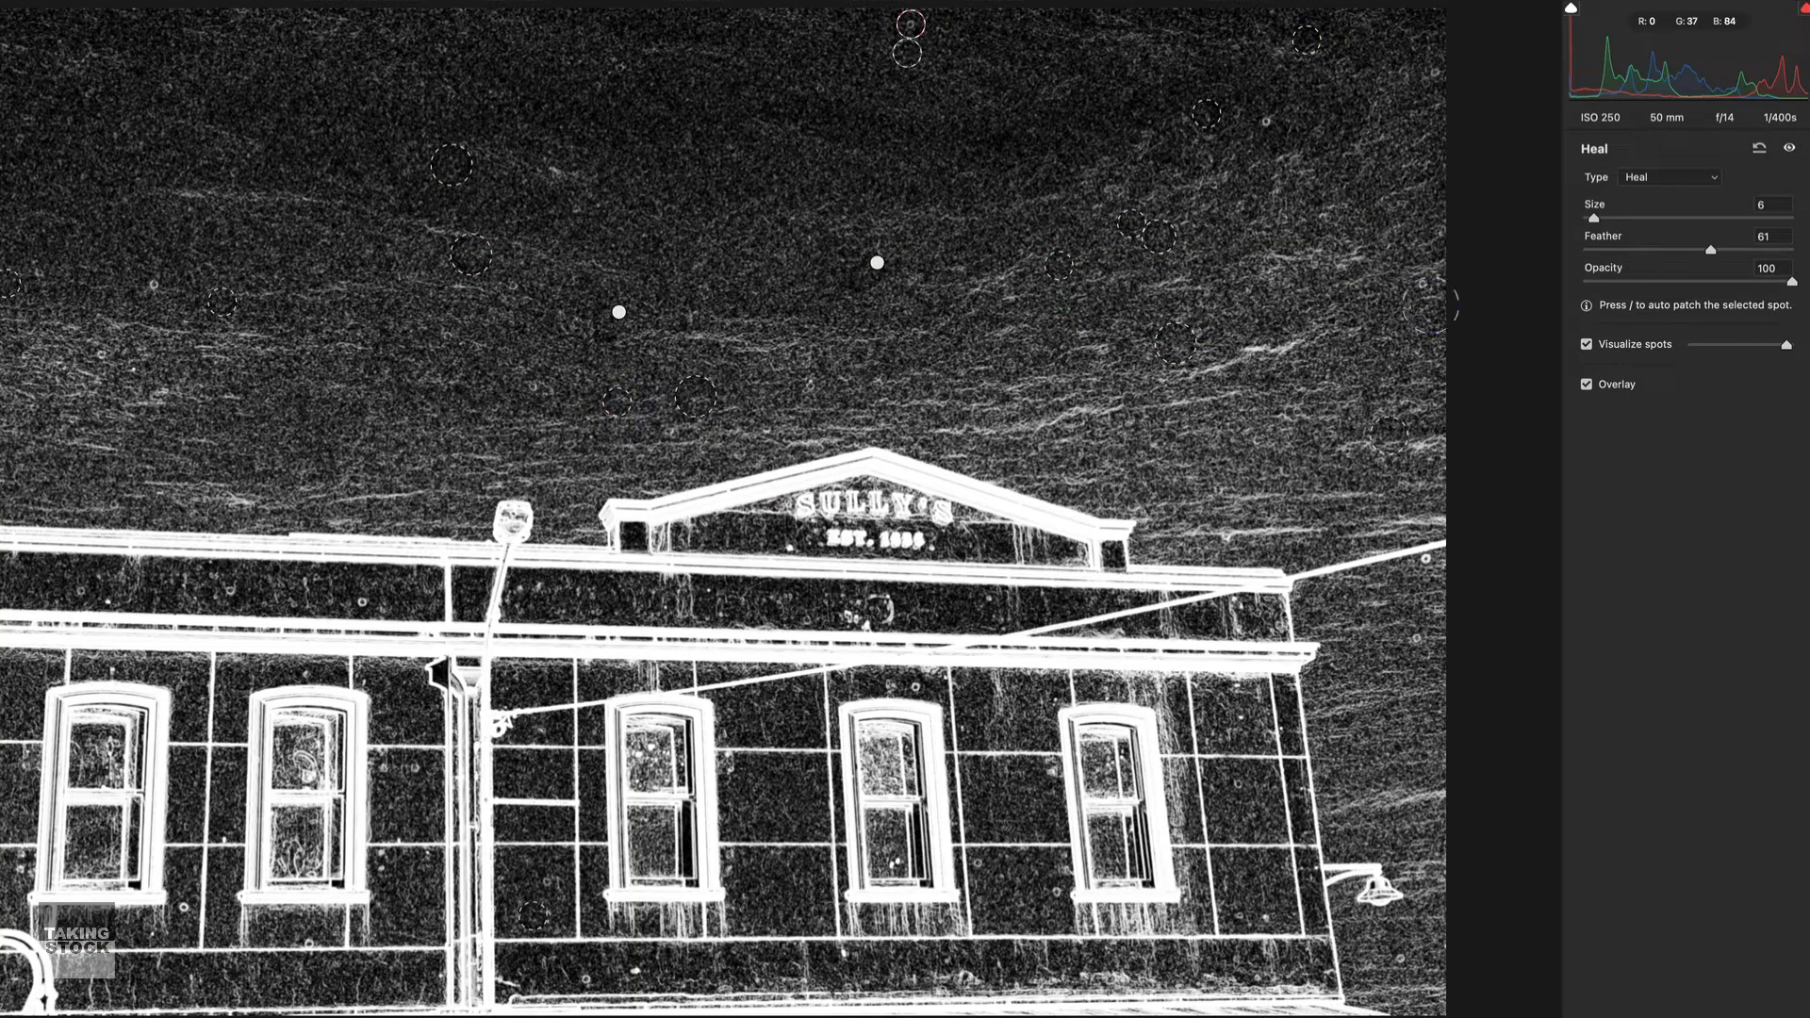
{"action": "left_click", "coordinate": [1268, 120]}
{"action": "left_click", "coordinate": [1422, 283]}
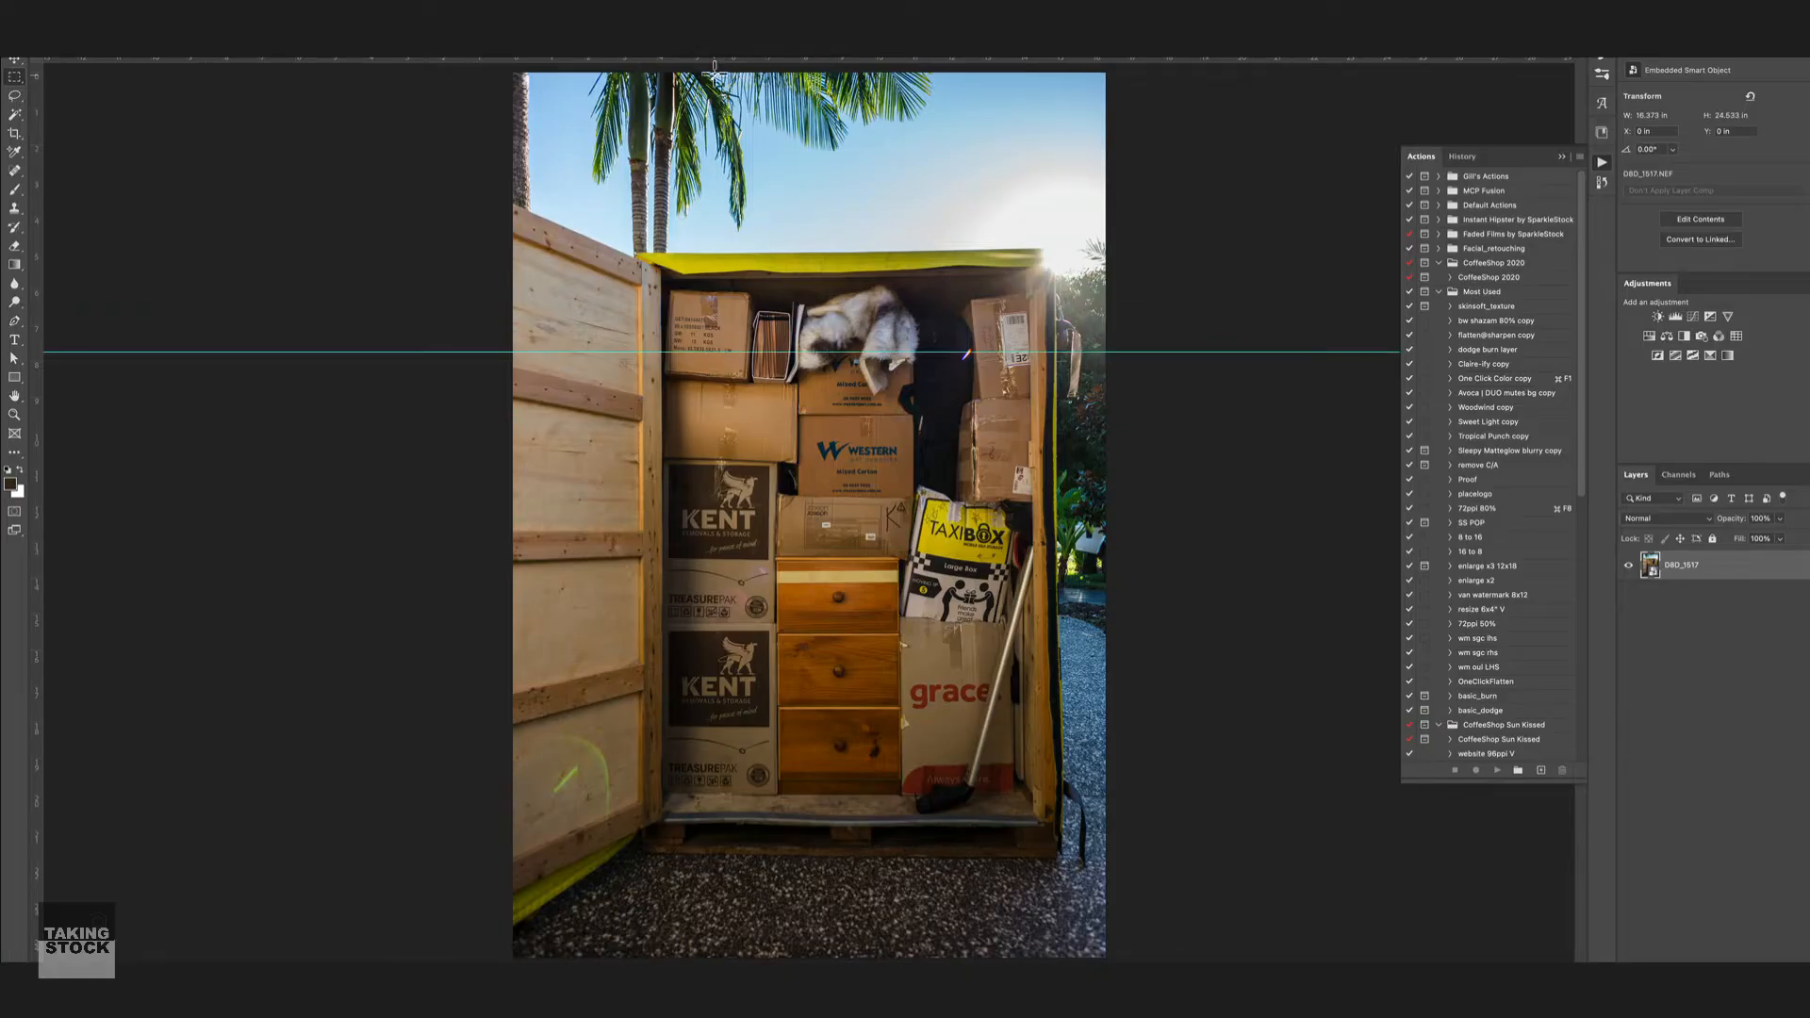
Step: In Photoshop, lay horizontal and vertical guides over the container photo and the succulent photo to divide them into sections
{"action": "left_click_drag", "start_coordinate": [257, 58], "coordinate": [257, 684]}
{"action": "mouse_move", "coordinate": [36, 439]}
{"action": "left_mouse_down"}
{"action": "mouse_move", "coordinate": [913, 438]}
{"action": "mouse_move", "coordinate": [825, 438]}
{"action": "left_mouse_up"}
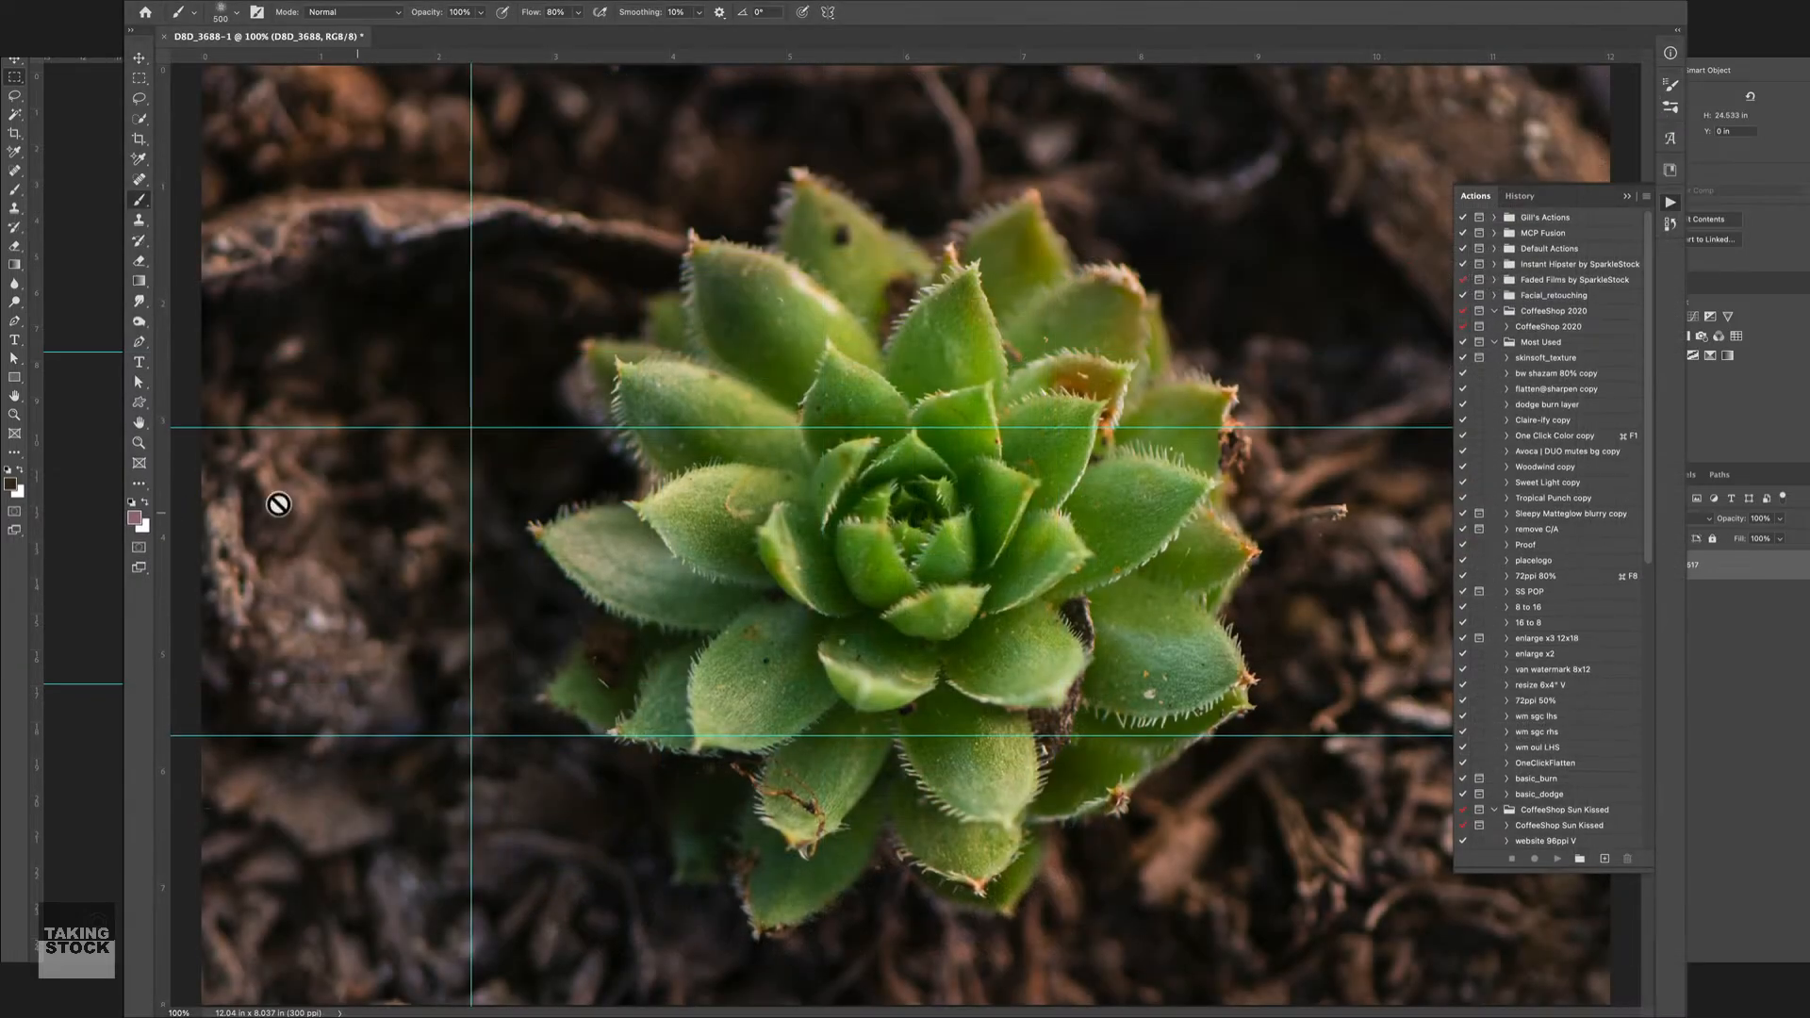
{"action": "left_click_drag", "start_coordinate": [472, 59], "coordinate": [566, 942]}
{"action": "key", "text": "super+plus"}
{"action": "mouse_move", "coordinate": [164, 591]}
{"action": "left_mouse_down"}
{"action": "mouse_move", "coordinate": [612, 590]}
{"action": "mouse_move", "coordinate": [164, 594]}
{"action": "left_mouse_up"}
{"action": "key", "text": "super+minus"}
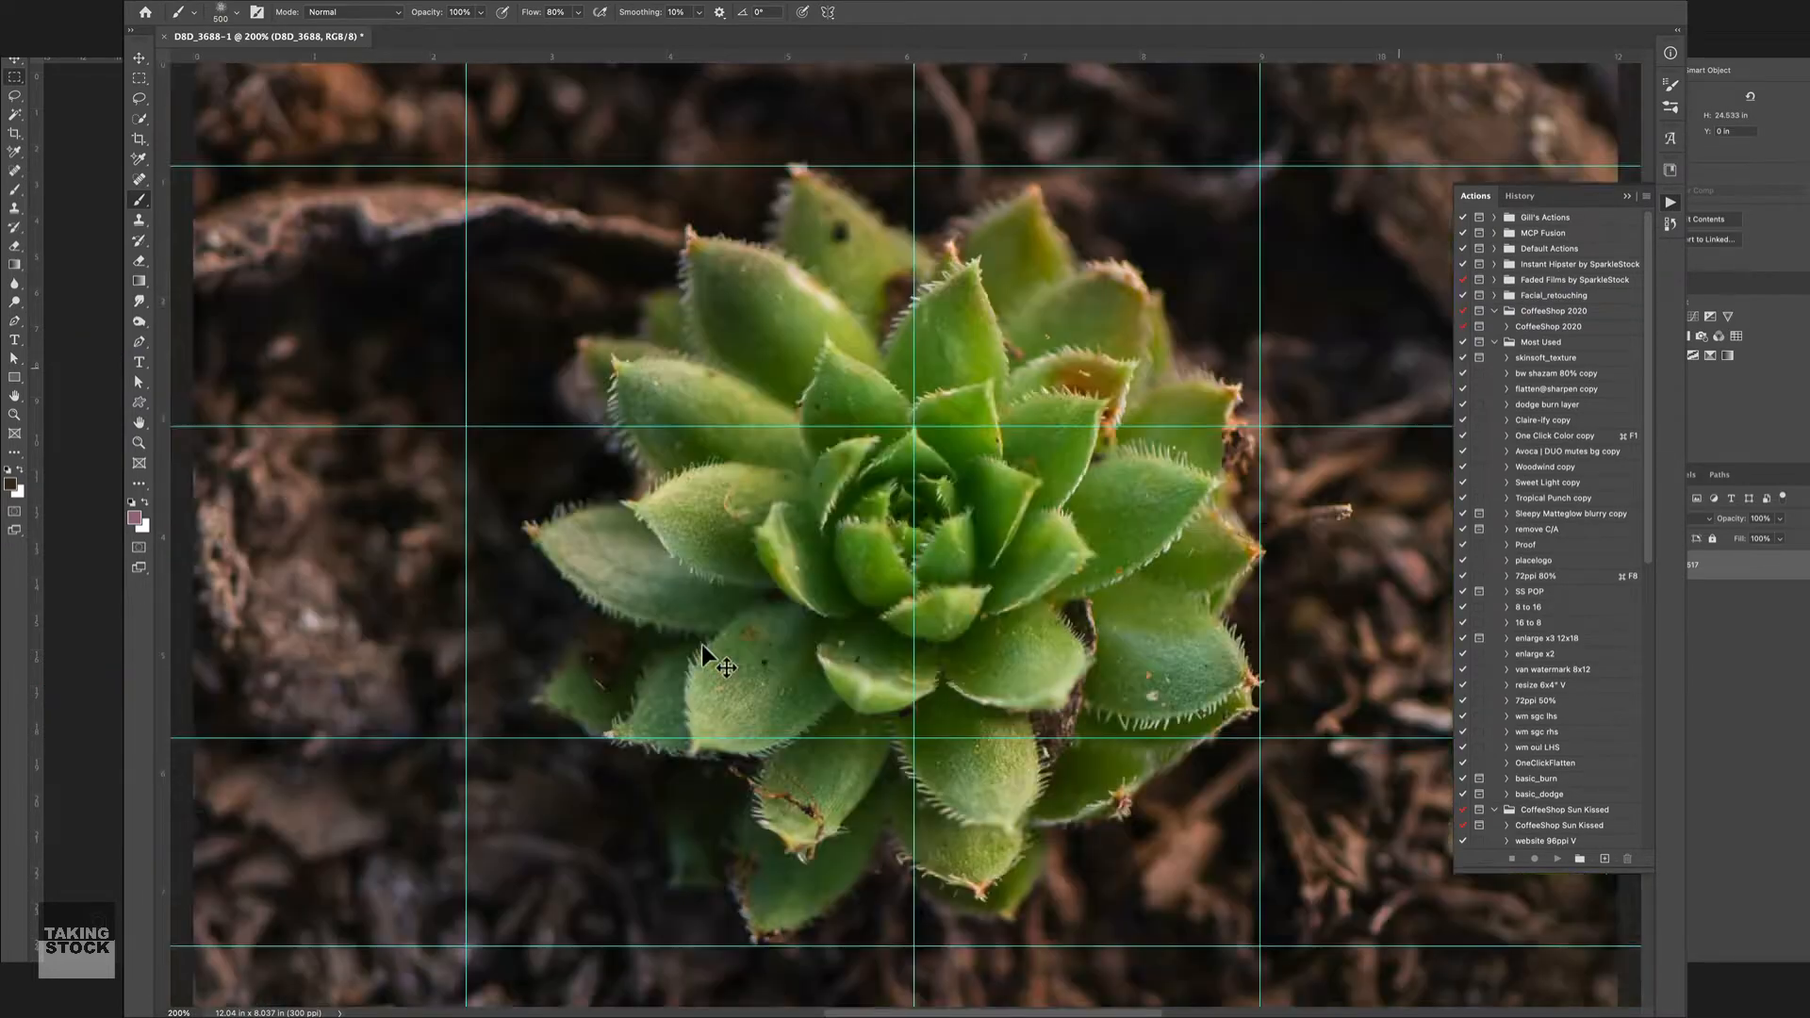
Step: Add a new layer to the succulent photo and heal the leaf blemishes within a guide section using the Spot Healing Brush
{"action": "key", "text": "super+shift+alt+n"}
{"action": "key", "text": "j"}
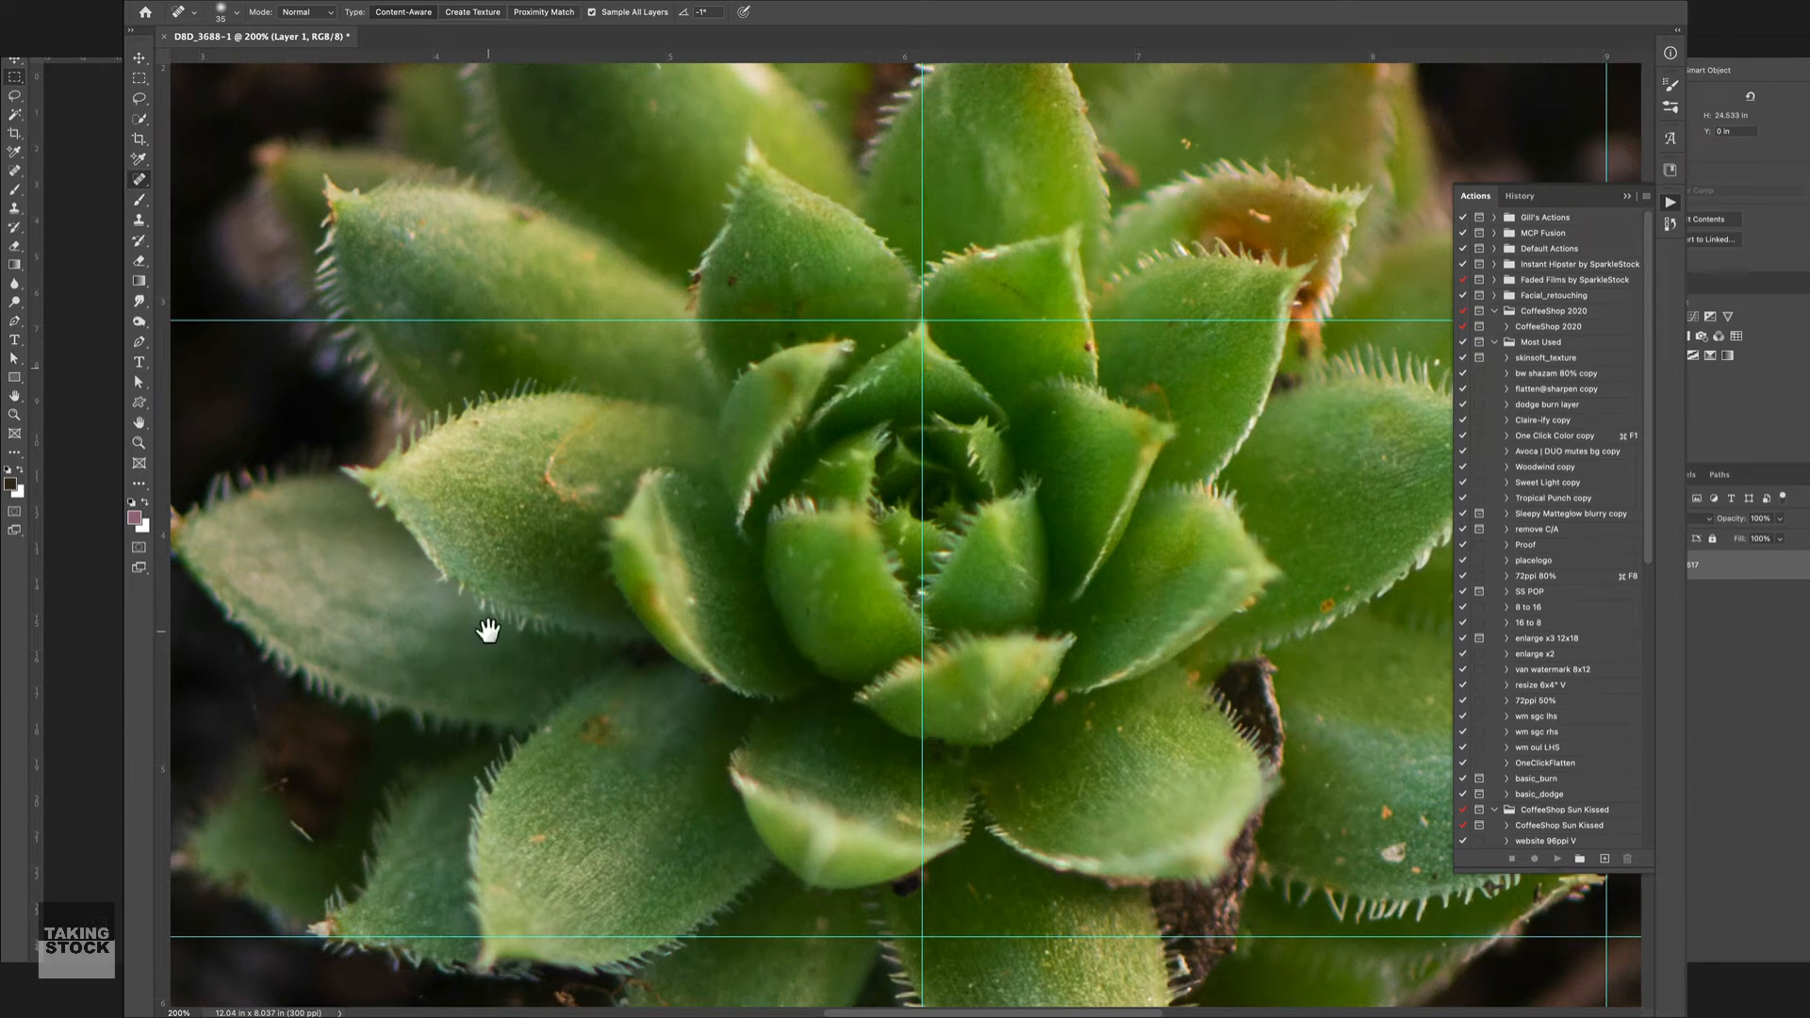
{"action": "left_click_drag", "start_coordinate": [488, 630], "coordinate": [631, 601]}
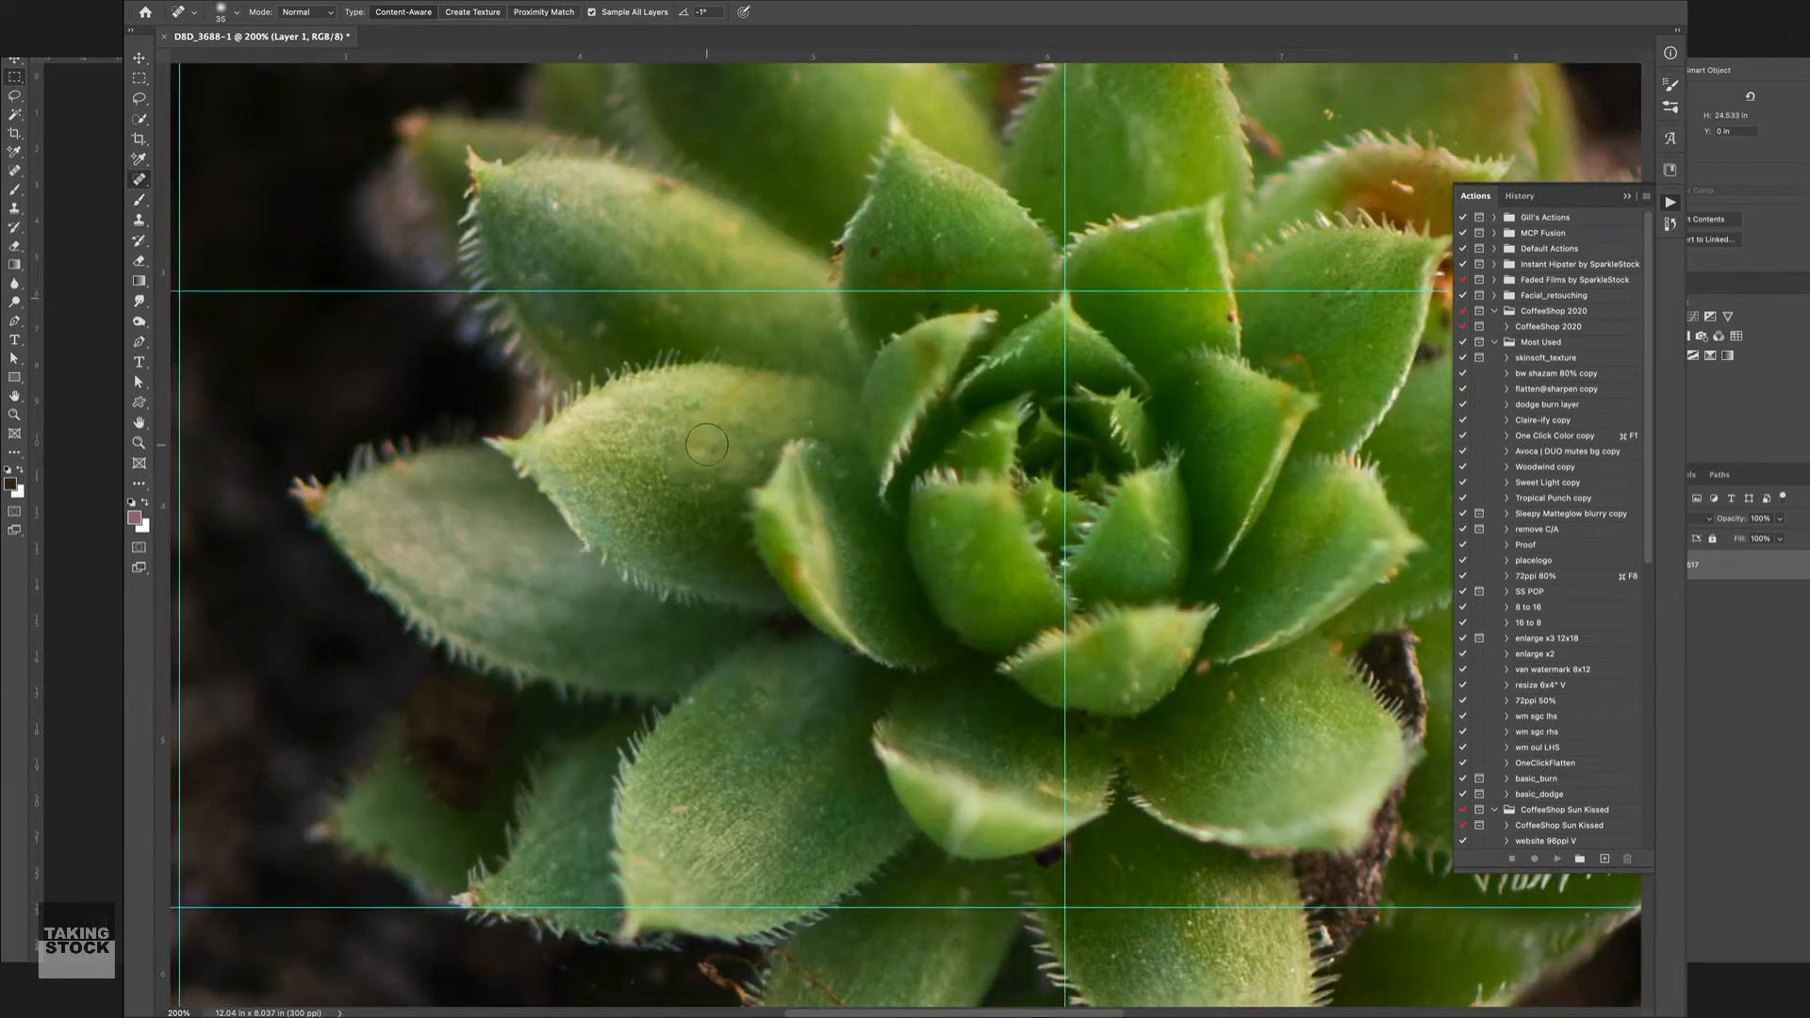
{"action": "right_click", "coordinate": [138, 401]}
{"action": "left_click", "coordinate": [193, 399]}
{"action": "left_click_drag", "start_coordinate": [179, 291], "coordinate": [1066, 907]}
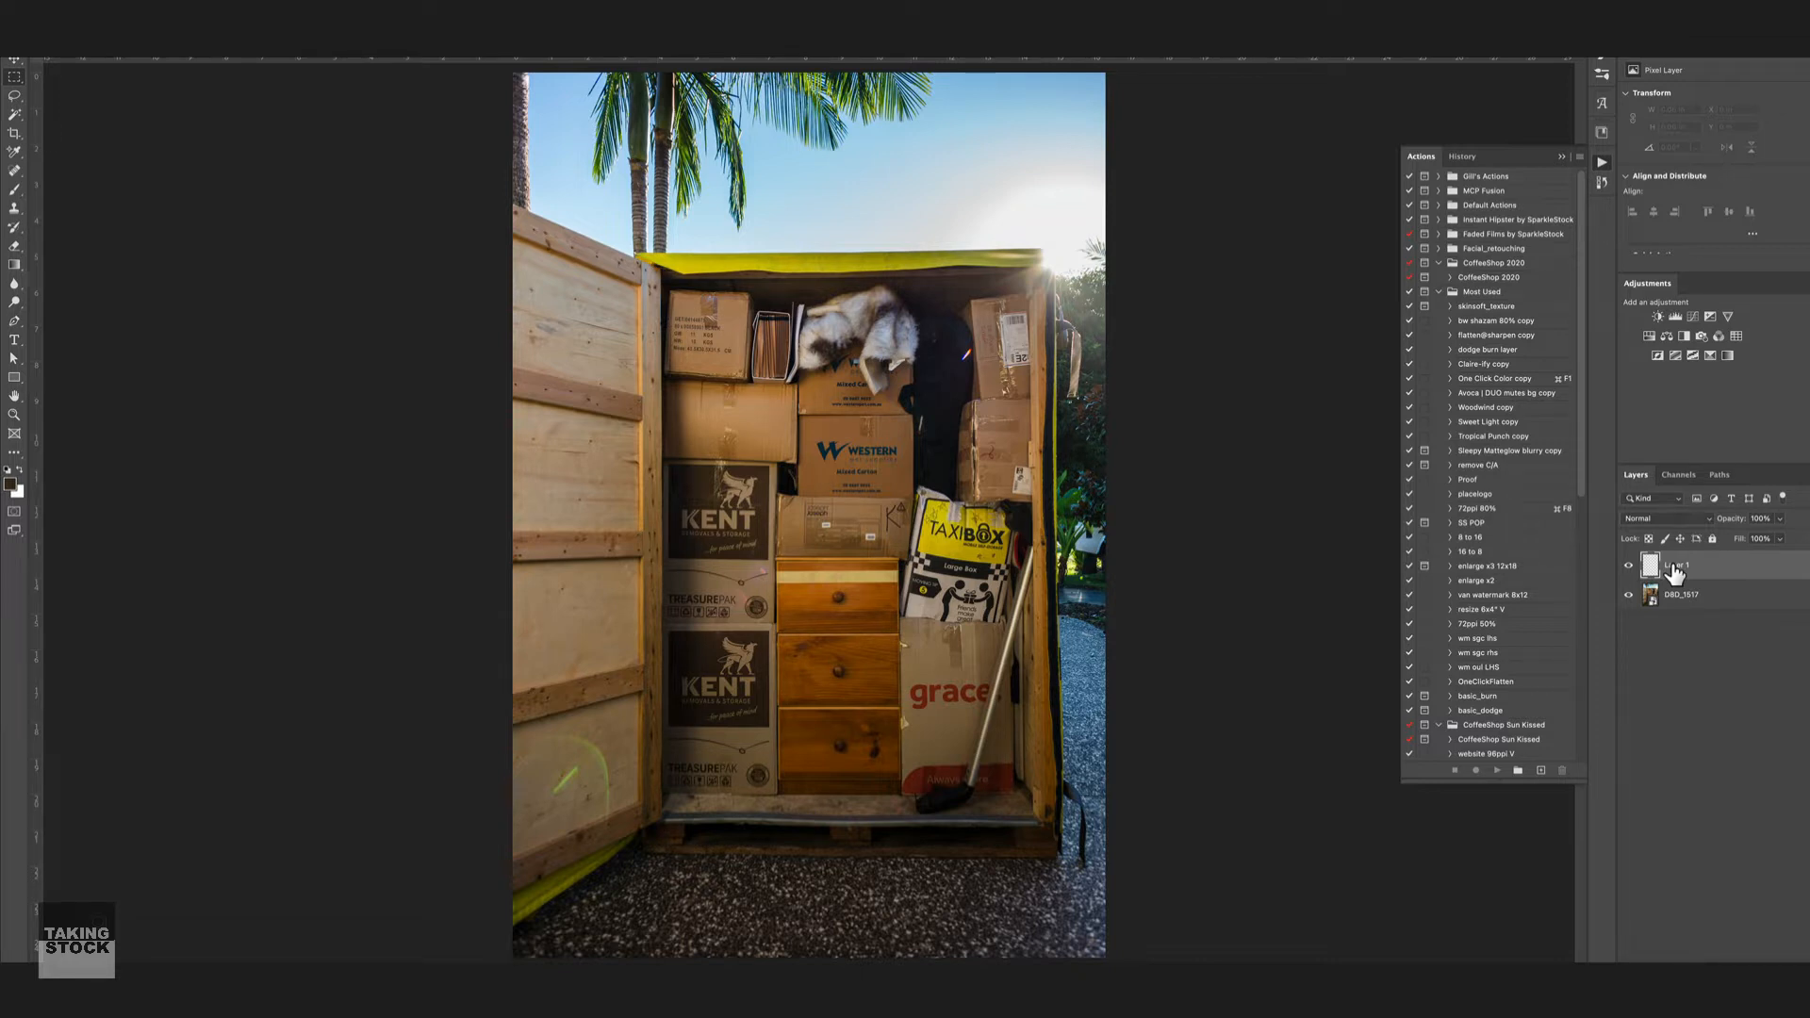
Step: Rename Layer 1 in the container photo as j
{"action": "double_click", "coordinate": [1675, 567]}
Step: Paint out the first printed line on the small upper carton beside the files with the Spot Healing Brush
{"action": "key", "text": "super+equal"}
{"action": "key", "text": "super+equal"}
{"action": "key", "text": "super+equal"}
{"action": "key", "text": "super+equal"}
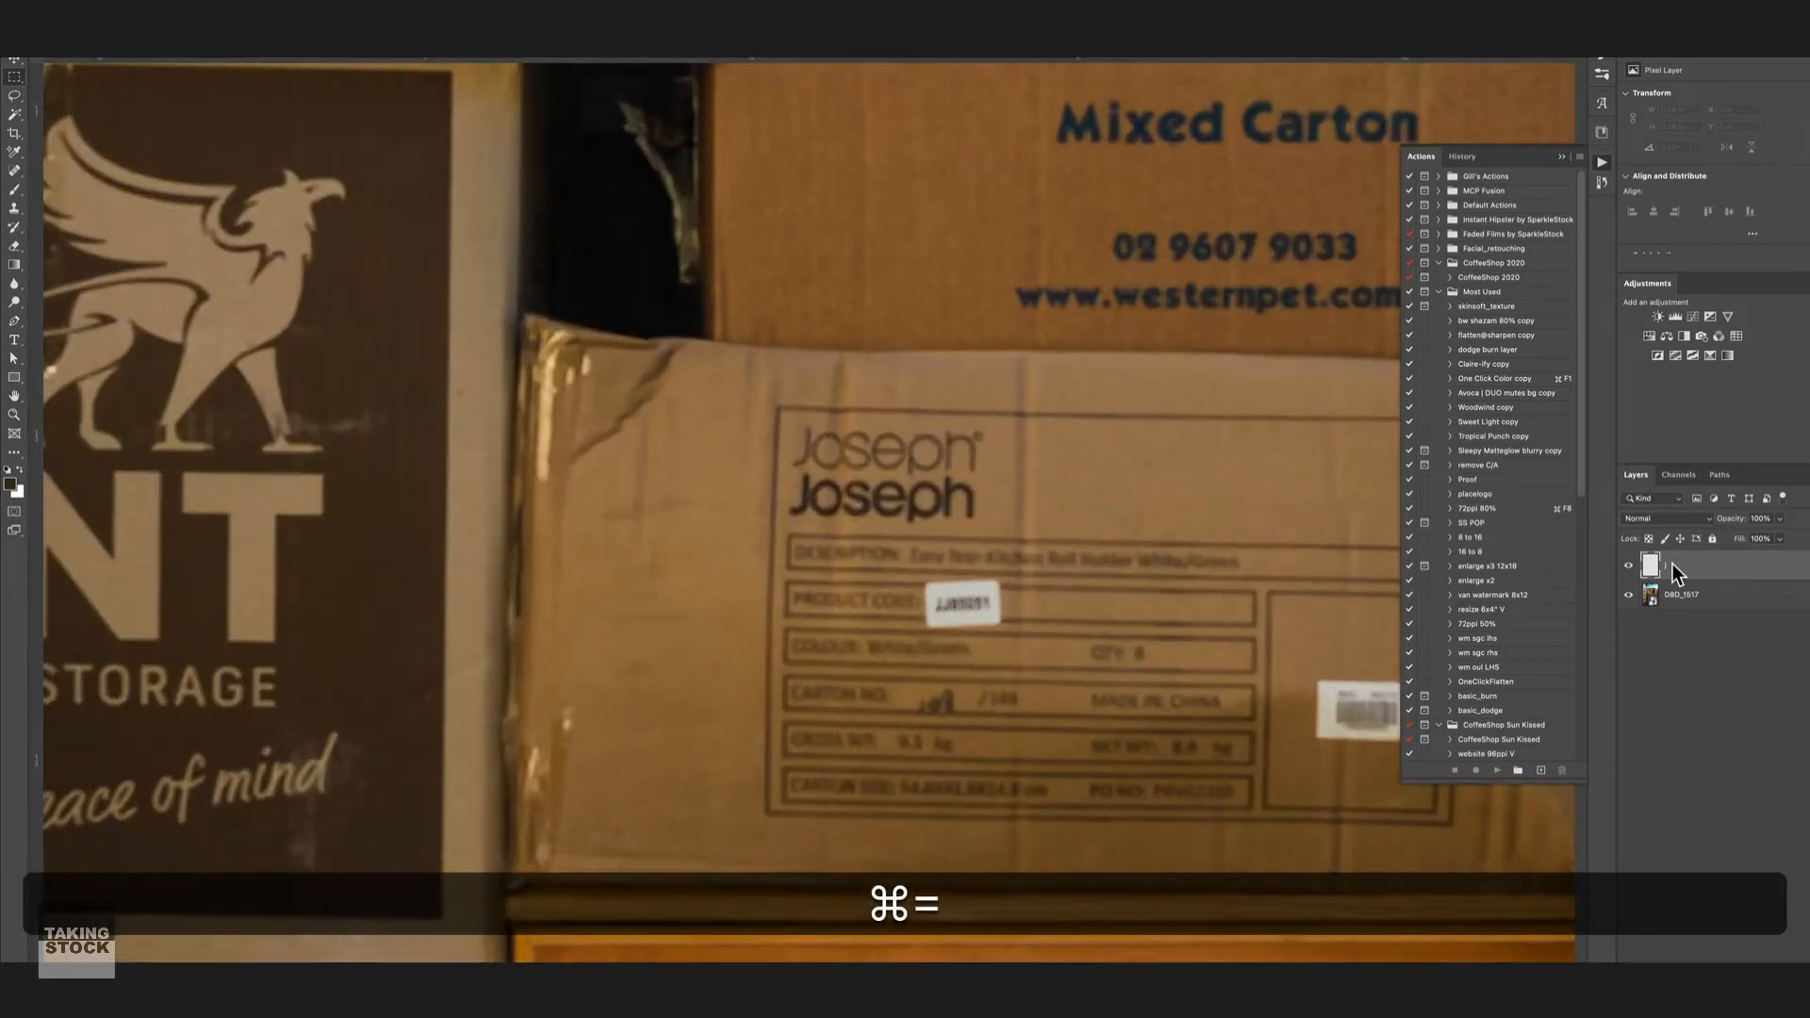
{"action": "left_click_drag", "start_coordinate": [639, 357], "coordinate": [835, 591]}
{"action": "mouse_move", "coordinate": [516, 203]}
{"action": "left_mouse_down"}
{"action": "mouse_move", "coordinate": [615, 270]}
{"action": "mouse_move", "coordinate": [751, 306]}
{"action": "left_mouse_up"}
{"action": "left_click_drag", "start_coordinate": [430, 193], "coordinate": [622, 396]}
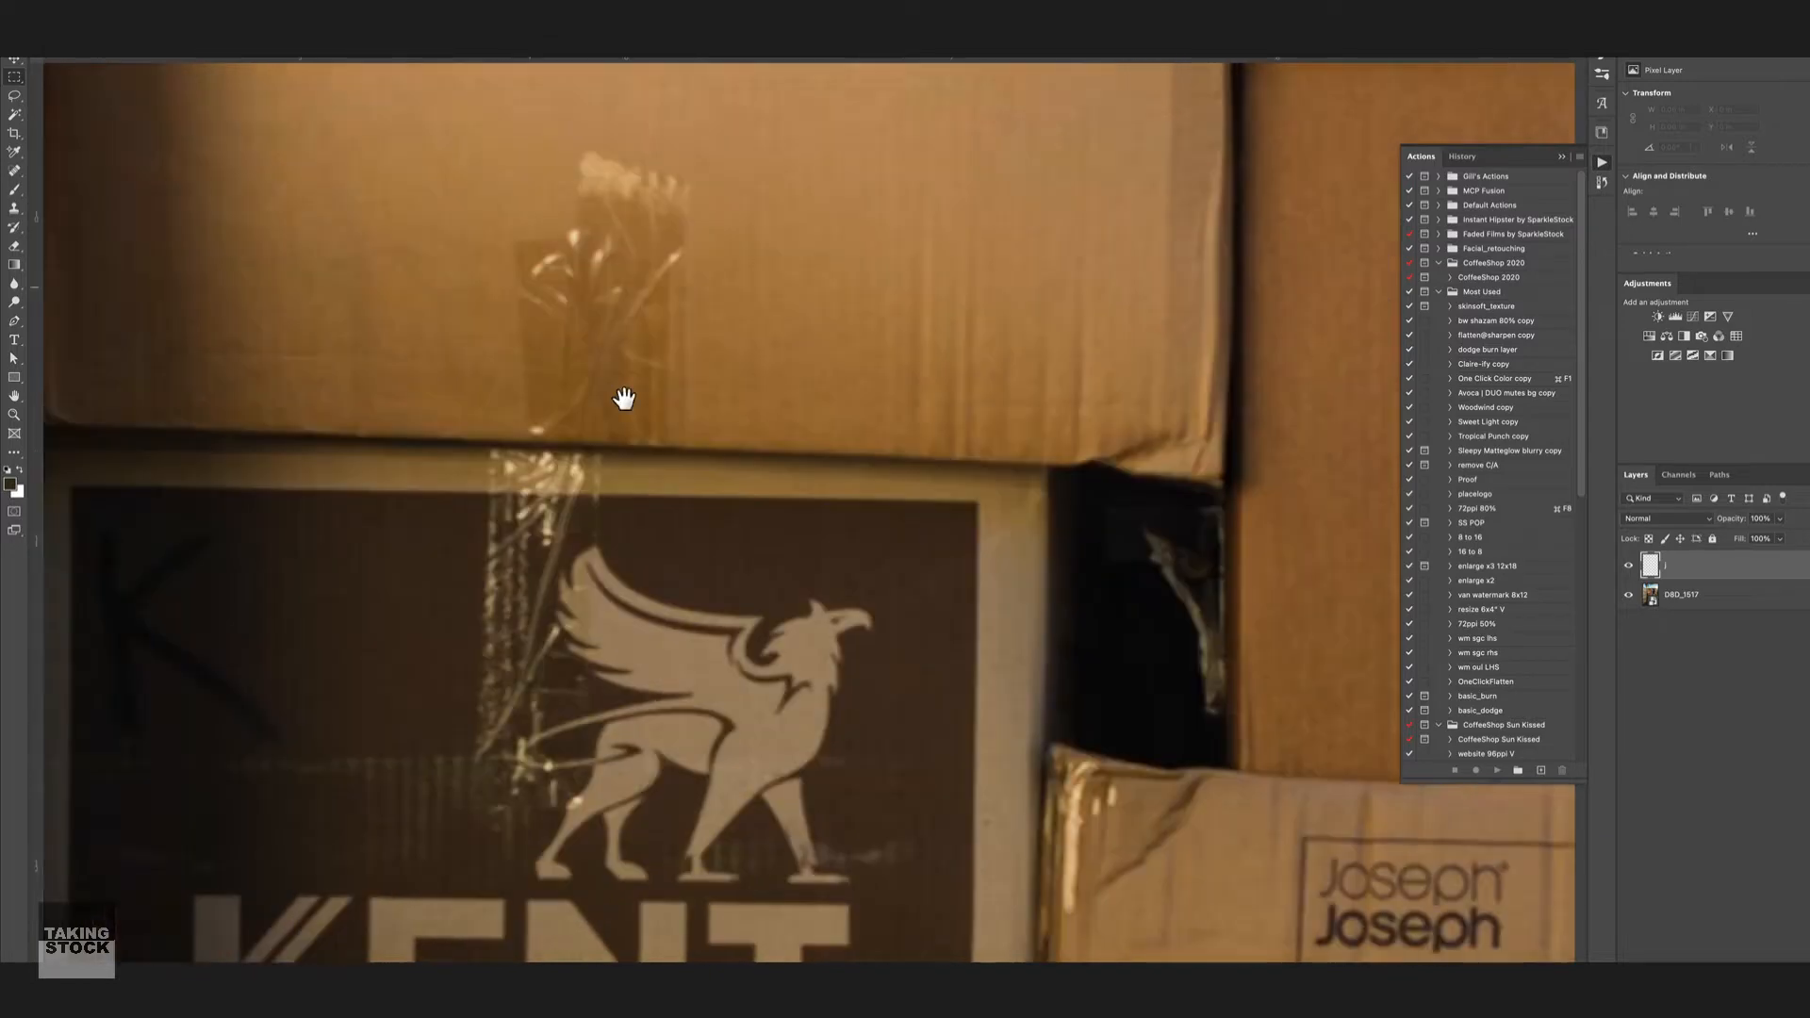
{"action": "left_click_drag", "start_coordinate": [462, 141], "coordinate": [630, 367]}
{"action": "left_click_drag", "start_coordinate": [556, 113], "coordinate": [622, 367]}
{"action": "left_click_drag", "start_coordinate": [587, 142], "coordinate": [571, 428]}
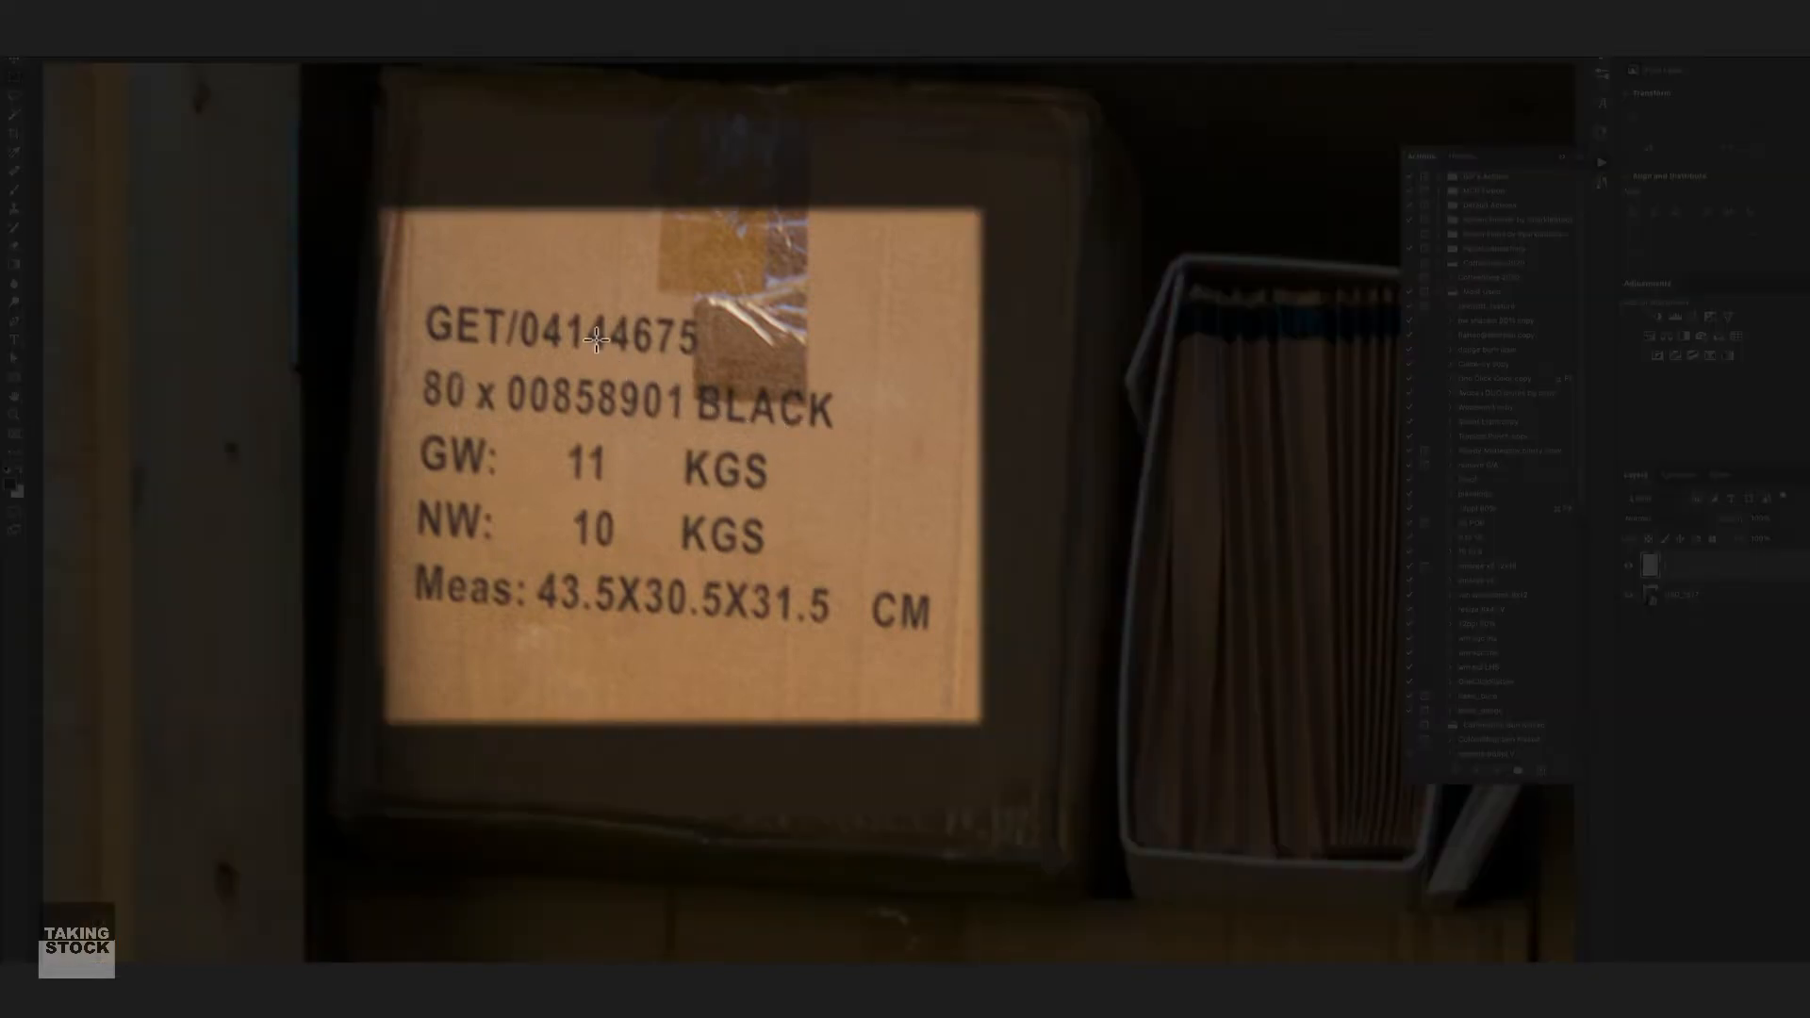
{"action": "key", "text": "j"}
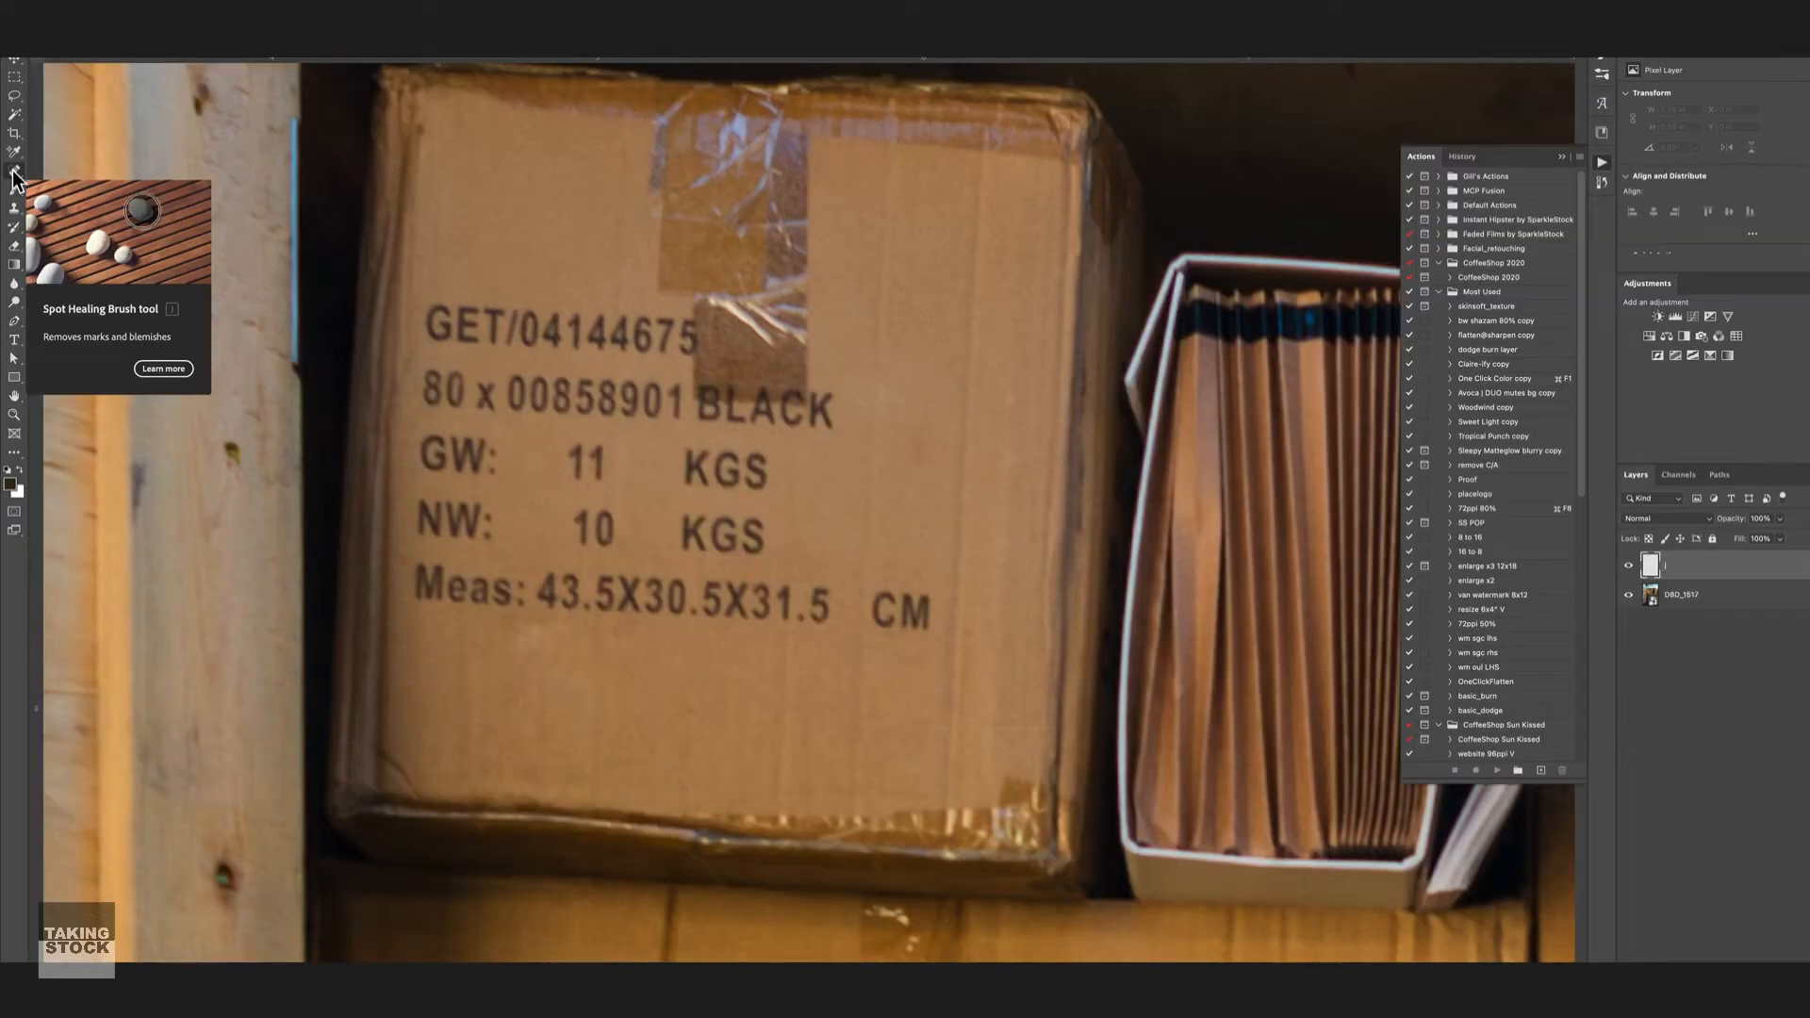
{"action": "mouse_move", "coordinate": [426, 323]}
{"action": "left_mouse_down"}
{"action": "mouse_move", "coordinate": [679, 335]}
{"action": "mouse_move", "coordinate": [412, 325]}
{"action": "mouse_move", "coordinate": [452, 327]}
{"action": "left_mouse_up"}
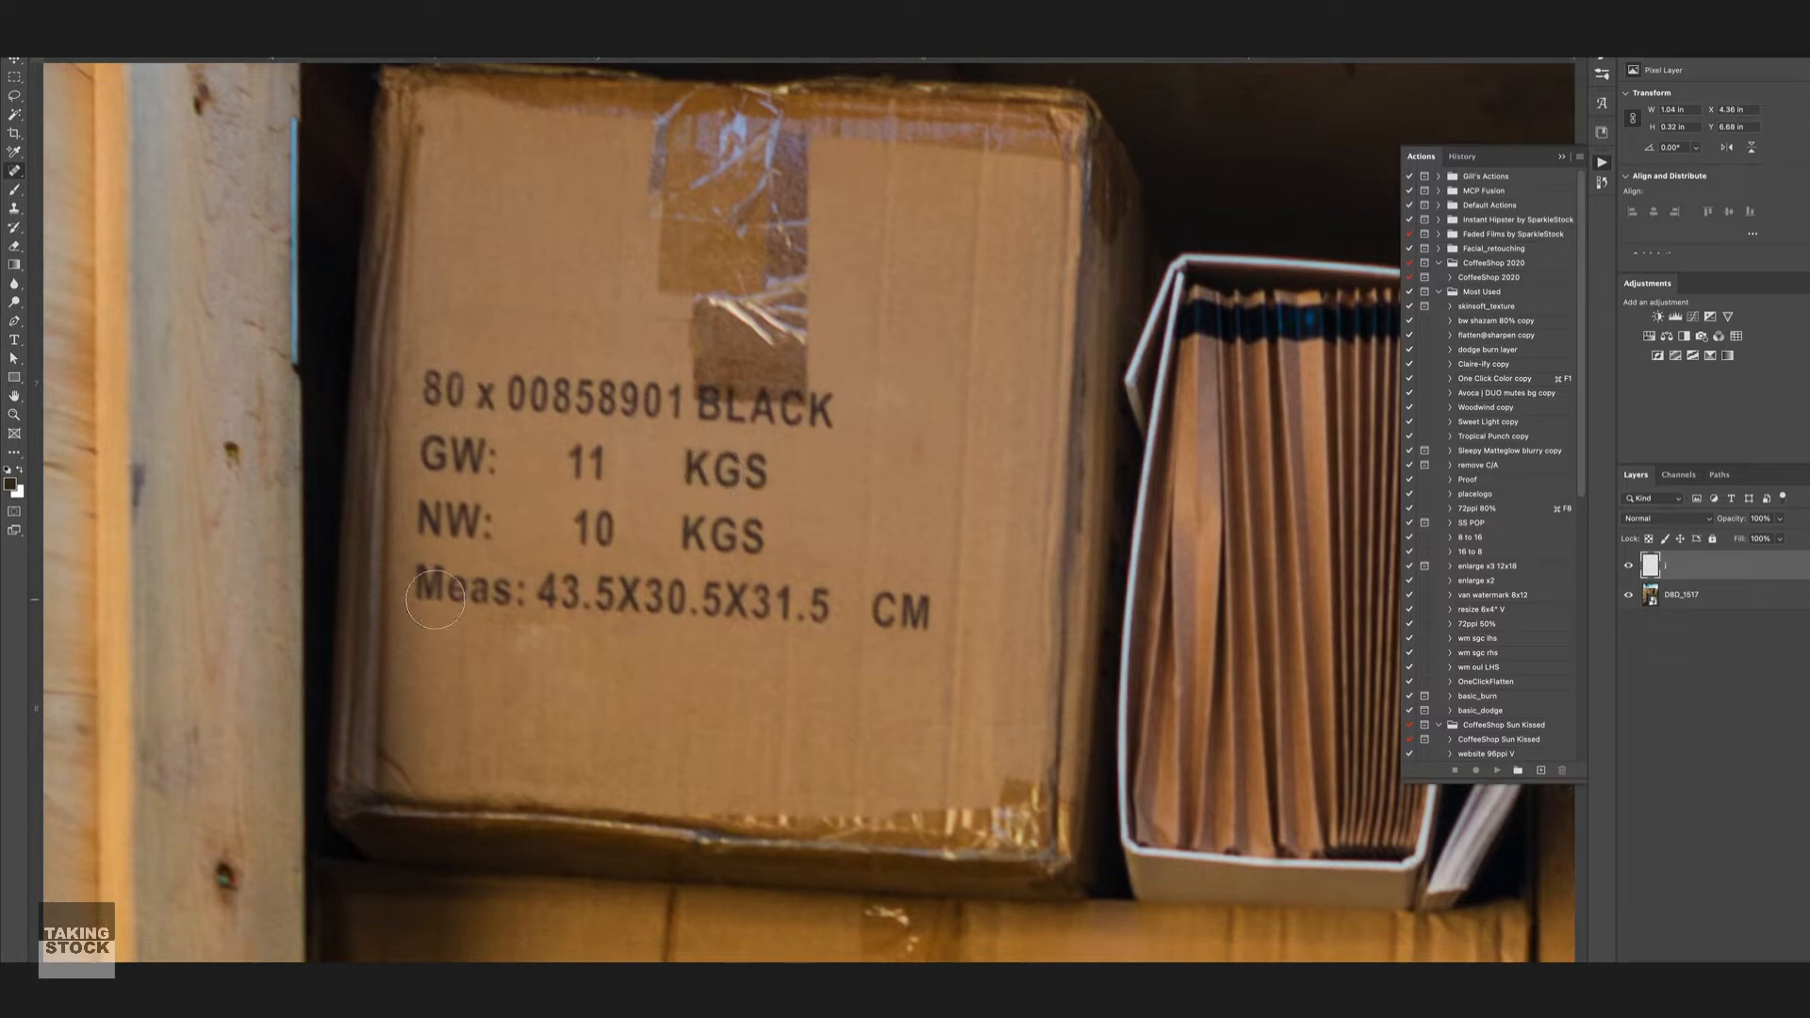
Step: Heal away the second printed line, ending in BLACK, on the same carton, including the part below the tape
{"action": "mouse_move", "coordinate": [429, 386]}
{"action": "left_mouse_down"}
{"action": "mouse_move", "coordinate": [679, 400]}
{"action": "mouse_move", "coordinate": [462, 401]}
{"action": "mouse_move", "coordinate": [490, 396]}
{"action": "left_mouse_up"}
{"action": "mouse_move", "coordinate": [665, 406]}
{"action": "left_mouse_down"}
{"action": "mouse_move", "coordinate": [848, 411]}
{"action": "mouse_move", "coordinate": [679, 415]}
{"action": "mouse_move", "coordinate": [874, 436]}
{"action": "mouse_move", "coordinate": [796, 410]}
{"action": "left_mouse_up"}
{"action": "mouse_move", "coordinate": [688, 396]}
{"action": "left_mouse_down"}
{"action": "mouse_move", "coordinate": [748, 411]}
{"action": "mouse_move", "coordinate": [721, 404]}
{"action": "mouse_move", "coordinate": [794, 396]}
{"action": "mouse_move", "coordinate": [736, 408]}
{"action": "left_mouse_up"}
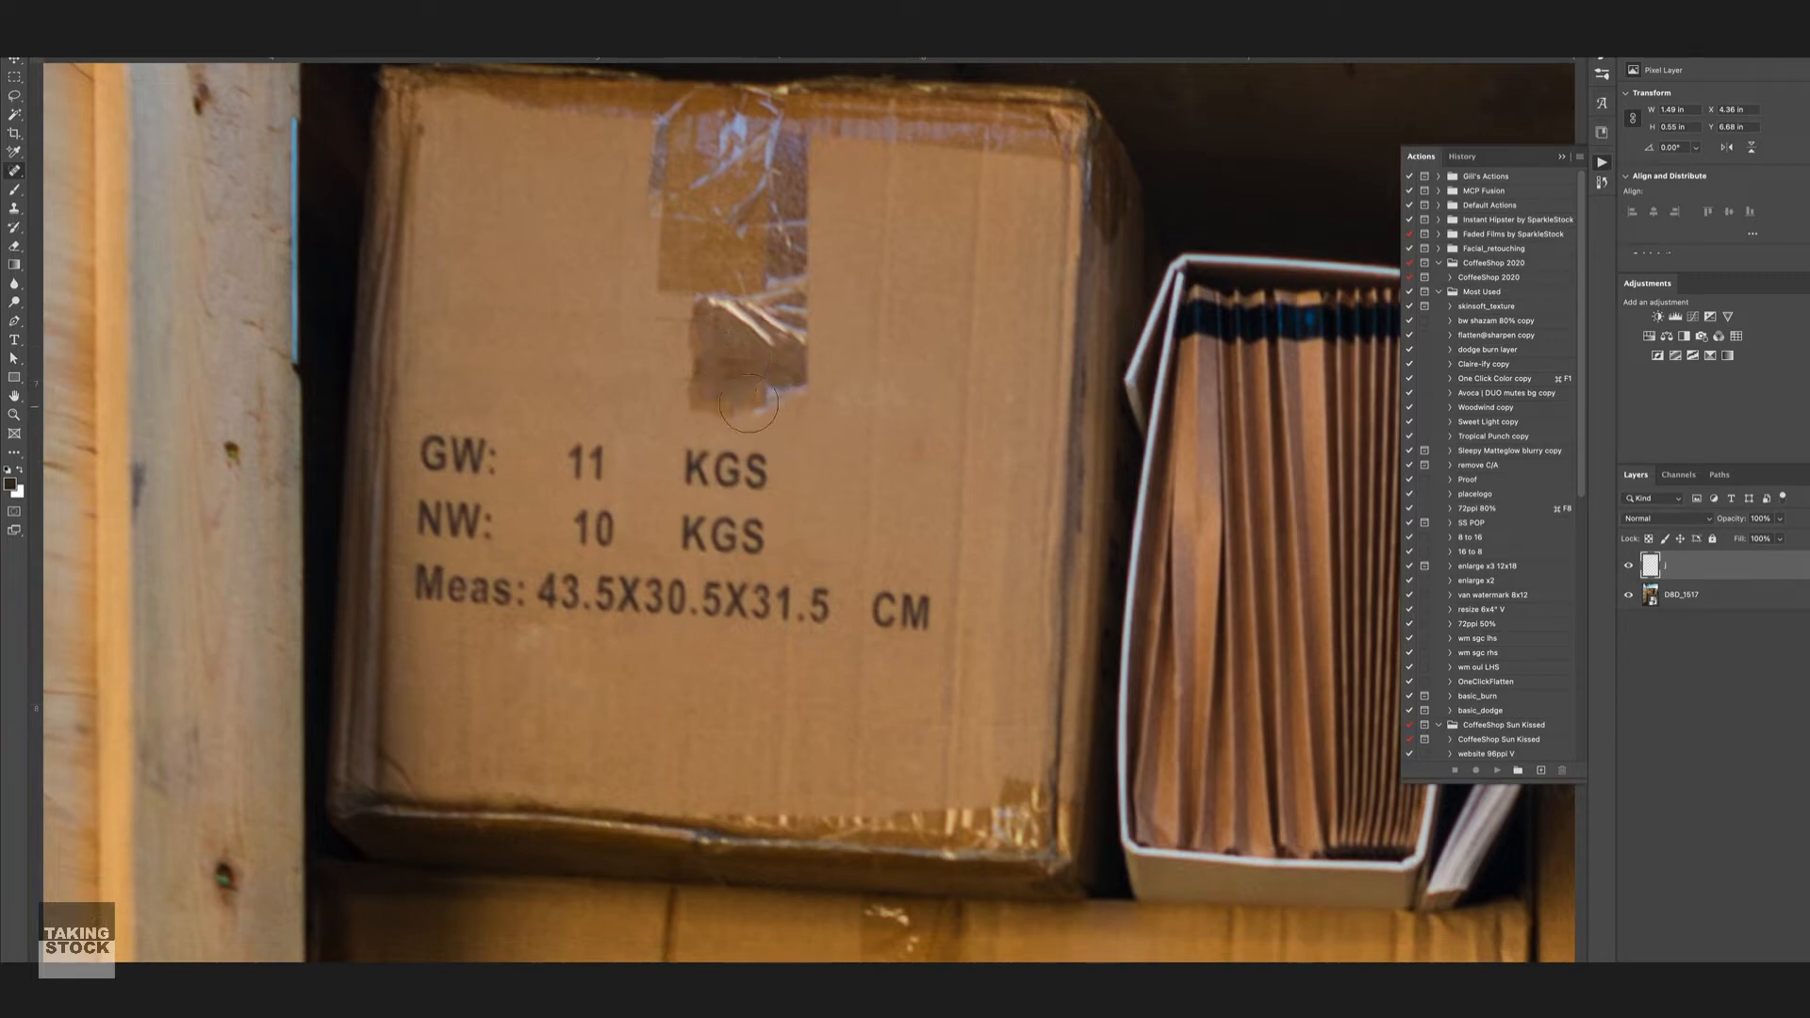
{"action": "left_click_drag", "start_coordinate": [754, 411], "coordinate": [731, 405]}
Step: Remove the "...for peace of mind" slogan and the "REMOVALS & STORAGE" text from the upper Kent box
{"action": "left_click_drag", "start_coordinate": [780, 760], "coordinate": [780, 384]}
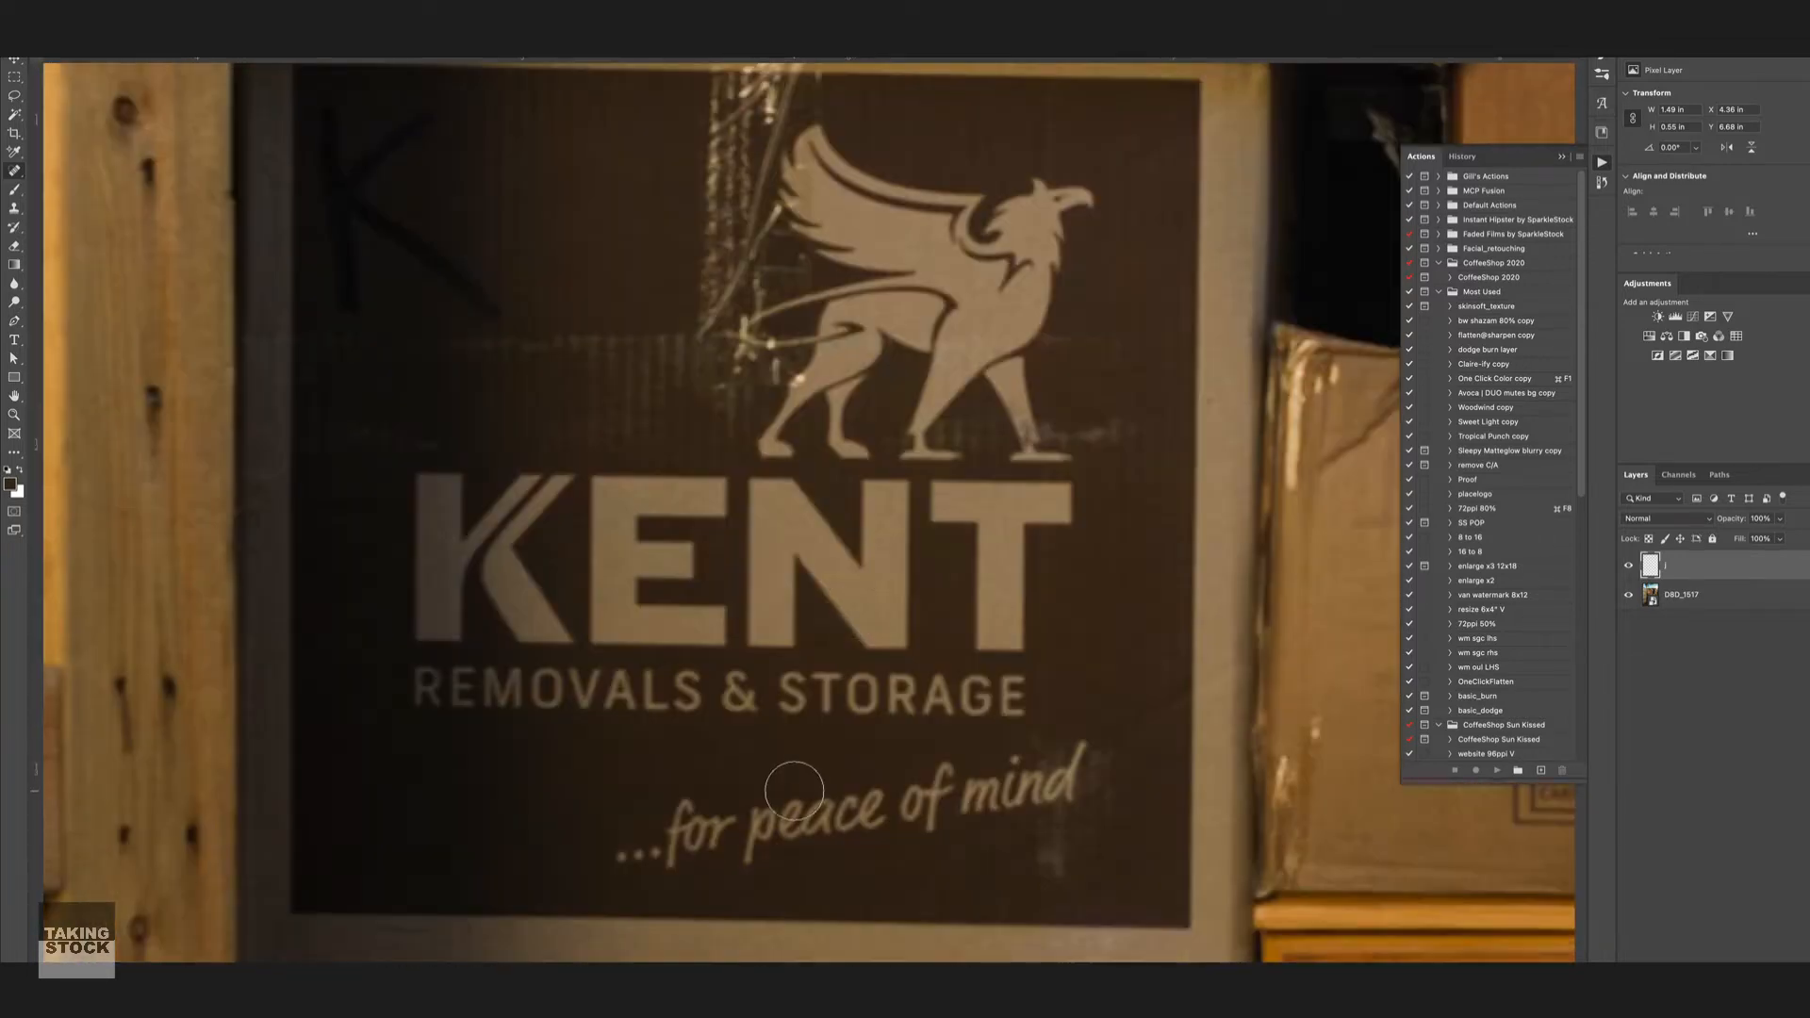
{"action": "mouse_move", "coordinate": [687, 798]}
{"action": "left_mouse_down"}
{"action": "mouse_move", "coordinate": [693, 842]}
{"action": "mouse_move", "coordinate": [1035, 762]}
{"action": "mouse_move", "coordinate": [1071, 782]}
{"action": "left_mouse_up"}
{"action": "left_click_drag", "start_coordinate": [1028, 698], "coordinate": [803, 701]}
{"action": "left_click_drag", "start_coordinate": [912, 694], "coordinate": [778, 698]}
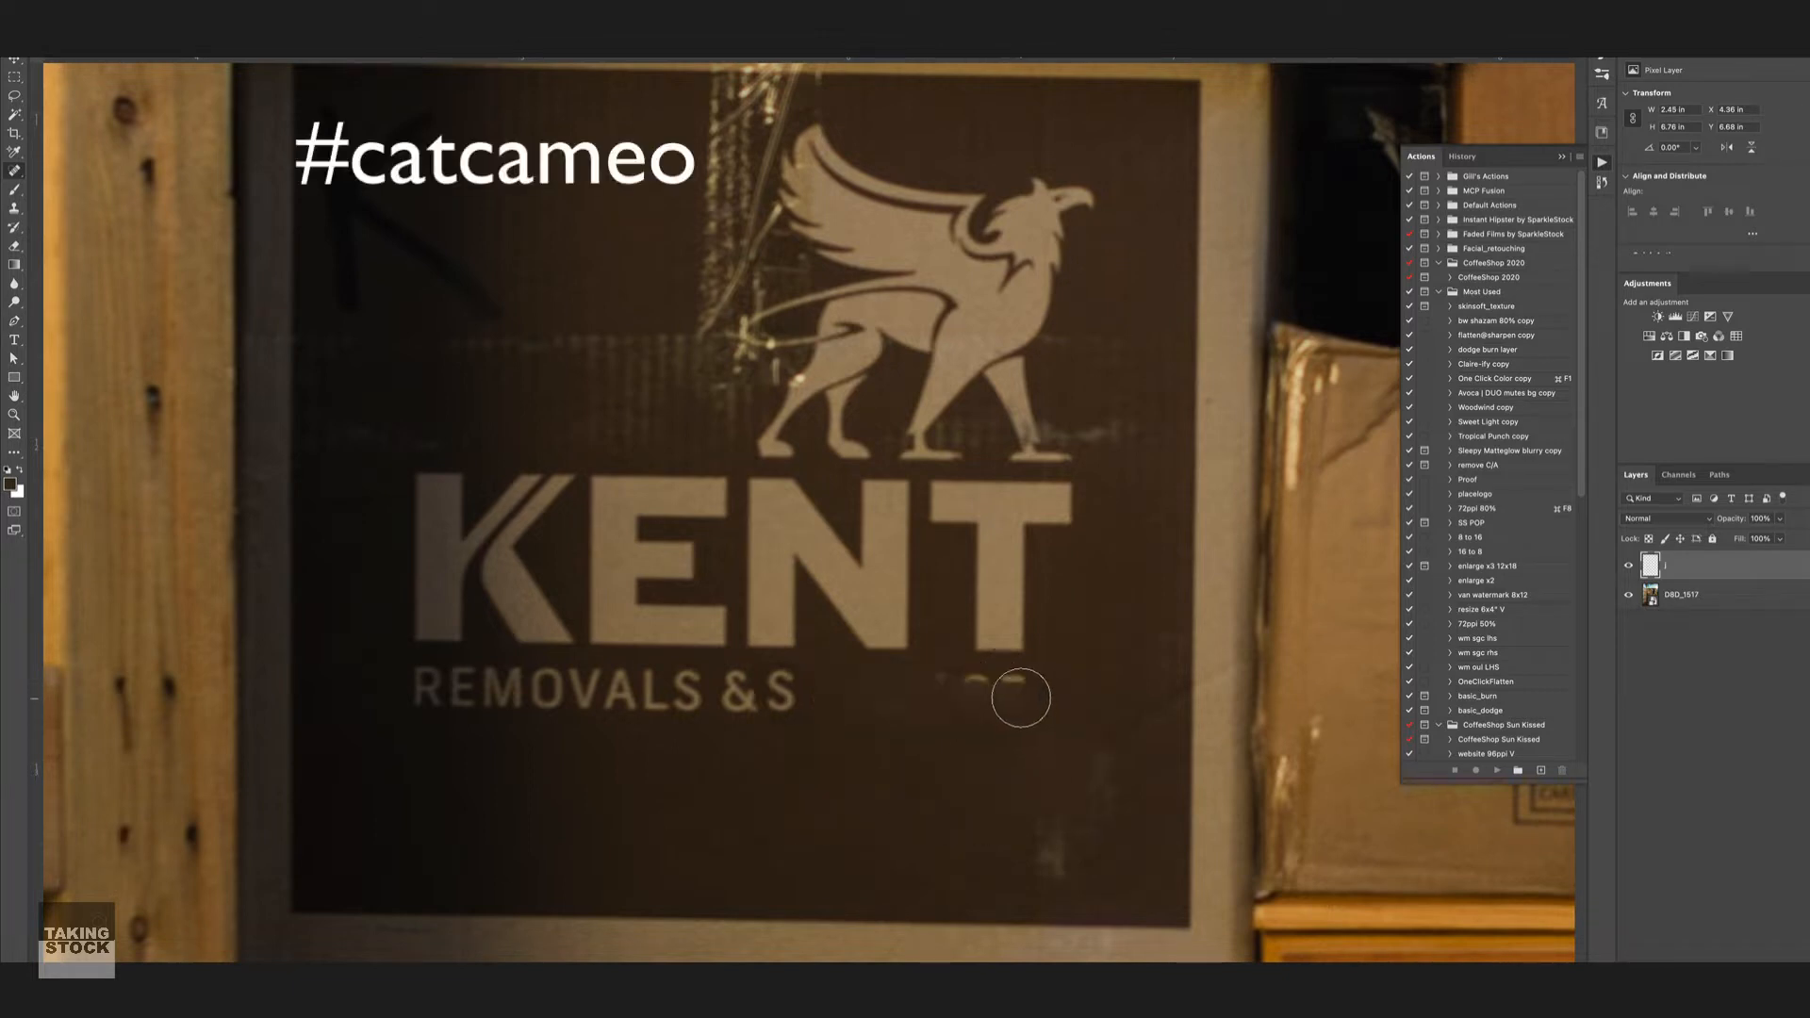
{"action": "left_click_drag", "start_coordinate": [1007, 683], "coordinate": [825, 700]}
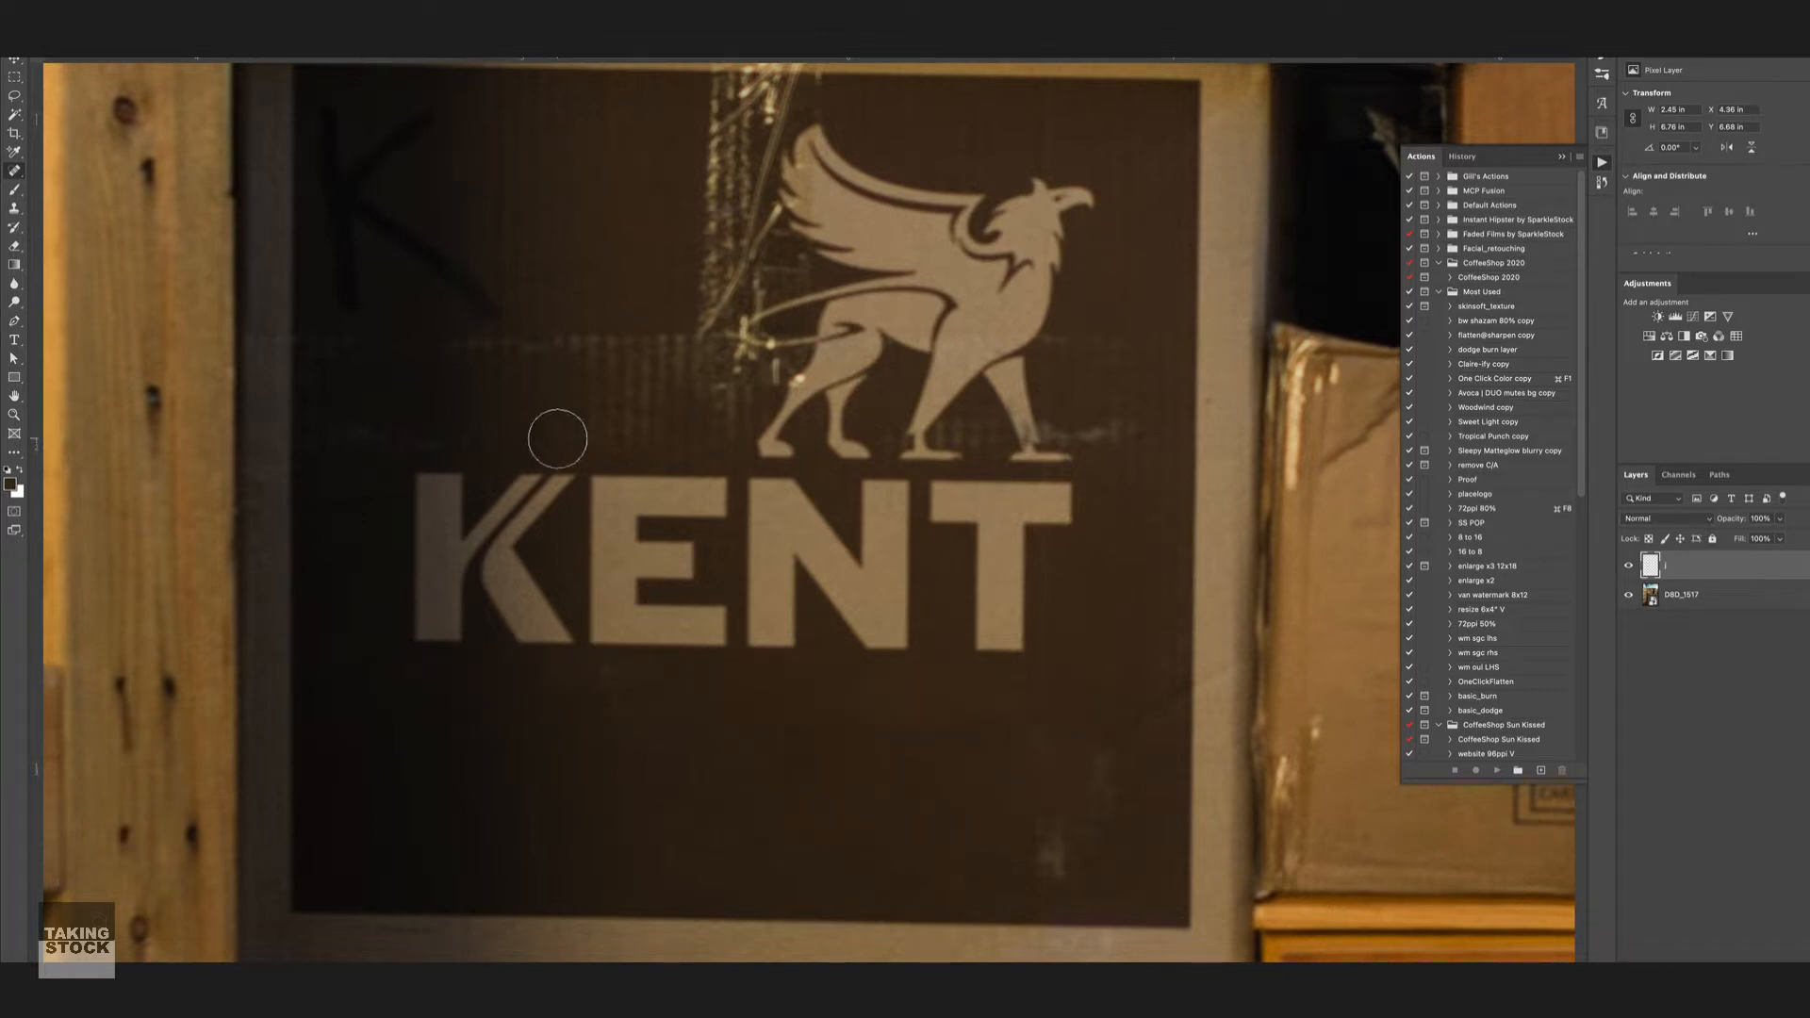
Step: Paint over the large KENT letters on the upper box with the Spot Healing Brush to remove them
{"action": "mouse_move", "coordinate": [432, 465]}
{"action": "left_mouse_down"}
{"action": "mouse_move", "coordinate": [424, 628]}
{"action": "mouse_move", "coordinate": [441, 586]}
{"action": "mouse_move", "coordinate": [561, 533]}
{"action": "left_mouse_up"}
{"action": "mouse_move", "coordinate": [583, 464]}
{"action": "left_mouse_down"}
{"action": "mouse_move", "coordinate": [631, 481]}
{"action": "mouse_move", "coordinate": [691, 598]}
{"action": "left_mouse_up"}
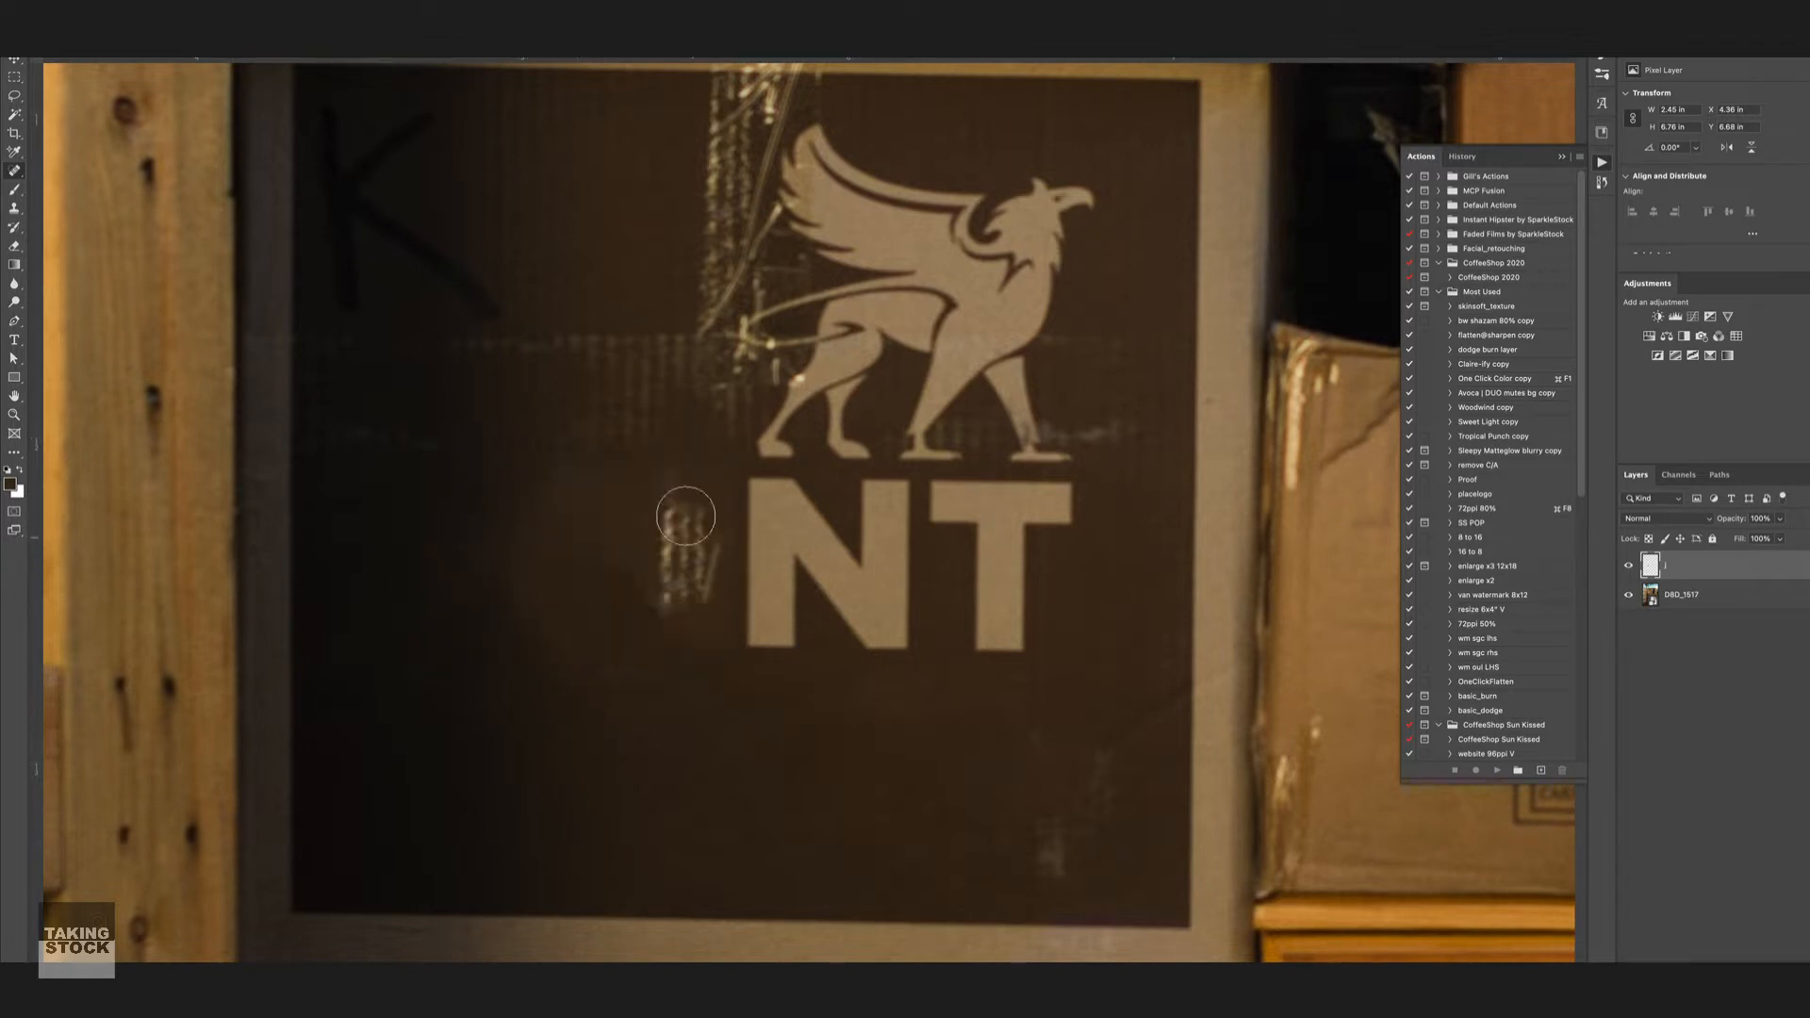
{"action": "left_click_drag", "start_coordinate": [767, 485], "coordinate": [758, 646]}
{"action": "mouse_move", "coordinate": [866, 537]}
{"action": "left_mouse_down"}
{"action": "mouse_move", "coordinate": [860, 506]}
{"action": "mouse_move", "coordinate": [884, 613]}
{"action": "left_mouse_up"}
{"action": "mouse_move", "coordinate": [946, 503]}
{"action": "left_mouse_down"}
{"action": "mouse_move", "coordinate": [1015, 578]}
{"action": "mouse_move", "coordinate": [997, 648]}
{"action": "left_mouse_up"}
{"action": "left_click_drag", "start_coordinate": [1065, 491], "coordinate": [976, 639]}
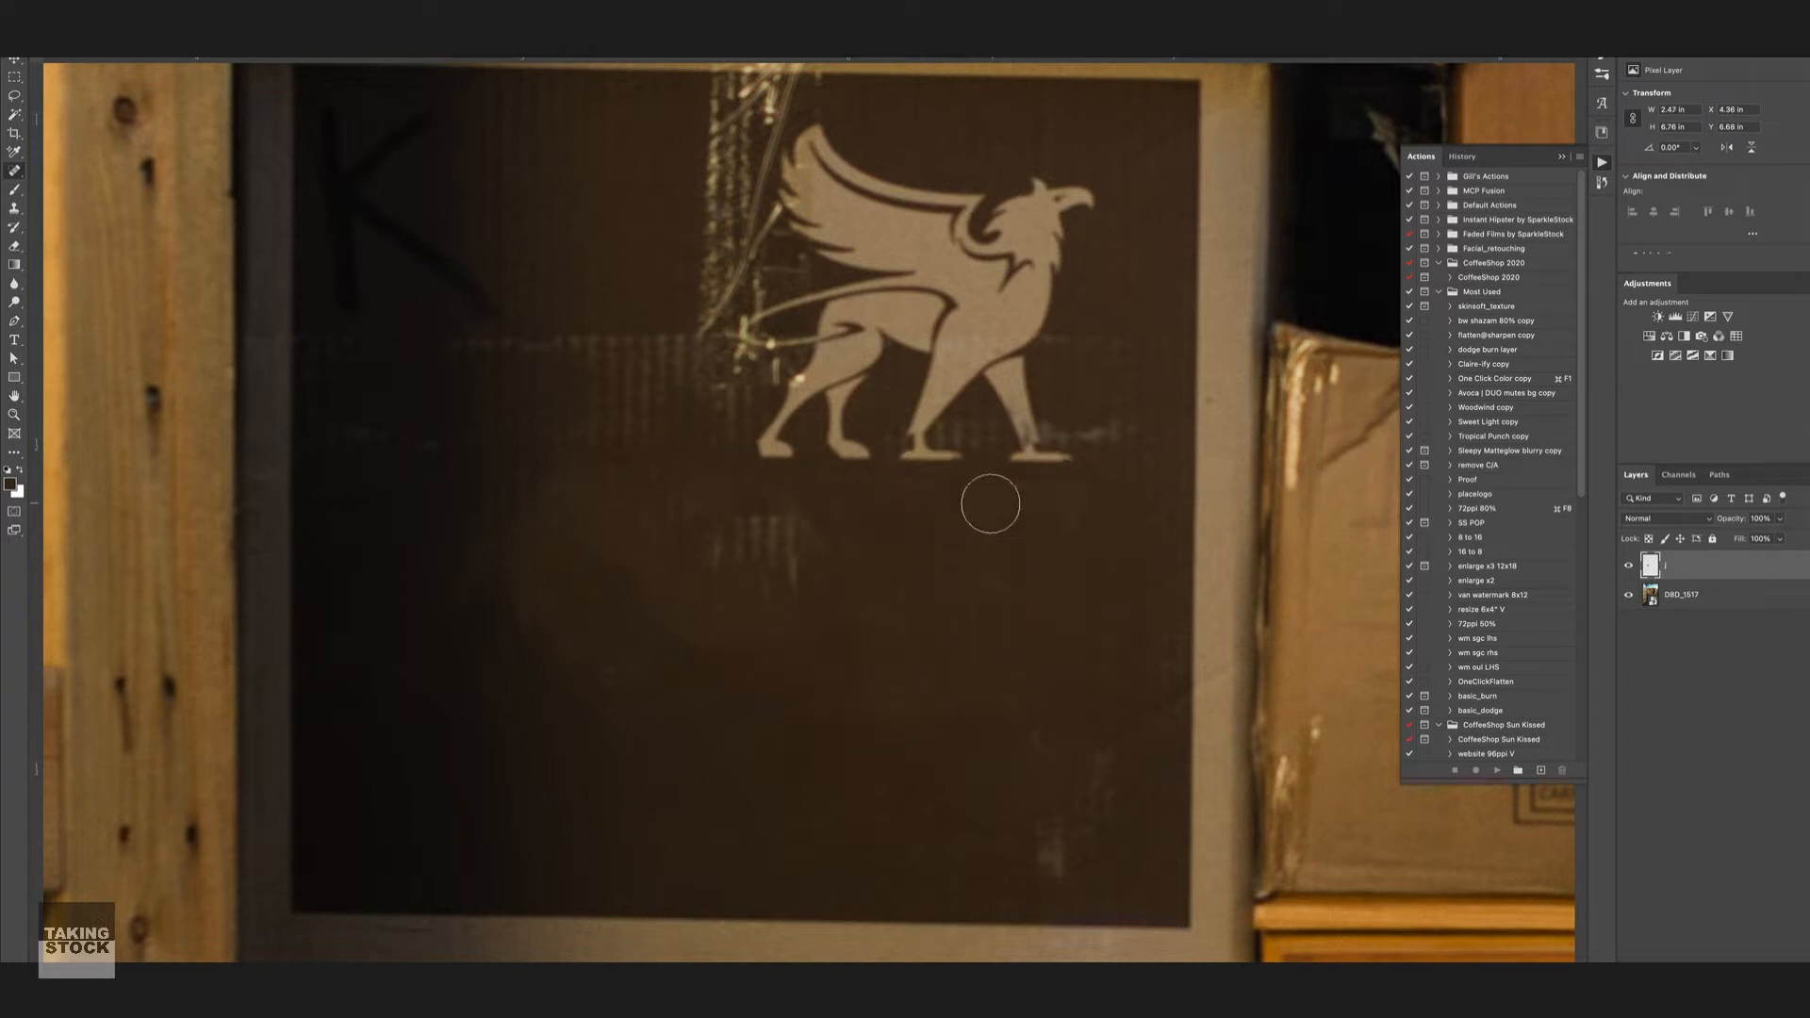
Step: Enlarge the healing brush and remove the griffin logo and its leftover fragments from the upper Kent box
{"action": "key", "text": "]"}
{"action": "key", "text": "]"}
{"action": "key", "text": "]"}
{"action": "key", "text": "]"}
{"action": "mouse_move", "coordinate": [1053, 448]}
{"action": "left_mouse_down"}
{"action": "mouse_move", "coordinate": [916, 317]}
{"action": "mouse_move", "coordinate": [942, 274]}
{"action": "mouse_move", "coordinate": [895, 303]}
{"action": "mouse_move", "coordinate": [864, 485]}
{"action": "left_mouse_up"}
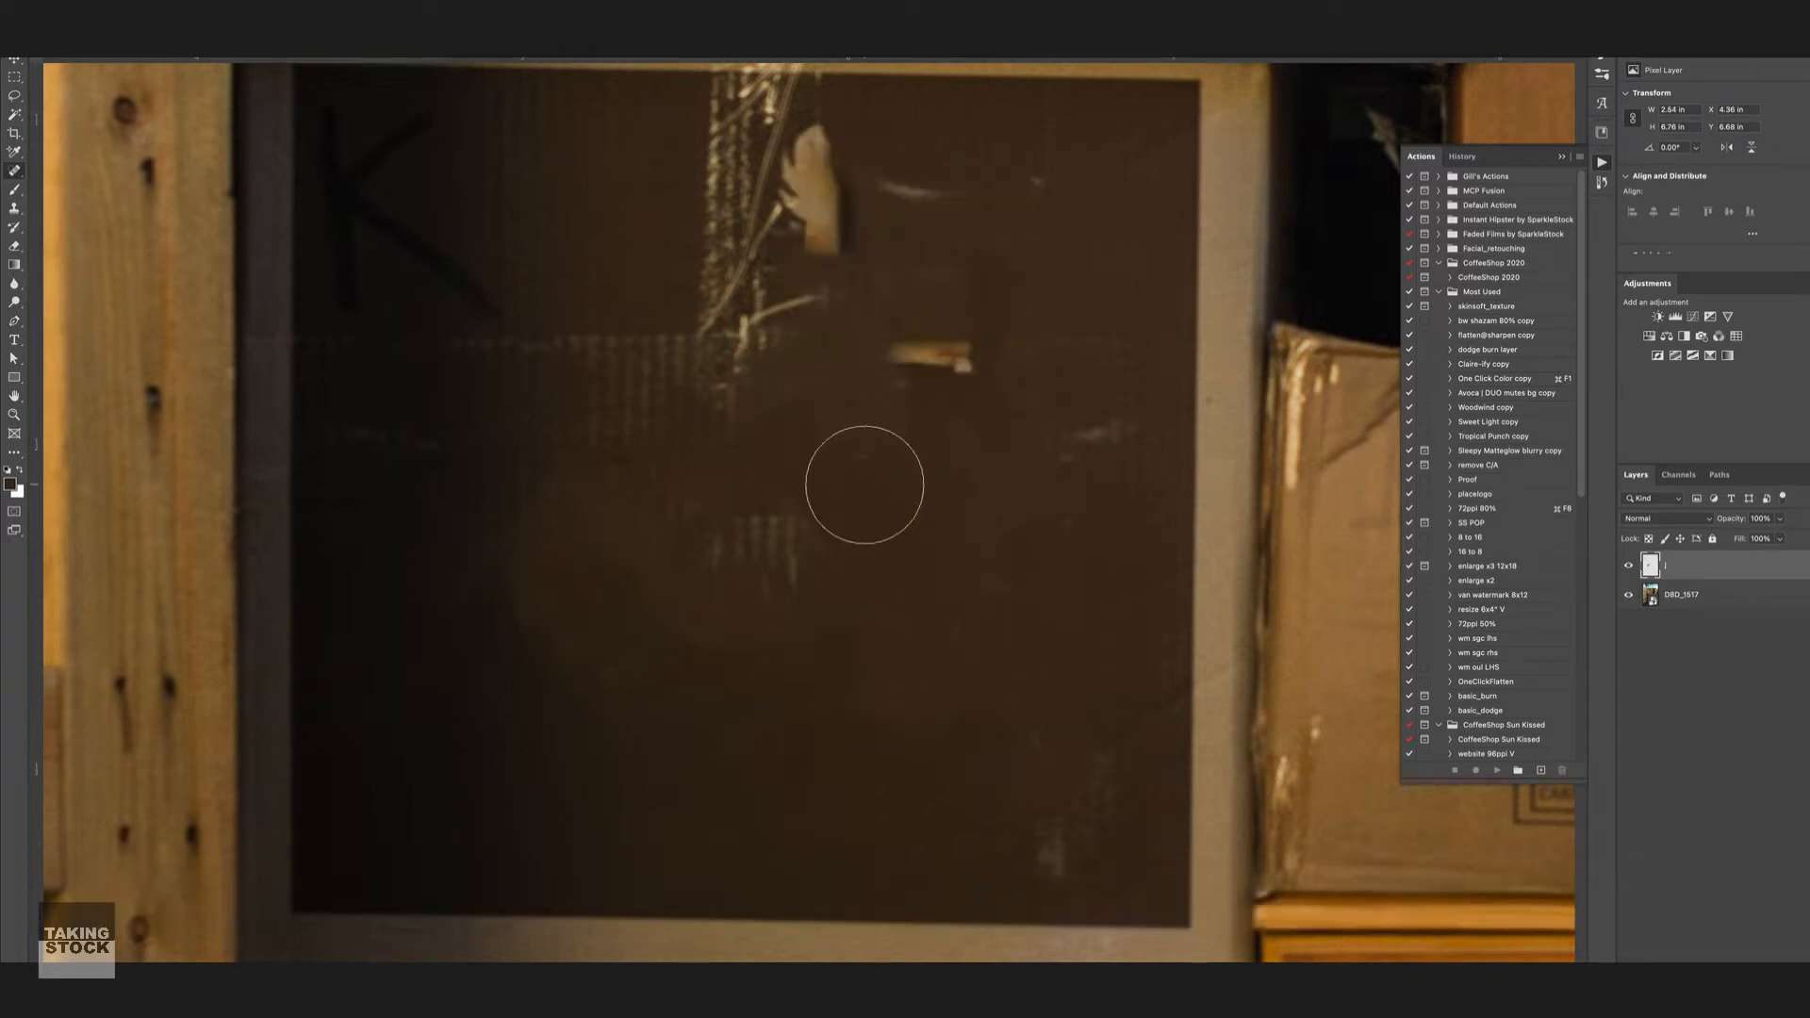
{"action": "left_click_drag", "start_coordinate": [839, 186], "coordinate": [858, 269]}
{"action": "left_click", "coordinate": [1035, 190]}
{"action": "left_click", "coordinate": [1079, 408]}
{"action": "left_click", "coordinate": [796, 323]}
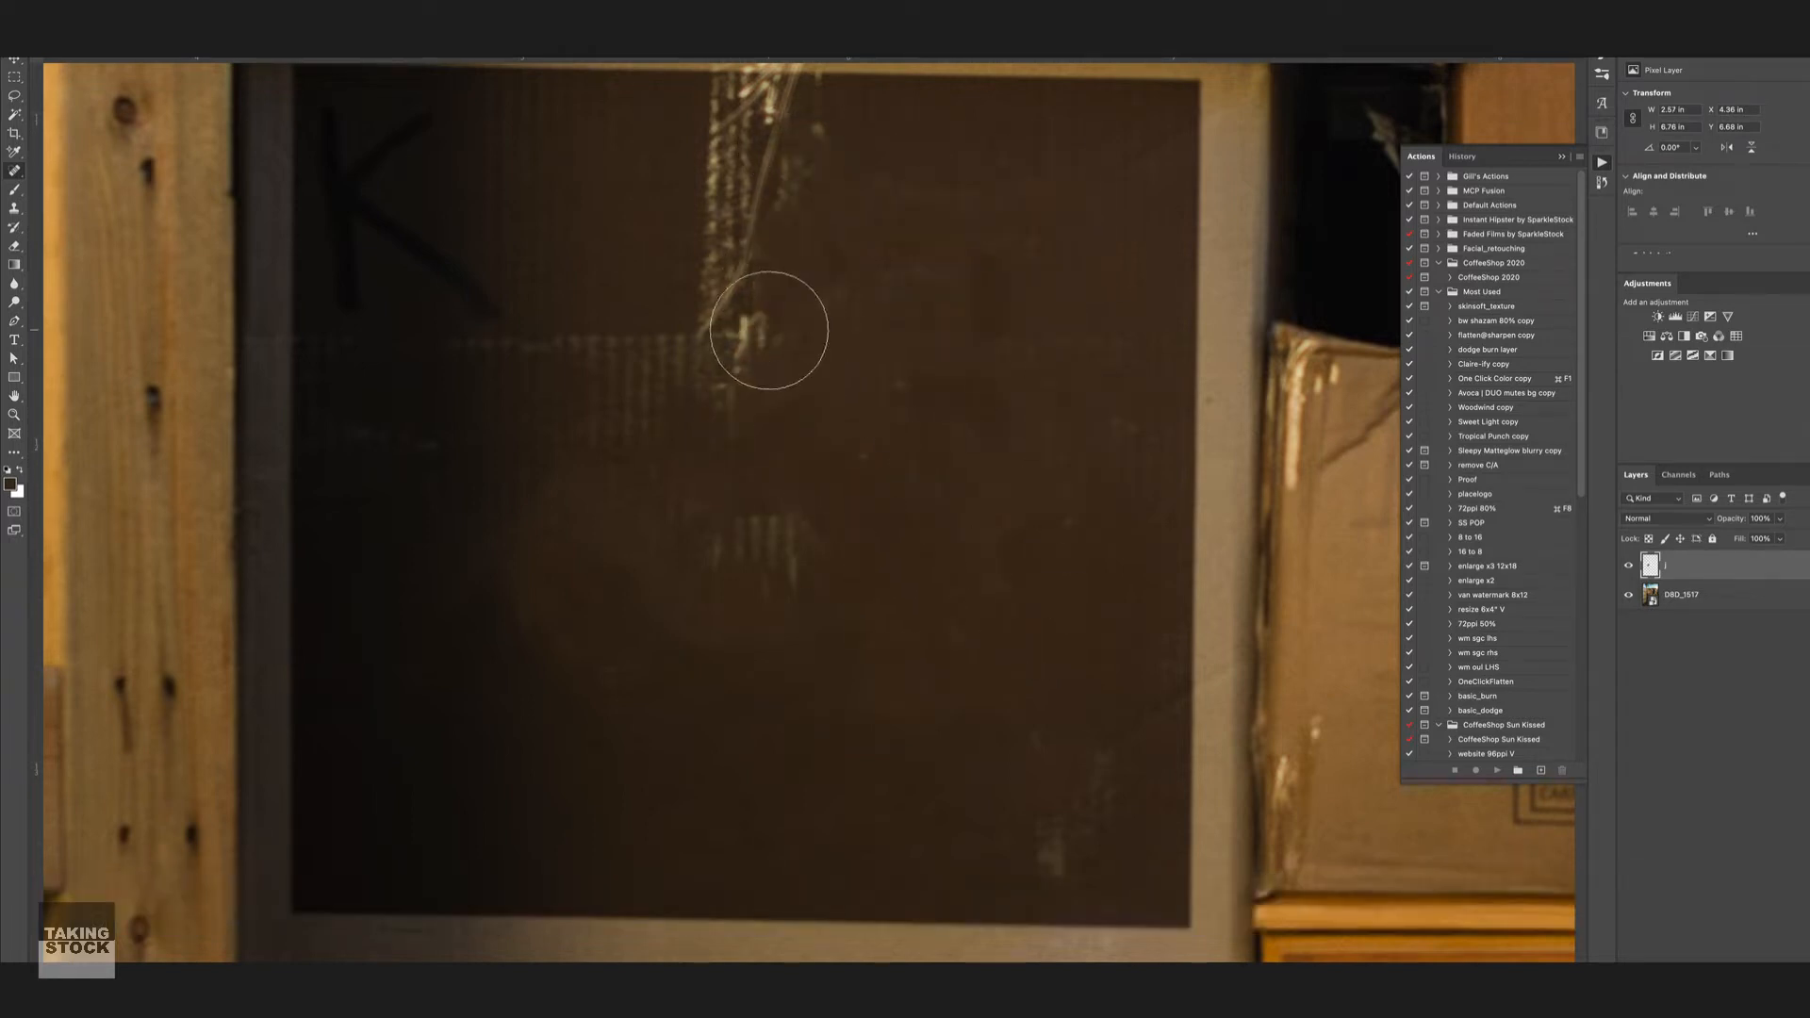
Step: Shrink the healing brush and clean up the remaining light marks on the dark panel of the Kent box
{"action": "key", "text": "["}
{"action": "key", "text": "["}
{"action": "key", "text": "["}
{"action": "key", "text": "["}
{"action": "key", "text": "["}
{"action": "key", "text": "["}
{"action": "key", "text": "["}
{"action": "left_click_drag", "start_coordinate": [752, 329], "coordinate": [741, 355]}
{"action": "left_click_drag", "start_coordinate": [797, 537], "coordinate": [788, 570]}
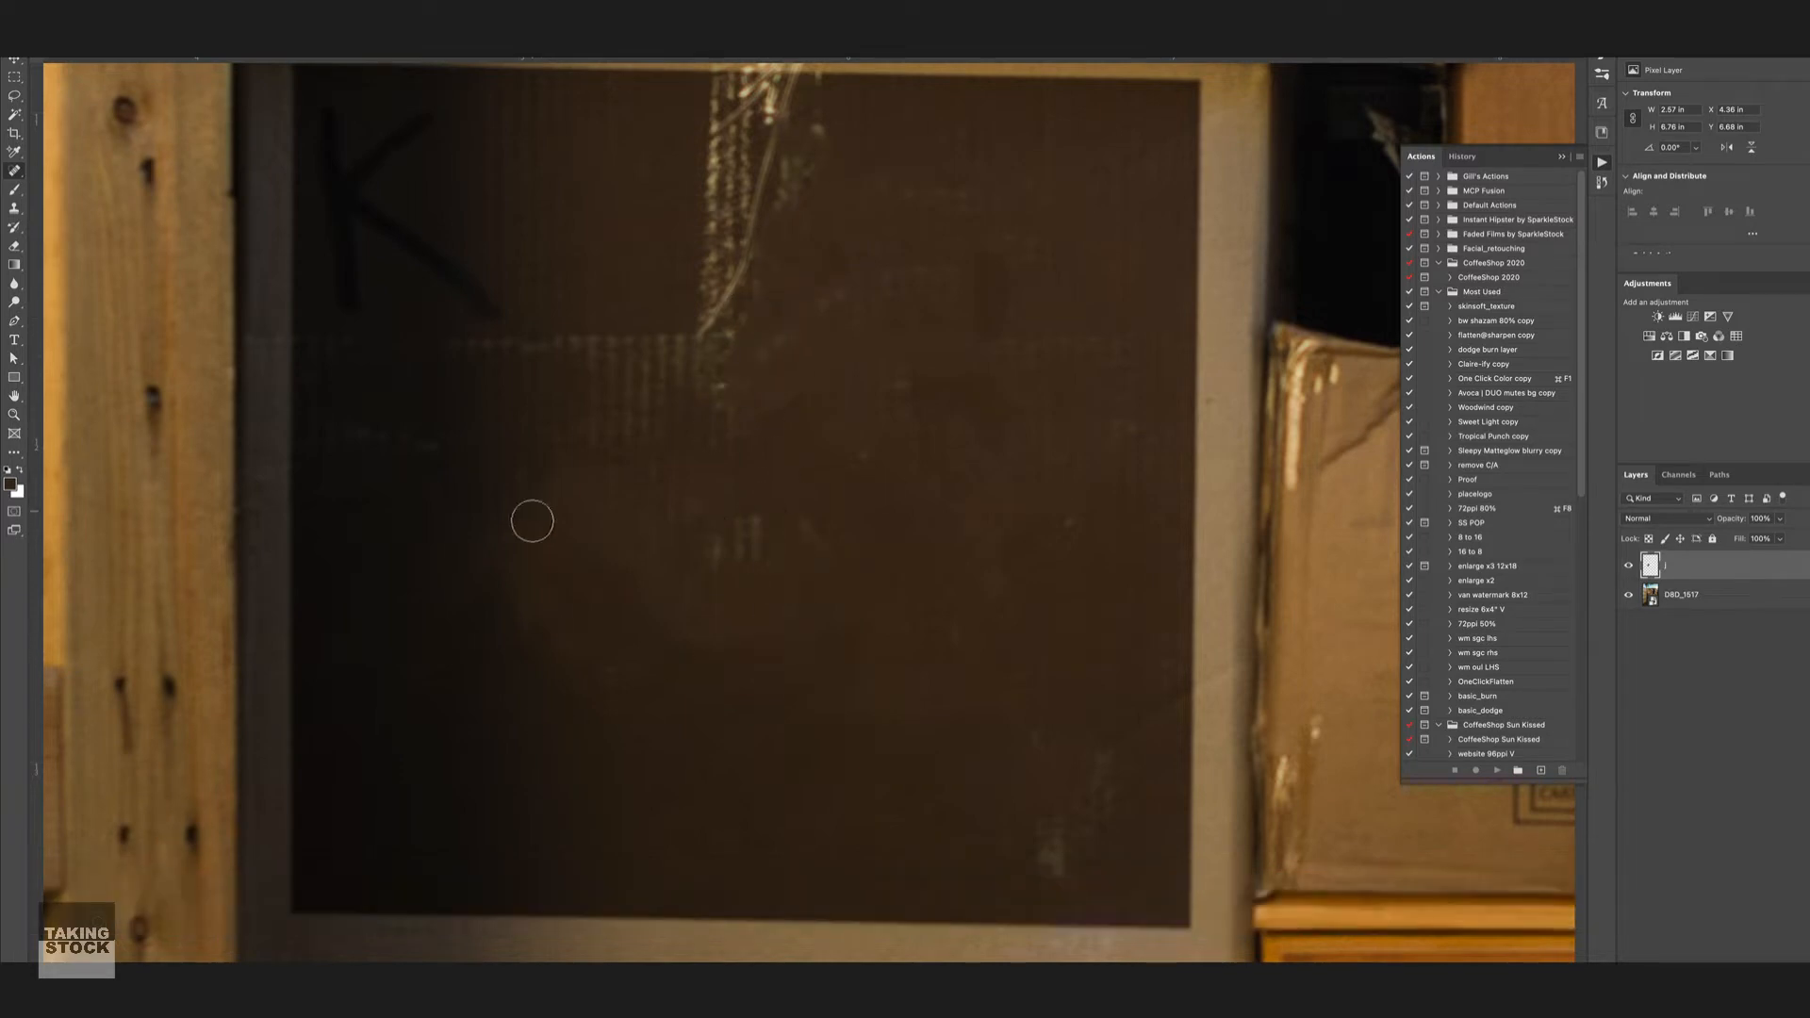
{"action": "left_click_drag", "start_coordinate": [584, 555], "coordinate": [586, 702]}
Step: Toggle the visibility of layer j to compare the boxes before and after healing
{"action": "key", "text": "ctrl+minus"}
{"action": "key", "text": "ctrl+minus"}
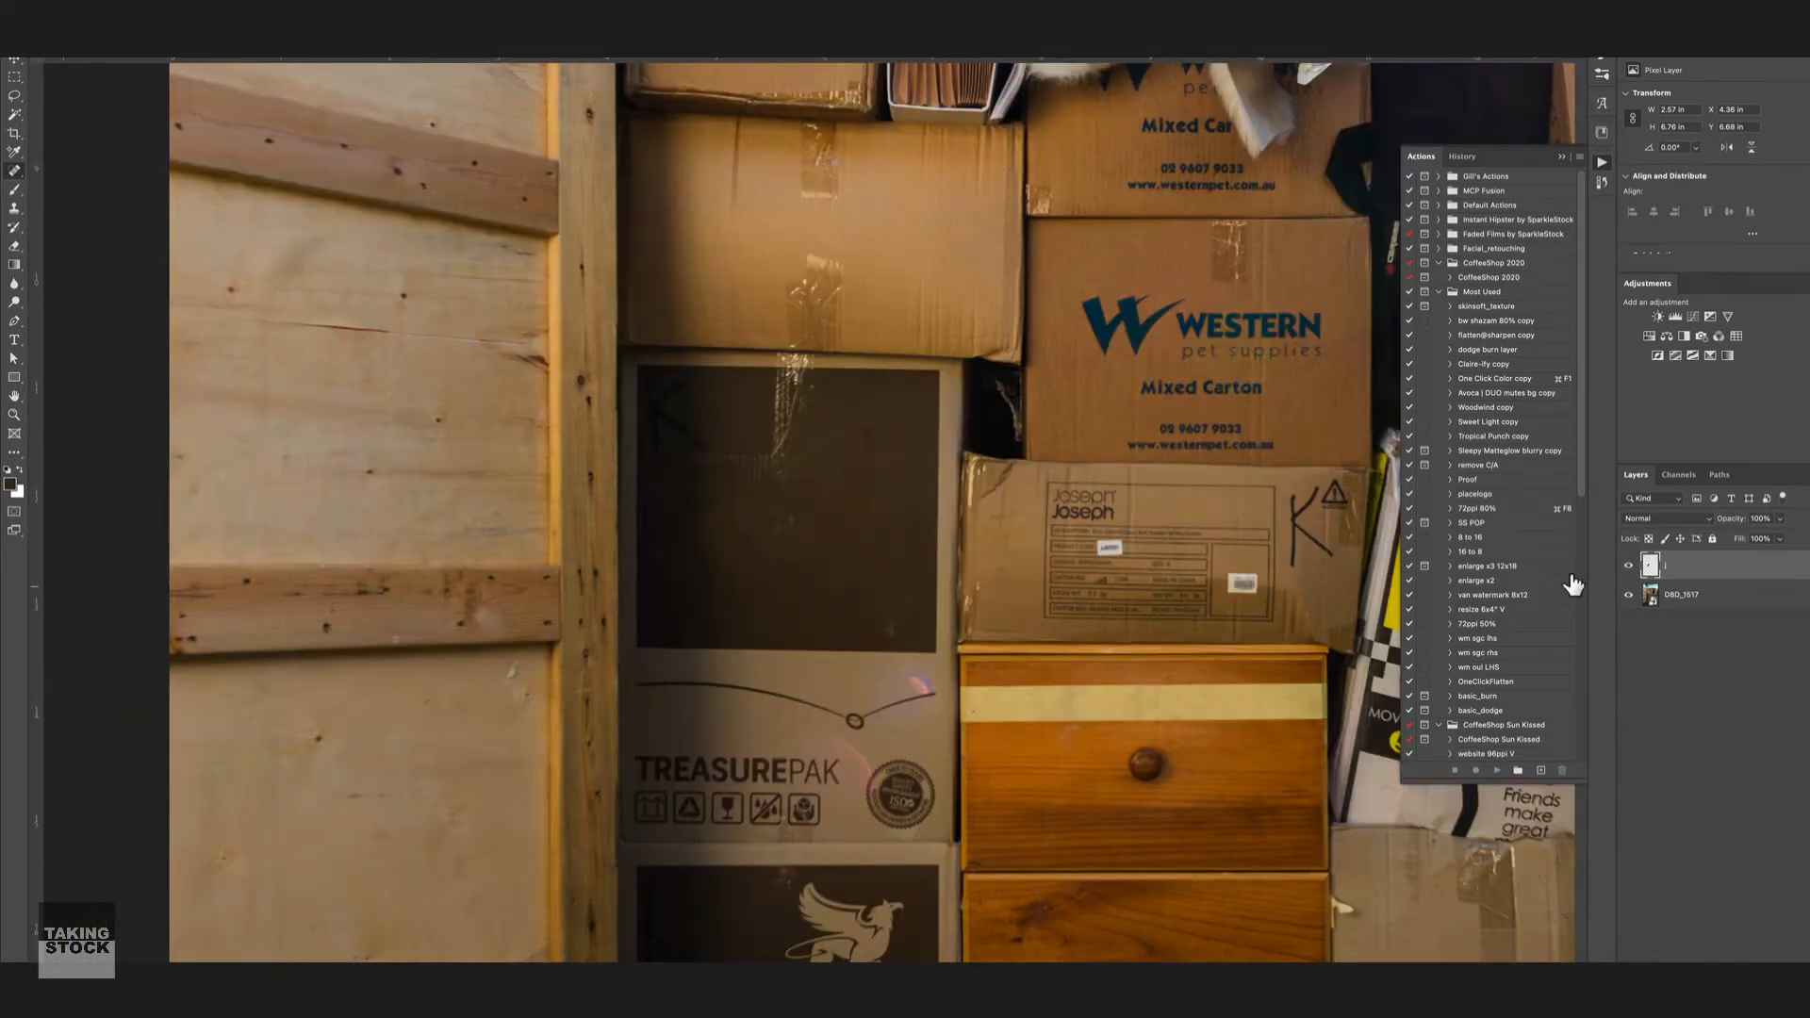
{"action": "left_click", "coordinate": [1628, 566]}
{"action": "left_click", "coordinate": [1629, 567]}
{"action": "left_click", "coordinate": [1628, 566]}
{"action": "left_click", "coordinate": [1629, 567]}
Step: Heal away the curved line and the TREASUREPAK text on the lower part of the Kent box
{"action": "key", "text": "ctrl+shift+alt+n"}
{"action": "mouse_move", "coordinate": [864, 451]}
{"action": "left_mouse_down"}
{"action": "mouse_move", "coordinate": [863, 574]}
{"action": "mouse_move", "coordinate": [820, 562]}
{"action": "mouse_move", "coordinate": [818, 596]}
{"action": "left_mouse_up"}
{"action": "left_click_drag", "start_coordinate": [778, 401], "coordinate": [781, 571]}
{"action": "mouse_move", "coordinate": [854, 540]}
{"action": "left_mouse_down"}
{"action": "mouse_move", "coordinate": [712, 497]}
{"action": "mouse_move", "coordinate": [641, 500]}
{"action": "left_mouse_up"}
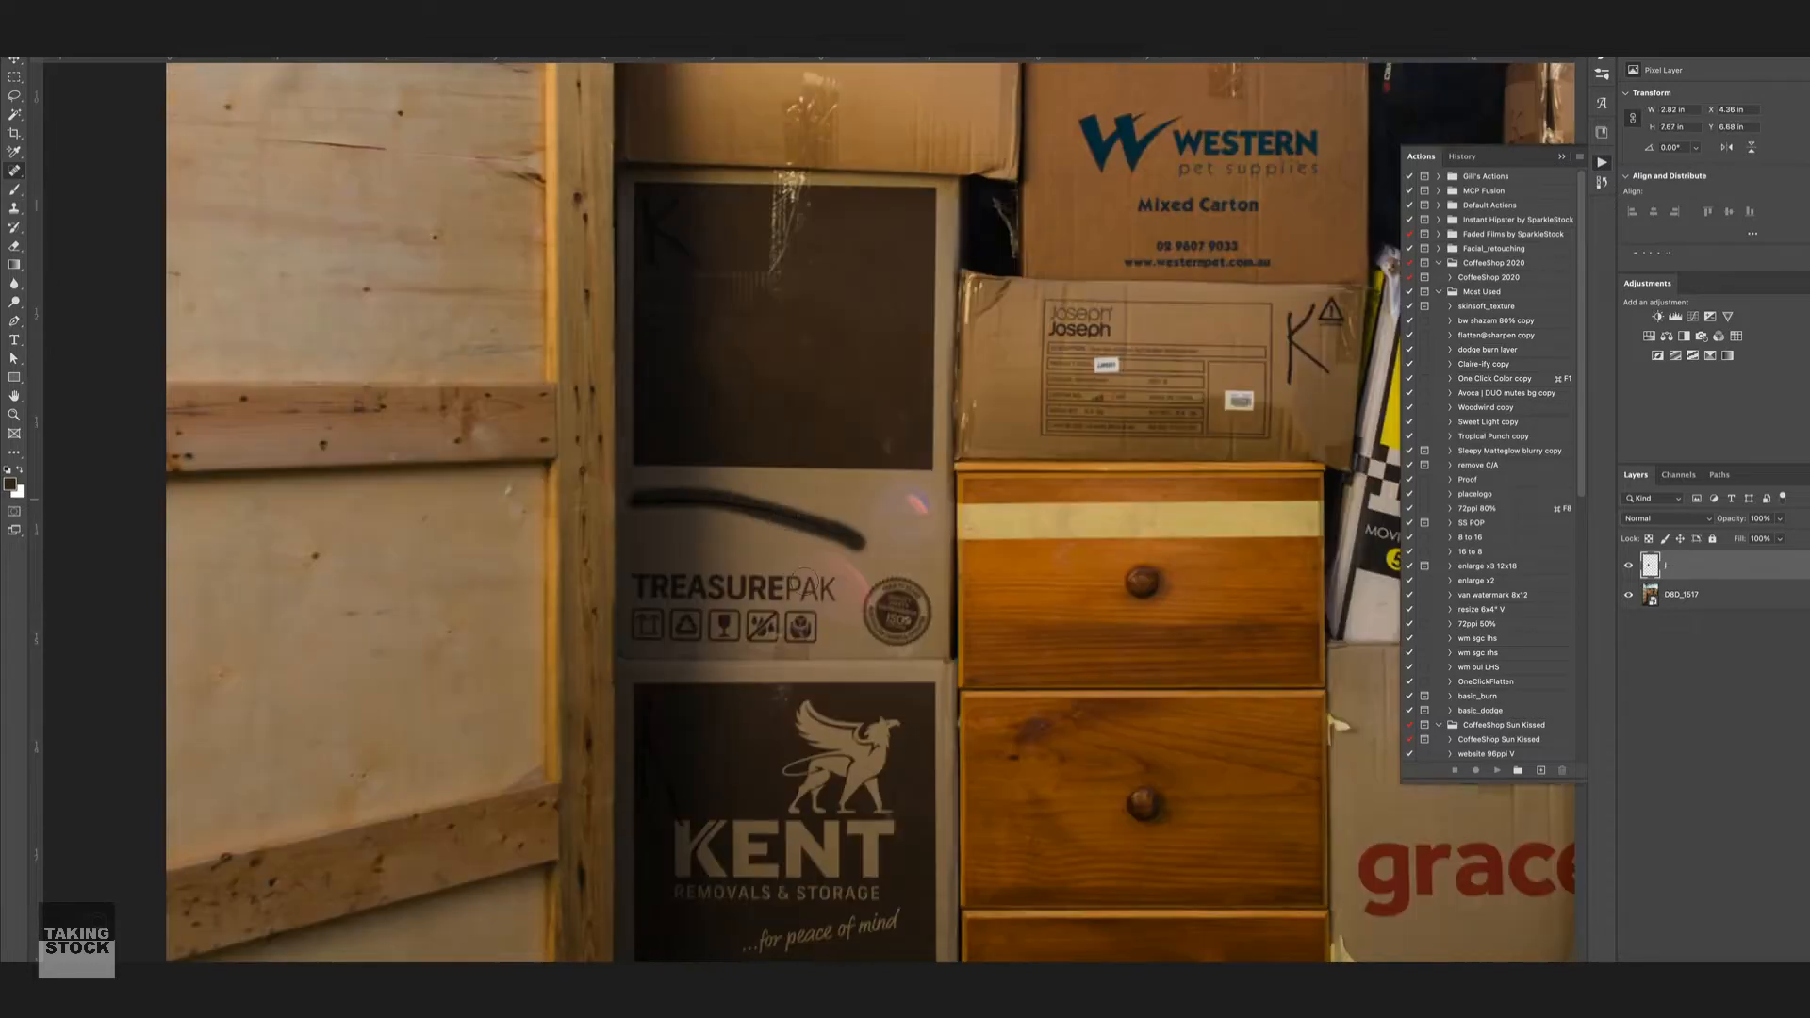
{"action": "left_click_drag", "start_coordinate": [788, 588], "coordinate": [800, 592]}
{"action": "mouse_move", "coordinate": [827, 615]}
{"action": "left_mouse_down"}
{"action": "mouse_move", "coordinate": [788, 581]}
{"action": "mouse_move", "coordinate": [707, 595]}
{"action": "mouse_move", "coordinate": [797, 602]}
{"action": "mouse_move", "coordinate": [649, 593]}
{"action": "mouse_move", "coordinate": [784, 598]}
{"action": "mouse_move", "coordinate": [774, 424]}
{"action": "mouse_move", "coordinate": [886, 250]}
{"action": "left_mouse_up"}
{"action": "left_click", "coordinate": [829, 594]}
Step: Remove the crossed-out droplets symbol, the hands symbol and the round quality badge from the Treasurepak section of the box
{"action": "key", "text": "super+plus"}
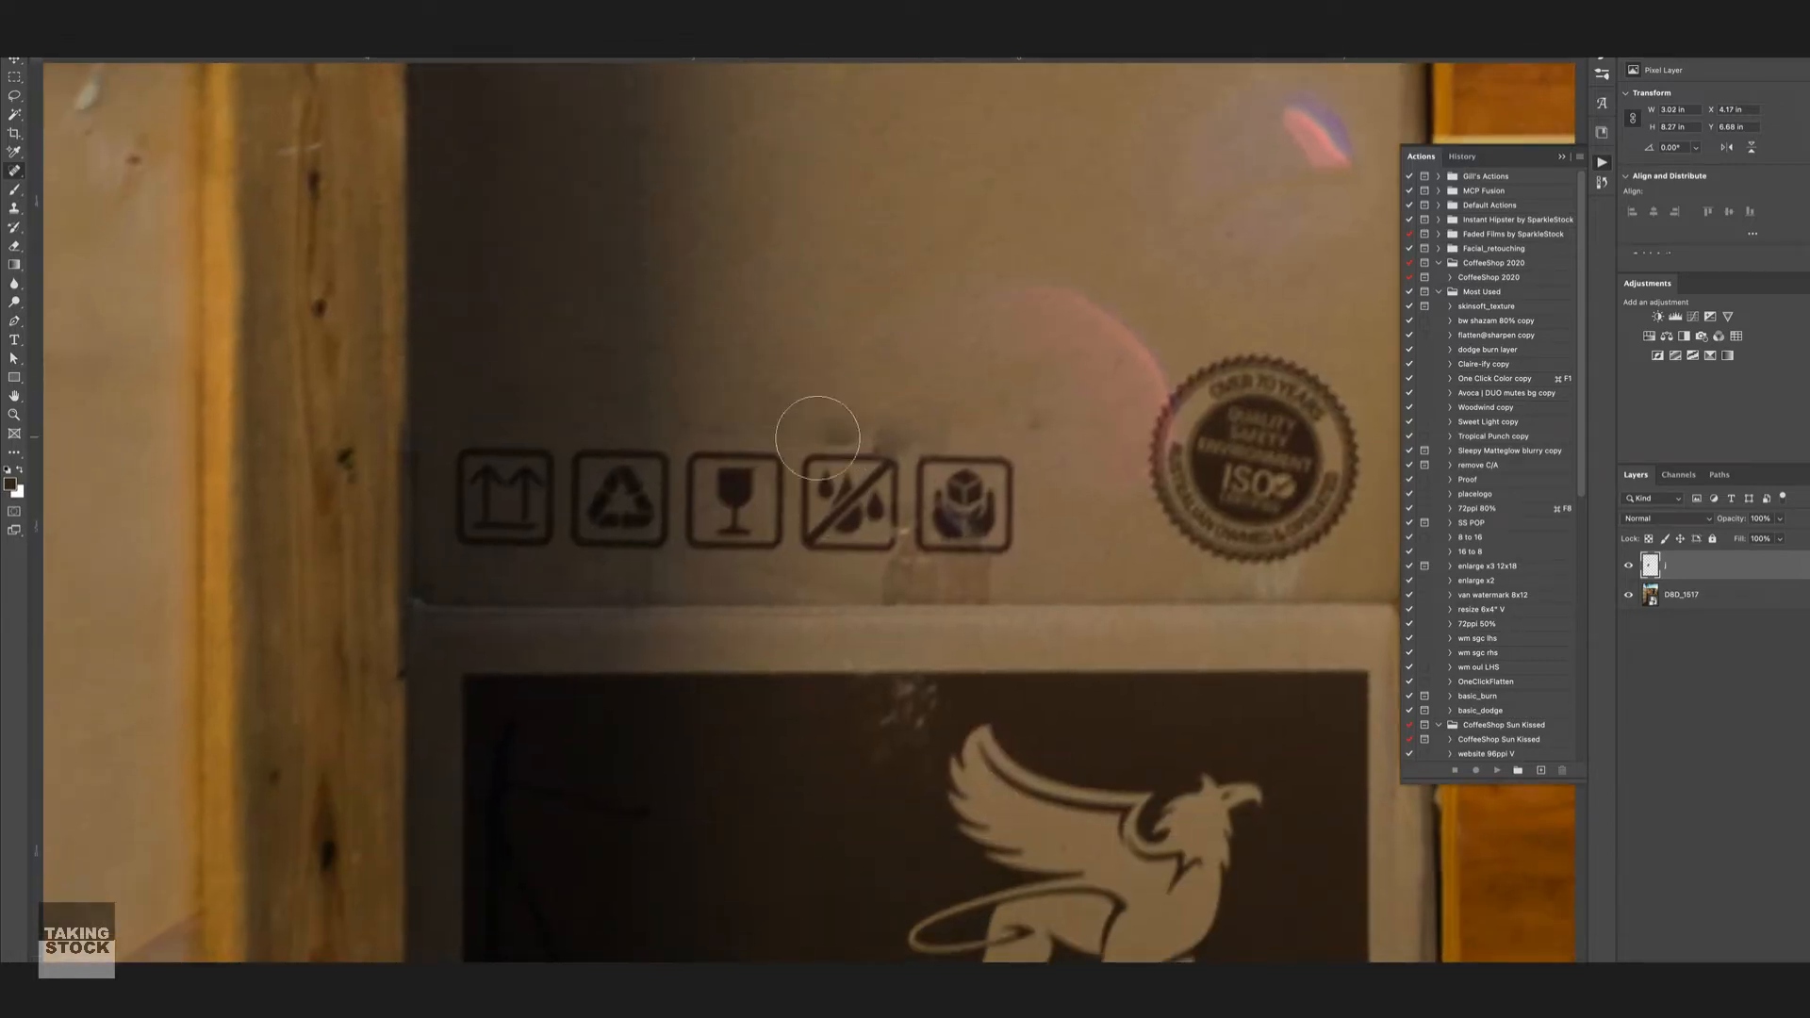
{"action": "mouse_move", "coordinate": [820, 420]}
{"action": "left_mouse_down"}
{"action": "mouse_move", "coordinate": [864, 528]}
{"action": "mouse_move", "coordinate": [984, 545]}
{"action": "mouse_move", "coordinate": [917, 550]}
{"action": "mouse_move", "coordinate": [973, 500]}
{"action": "left_mouse_up"}
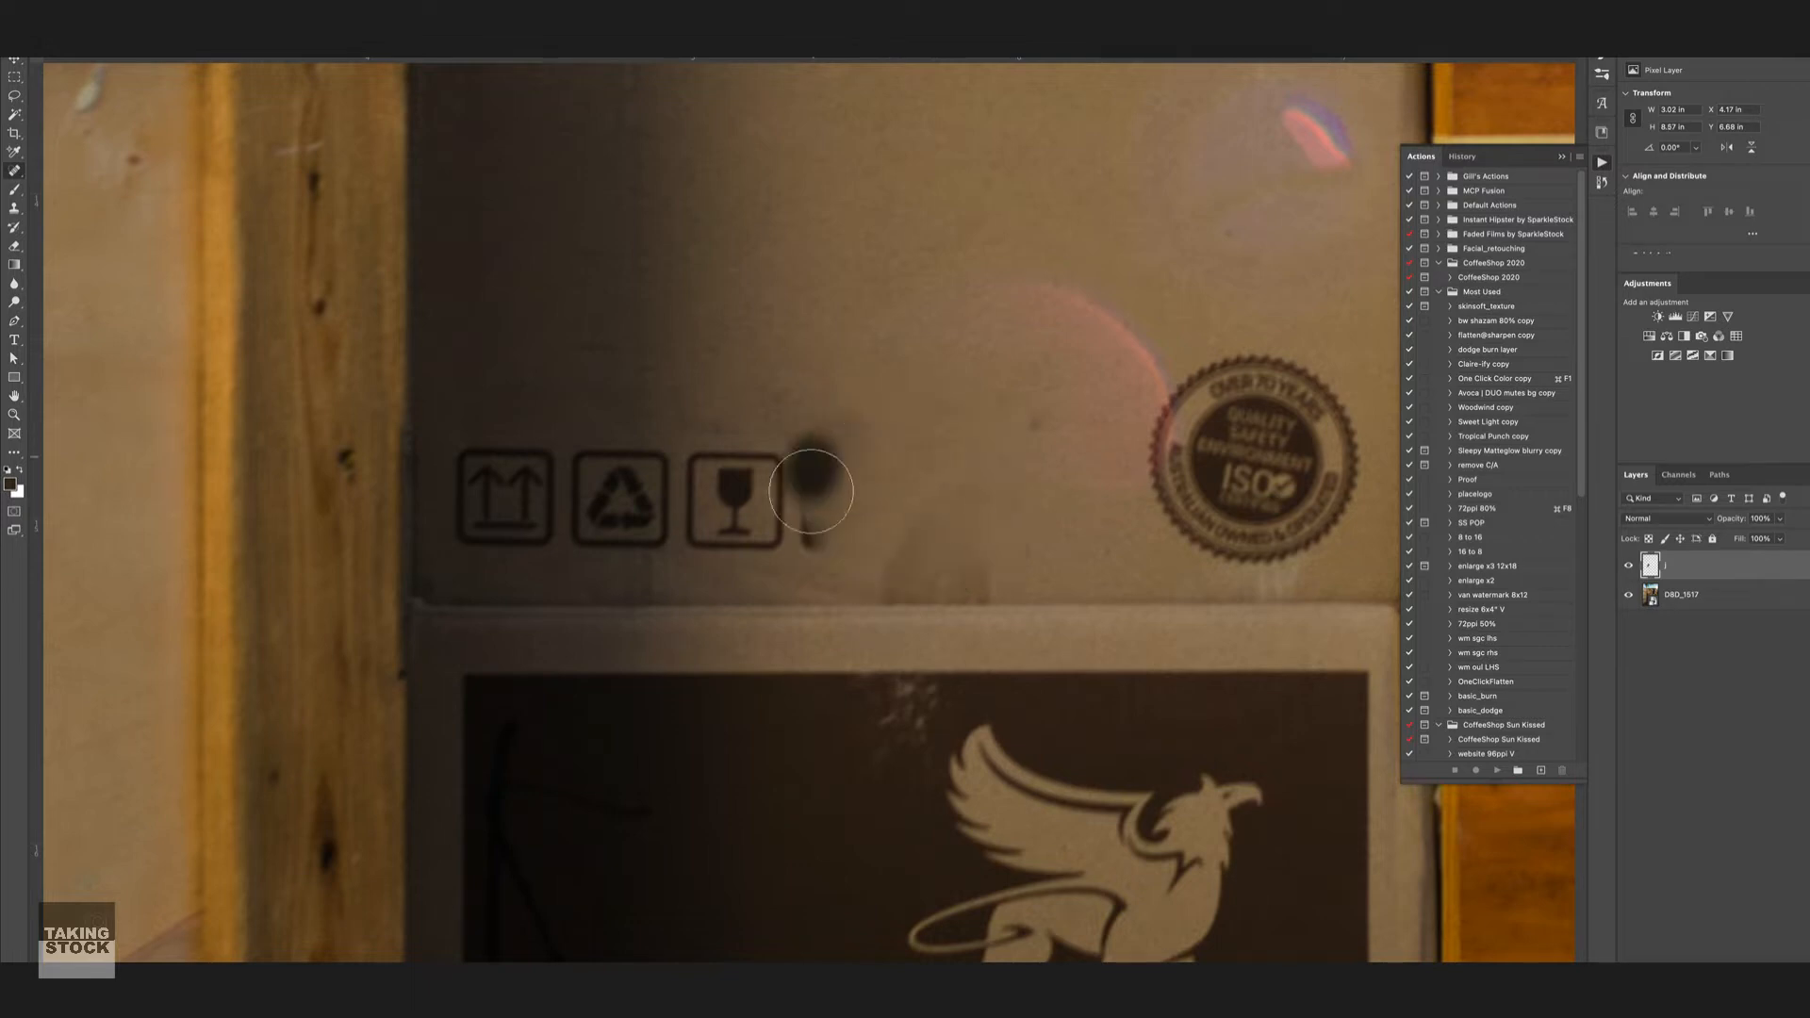
{"action": "mouse_move", "coordinate": [1146, 500]}
{"action": "left_mouse_down"}
{"action": "mouse_move", "coordinate": [1338, 528]}
{"action": "mouse_move", "coordinate": [1226, 396]}
{"action": "mouse_move", "coordinate": [1192, 431]}
{"action": "mouse_move", "coordinate": [1264, 547]}
{"action": "left_mouse_up"}
{"action": "scroll", "coordinate": [958, 206], "scroll_direction": "right", "scroll_amount": 3}
{"action": "scroll", "coordinate": [958, 207], "scroll_direction": "up", "scroll_amount": 1}
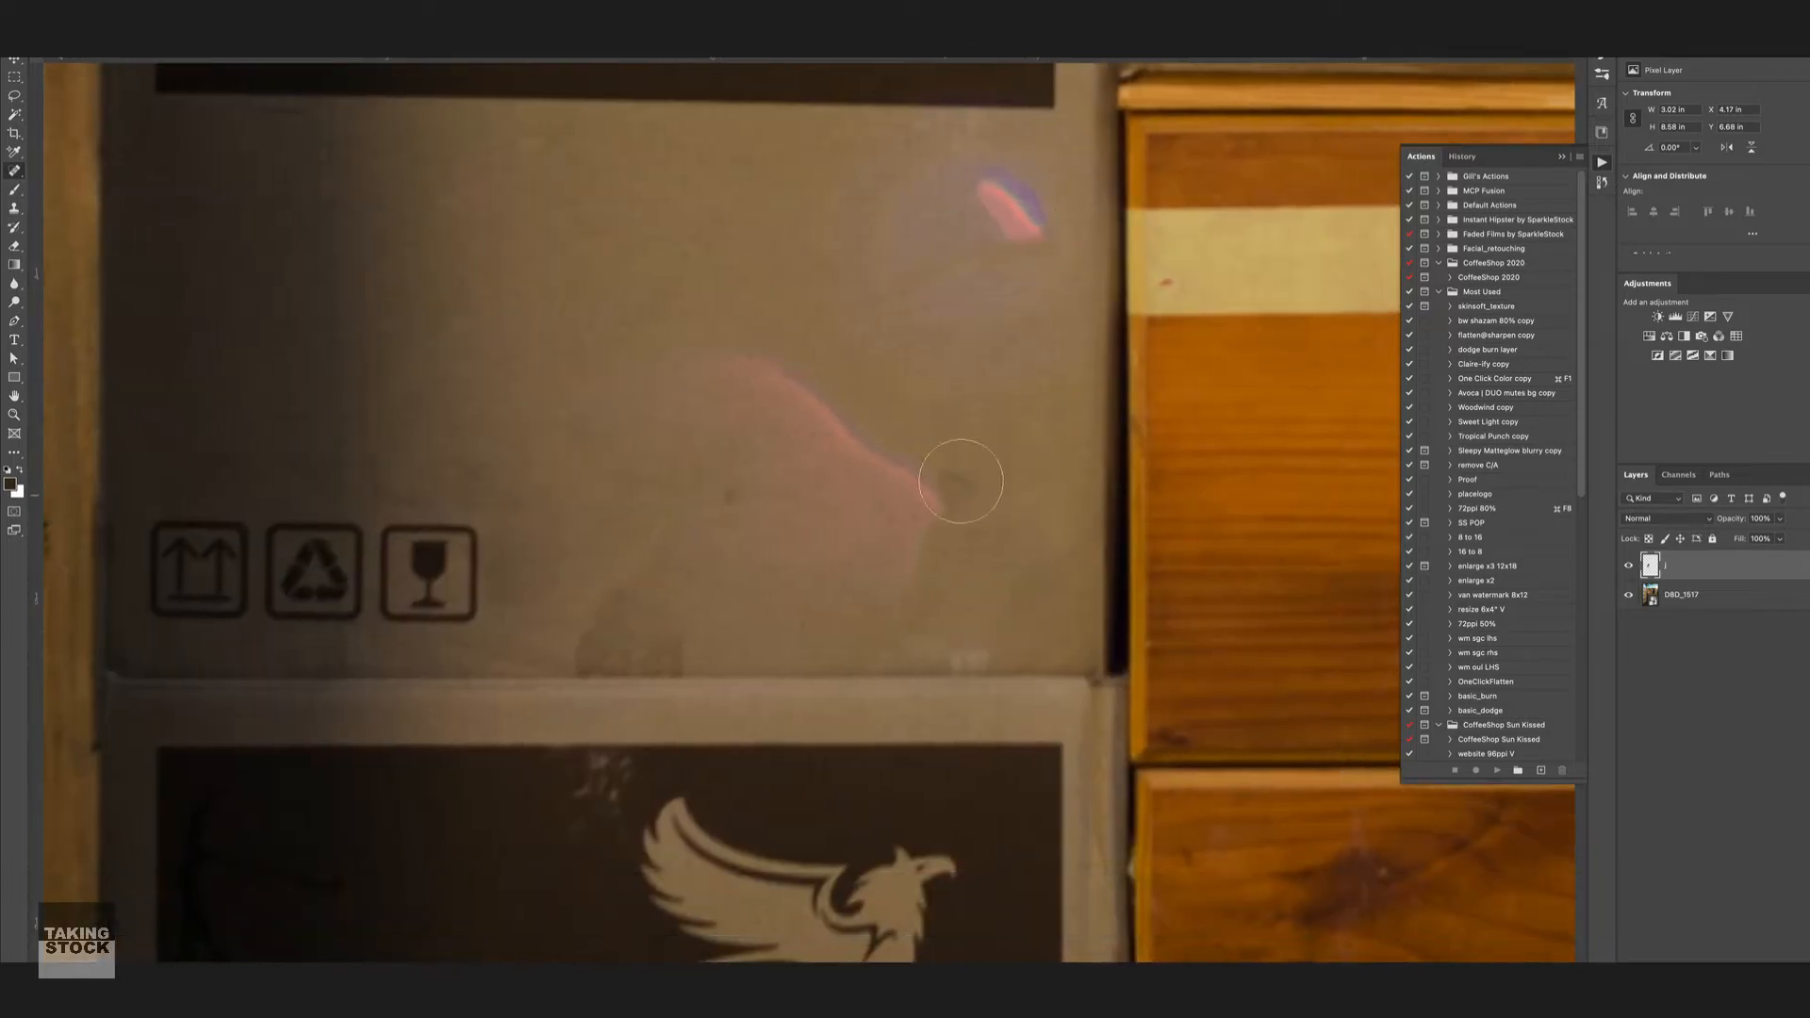
Step: Create a new layer above layer j and switch to the Clone Stamp tool
{"action": "scroll", "coordinate": [780, 408], "scroll_direction": "down", "scroll_amount": 10}
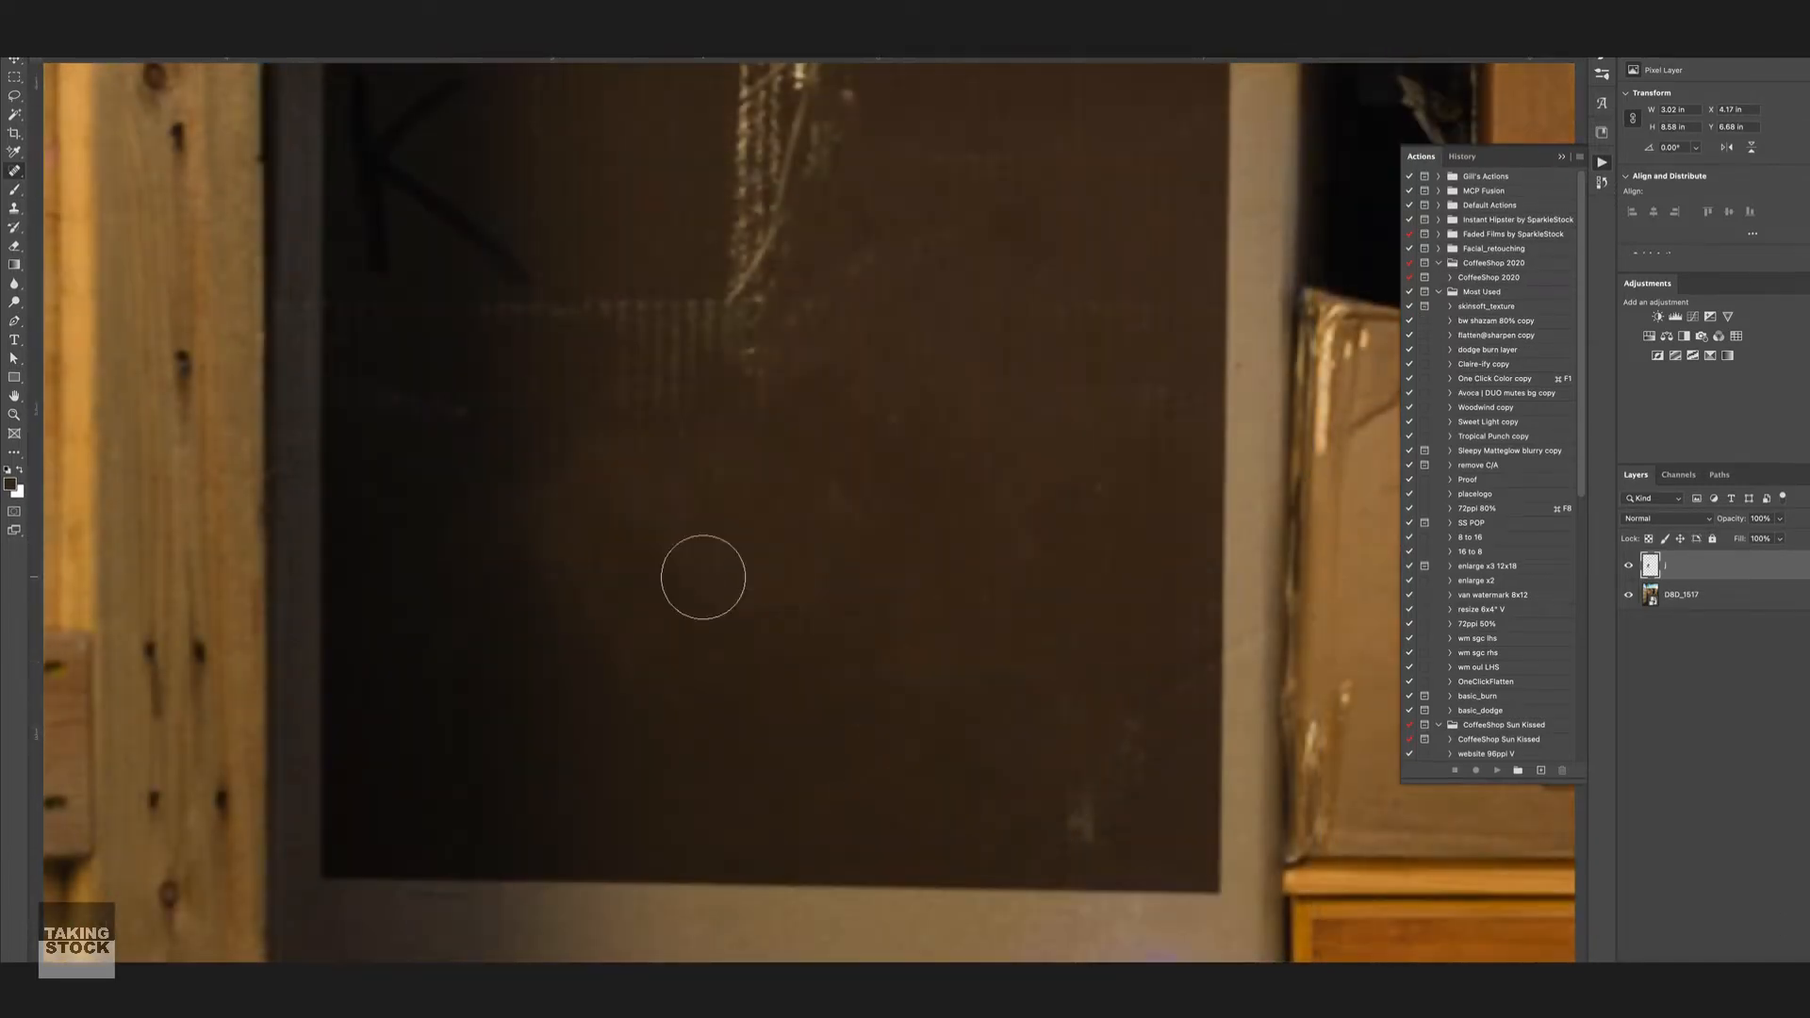
{"action": "key", "text": "super+minus"}
{"action": "key", "text": "super+minus"}
{"action": "key", "text": "super+minus"}
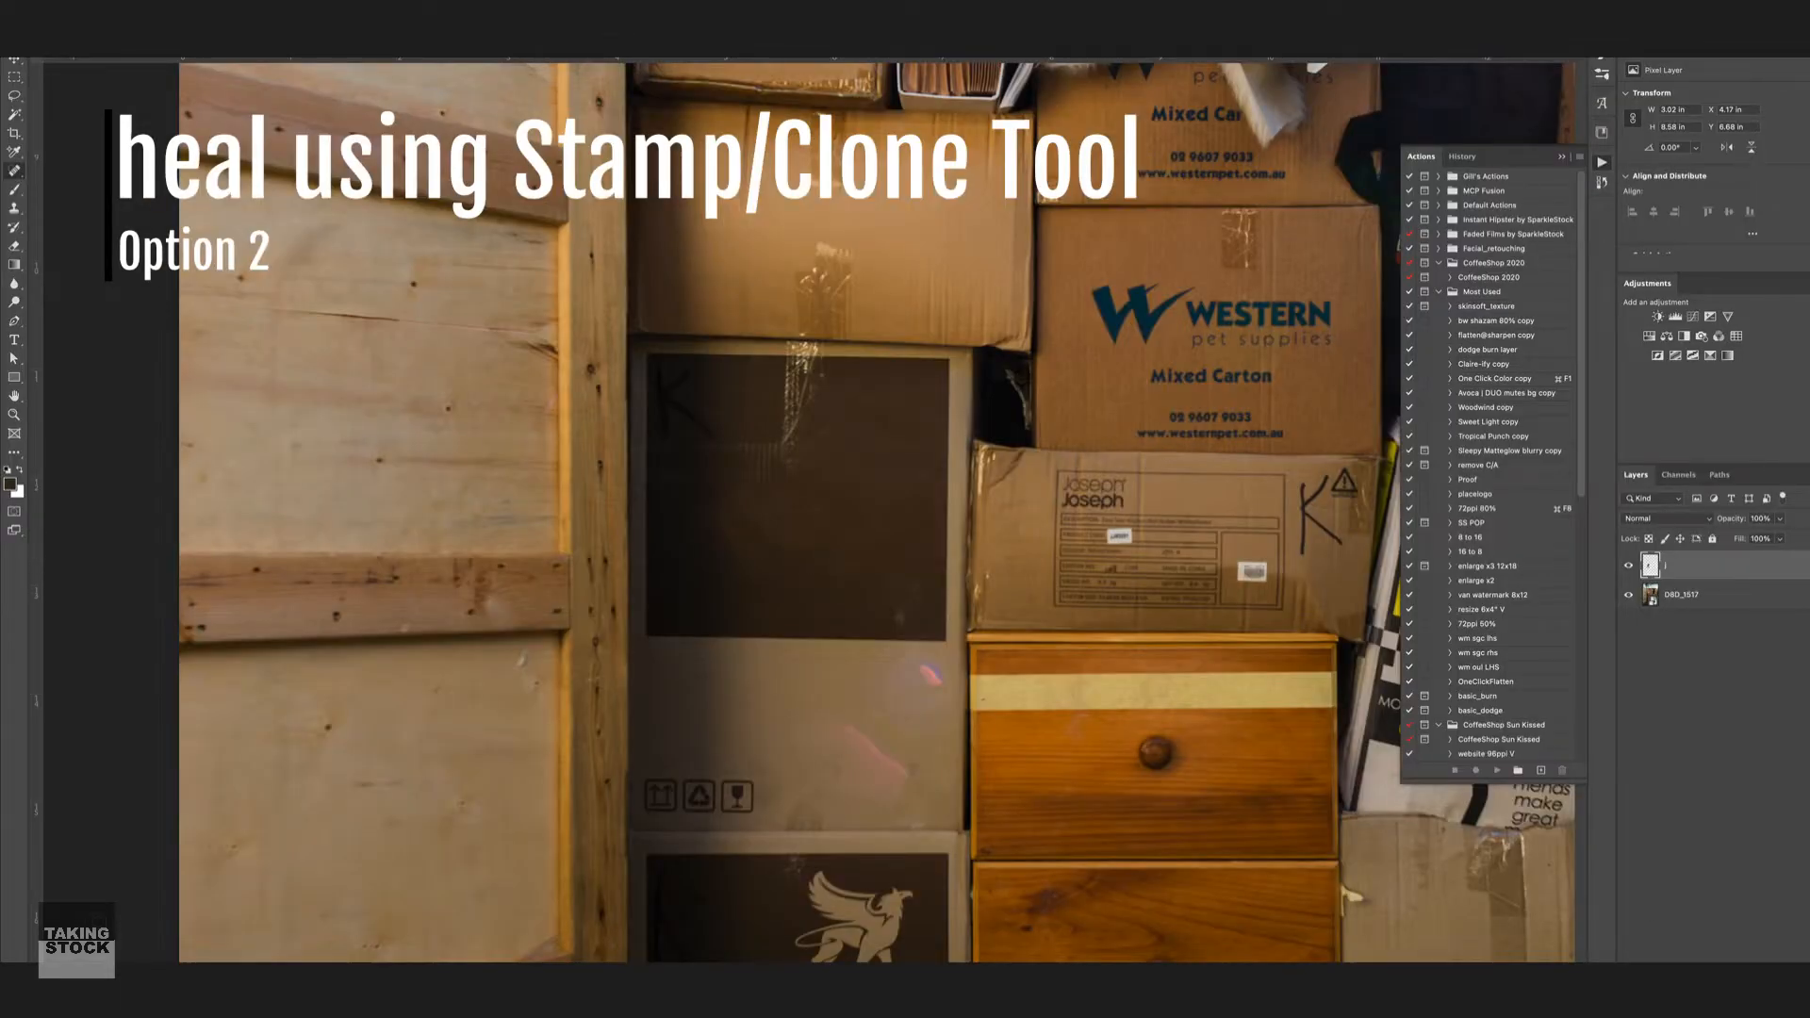
{"action": "key", "text": "alt+shift+super+n"}
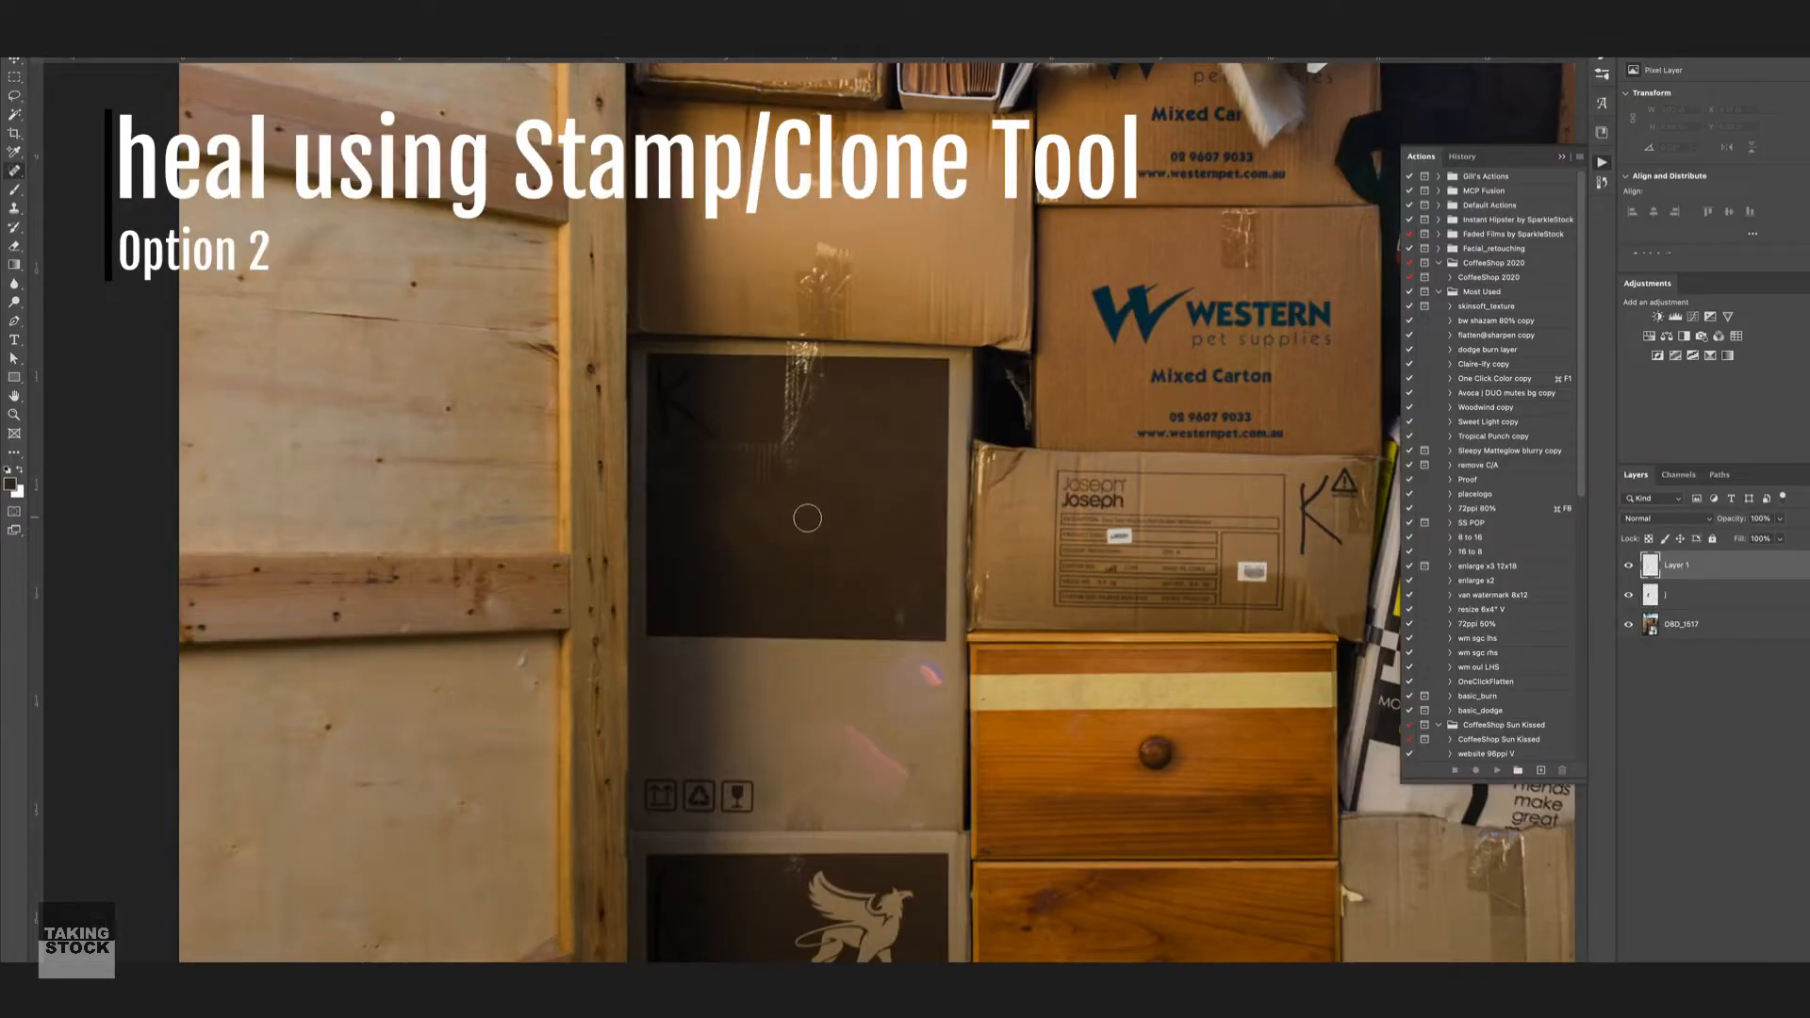
{"action": "key", "text": "s"}
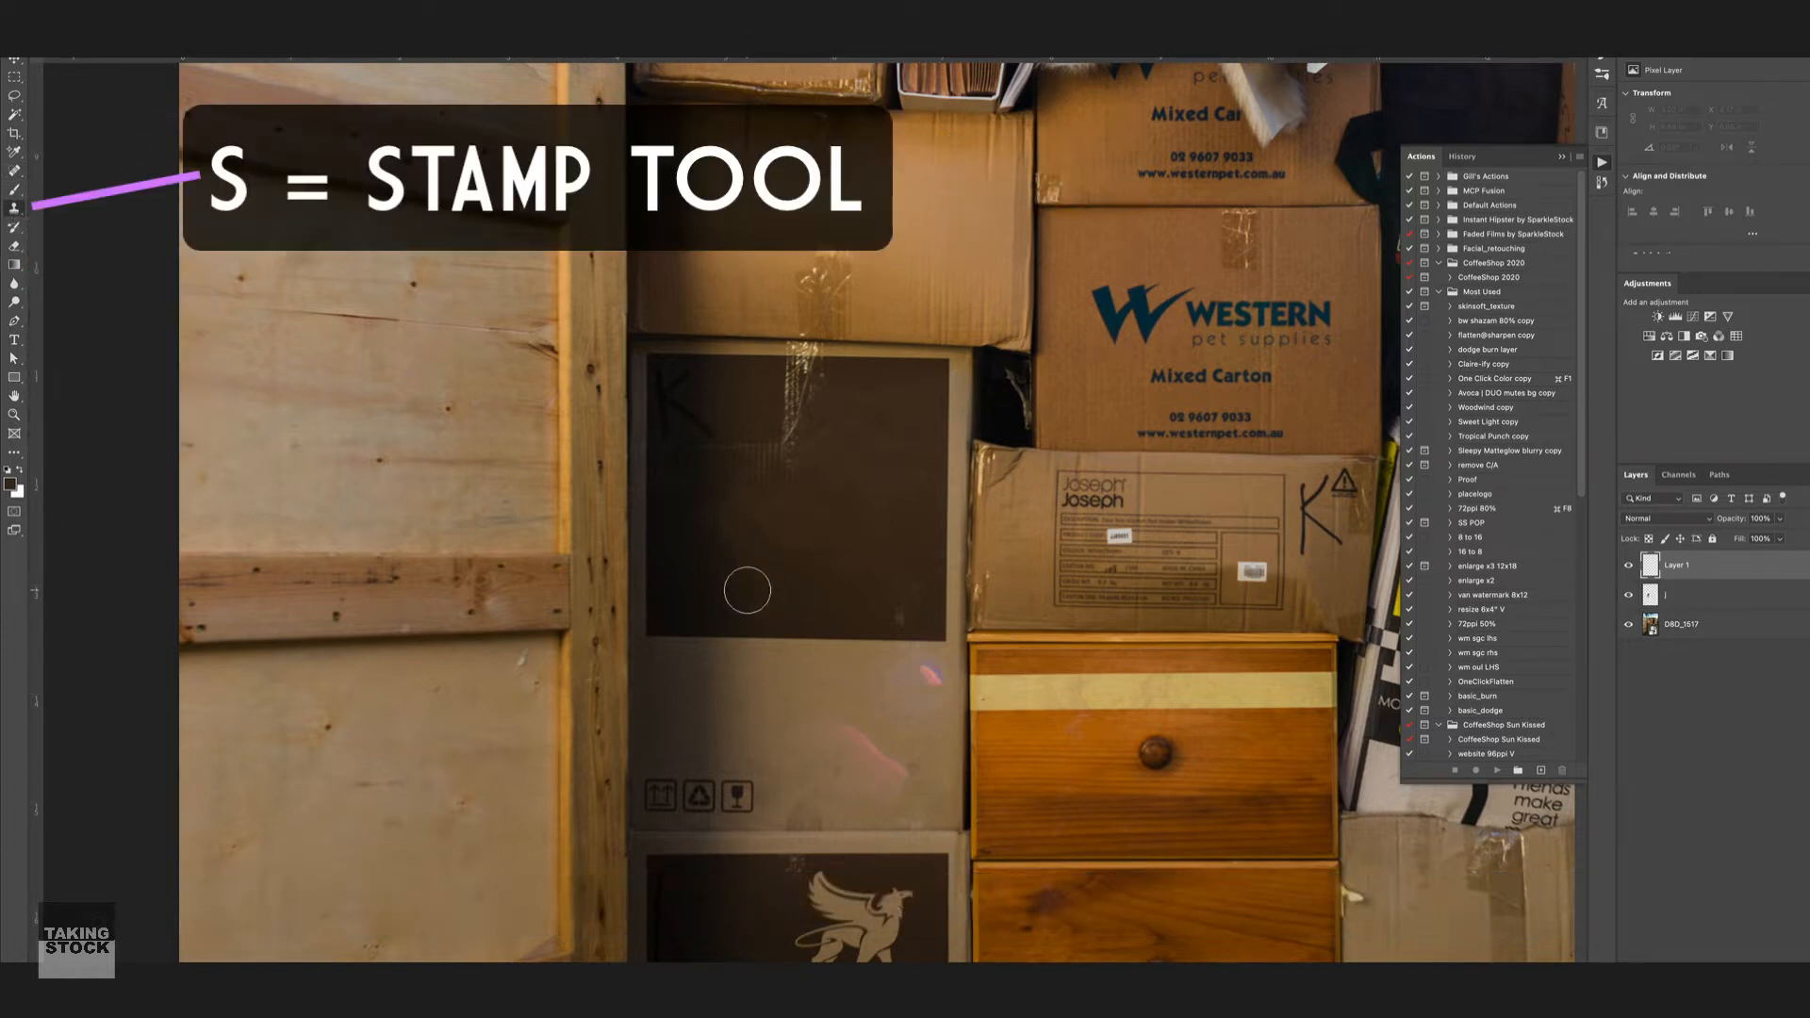
Step: Enlarge the Clone Stamp brush and clone nearby dark cardboard over the lower middle of the upper box's dark panel
{"action": "key", "text": "bracketright"}
{"action": "key", "text": "bracketright"}
{"action": "key", "text": "bracketright"}
{"action": "key", "text": "bracketright"}
{"action": "key", "text": "alt"}
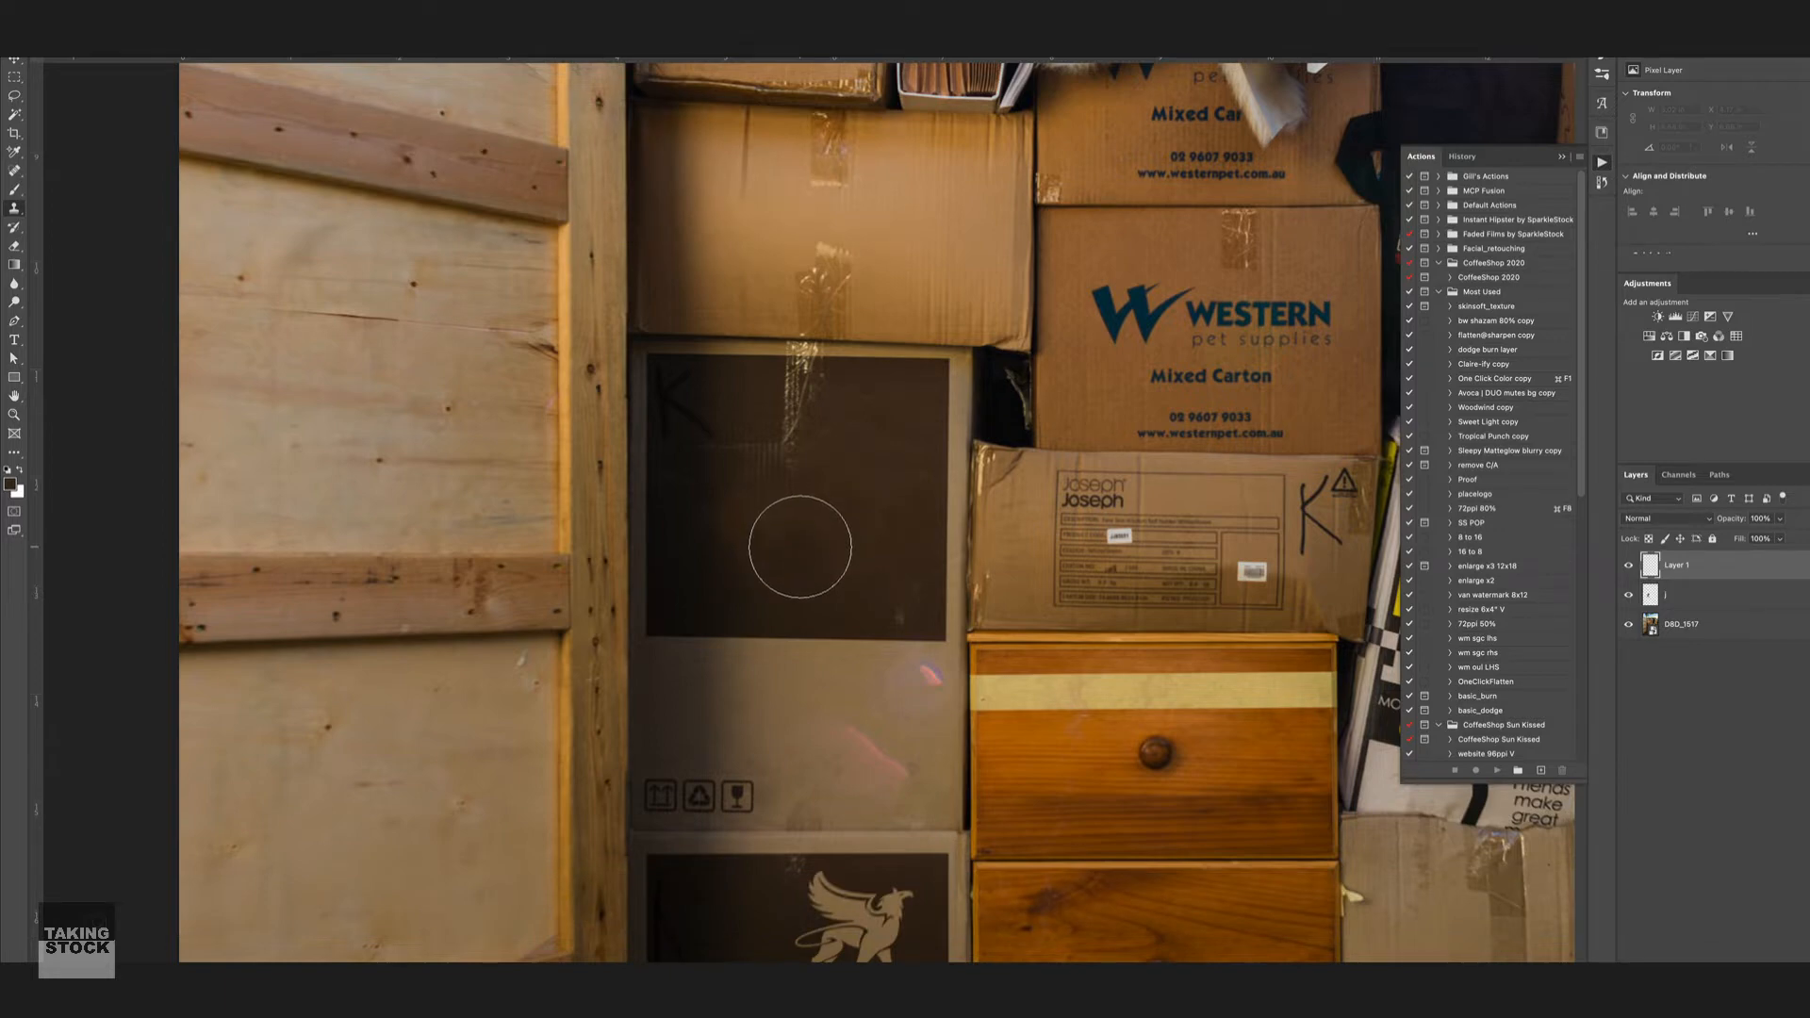
{"action": "key", "text": "alt"}
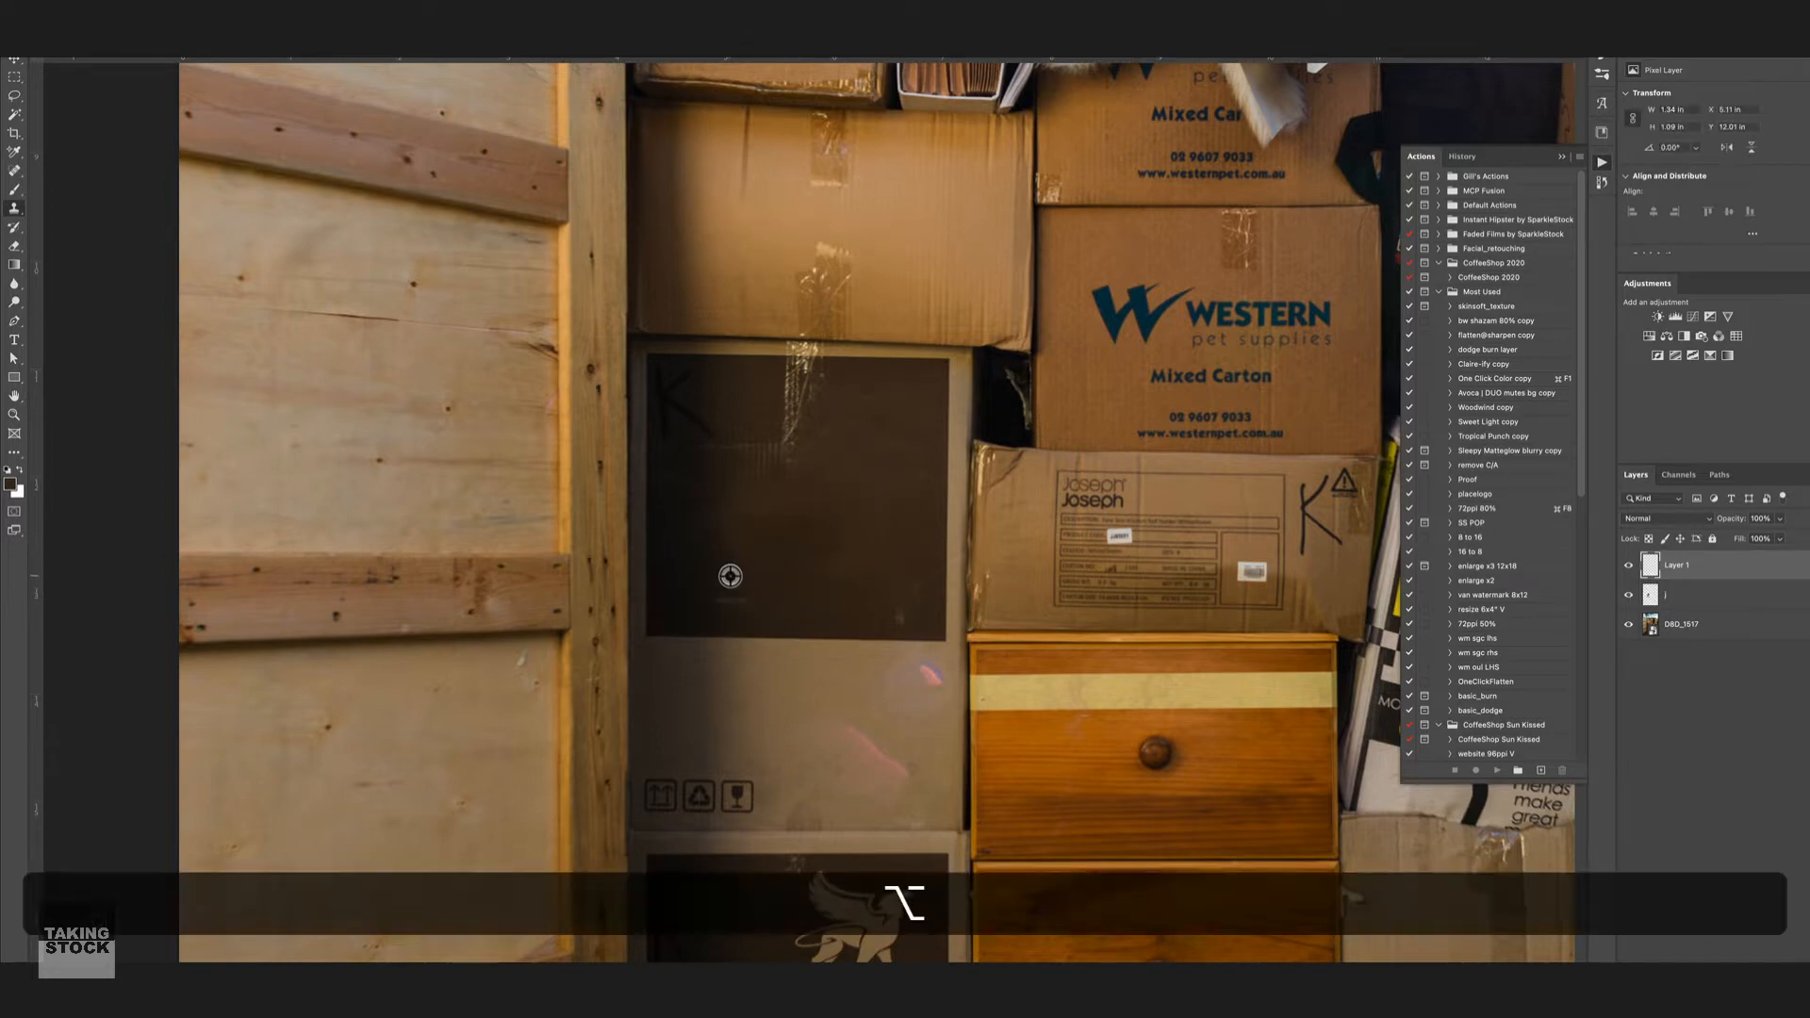
{"action": "left_click", "coordinate": [731, 576], "text": "alt"}
{"action": "left_click", "coordinate": [757, 549]}
{"action": "left_click", "coordinate": [773, 598], "text": "alt"}
{"action": "left_click_drag", "start_coordinate": [753, 531], "coordinate": [763, 501]}
Step: Clone sampled dark cardboard over the remaining marks along the right side of the upper box's dark panel
{"action": "left_click", "coordinate": [846, 591], "text": "alt"}
{"action": "left_click", "coordinate": [854, 558]}
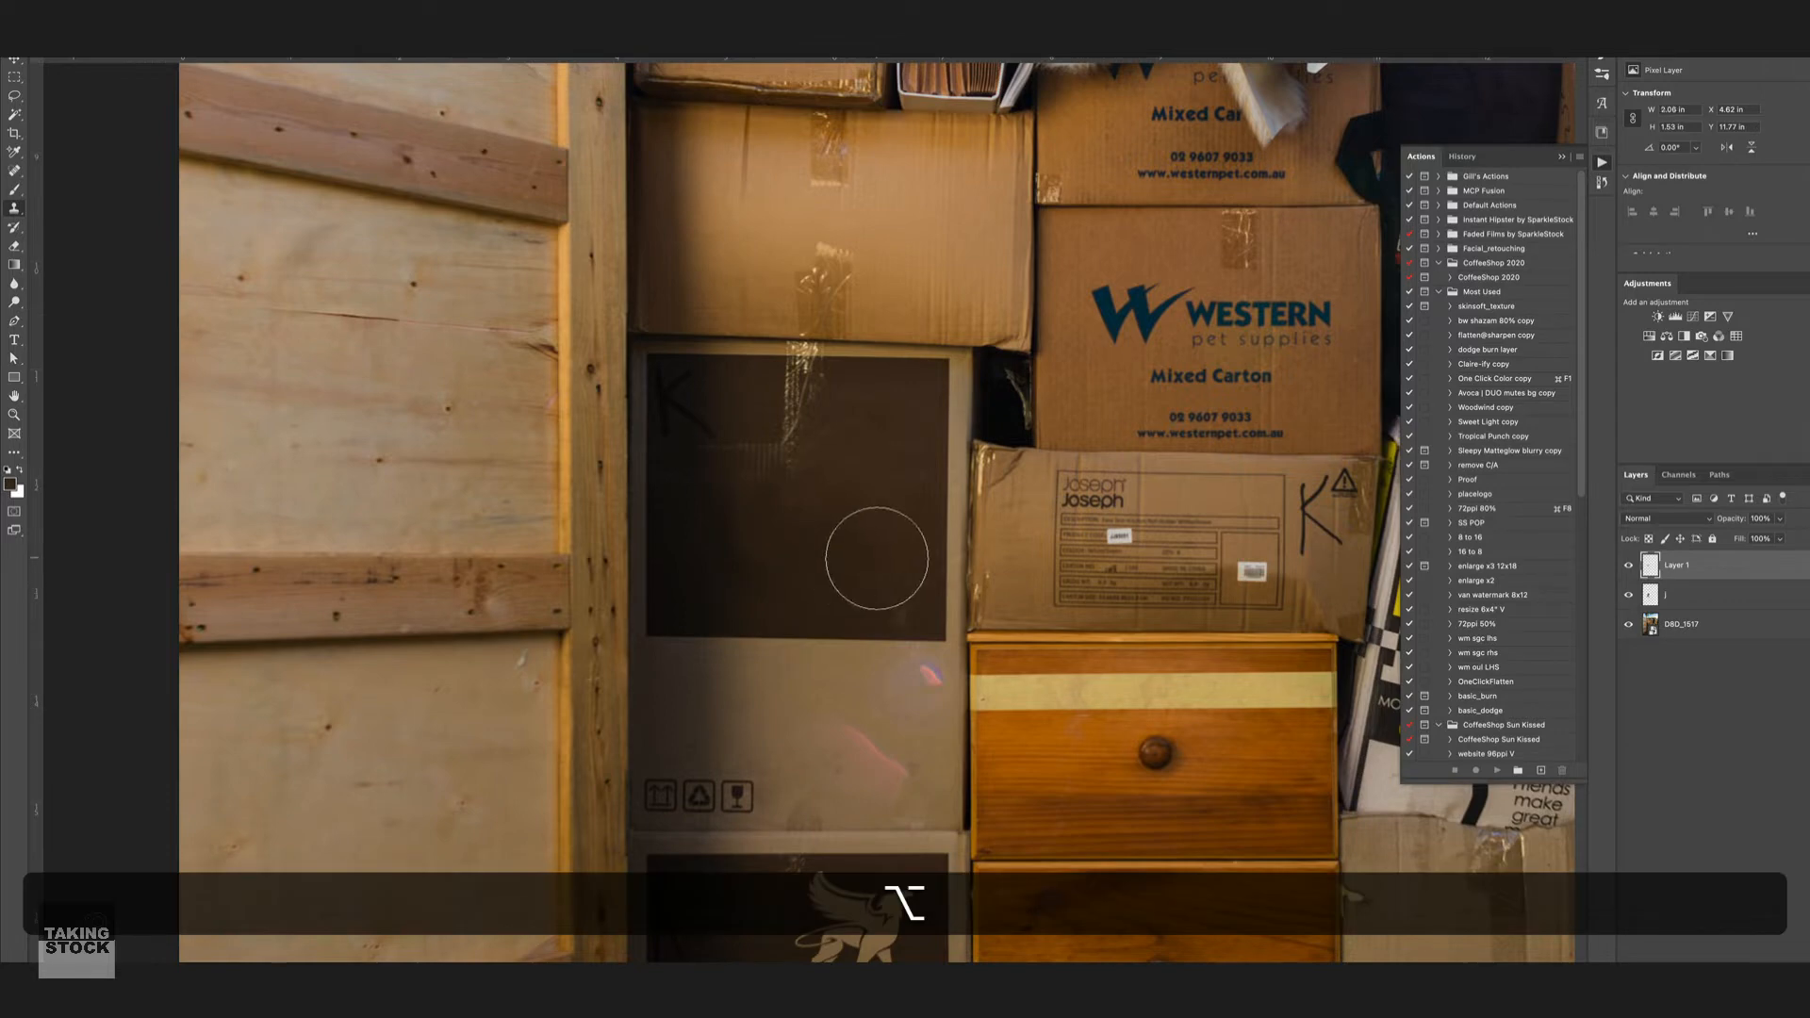
{"action": "left_click", "coordinate": [879, 561]}
{"action": "left_click", "coordinate": [914, 589], "text": "alt"}
{"action": "left_click_drag", "start_coordinate": [902, 613], "coordinate": [891, 412]}
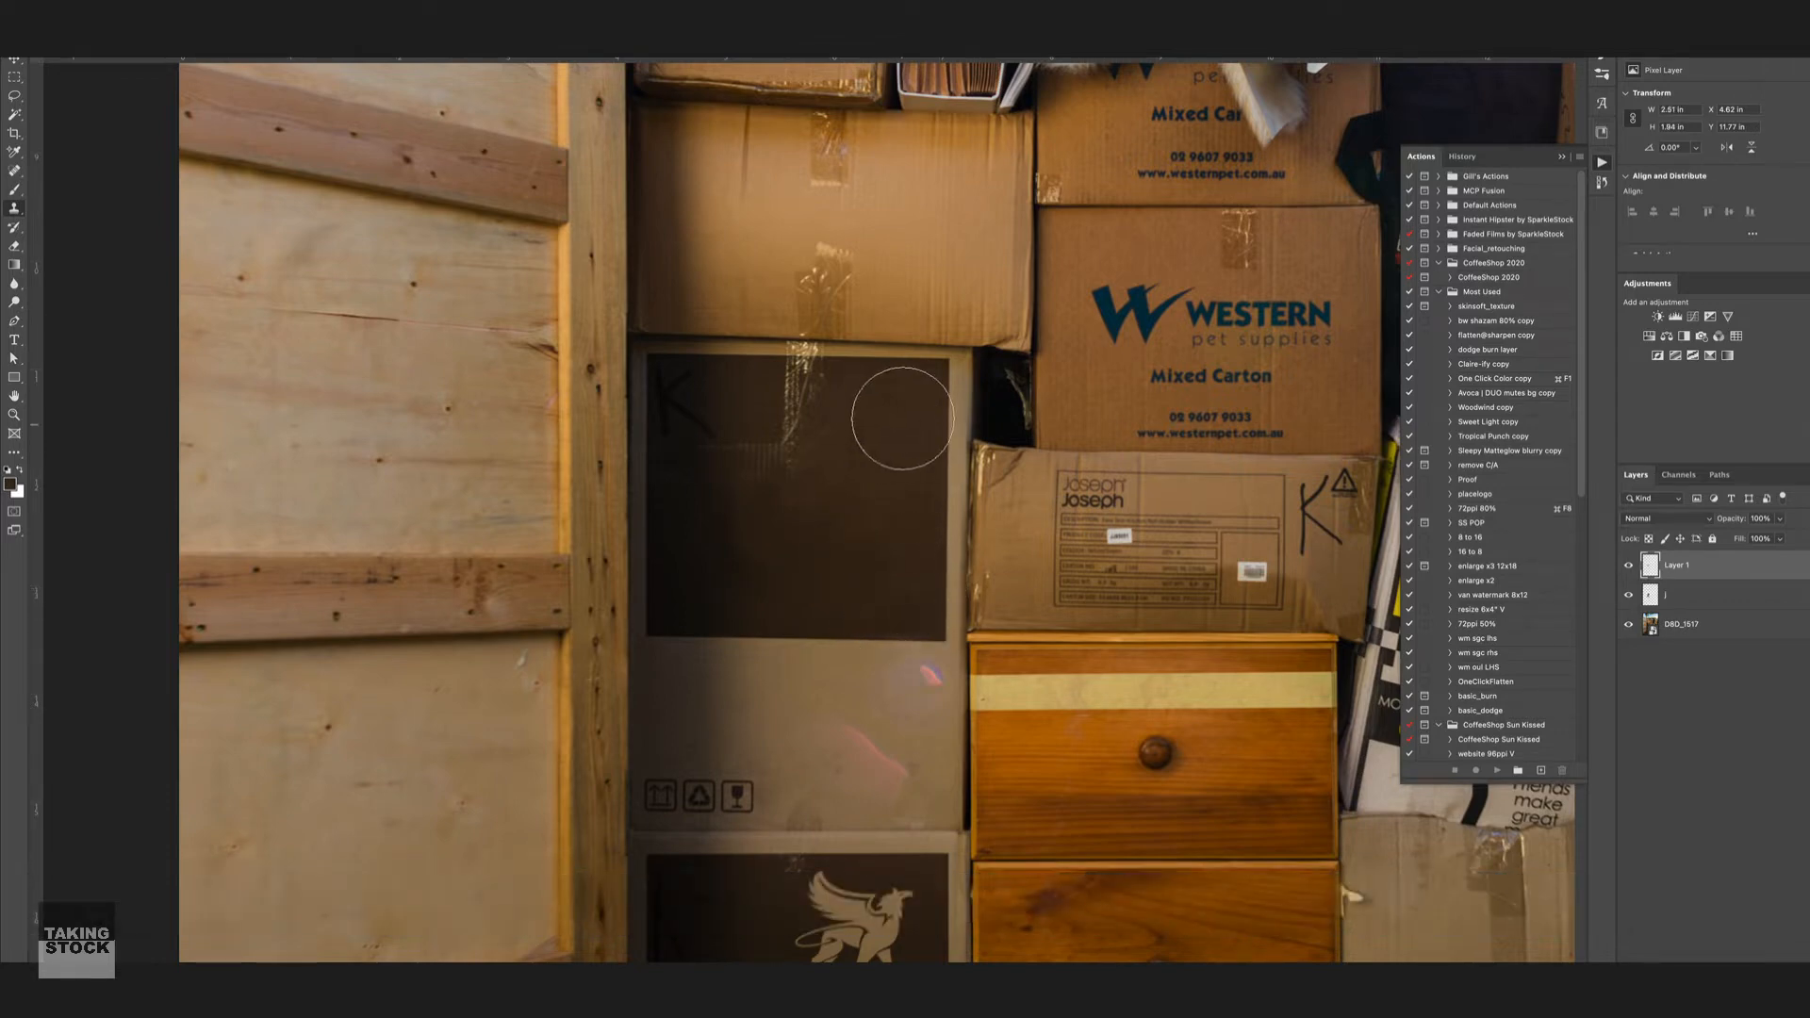
{"action": "left_click", "coordinate": [890, 398], "text": "alt"}
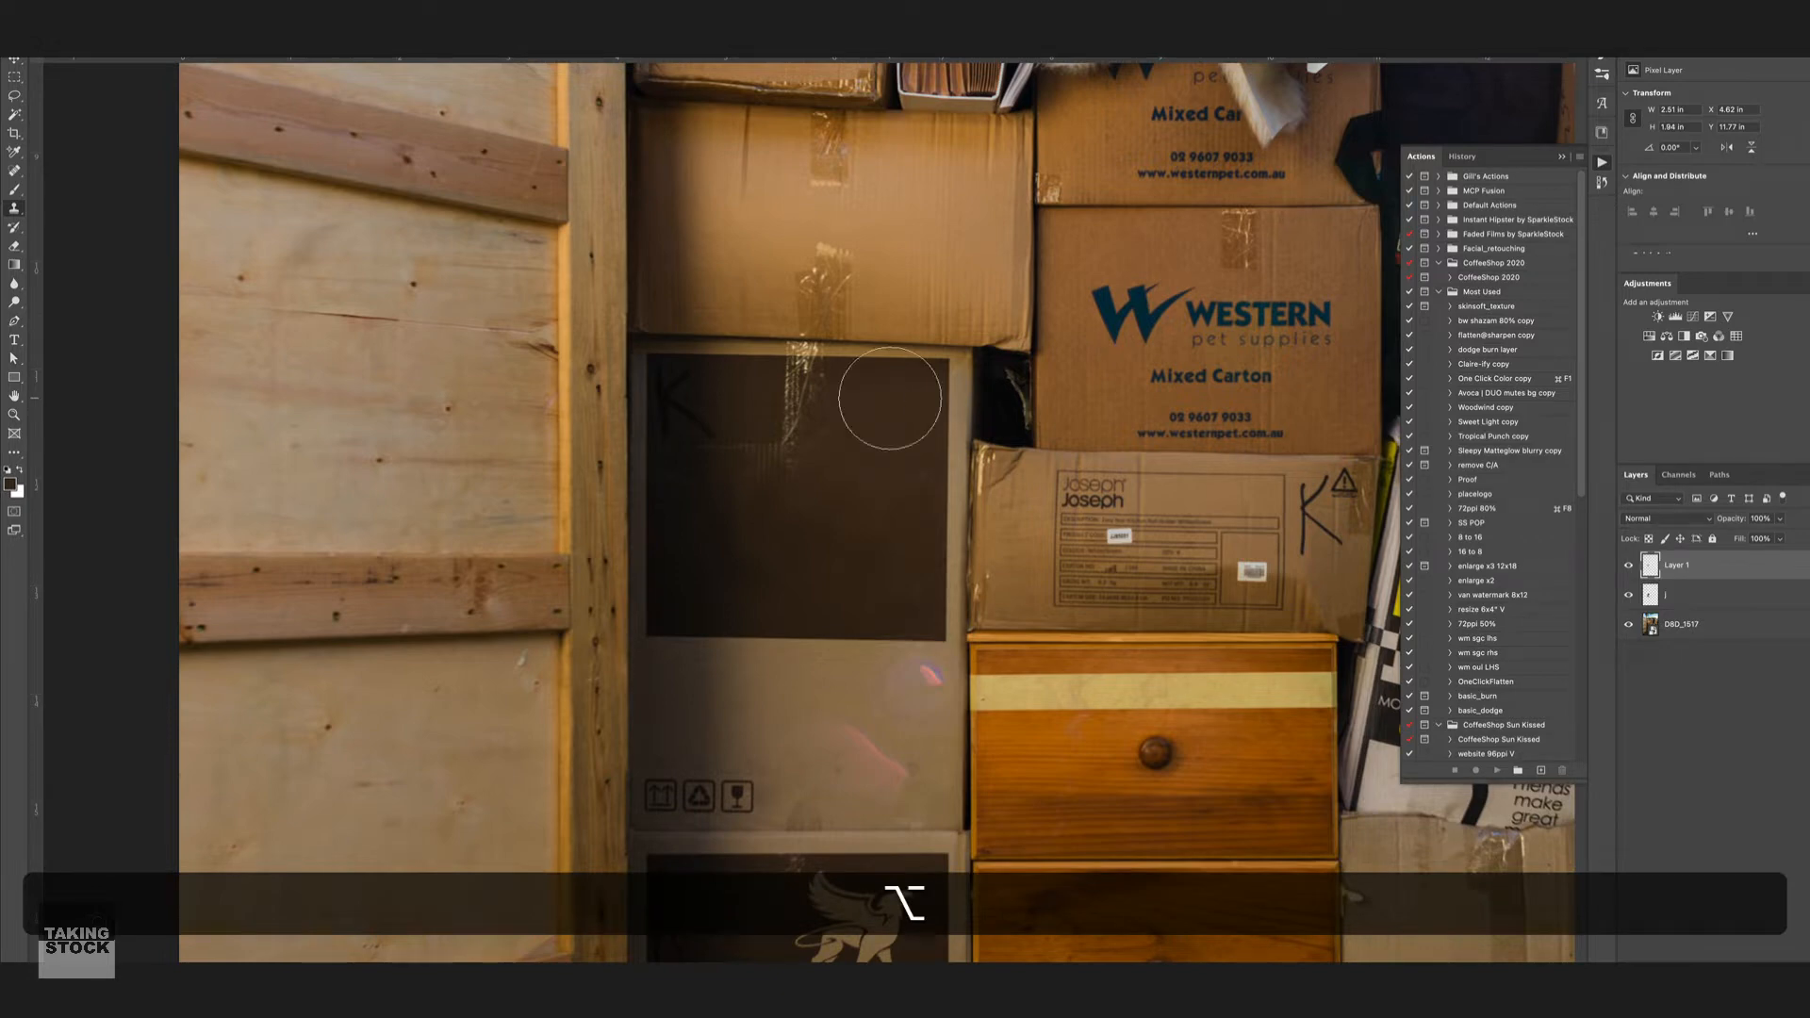
{"action": "left_click_drag", "start_coordinate": [888, 470], "coordinate": [837, 465]}
Step: Undo the last clone stroke and blend the centre of the dark panel with dark tones sampled from around it
{"action": "left_click", "coordinate": [749, 420], "text": "alt"}
{"action": "key", "text": "alt+super+z"}
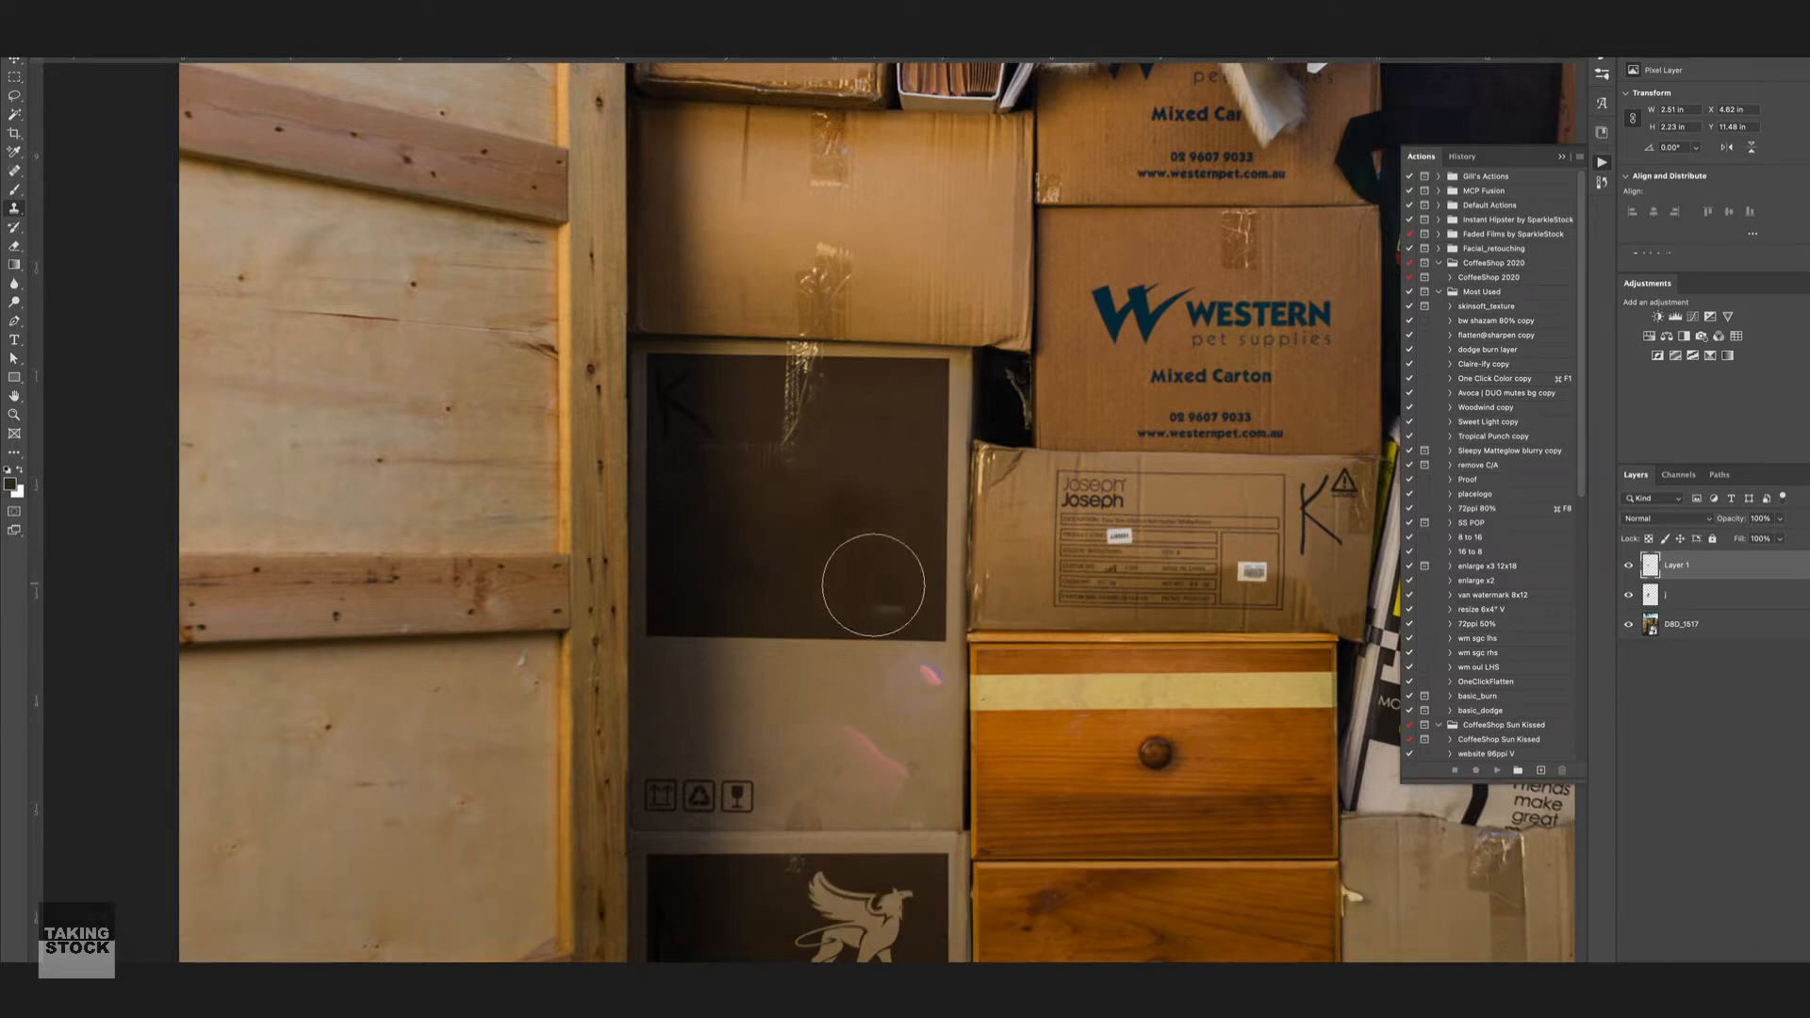
{"action": "left_click", "coordinate": [821, 544], "text": "alt"}
{"action": "mouse_move", "coordinate": [828, 495]}
{"action": "left_mouse_down"}
{"action": "mouse_move", "coordinate": [890, 516]}
{"action": "mouse_move", "coordinate": [773, 510]}
{"action": "left_mouse_up"}
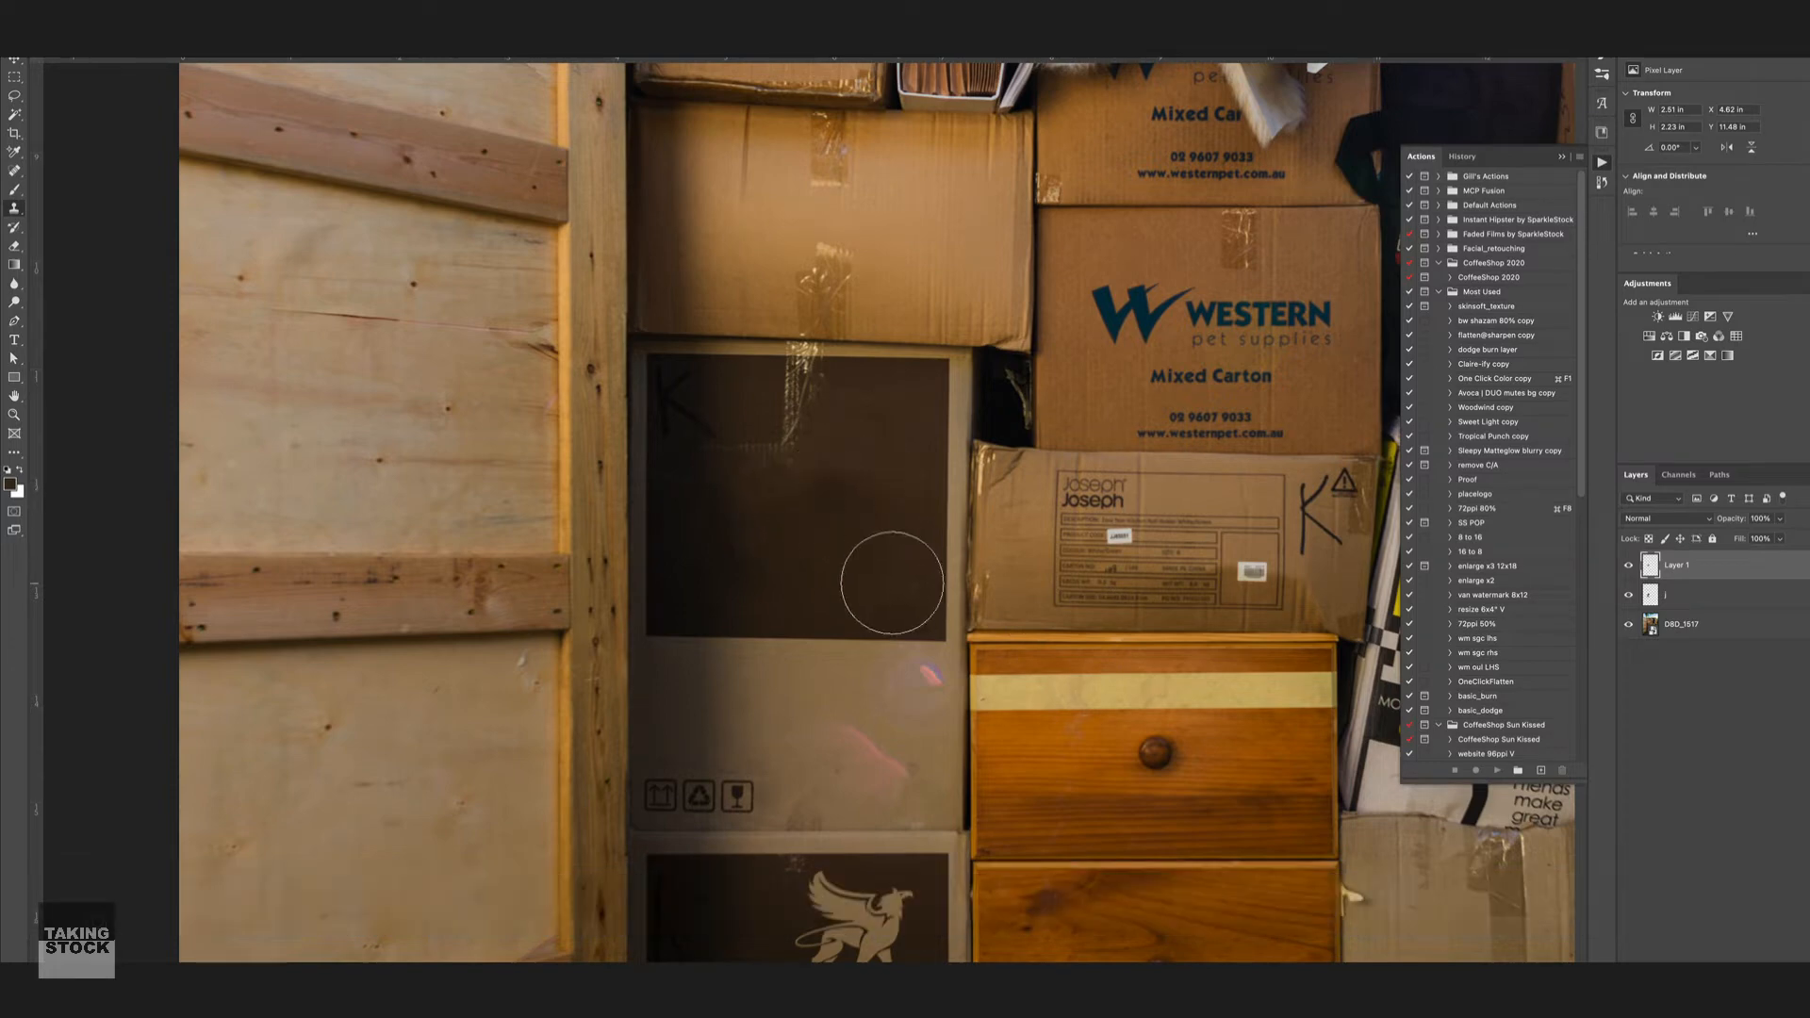
{"action": "left_click", "coordinate": [889, 584], "text": "alt"}
{"action": "left_click", "coordinate": [789, 504]}
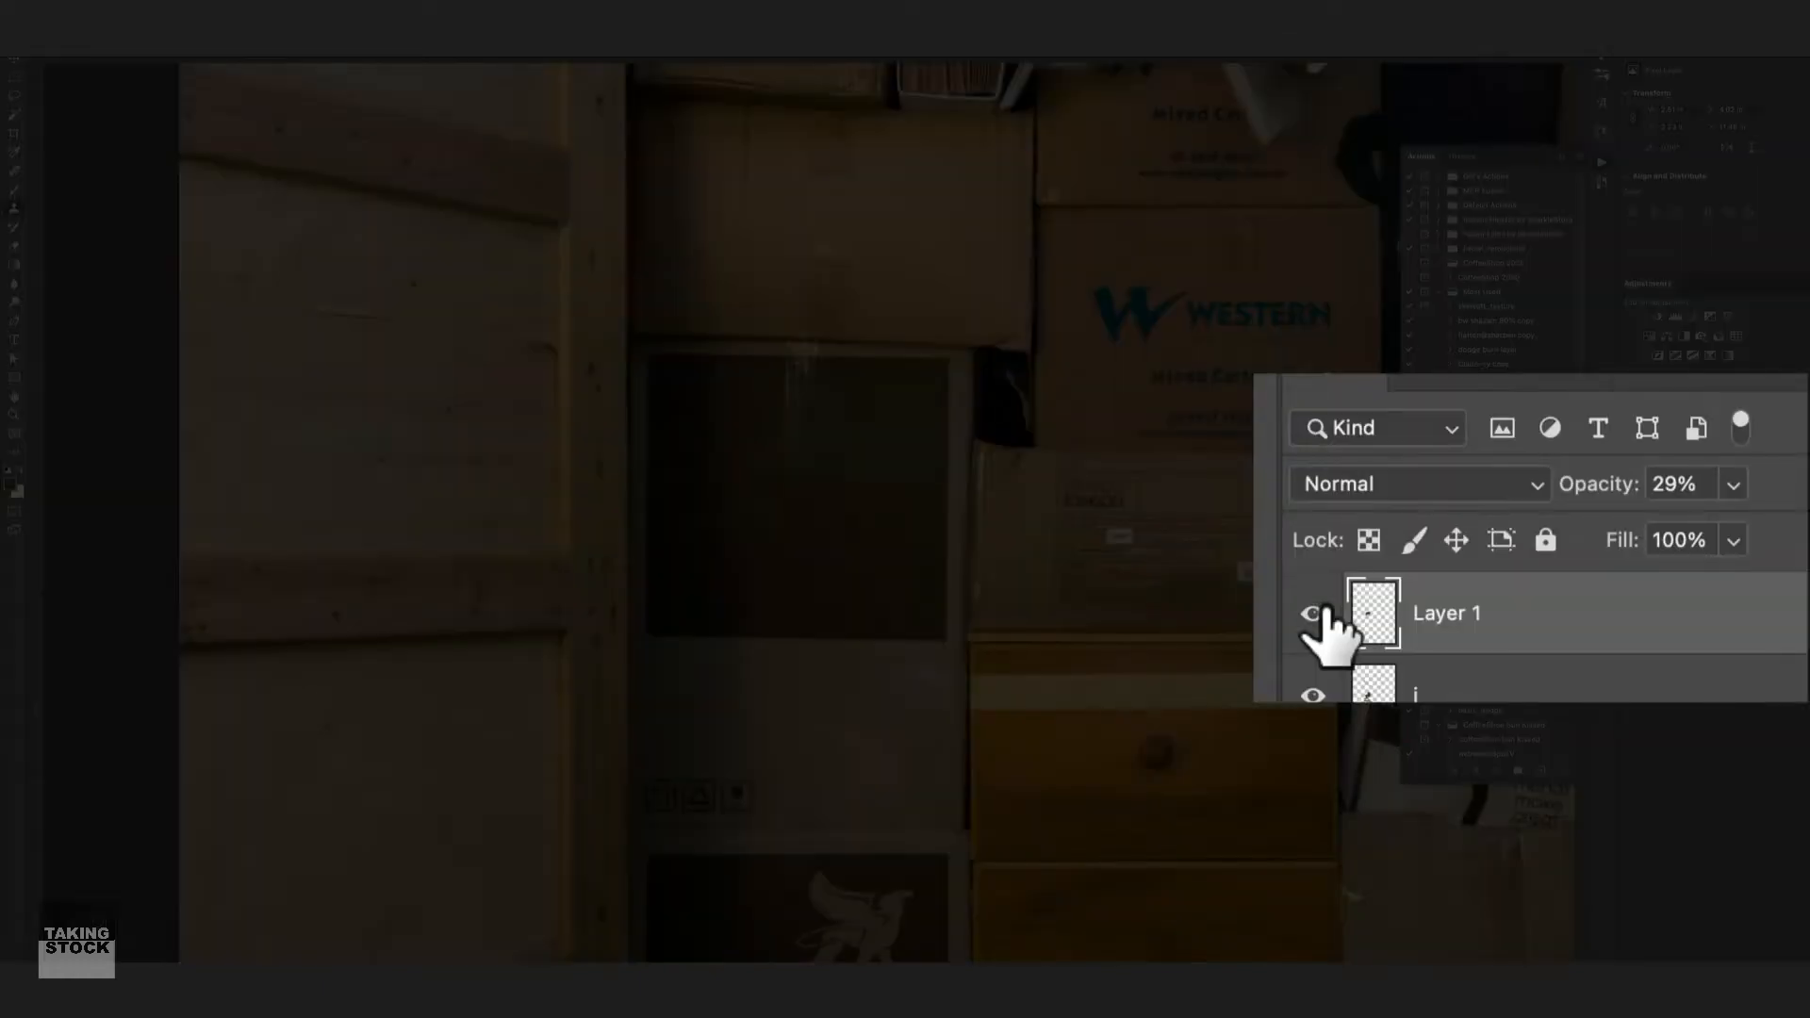
Step: Reduce the opacity of Layer 1 to 47% and hide the layer
{"action": "left_click_drag", "start_coordinate": [1727, 518], "coordinate": [1734, 517]}
{"action": "left_click_drag", "start_coordinate": [1605, 485], "coordinate": [1604, 505]}
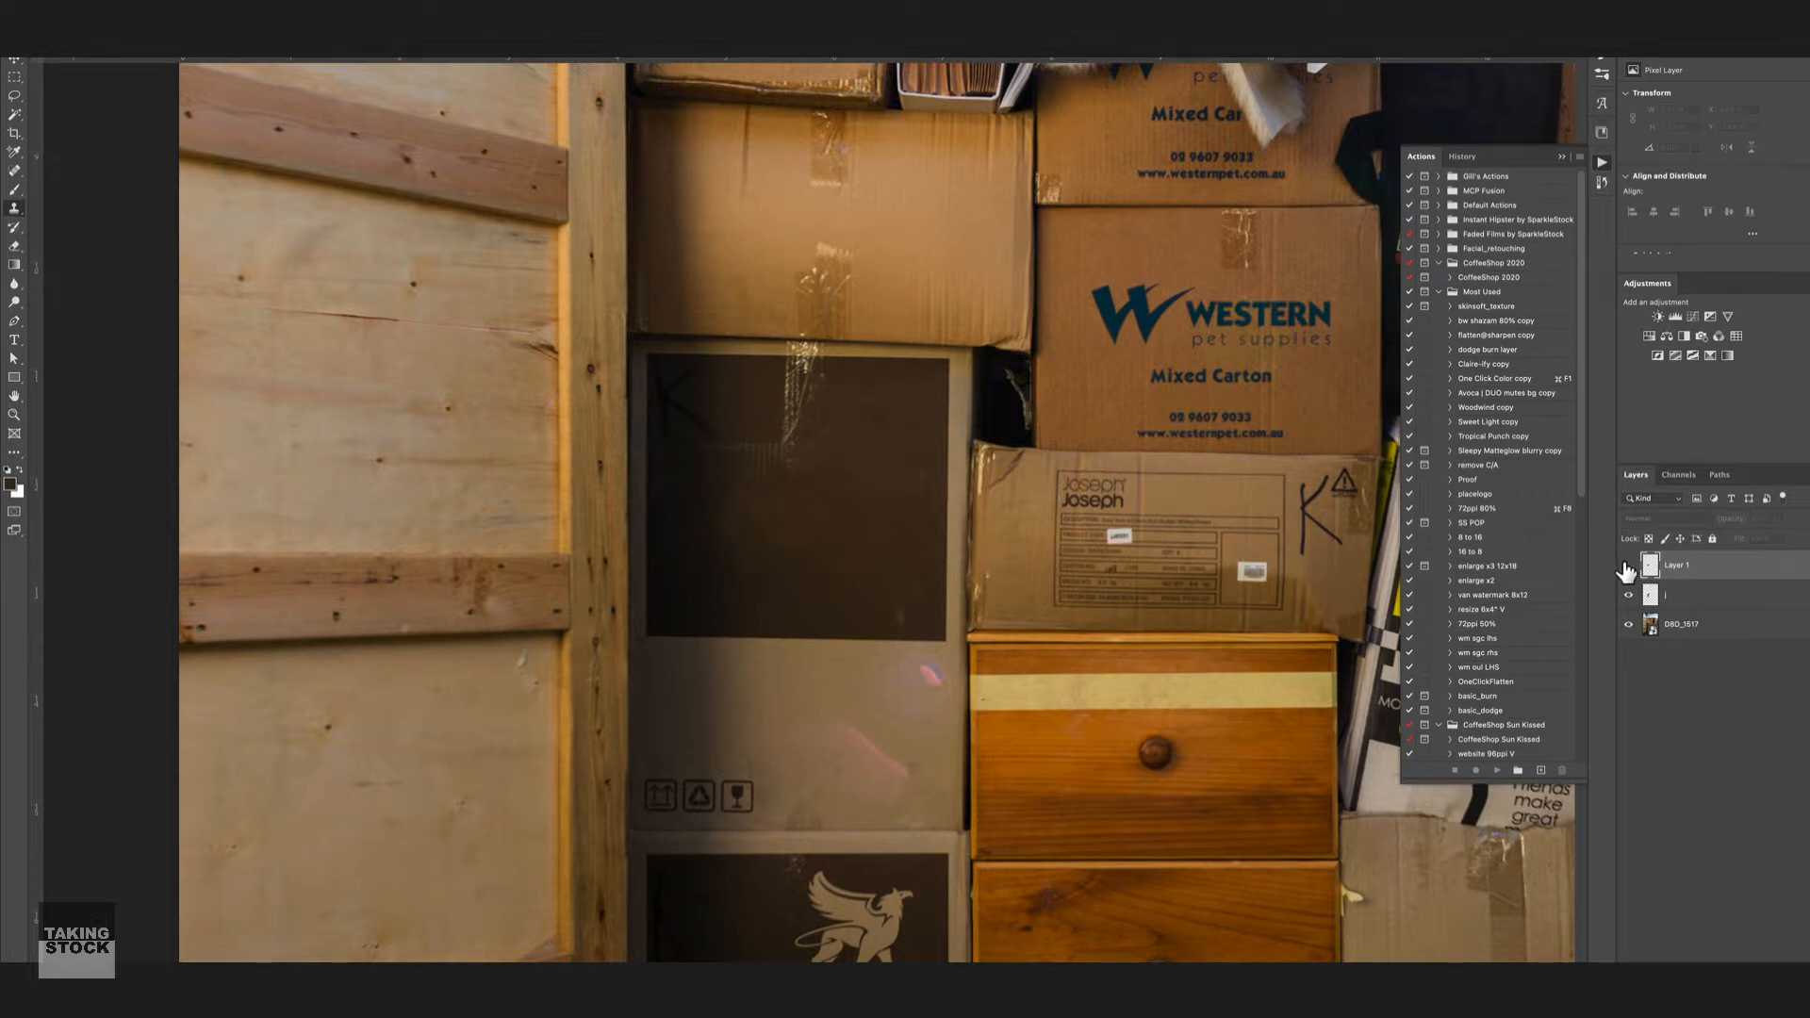
{"action": "scroll", "coordinate": [799, 525], "scroll_direction": "down", "scroll_amount": 3}
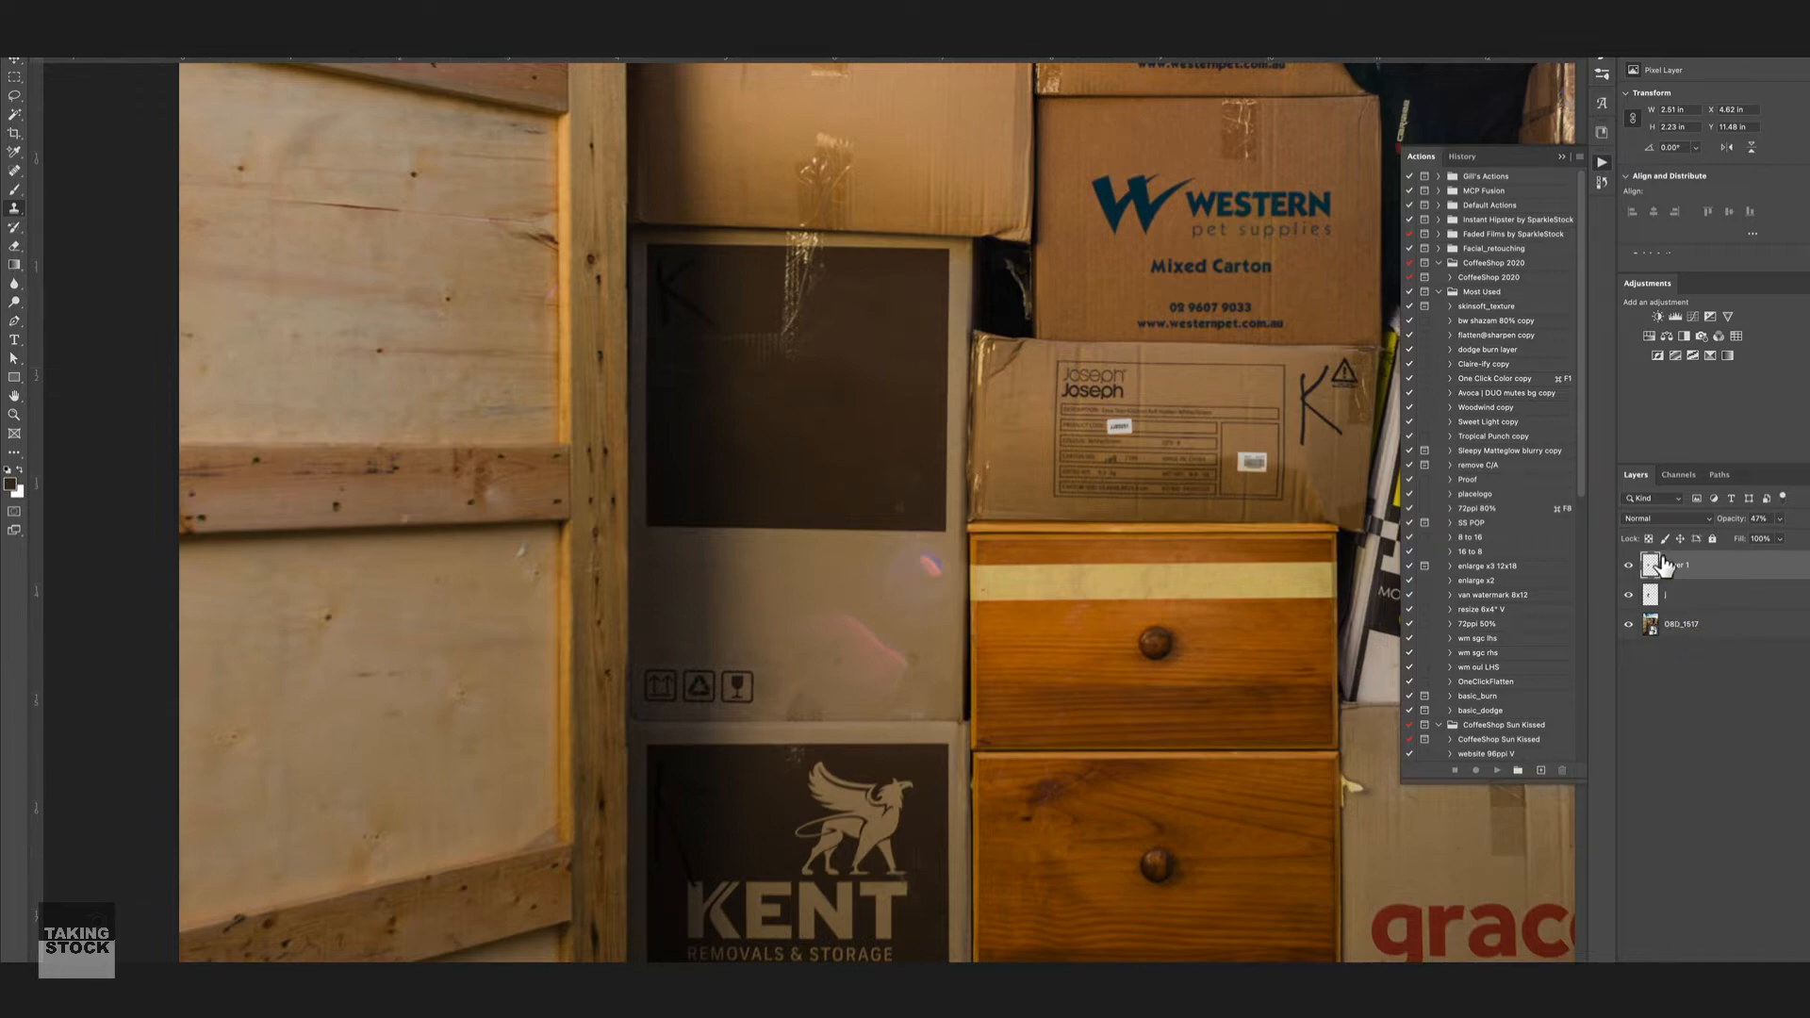
{"action": "left_click", "coordinate": [1628, 567]}
Step: Create a new layer above Layer 1 and set up an enlarged soft round brush with the Brush tool
{"action": "key", "text": "ctrl+shift+alt+n"}
{"action": "key", "text": "b"}
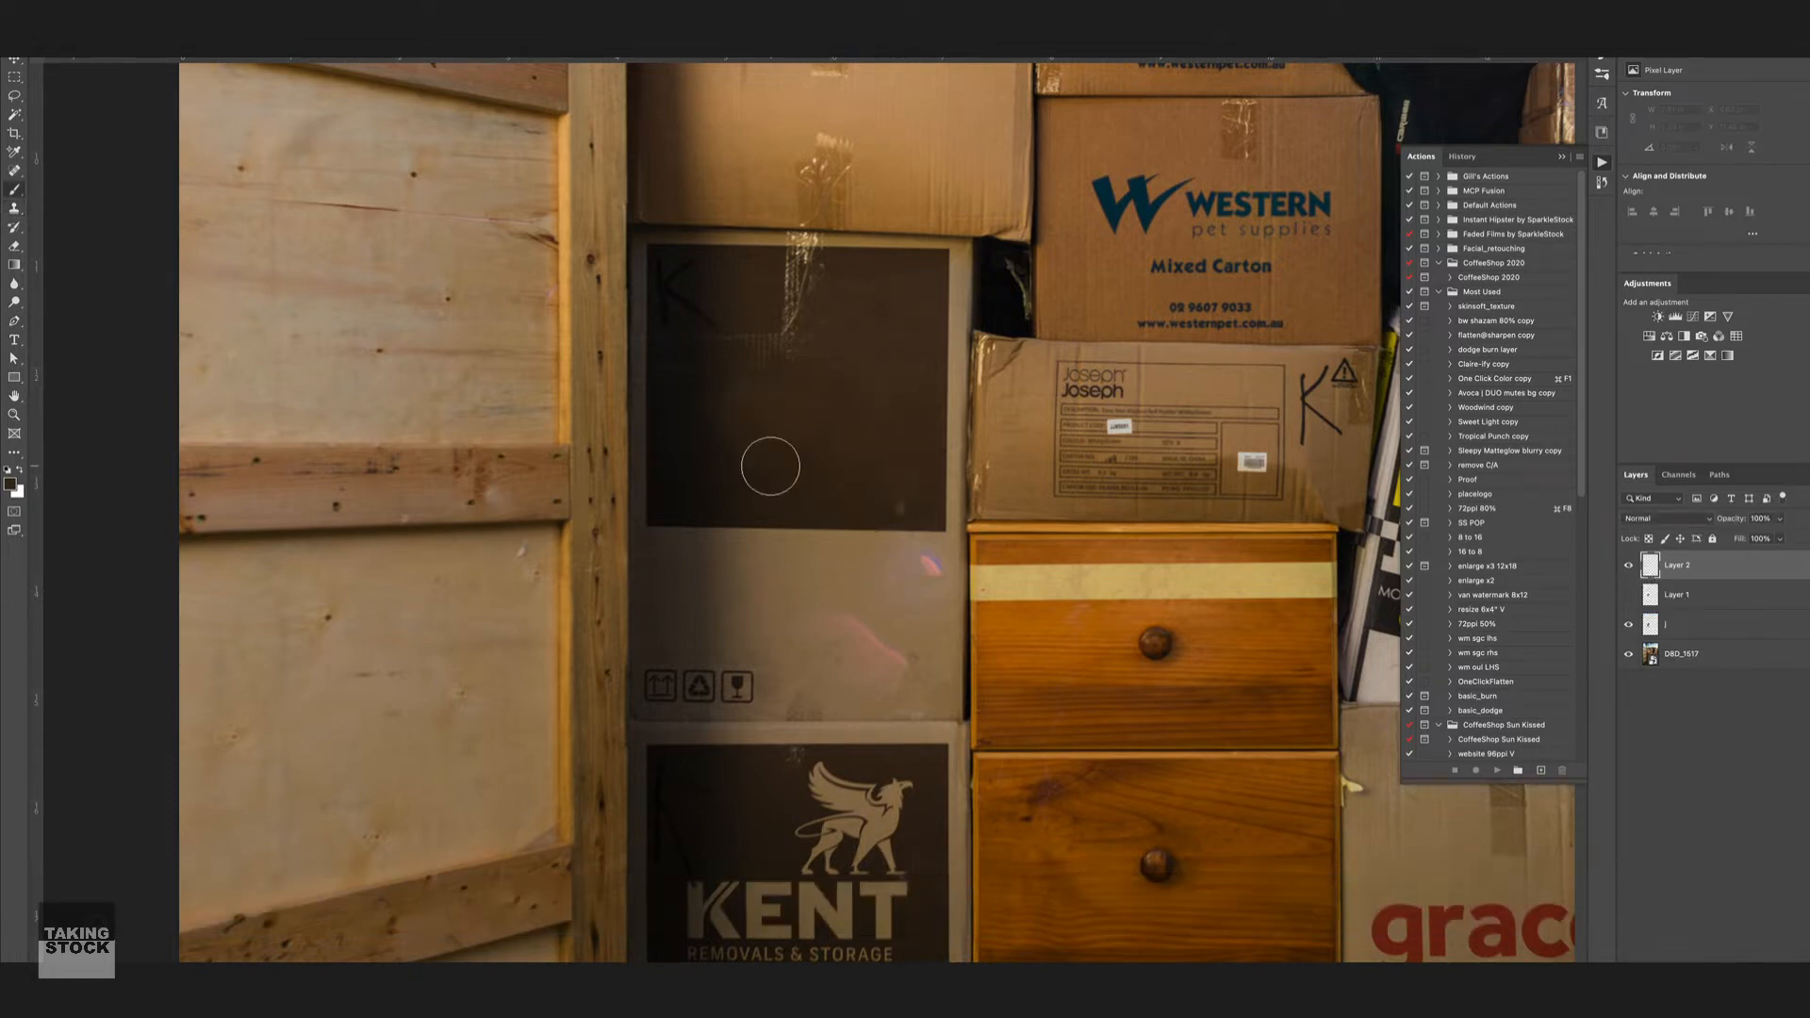
{"action": "key", "text": "alt"}
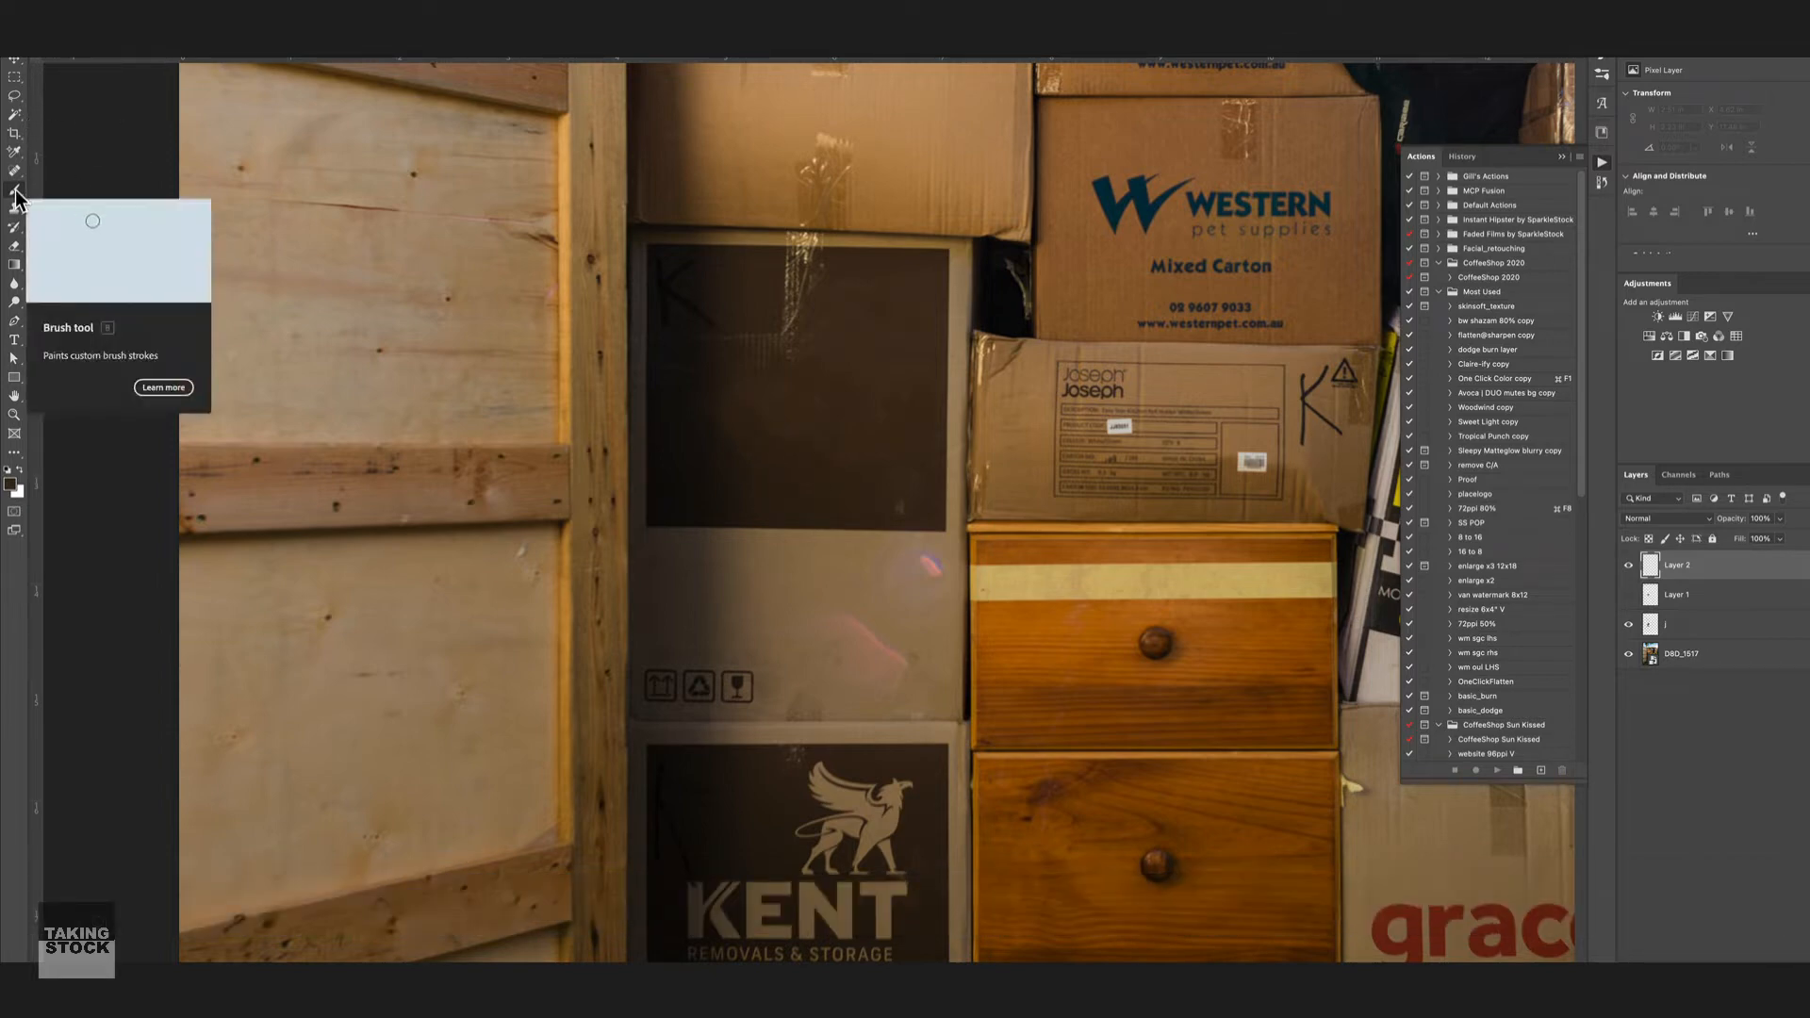
{"action": "right_click", "coordinate": [818, 412]}
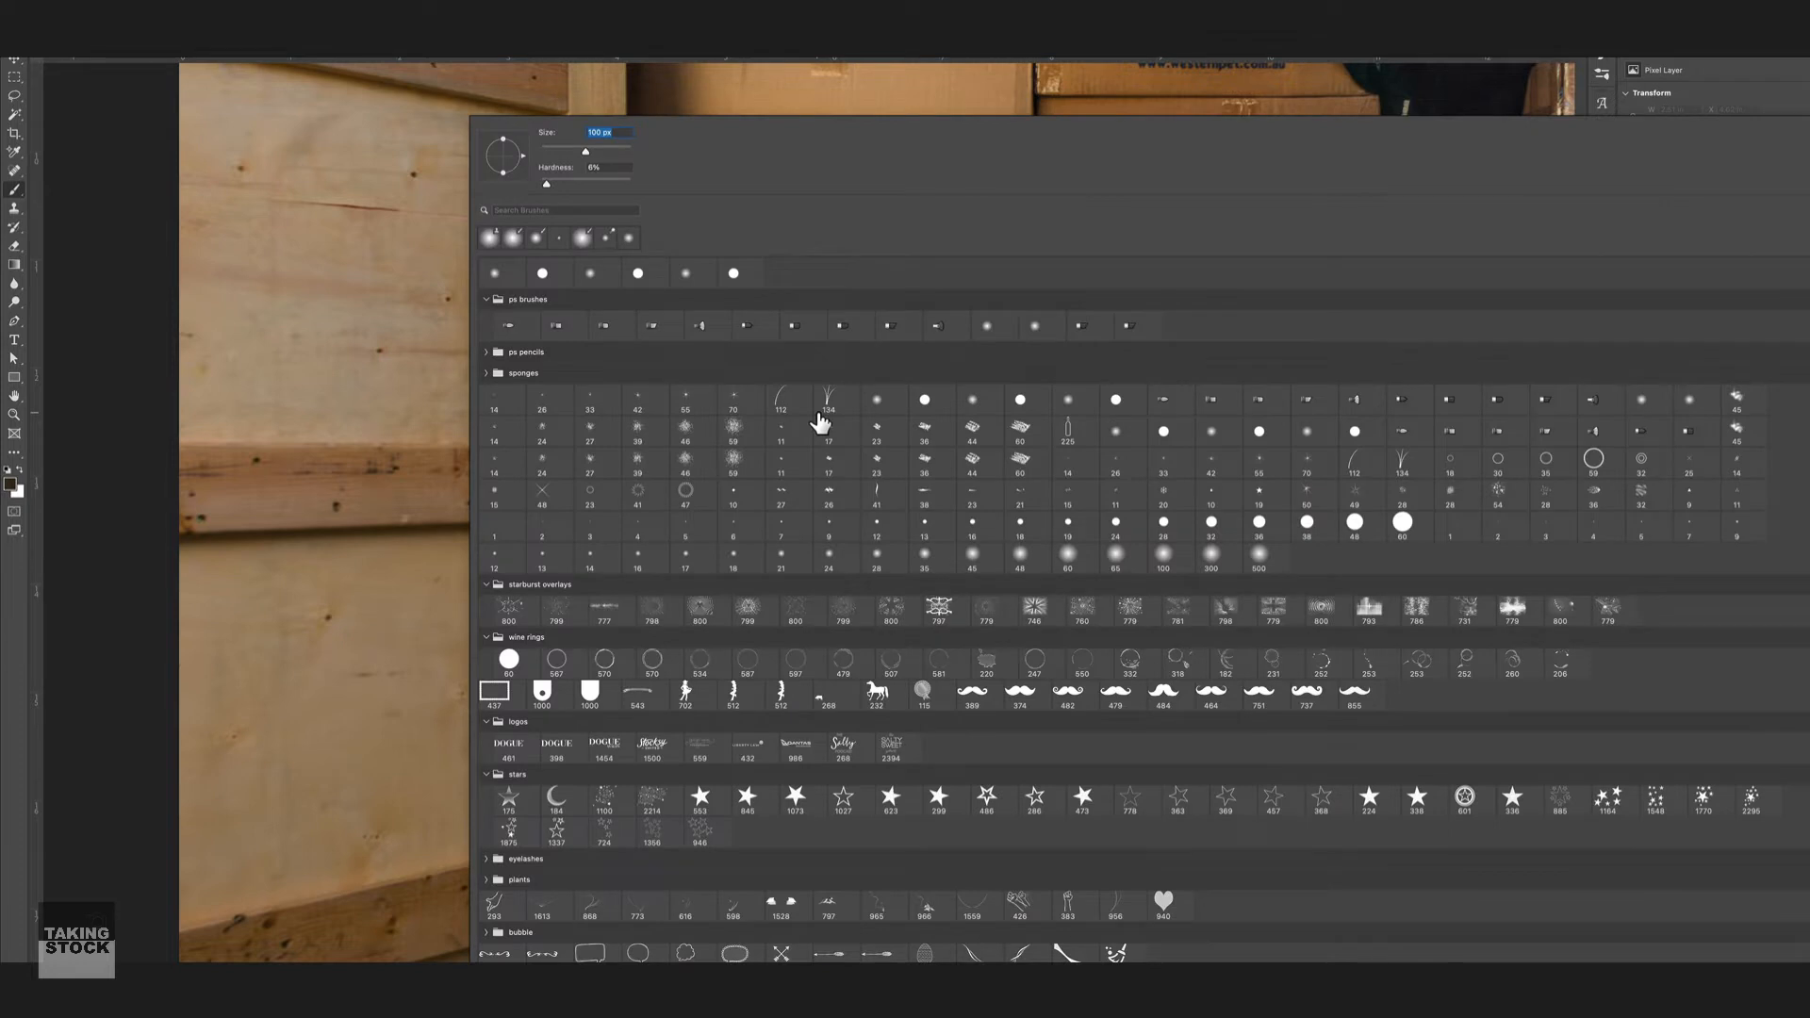
{"action": "left_click", "coordinate": [498, 279]}
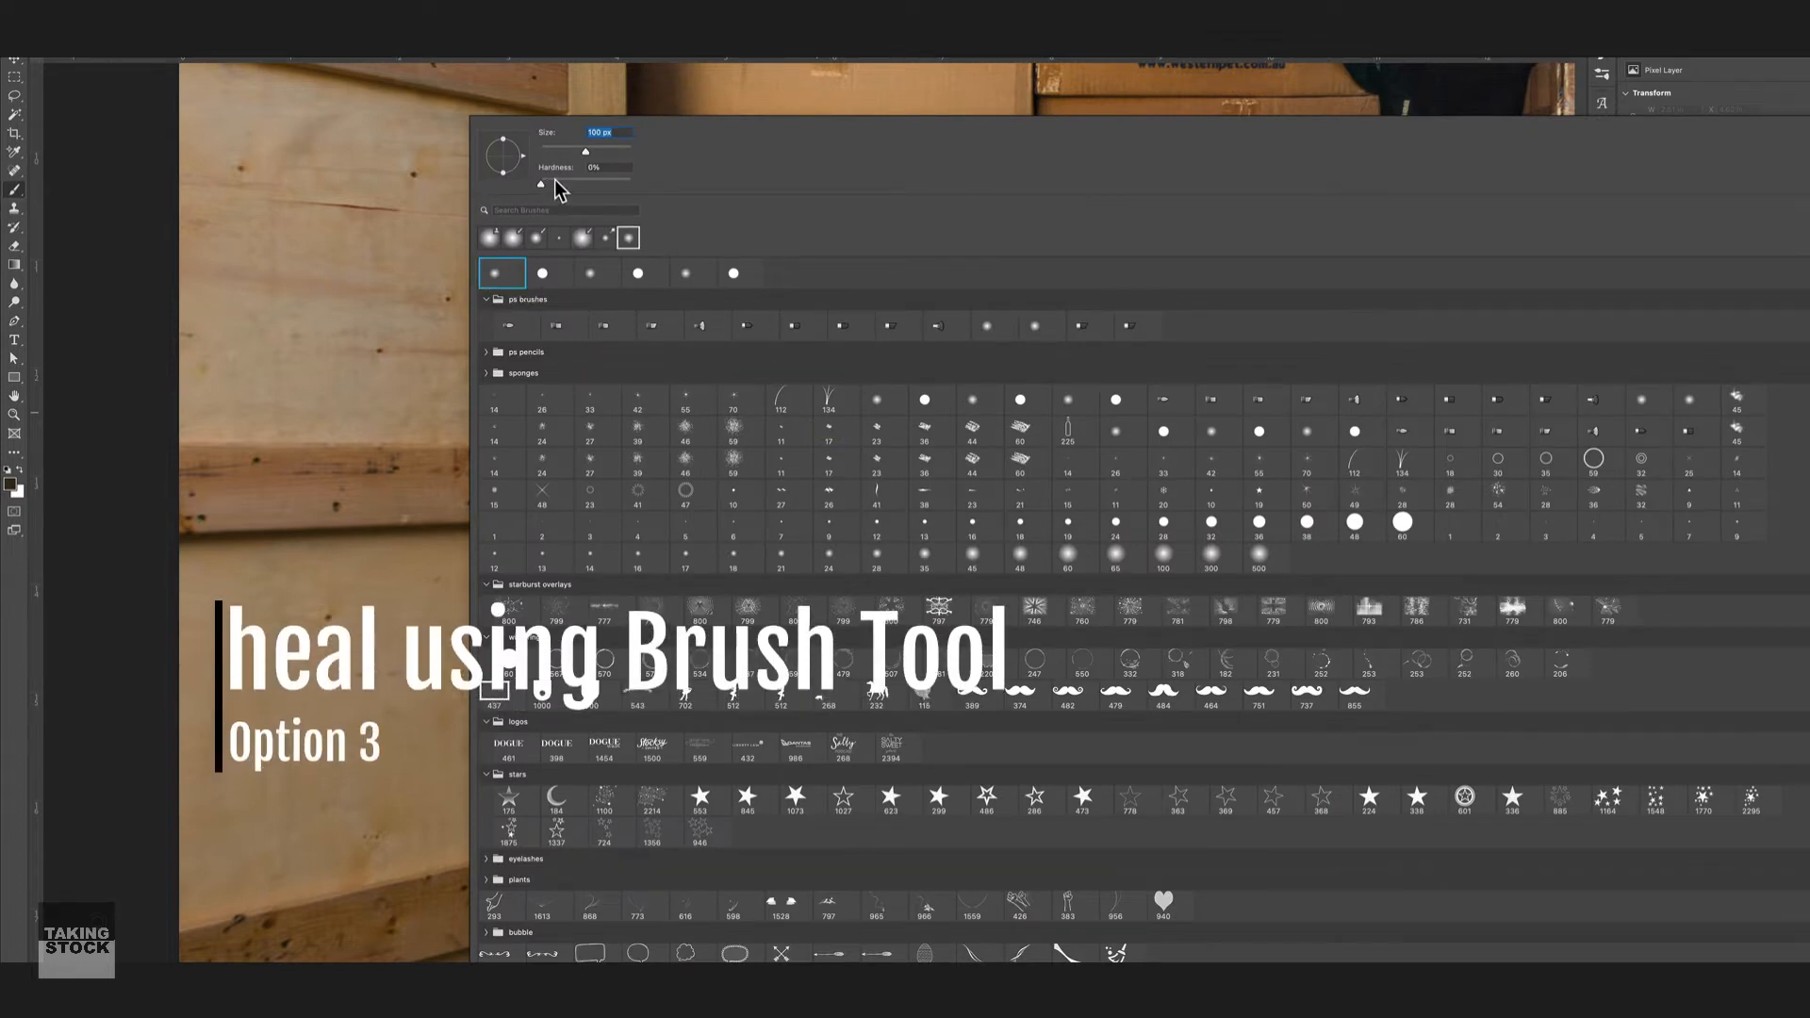
{"action": "key", "text": "Return"}
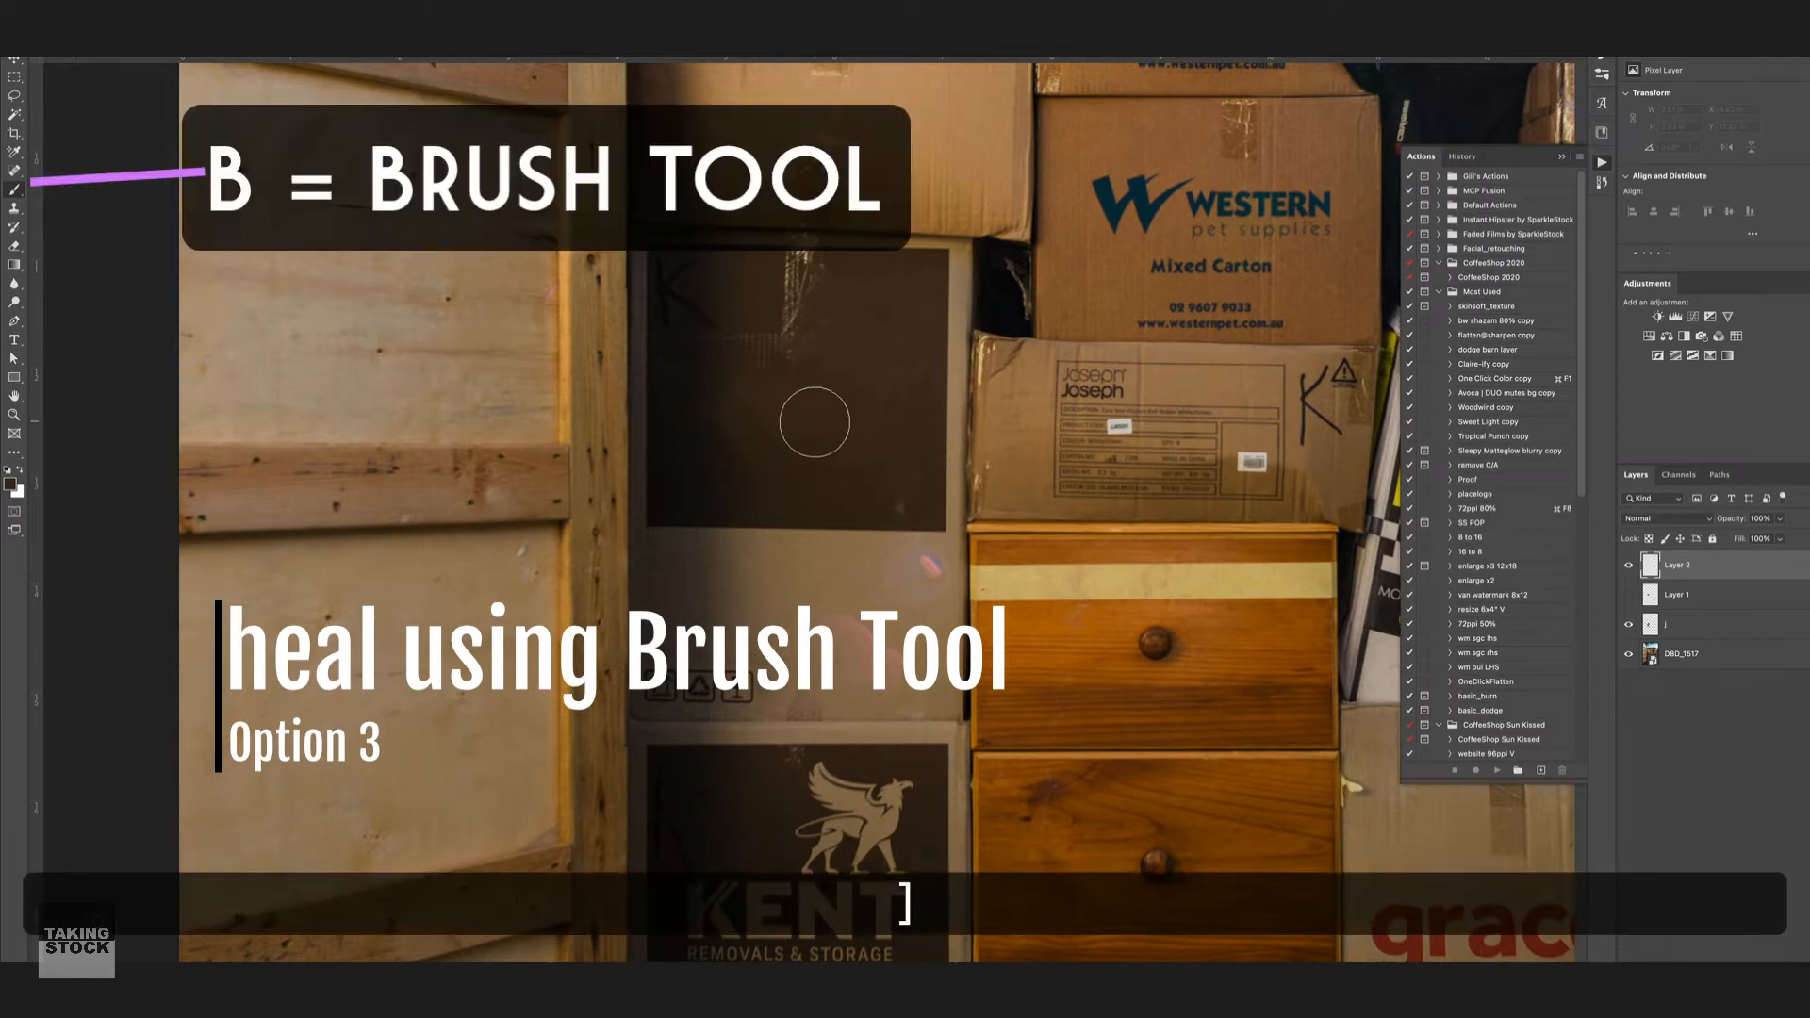
{"action": "key", "text": "bracketright"}
{"action": "key", "text": "bracketright"}
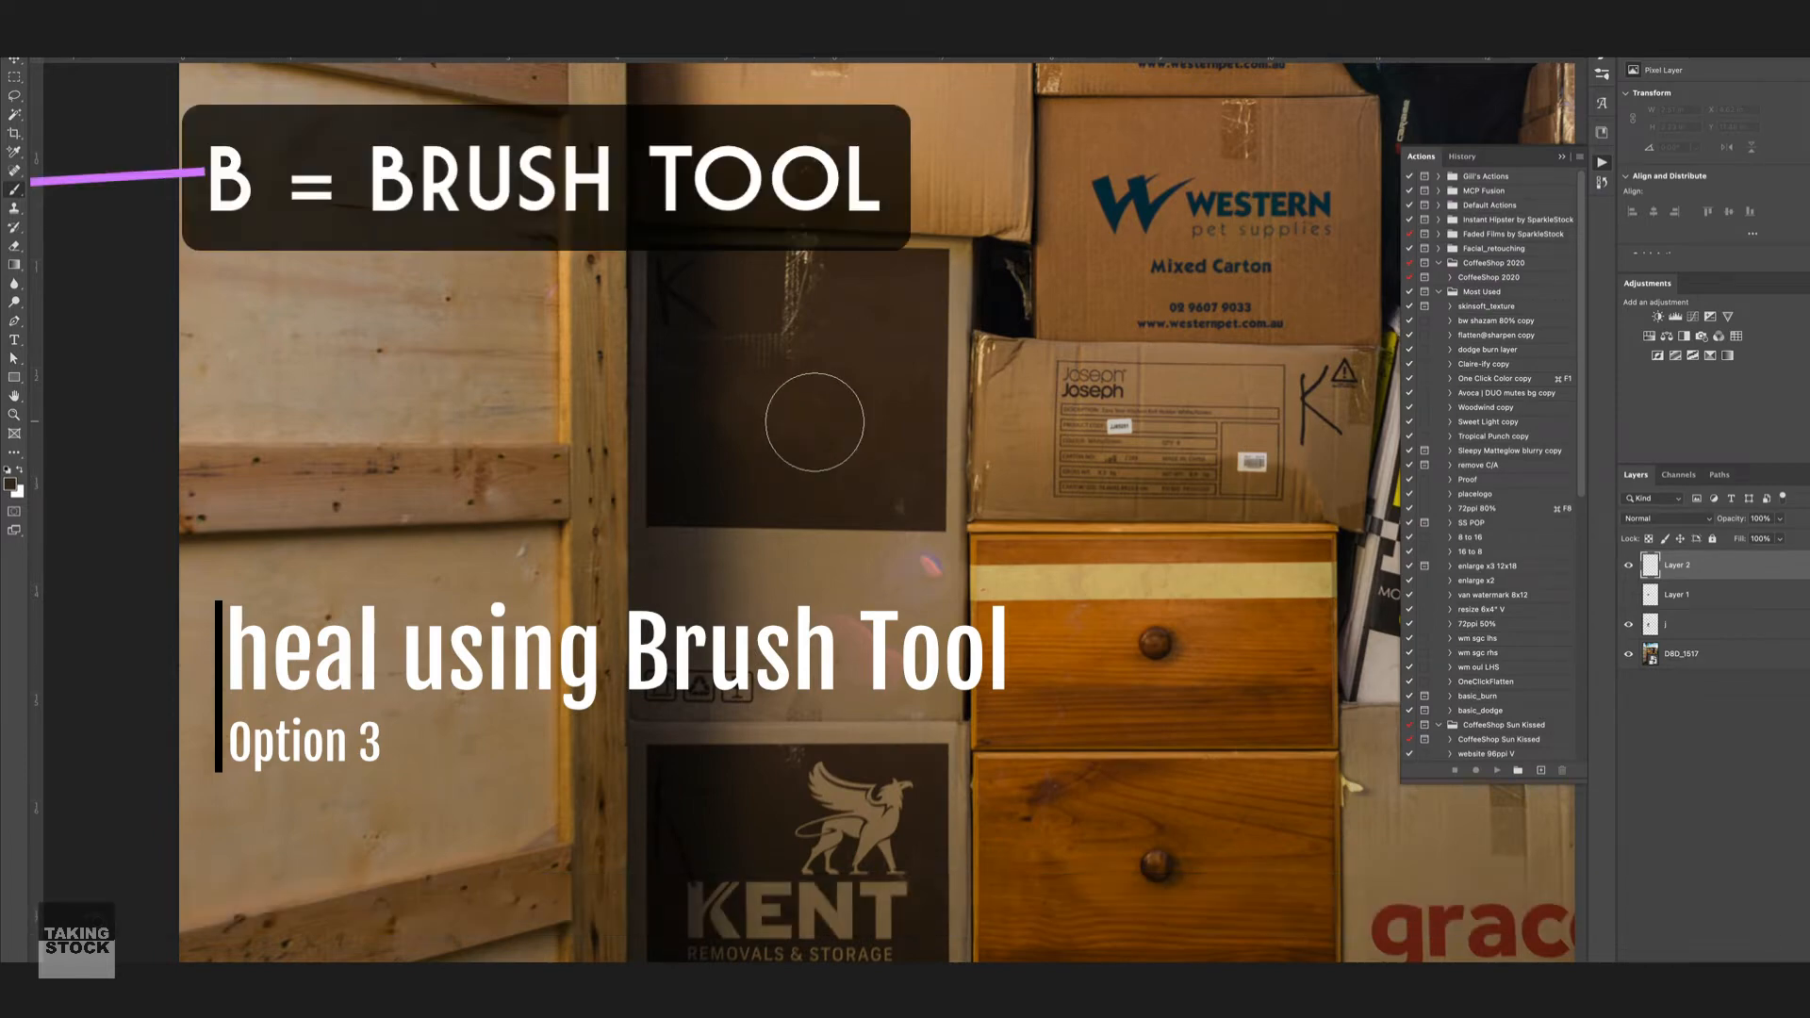
Step: Paint sampled dark brown over the tape, the handwritten K and the remaining marks on the upper box's dark panel
{"action": "left_click", "coordinate": [830, 465], "text": "alt"}
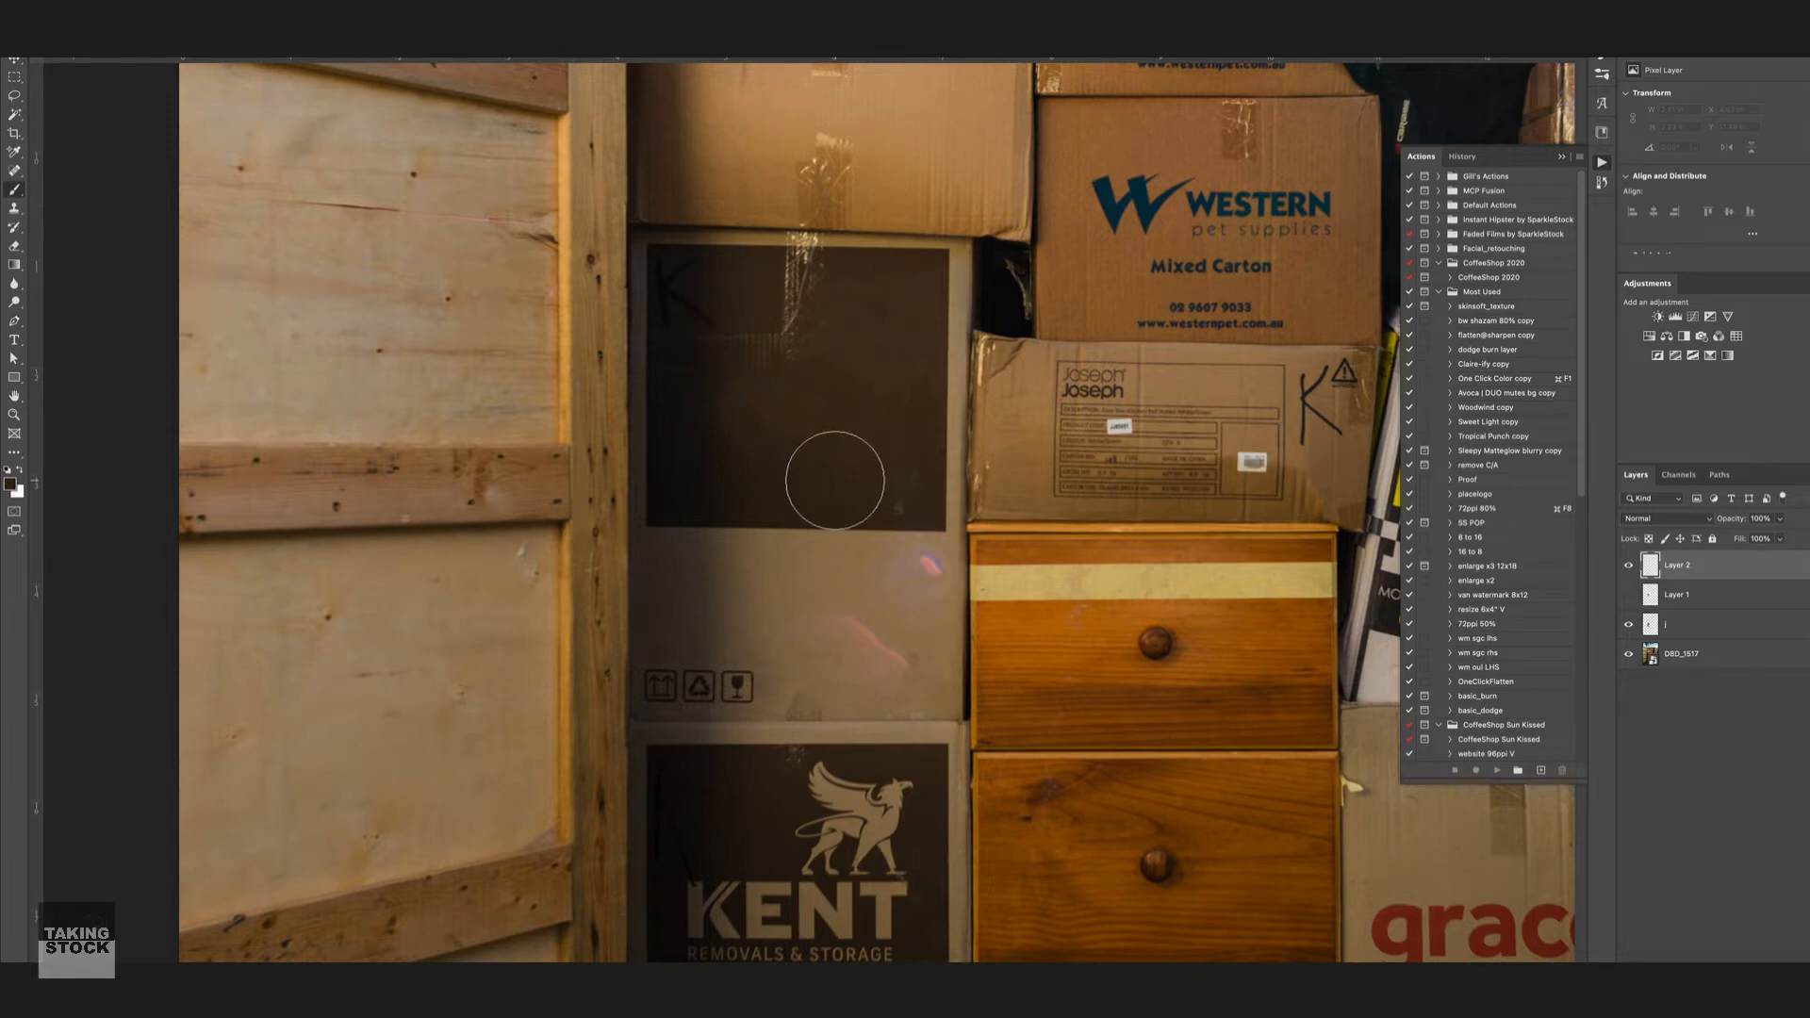
{"action": "mouse_move", "coordinate": [834, 481]}
{"action": "left_mouse_down"}
{"action": "mouse_move", "coordinate": [842, 316]}
{"action": "mouse_move", "coordinate": [869, 352]}
{"action": "mouse_move", "coordinate": [877, 477]}
{"action": "mouse_move", "coordinate": [857, 311]}
{"action": "mouse_move", "coordinate": [973, 553]}
{"action": "mouse_move", "coordinate": [896, 356]}
{"action": "mouse_move", "coordinate": [911, 280]}
{"action": "left_mouse_up"}
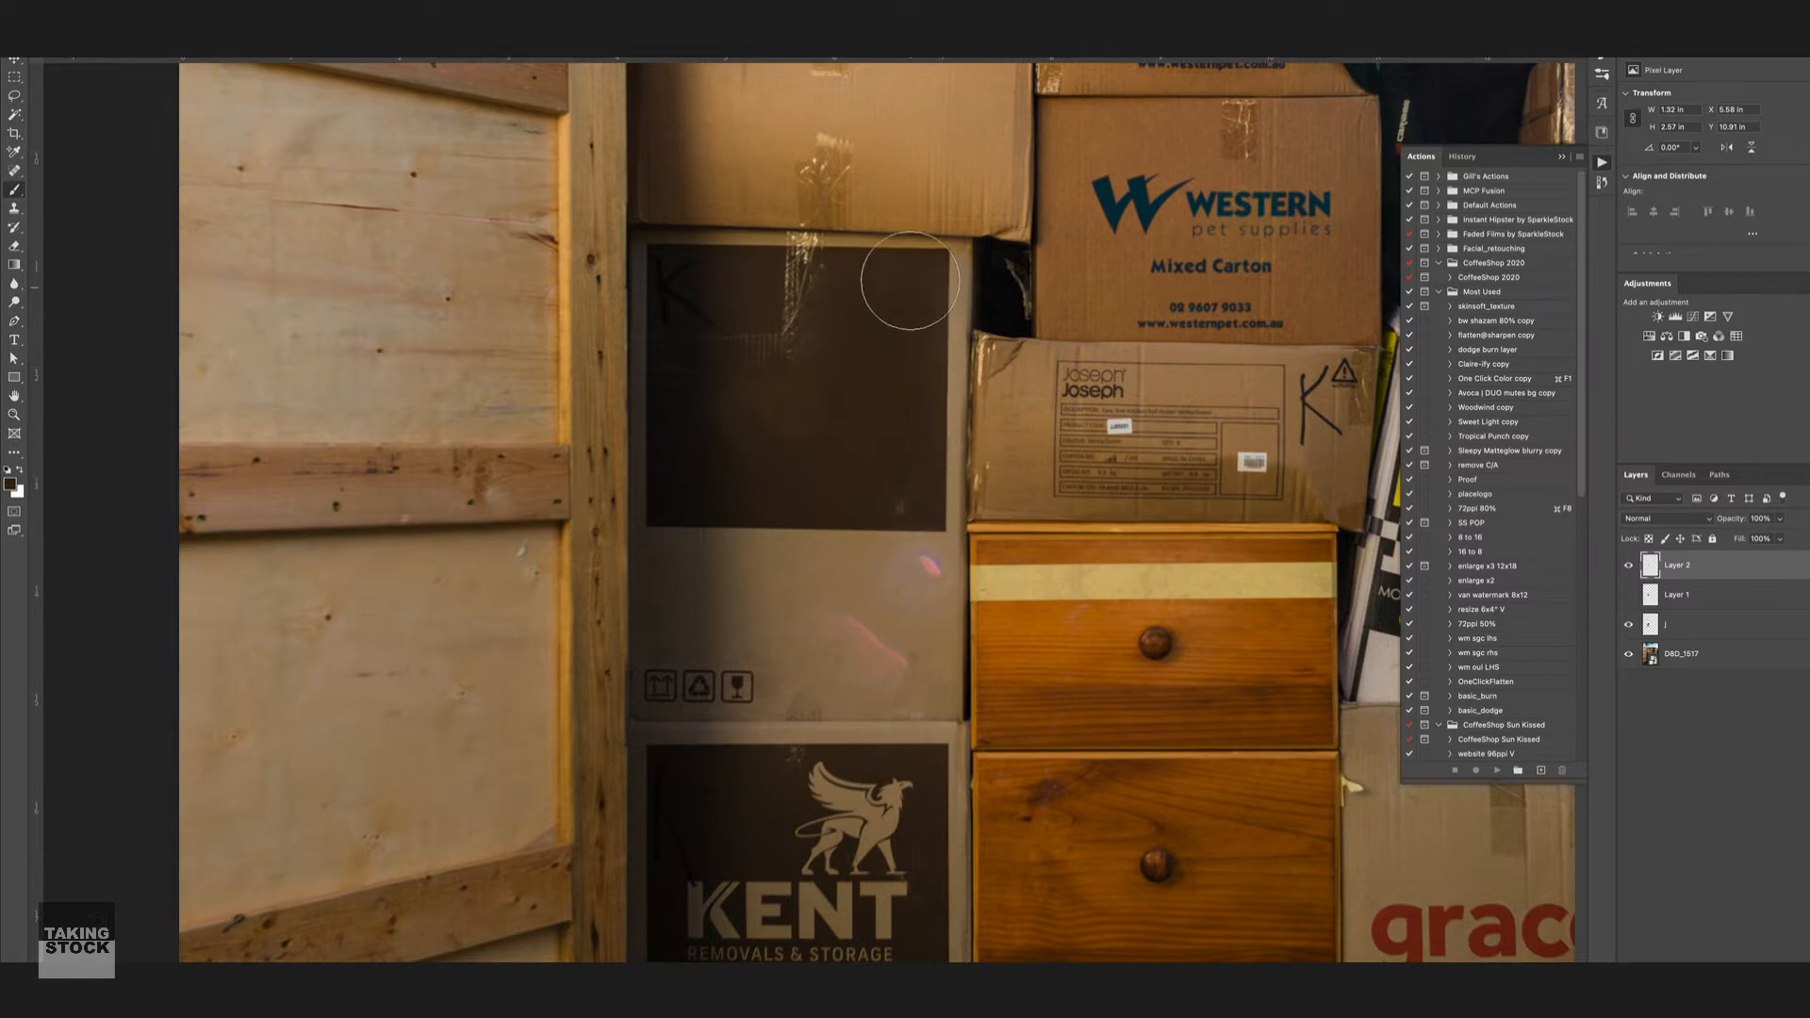
{"action": "left_click", "coordinate": [775, 285], "text": "alt"}
{"action": "mouse_move", "coordinate": [775, 285]}
{"action": "left_mouse_down"}
{"action": "mouse_move", "coordinate": [747, 315]}
{"action": "mouse_move", "coordinate": [760, 343]}
{"action": "mouse_move", "coordinate": [792, 283]}
{"action": "mouse_move", "coordinate": [792, 380]}
{"action": "mouse_move", "coordinate": [801, 283]}
{"action": "left_mouse_up"}
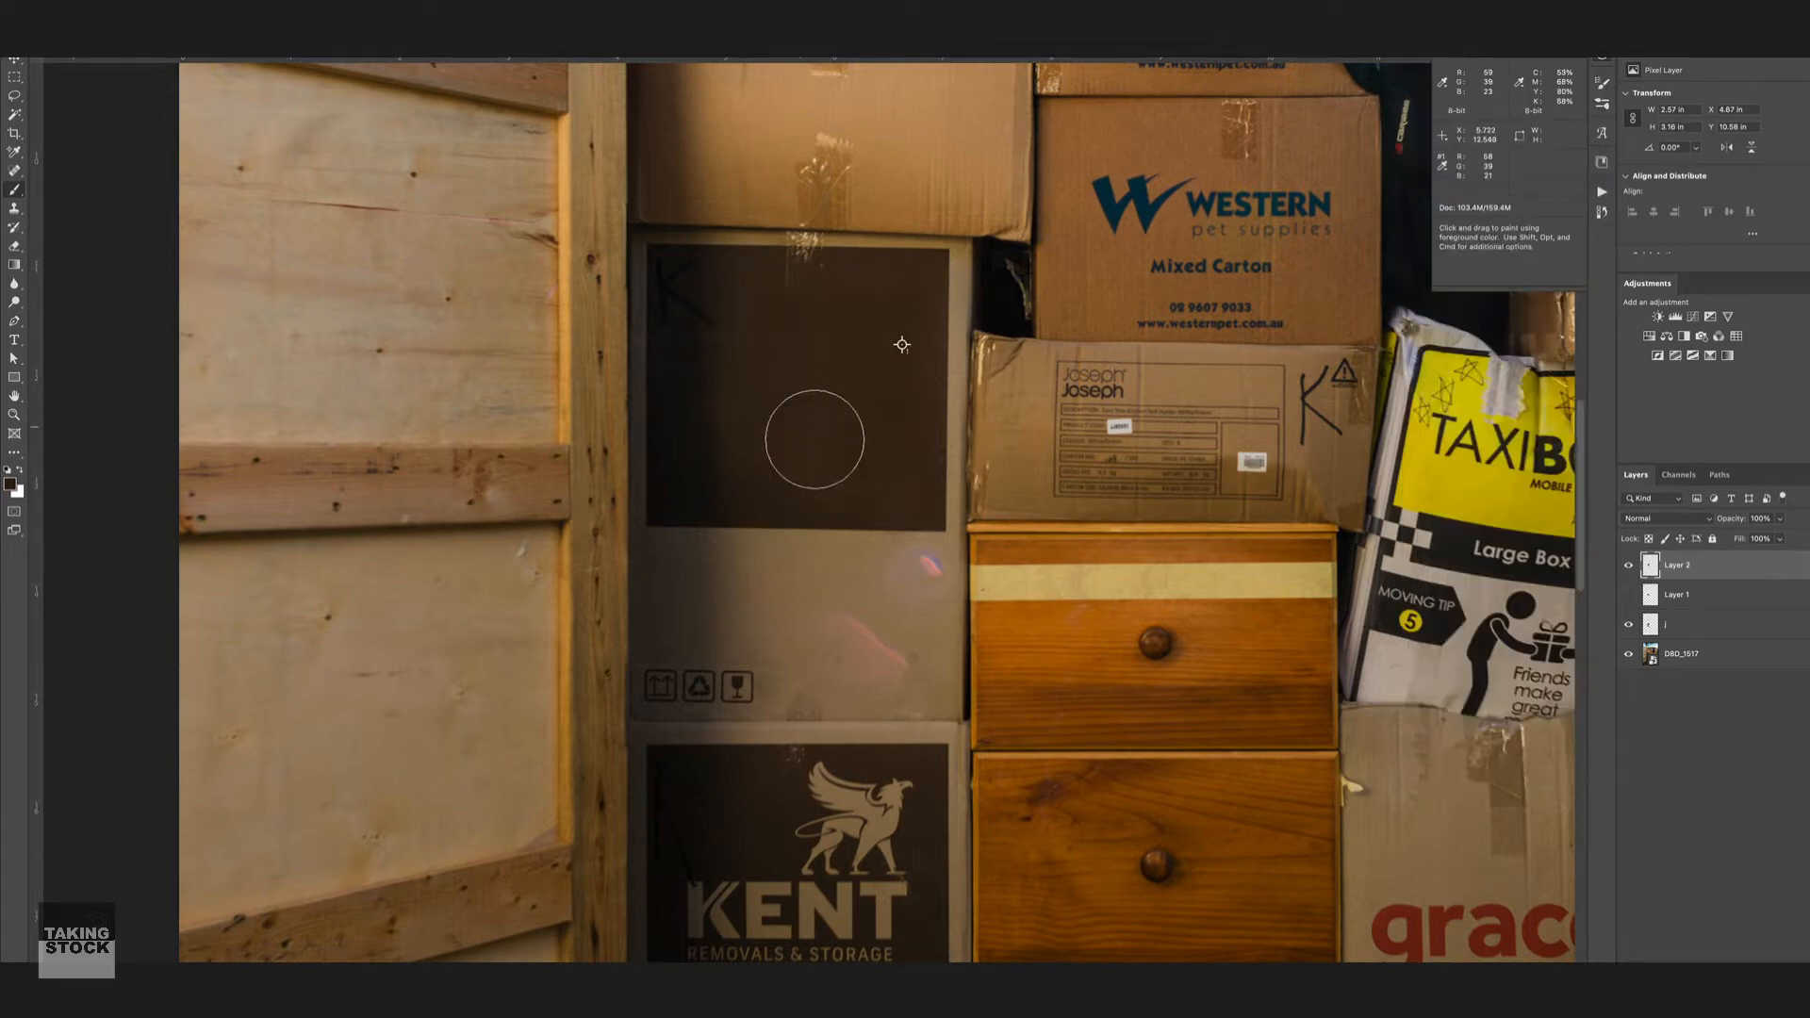
{"action": "key", "text": "alt"}
{"action": "left_click", "coordinate": [825, 401], "text": "alt"}
{"action": "mouse_move", "coordinate": [742, 483]}
{"action": "left_mouse_down"}
{"action": "mouse_move", "coordinate": [728, 345]}
{"action": "mouse_move", "coordinate": [800, 279]}
{"action": "mouse_move", "coordinate": [759, 255]}
{"action": "mouse_move", "coordinate": [881, 269]}
{"action": "mouse_move", "coordinate": [902, 476]}
{"action": "mouse_move", "coordinate": [672, 479]}
{"action": "mouse_move", "coordinate": [676, 514]}
{"action": "mouse_move", "coordinate": [660, 449]}
{"action": "mouse_move", "coordinate": [674, 343]}
{"action": "mouse_move", "coordinate": [708, 437]}
{"action": "mouse_move", "coordinate": [671, 314]}
{"action": "mouse_move", "coordinate": [687, 302]}
{"action": "mouse_move", "coordinate": [661, 320]}
{"action": "mouse_move", "coordinate": [661, 521]}
{"action": "mouse_move", "coordinate": [883, 519]}
{"action": "mouse_move", "coordinate": [948, 272]}
{"action": "mouse_move", "coordinate": [709, 259]}
{"action": "mouse_move", "coordinate": [672, 447]}
{"action": "mouse_move", "coordinate": [892, 533]}
{"action": "mouse_move", "coordinate": [870, 436]}
{"action": "mouse_move", "coordinate": [733, 361]}
{"action": "mouse_move", "coordinate": [936, 431]}
{"action": "left_mouse_up"}
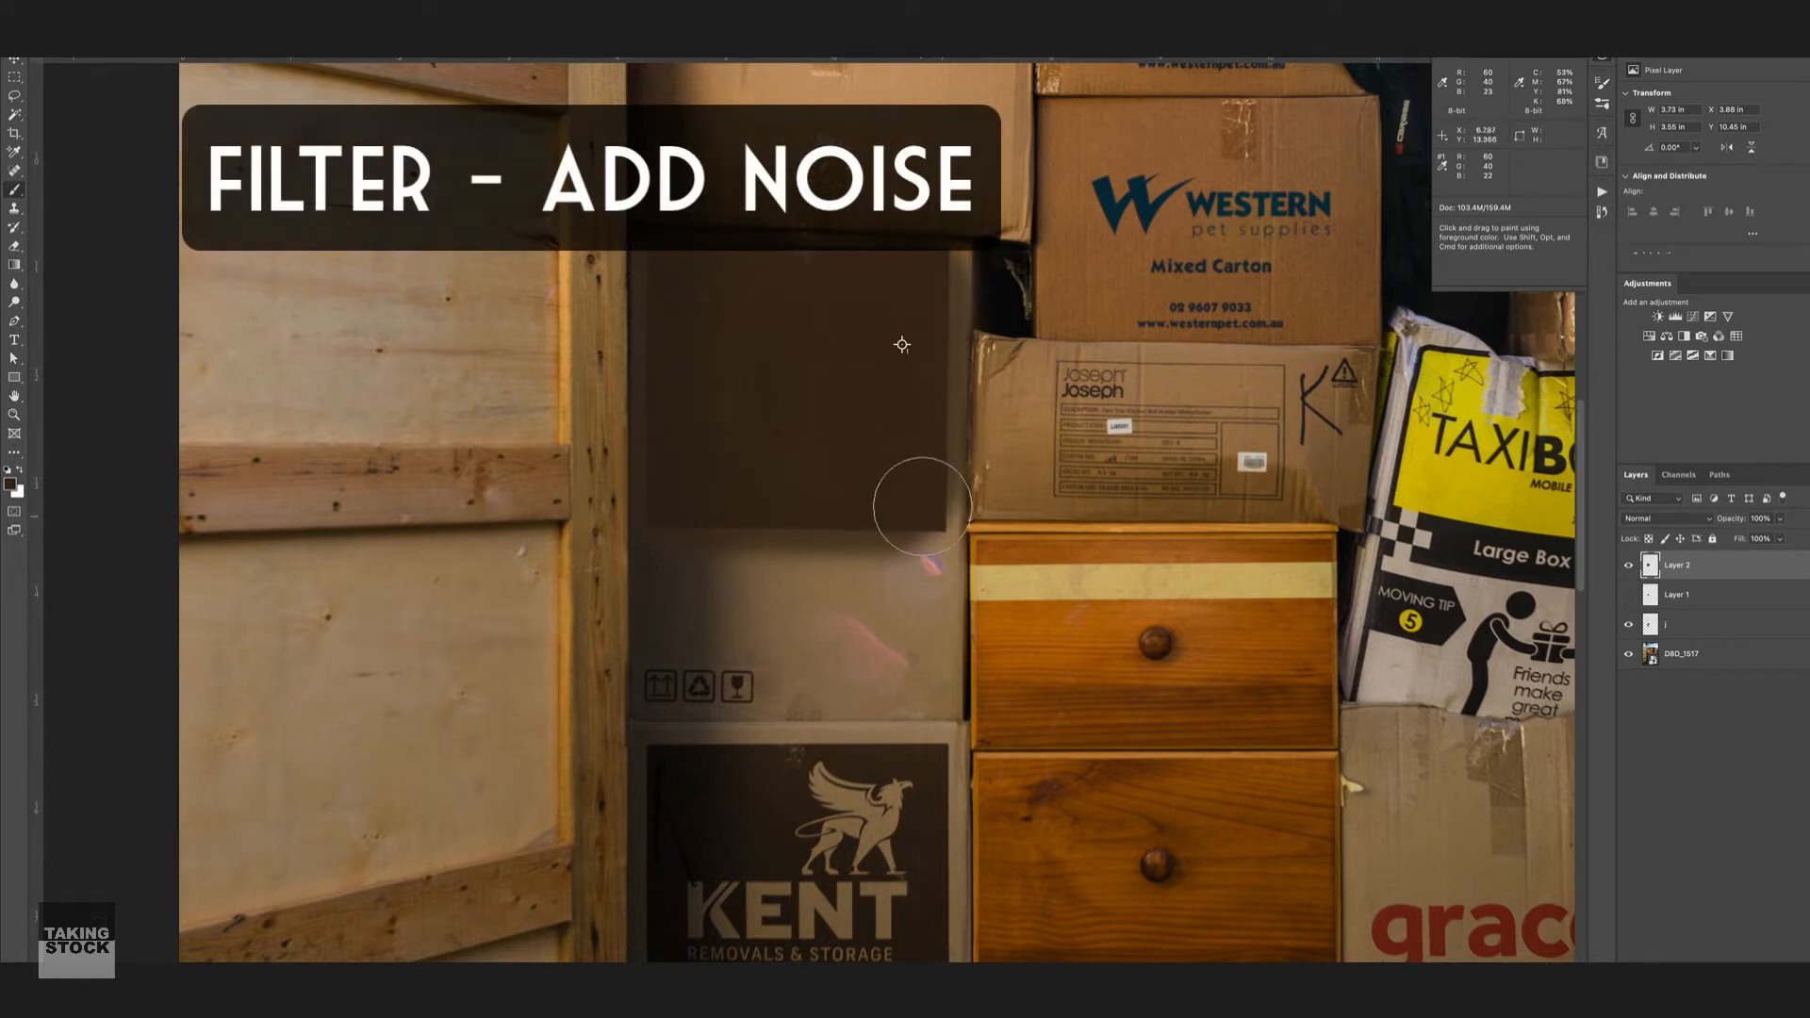
Step: Show Layer 2 on its own to inspect the painted area and bring the other visible layers back
{"action": "key", "text": "alt"}
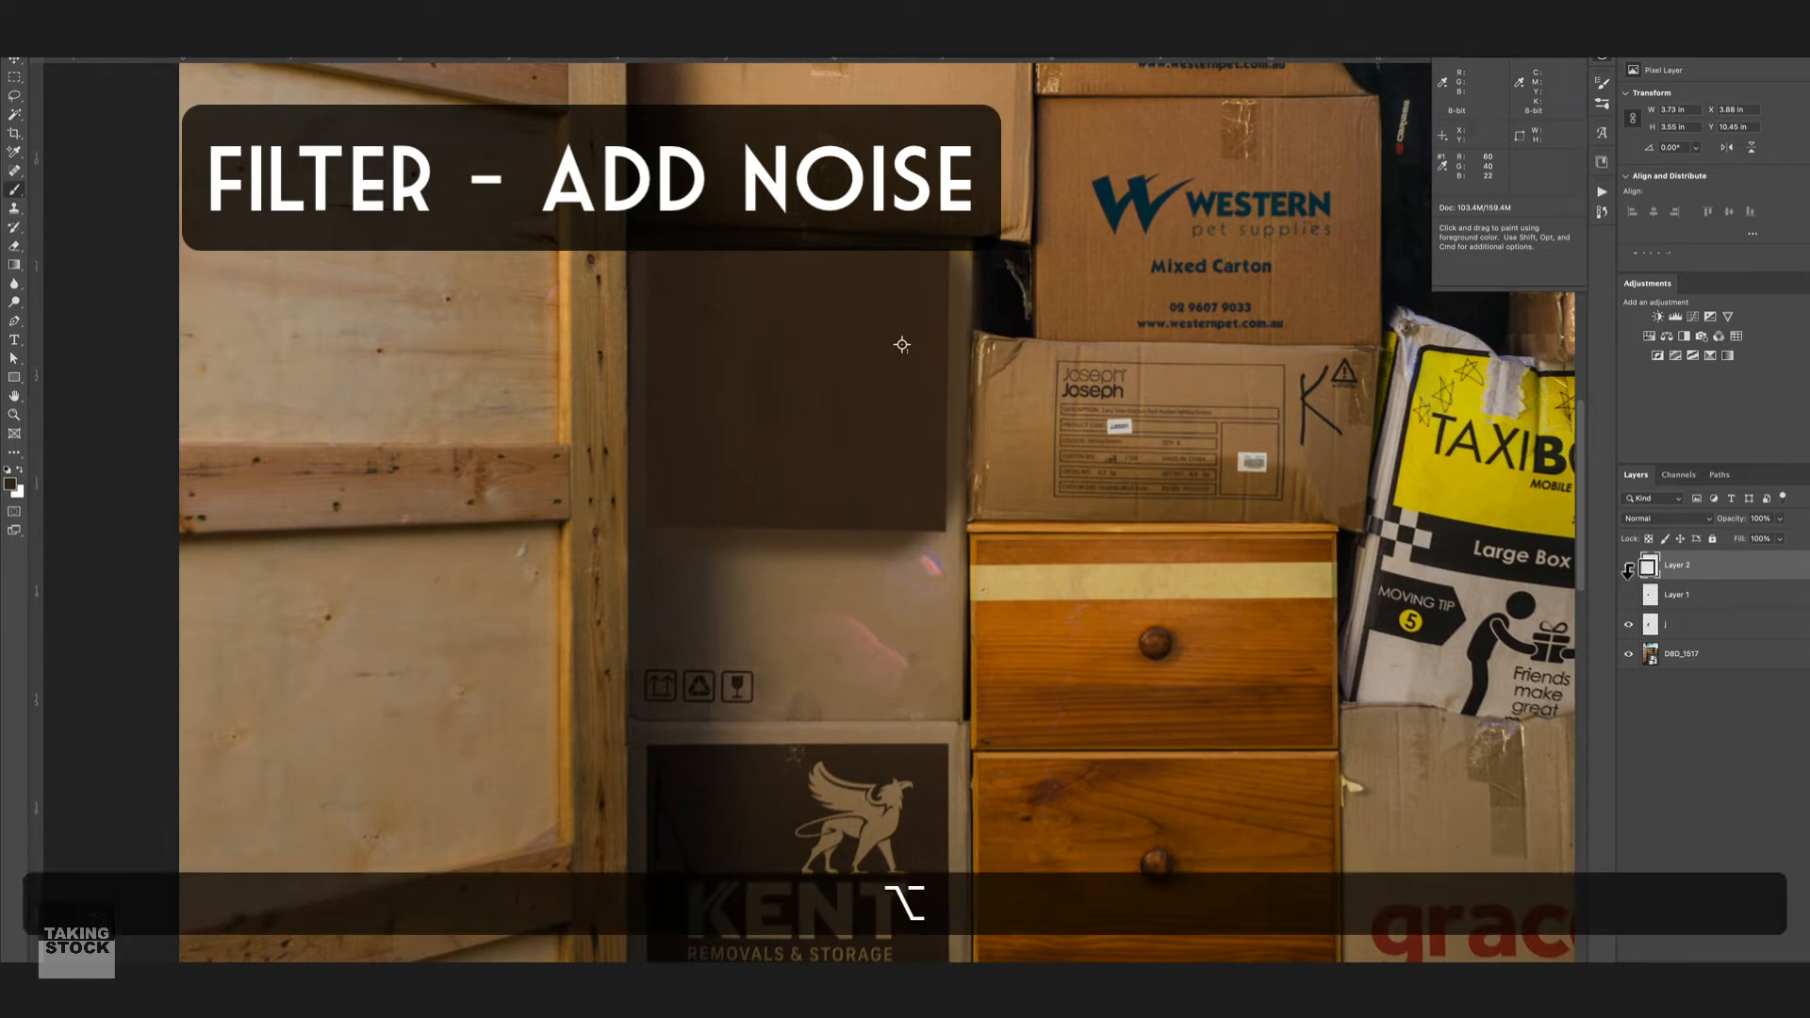
{"action": "left_click", "coordinate": [1628, 566], "text": "alt"}
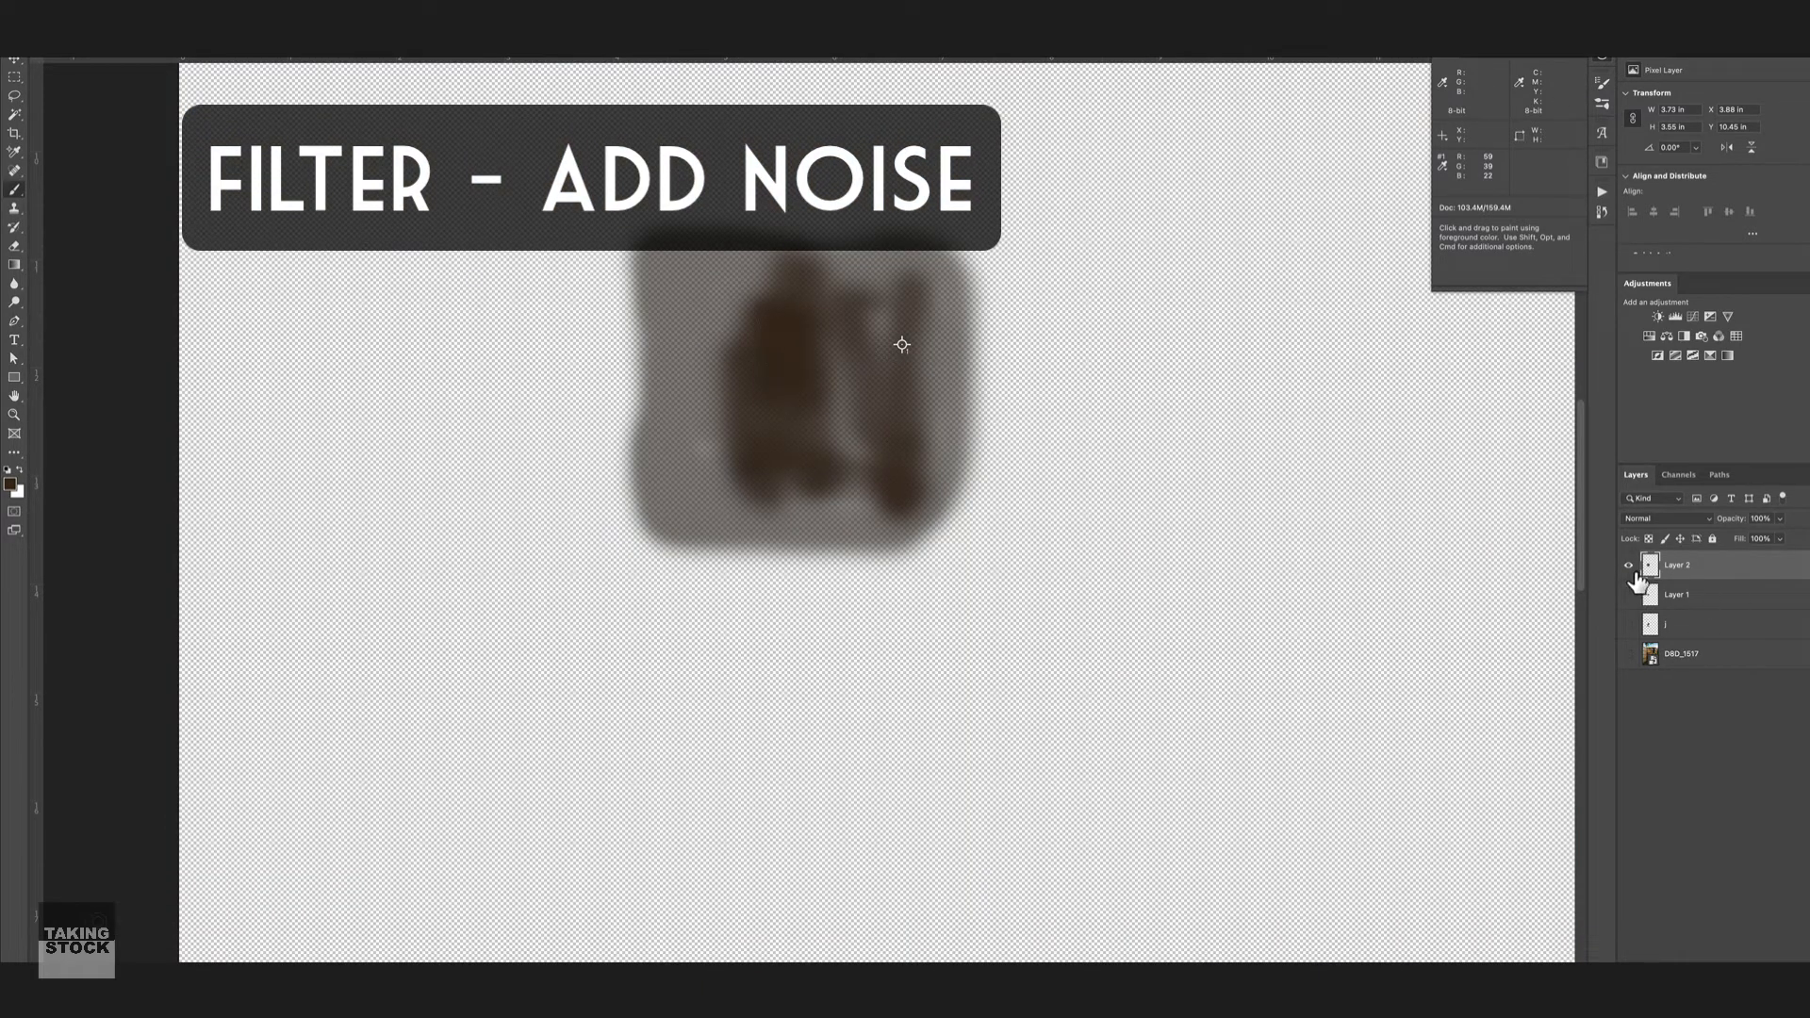
{"action": "left_click", "coordinate": [1628, 566], "text": "alt"}
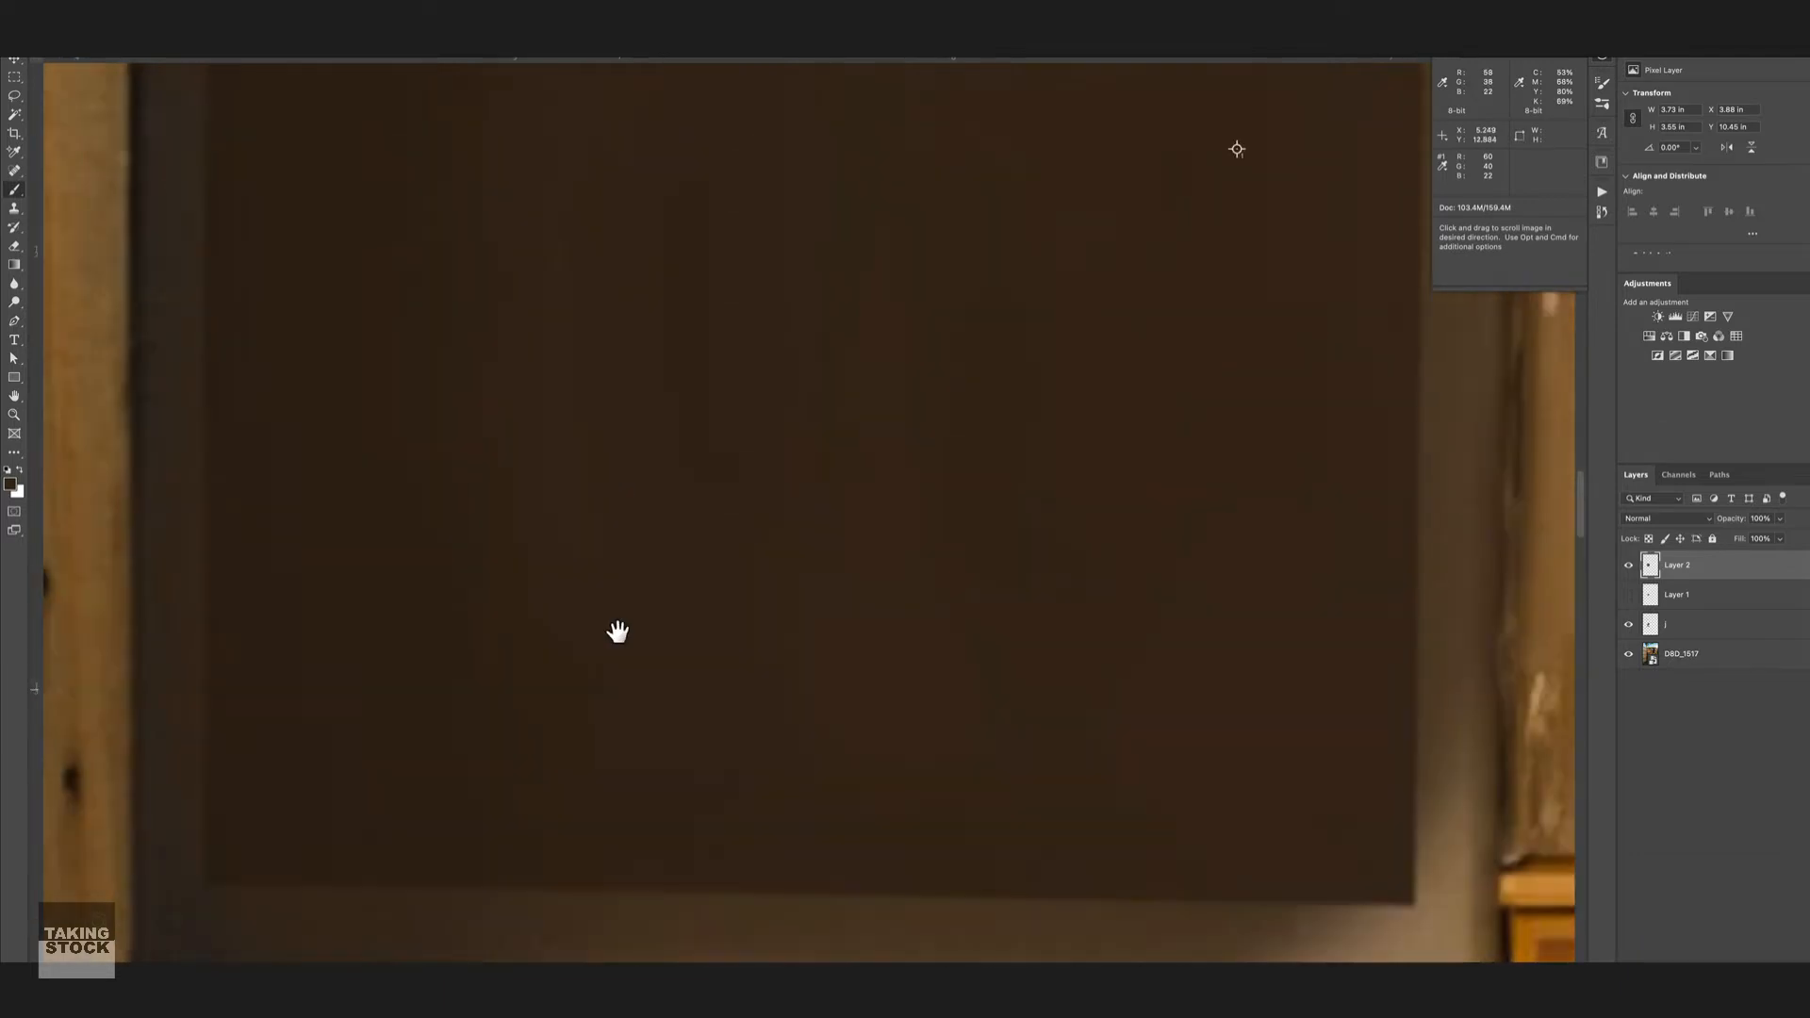
Step: Sample the panel's brown and paint over the whole dark panel with a much larger soft brush to even it out
{"action": "left_click_drag", "start_coordinate": [615, 631], "coordinate": [615, 952]}
{"action": "key", "text": "super+minus"}
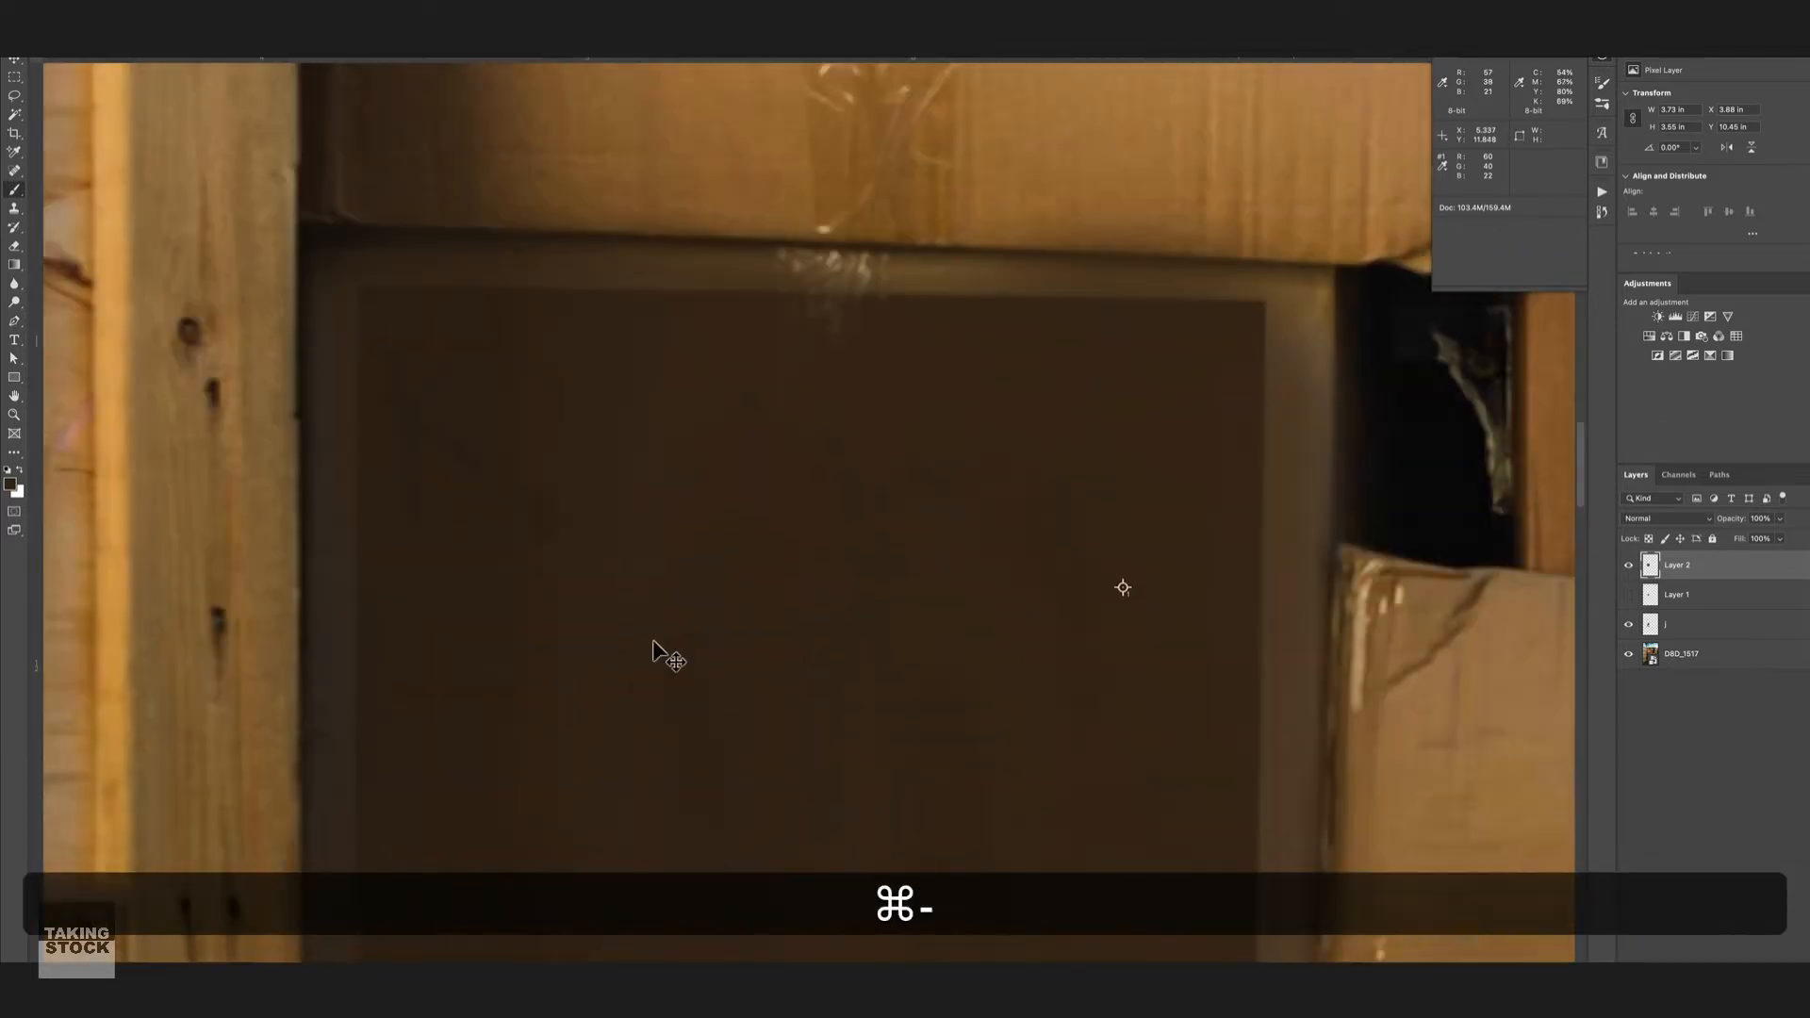
{"action": "key", "text": "super+minus"}
{"action": "left_click", "coordinate": [687, 590], "text": "alt"}
{"action": "key", "text": "bracketright"}
{"action": "key", "text": "bracketright"}
{"action": "key", "text": "bracketright"}
{"action": "key", "text": "bracketright"}
{"action": "key", "text": "bracketright"}
{"action": "key", "text": "bracketright"}
{"action": "mouse_move", "coordinate": [879, 528]}
{"action": "left_mouse_down"}
{"action": "mouse_move", "coordinate": [677, 891]}
{"action": "mouse_move", "coordinate": [869, 717]}
{"action": "left_mouse_up"}
Step: Apply the Add Noise filter to Layer 2 with an amount of 0.5% and Gaussian distribution
{"action": "left_click", "coordinate": [344, 52]}
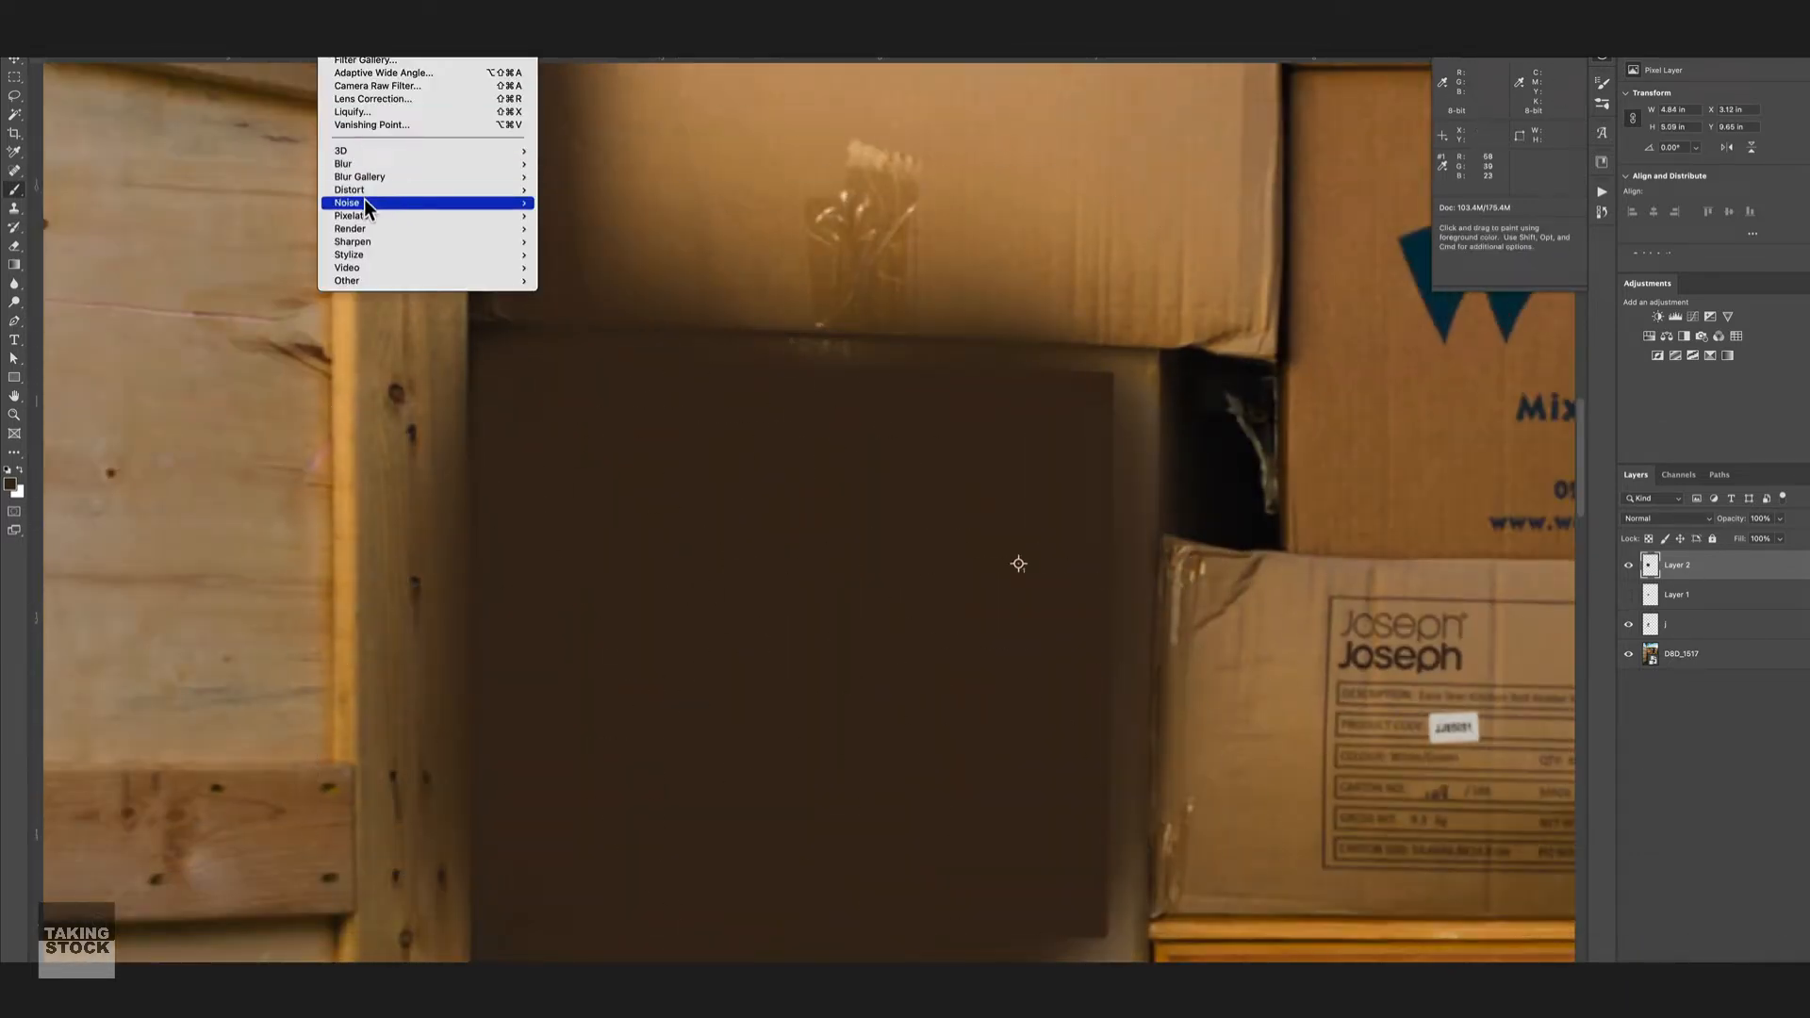
{"action": "mouse_move", "coordinate": [451, 201]}
{"action": "left_click", "coordinate": [575, 200]}
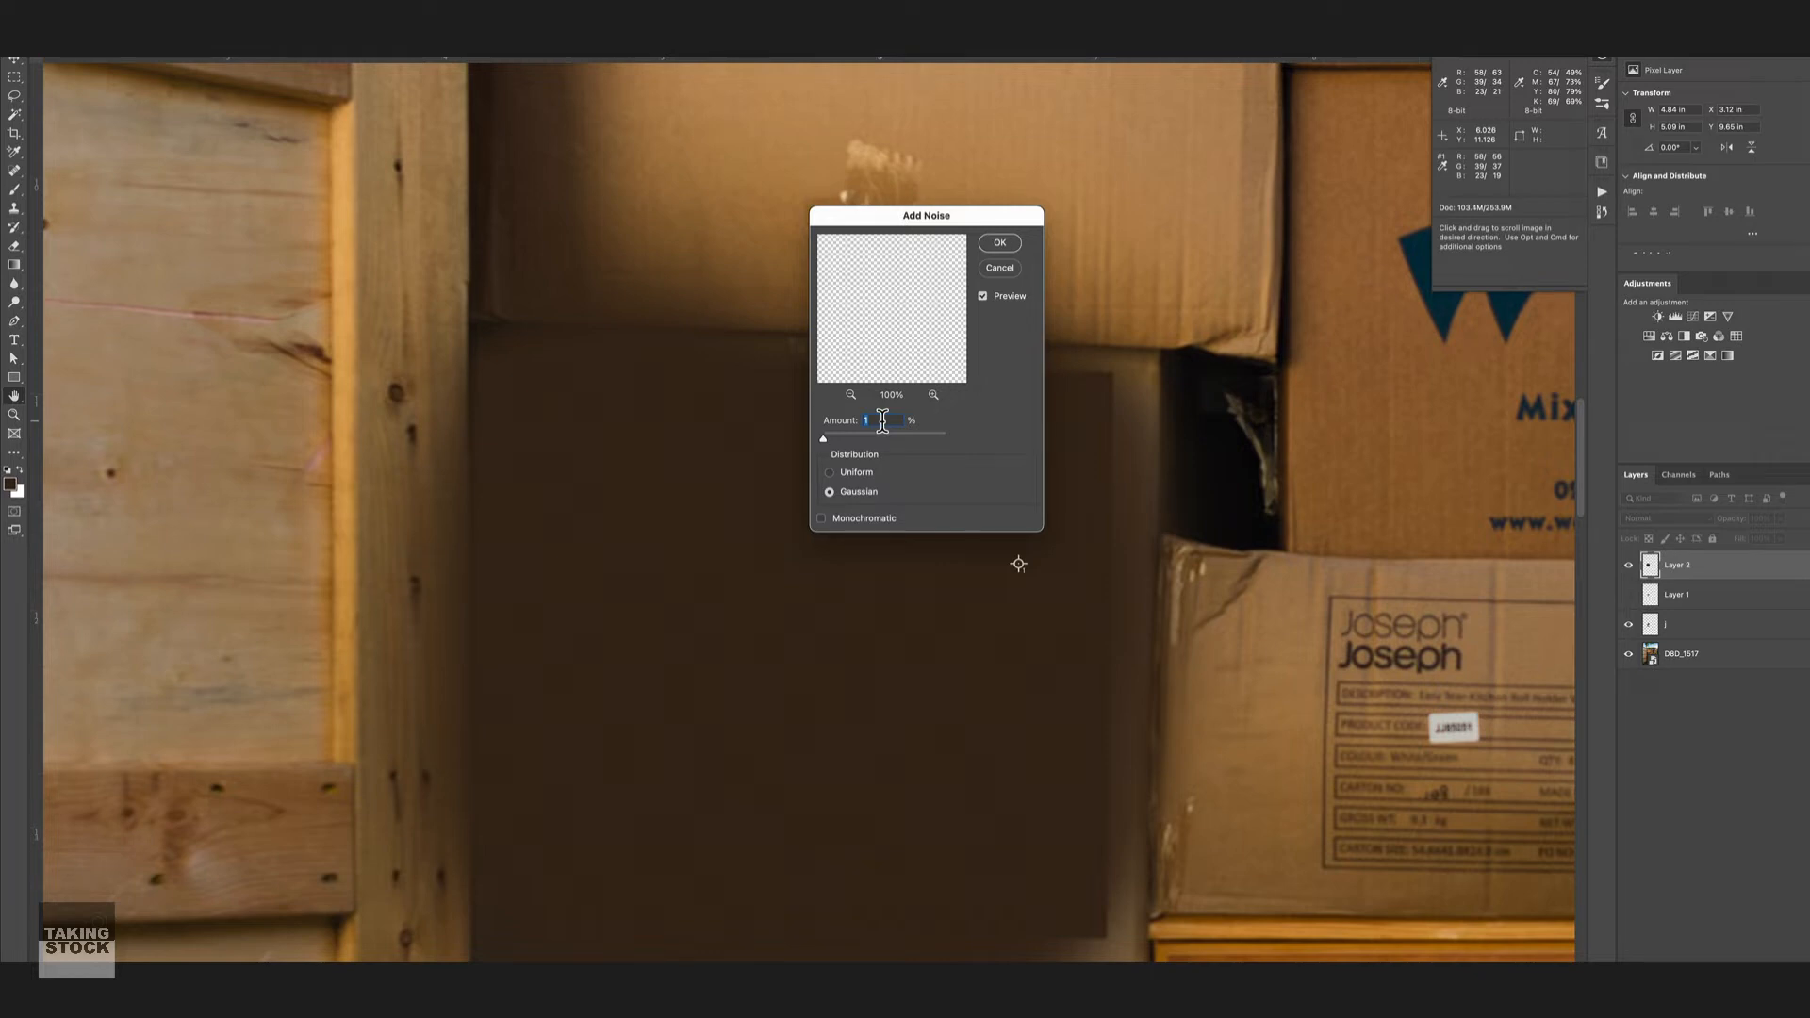
{"action": "key", "text": "BackSpace"}
{"action": "type", "text": "."}
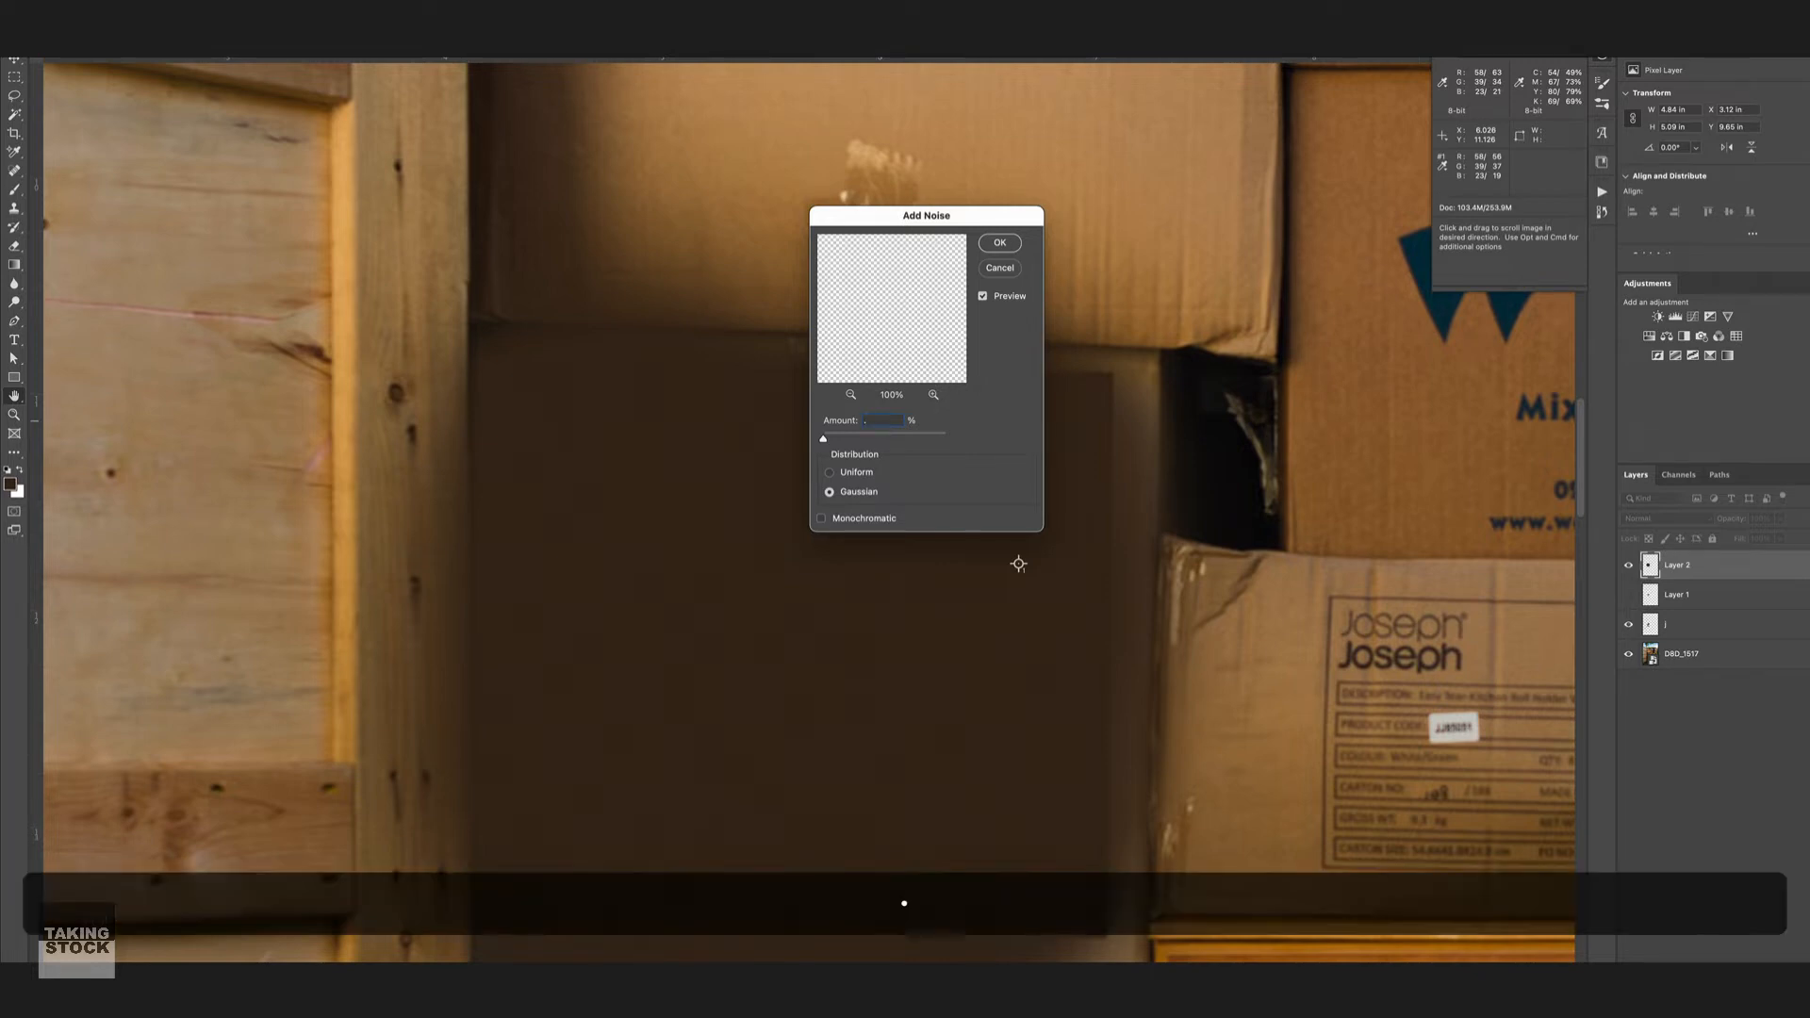
{"action": "type", "text": "55"}
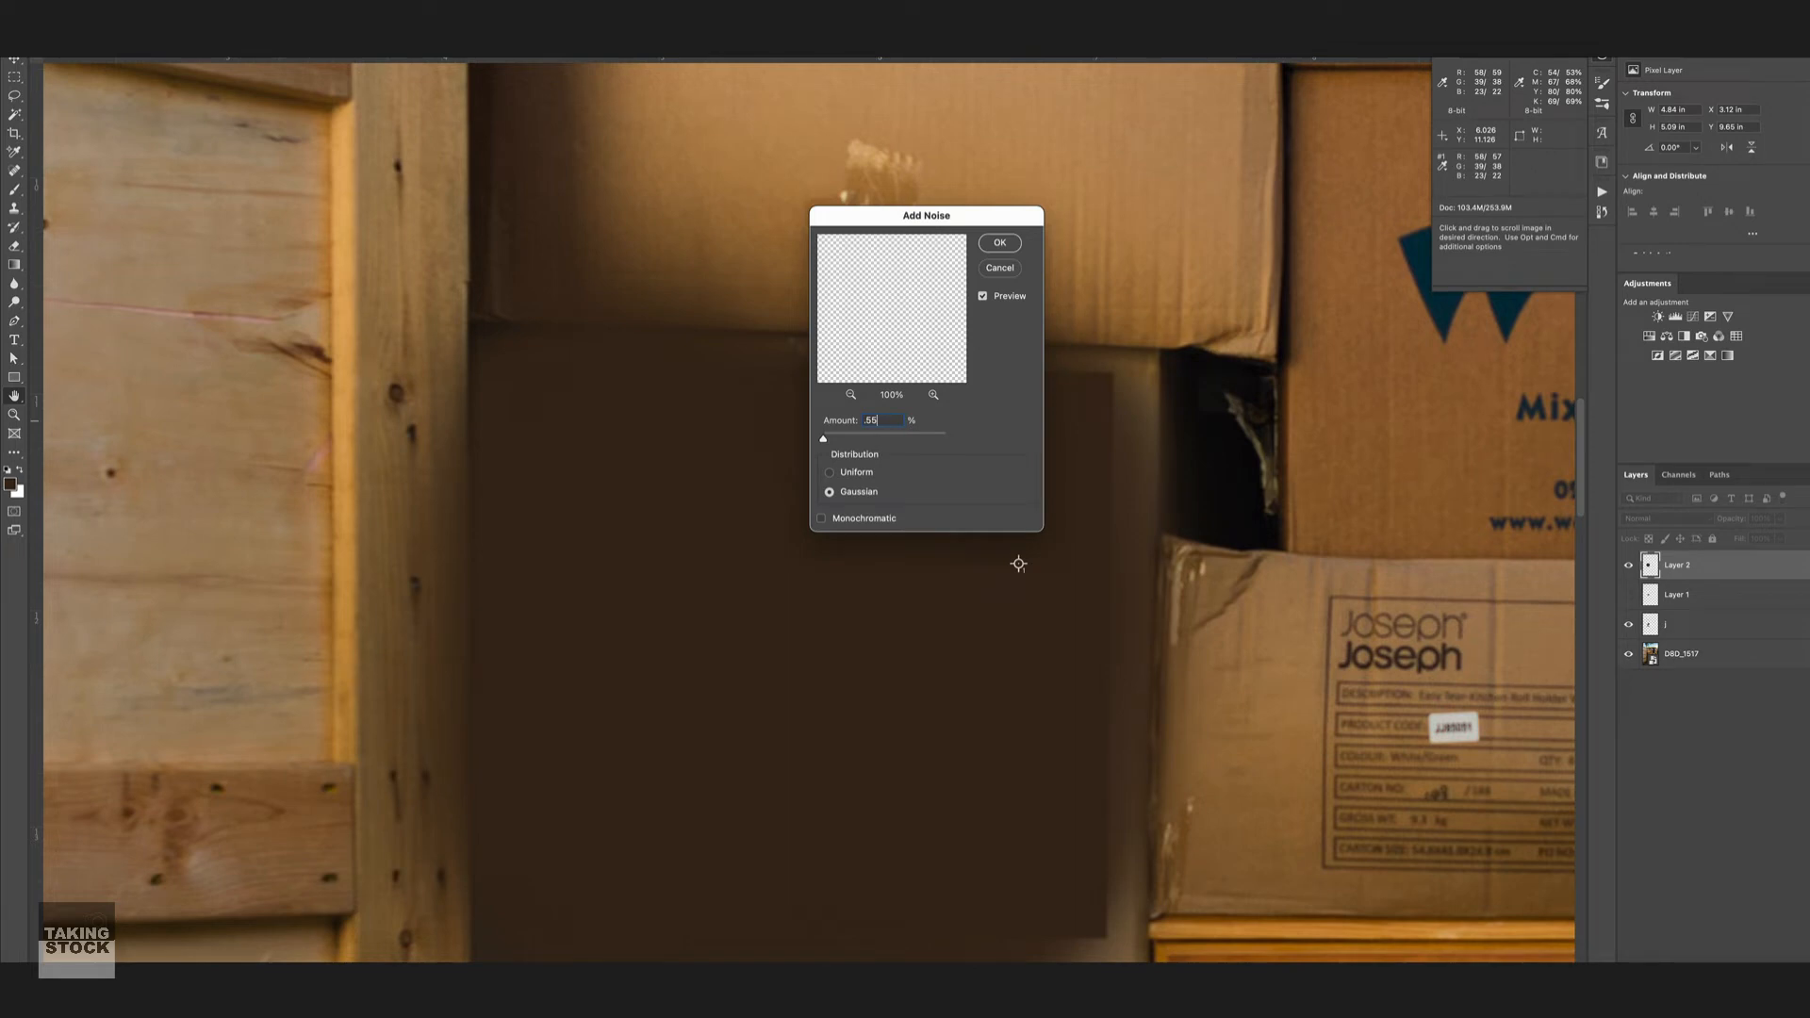
{"action": "key", "text": "BackSpace"}
{"action": "left_click", "coordinate": [1007, 246]}
Step: Examine the dark panel's texture up close and compare the history states before and after the added noise
{"action": "scroll", "coordinate": [857, 703], "scroll_direction": "left", "scroll_amount": 1}
{"action": "scroll", "coordinate": [857, 691], "scroll_direction": "up", "scroll_amount": 5}
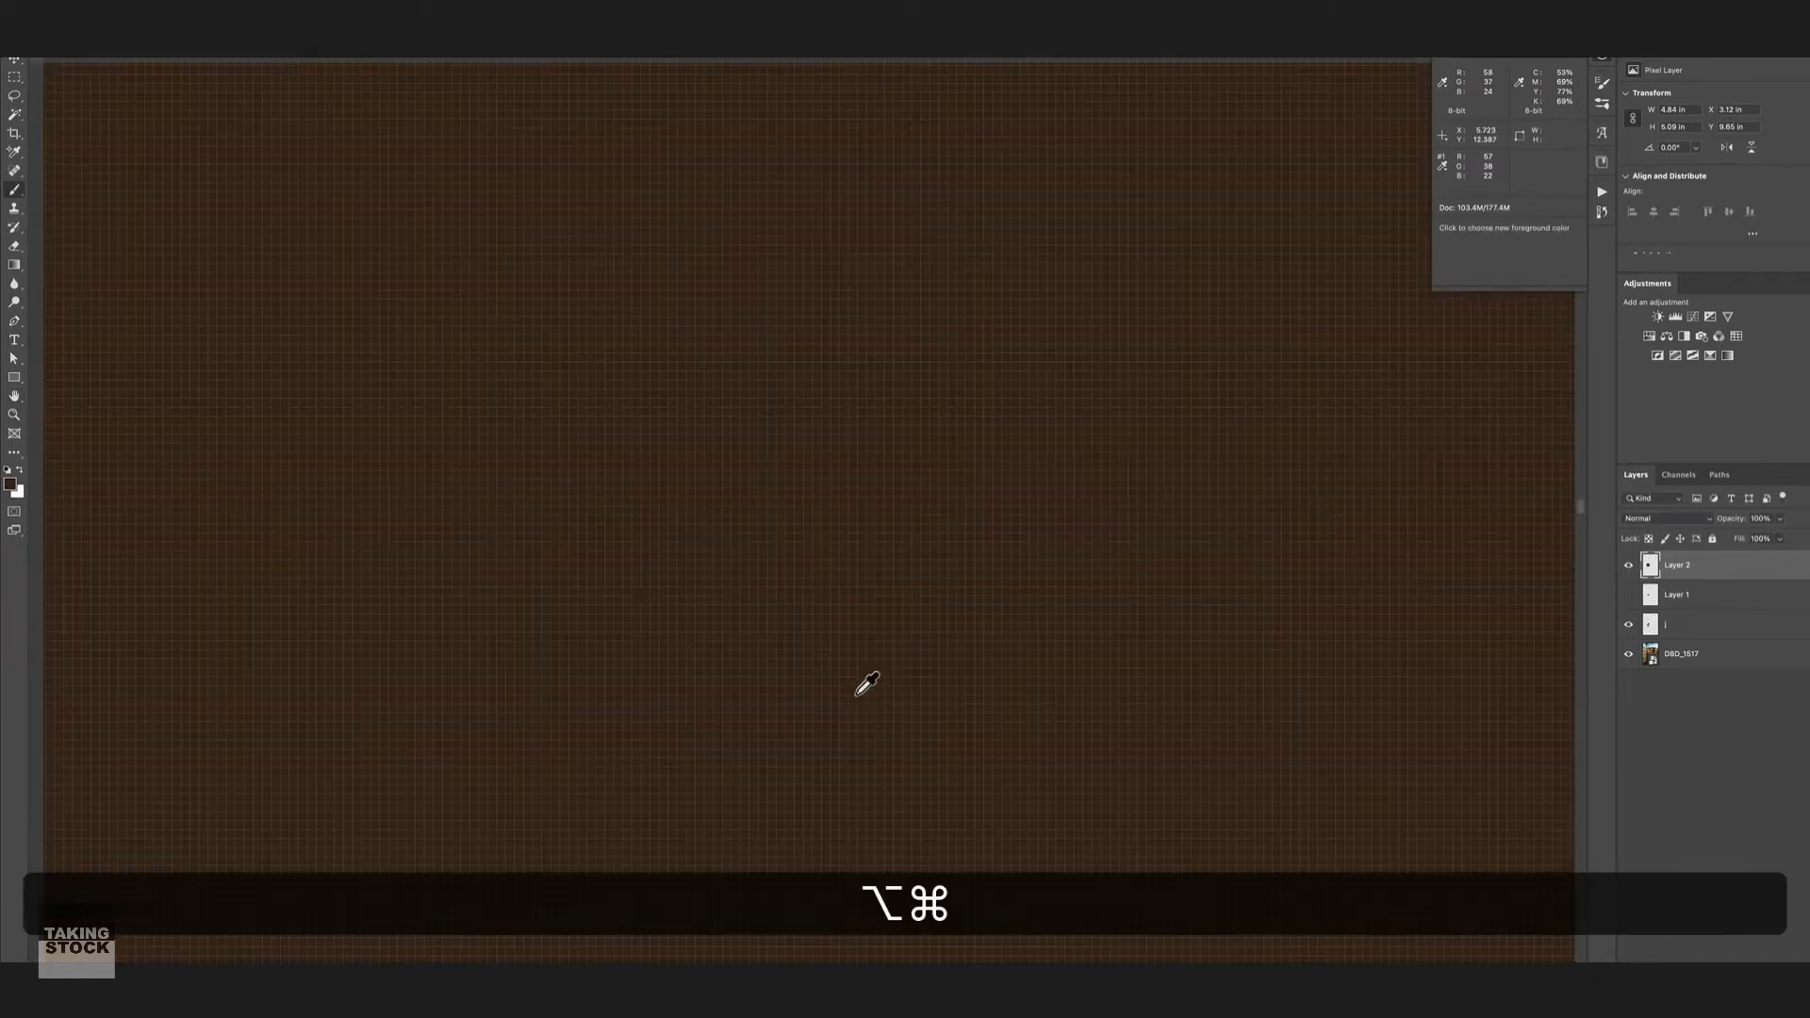
{"action": "scroll", "coordinate": [856, 695], "scroll_direction": "down", "scroll_amount": 3}
{"action": "scroll", "coordinate": [866, 684], "scroll_direction": "down", "scroll_amount": 1}
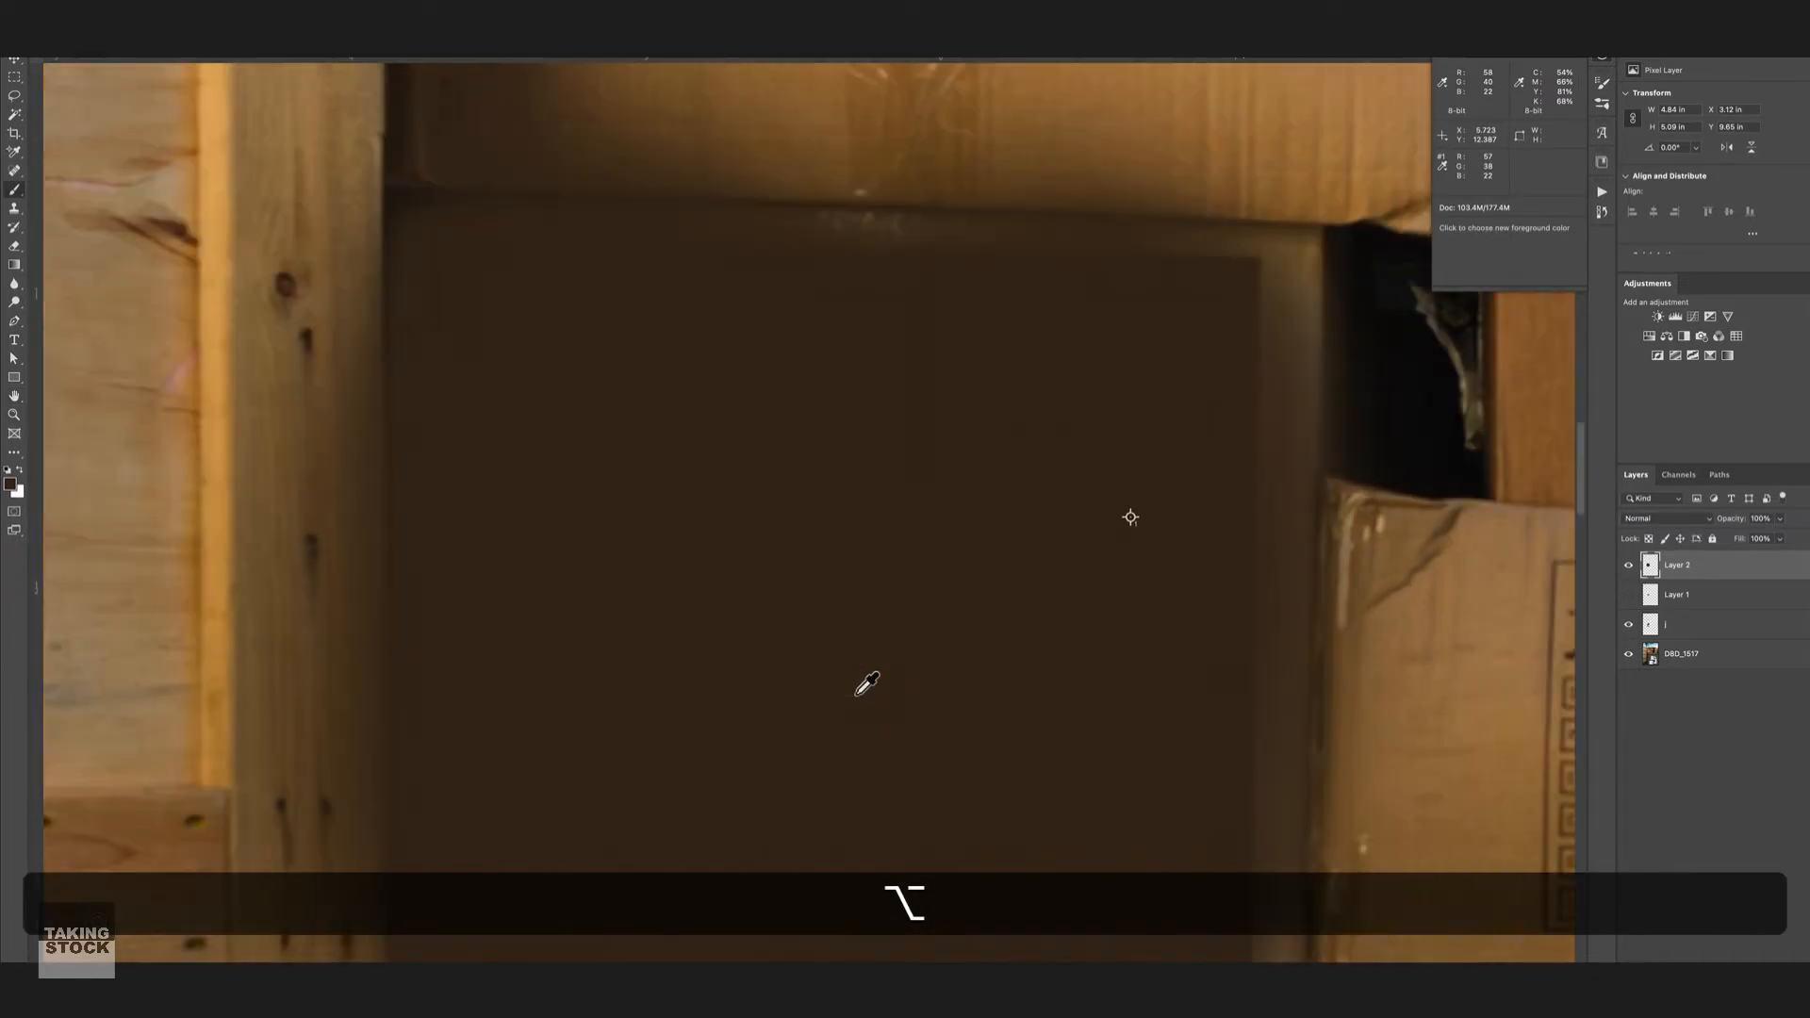
{"action": "left_click", "coordinate": [1603, 60]}
{"action": "left_click", "coordinate": [1603, 192]}
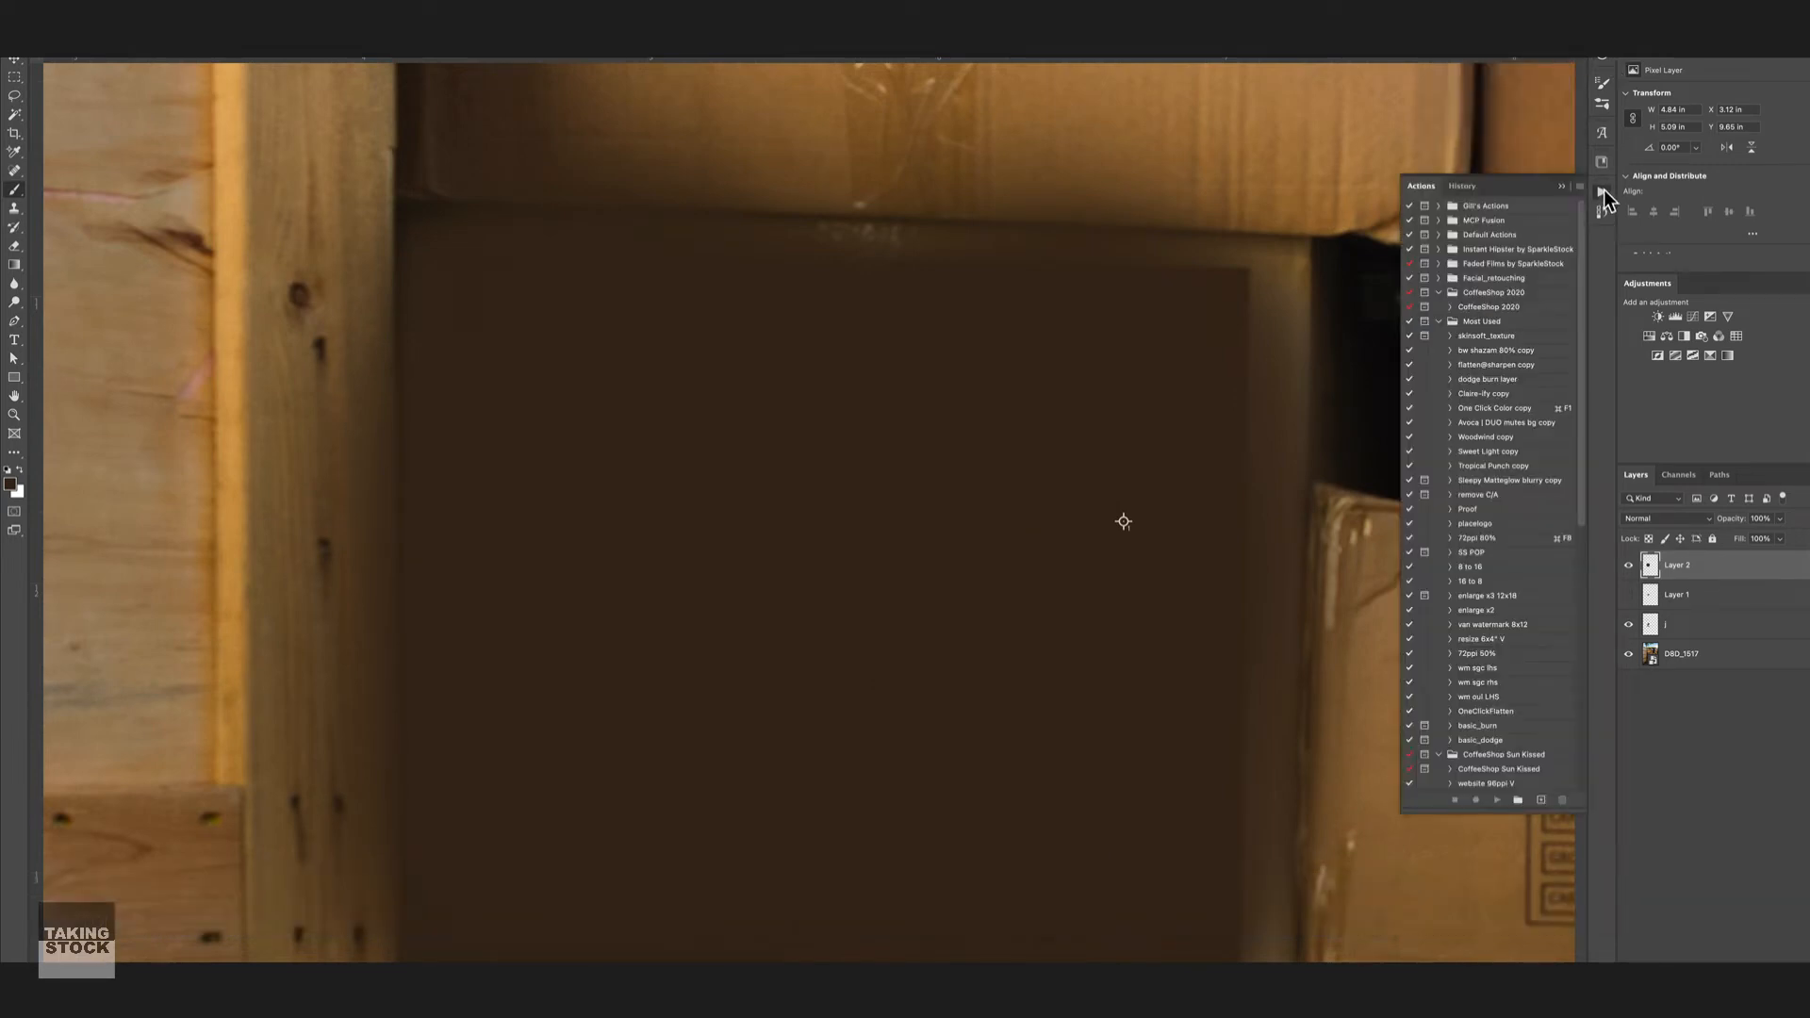
{"action": "left_click", "coordinate": [1462, 186]}
{"action": "left_click", "coordinate": [1452, 765]}
{"action": "left_click", "coordinate": [1458, 780]}
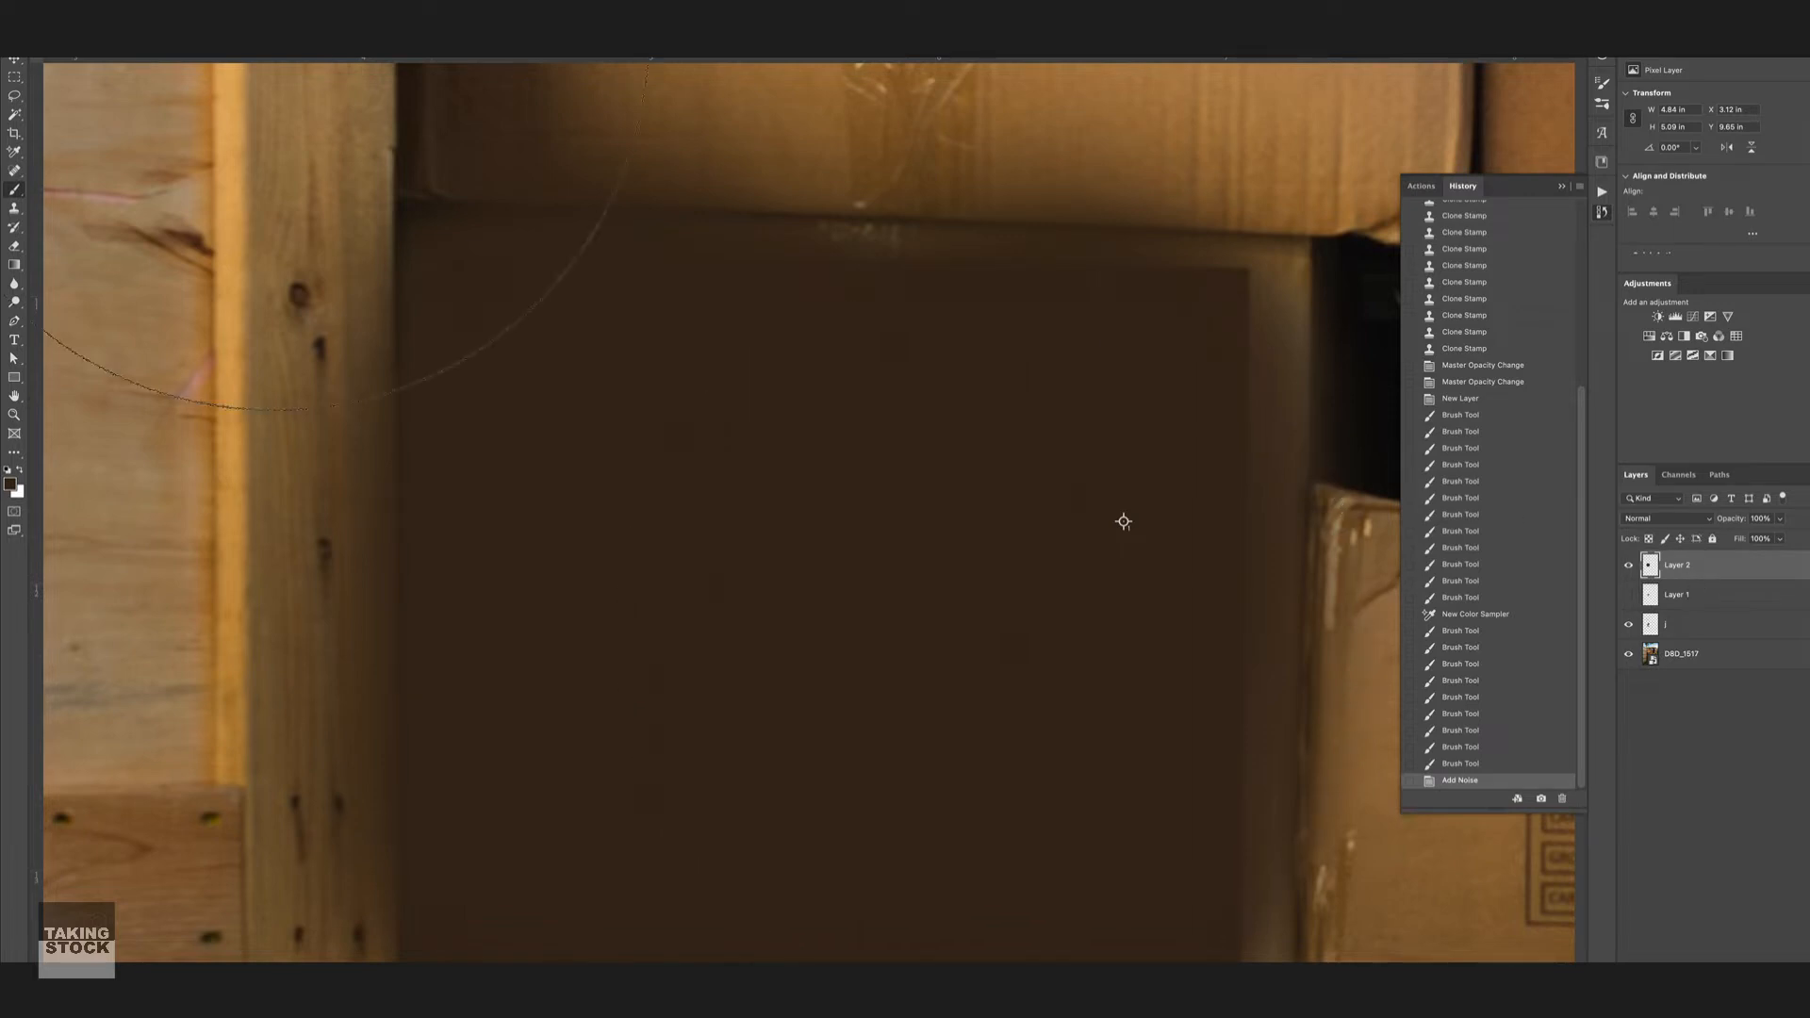
Step: Apply the Add Noise filter to Layer 2 once more with an amount of 0.2% and Gaussian distribution
{"action": "left_click", "coordinate": [336, 5]}
{"action": "mouse_move", "coordinate": [443, 203]}
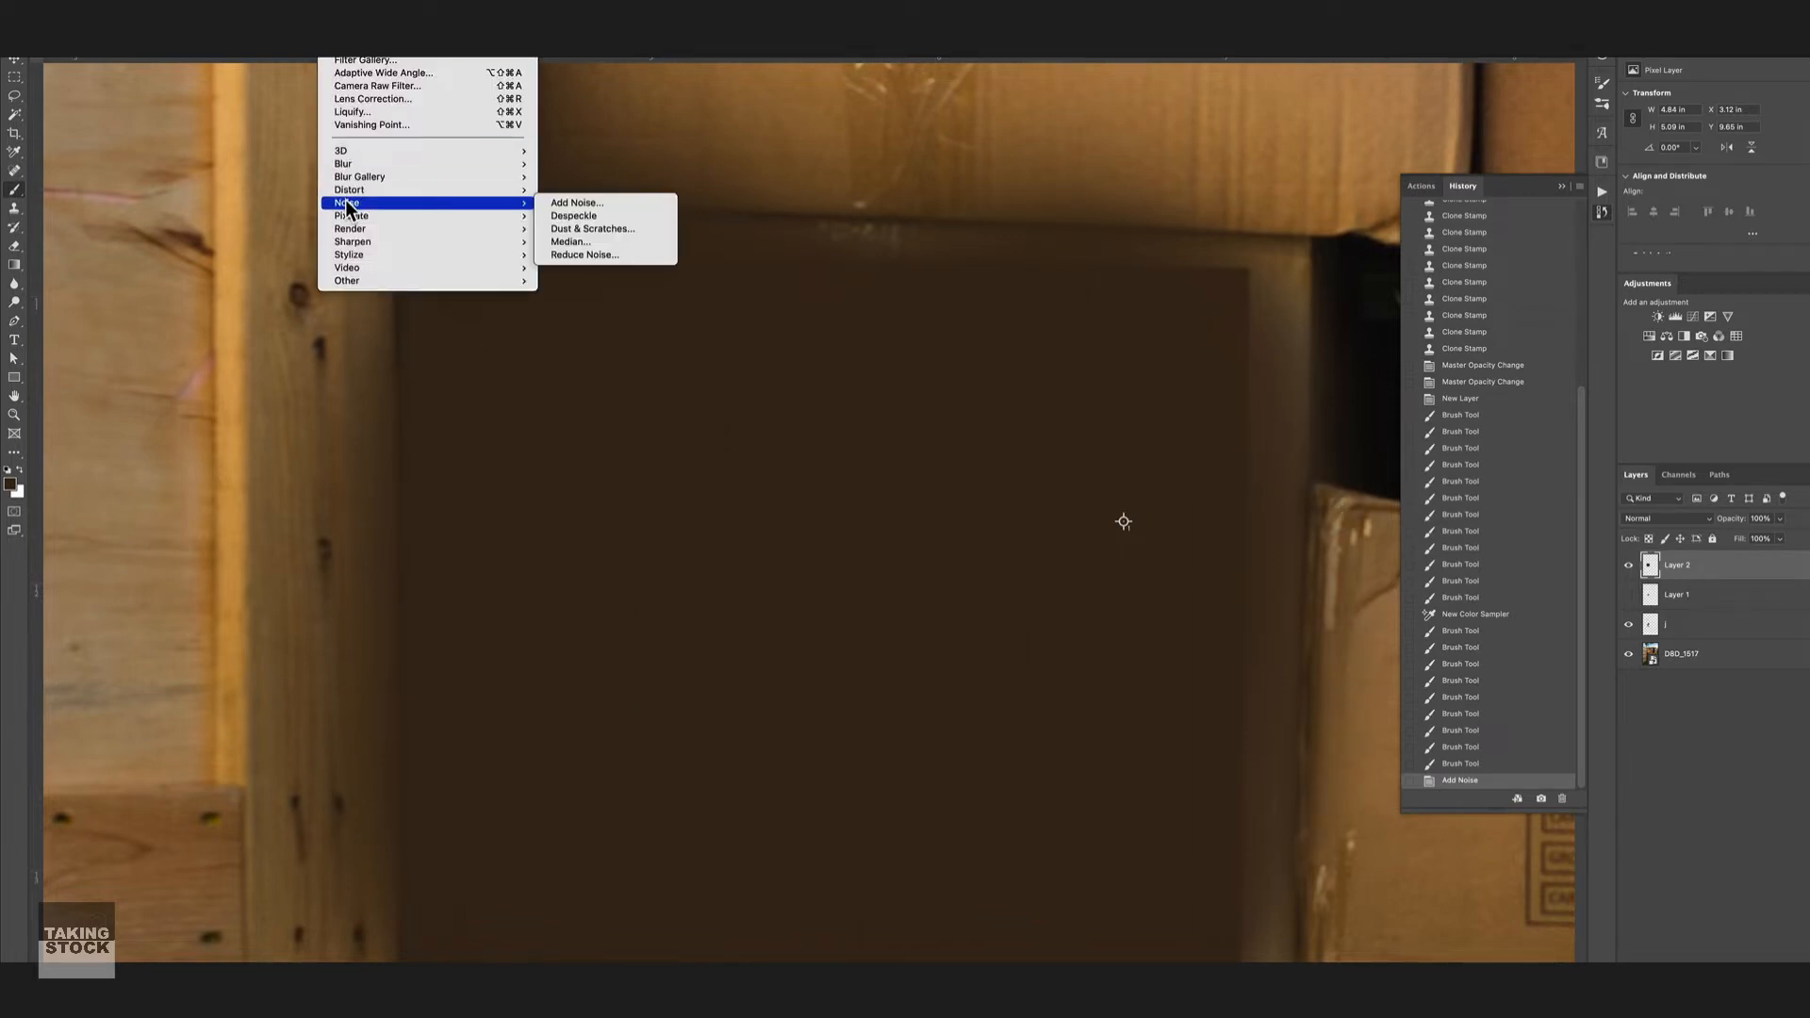
{"action": "left_click", "coordinate": [558, 206]}
{"action": "type", "text": "1"}
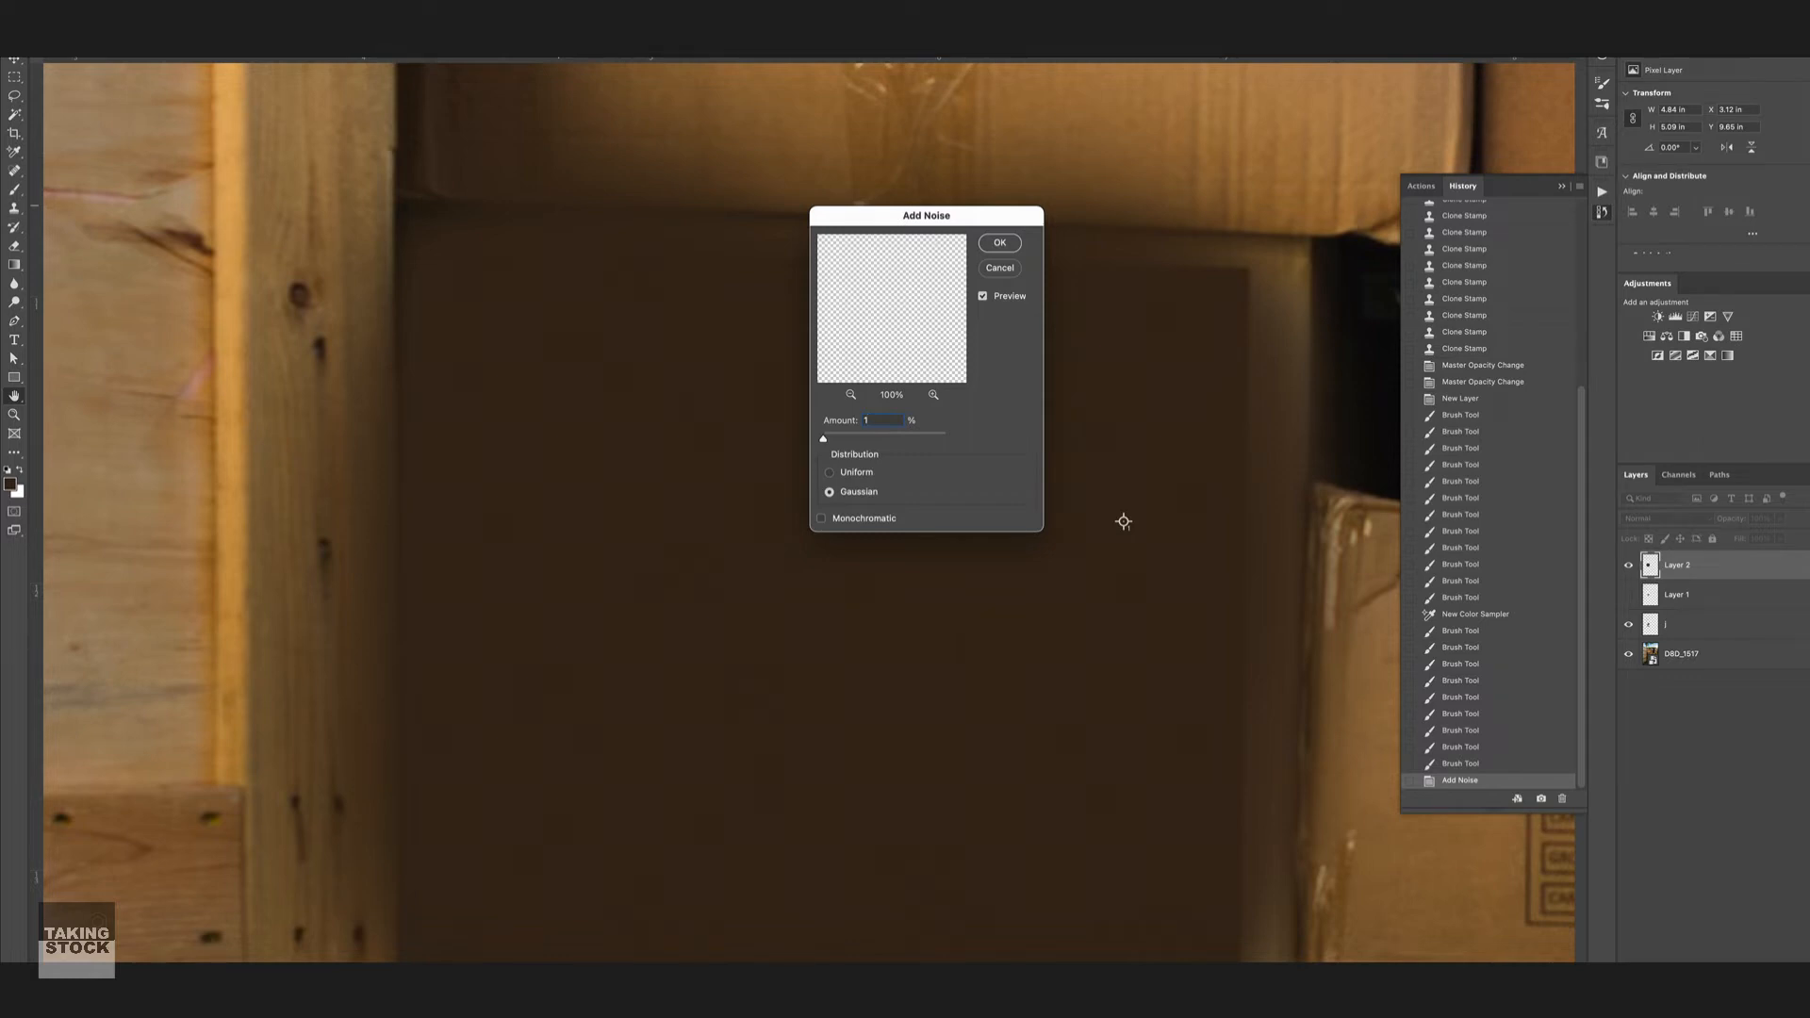
{"action": "key", "text": "BackSpace"}
{"action": "type", "text": "2"}
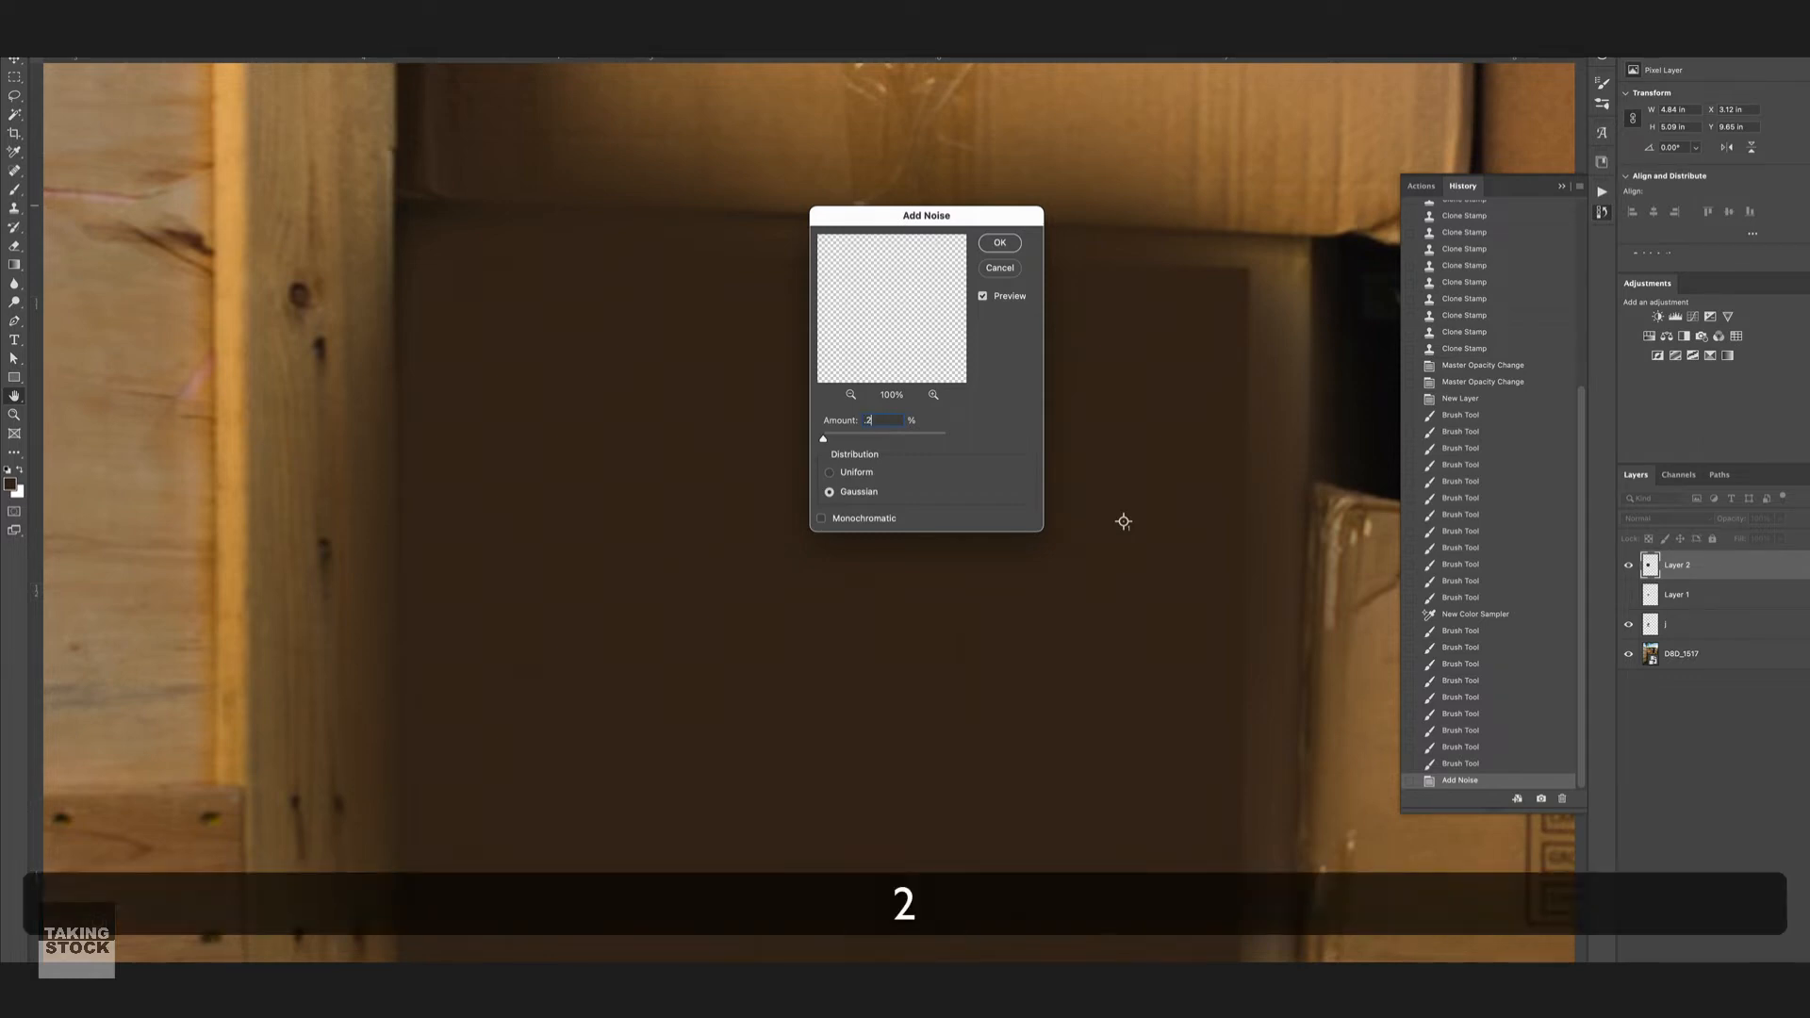
{"action": "key", "text": "Return"}
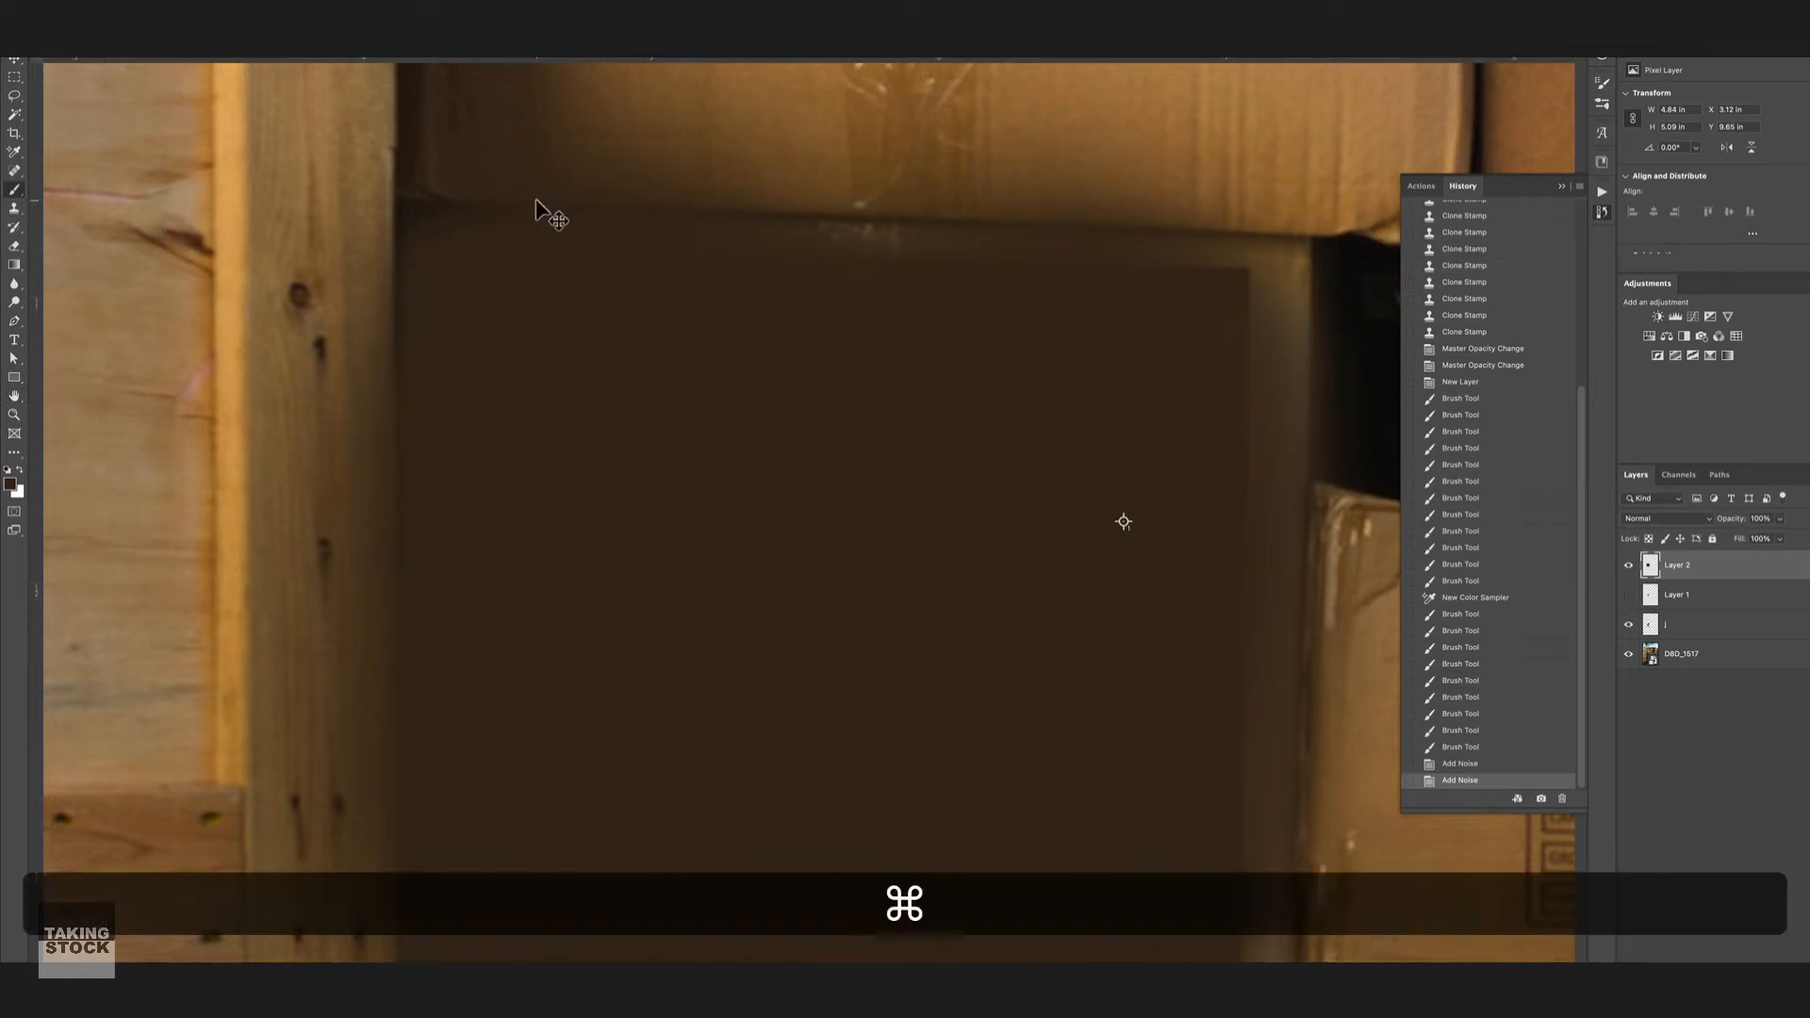
Step: Add a black layer mask to Layer 2 that hides all of its brown paint
{"action": "key", "text": "super+minus"}
{"action": "key", "text": "super+minus"}
{"action": "key", "text": "super+minus"}
{"action": "key", "text": "super+minus"}
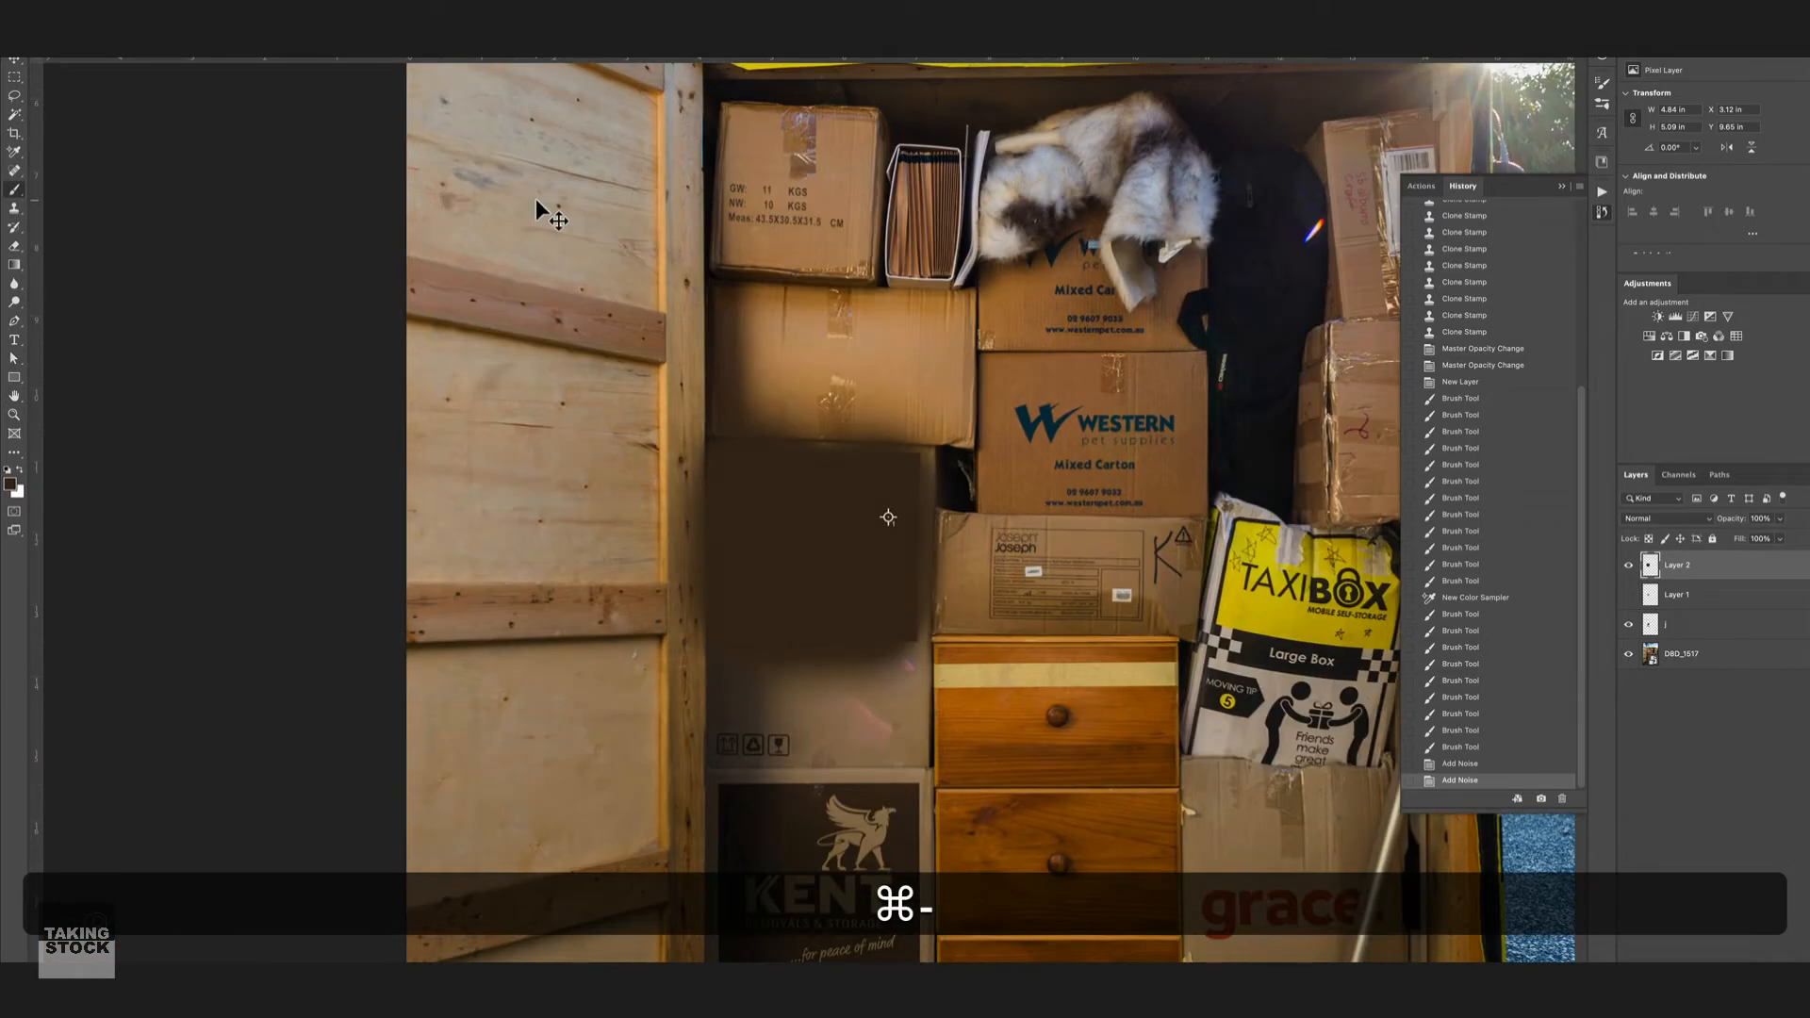
{"action": "key", "text": "super+equal"}
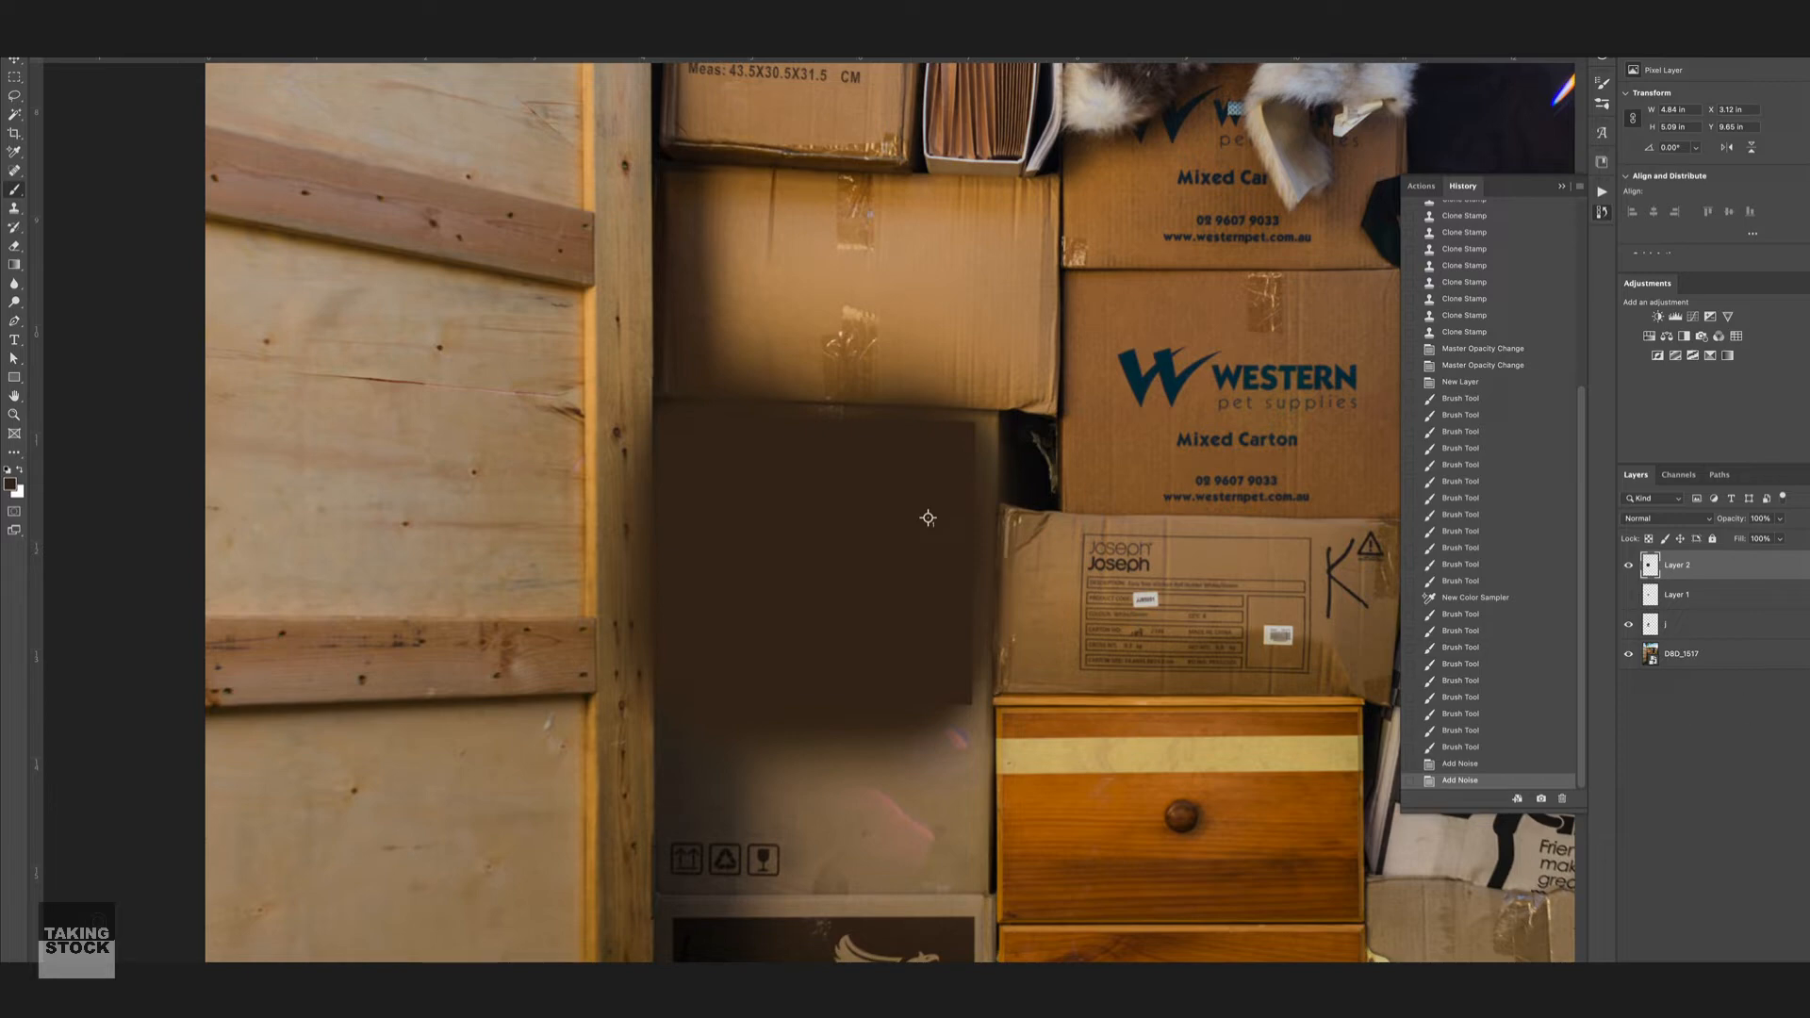
{"action": "left_click", "coordinate": [1710, 950], "text": "alt"}
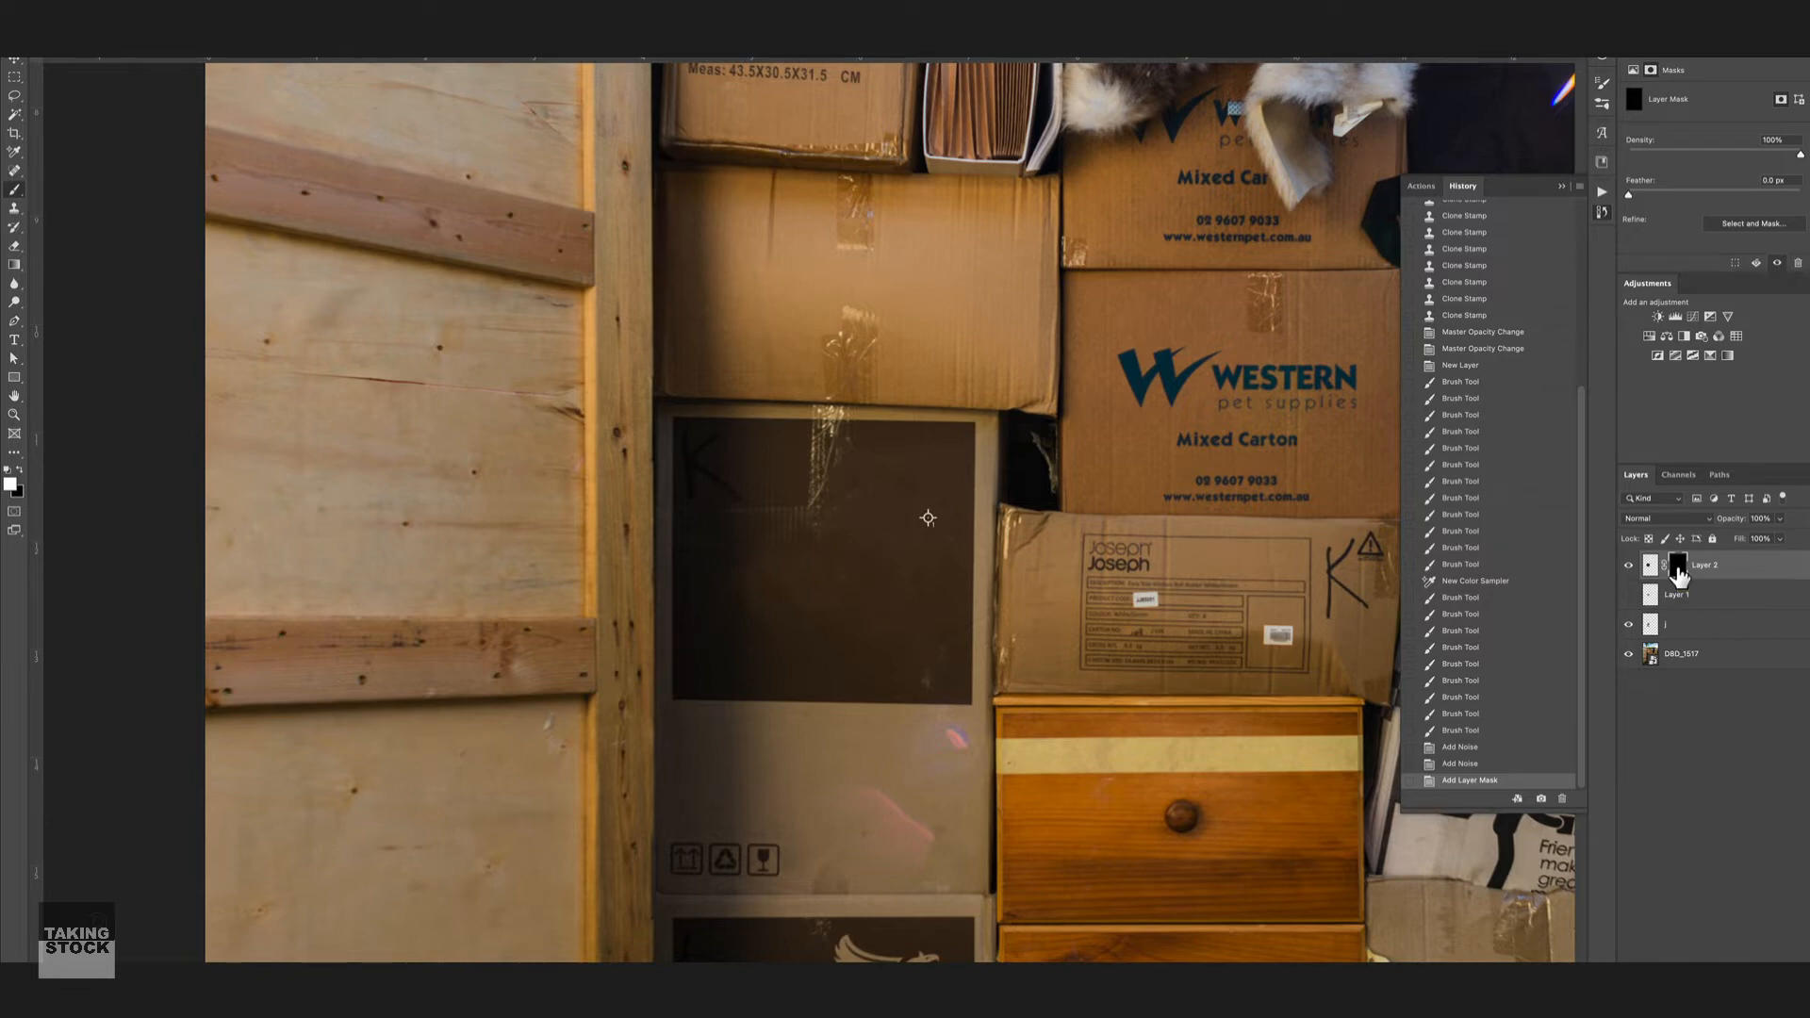
{"action": "key", "text": "w"}
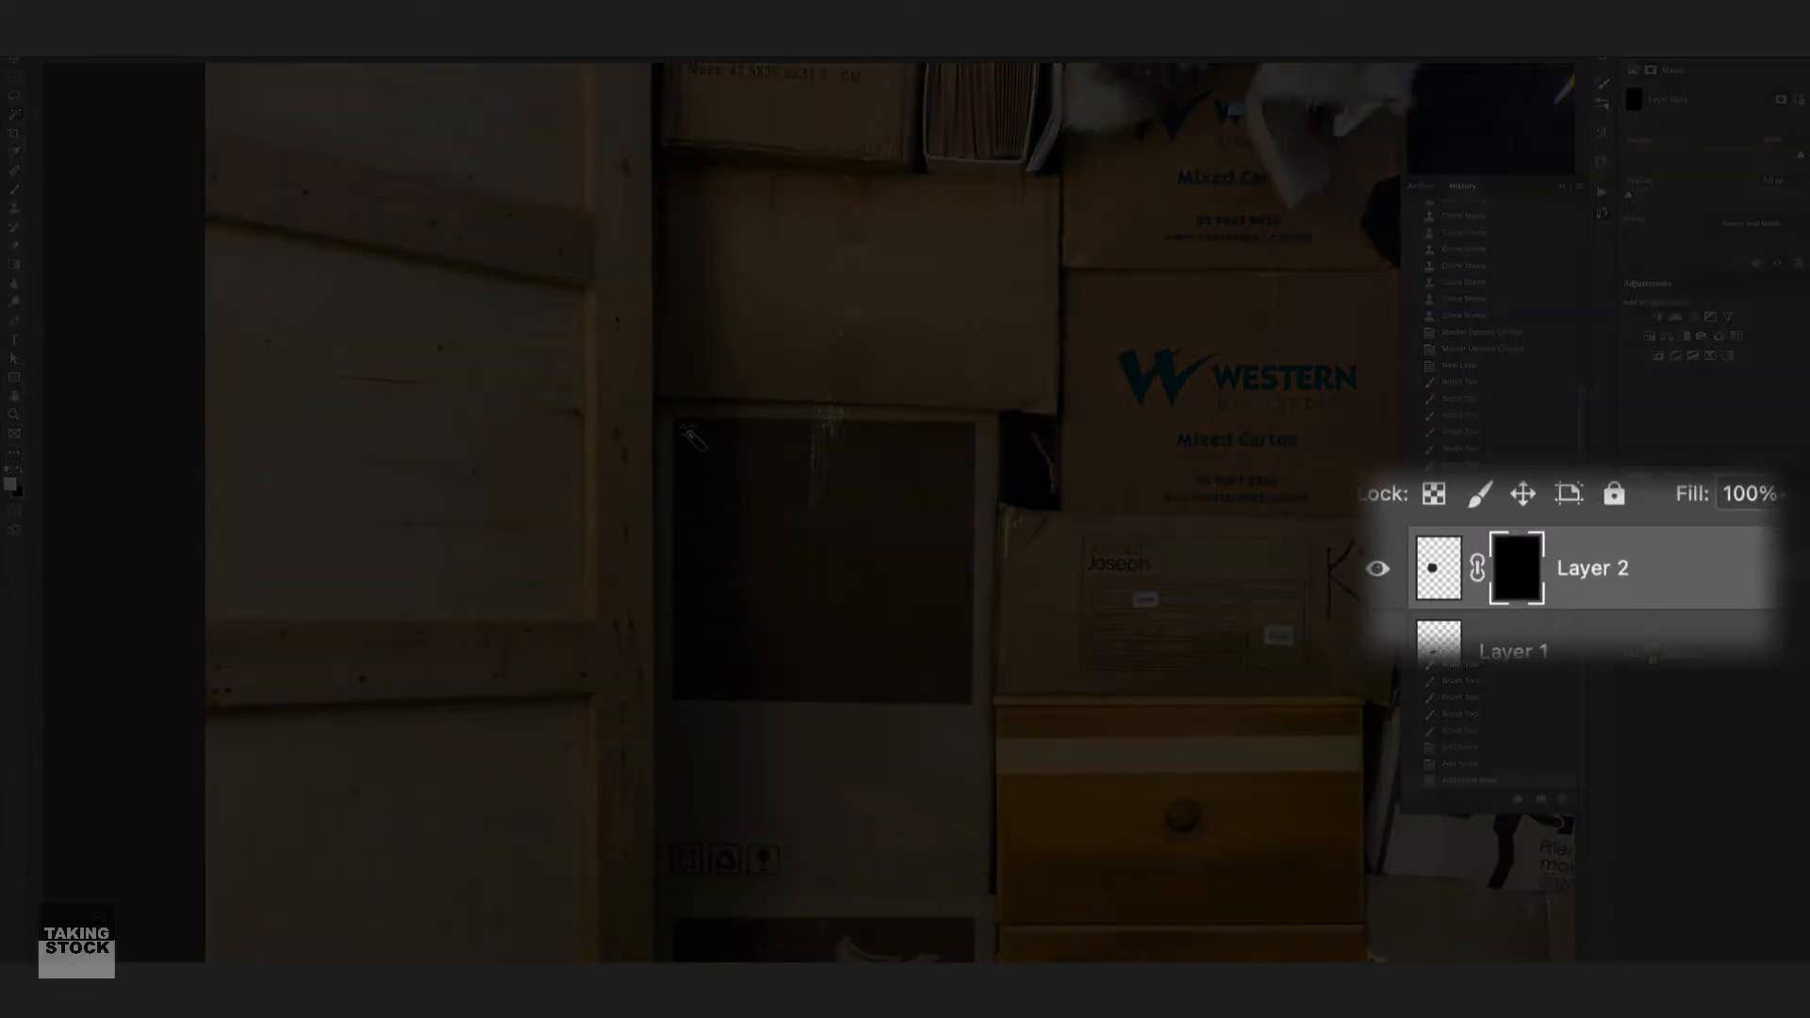
{"action": "left_click", "coordinate": [962, 696]}
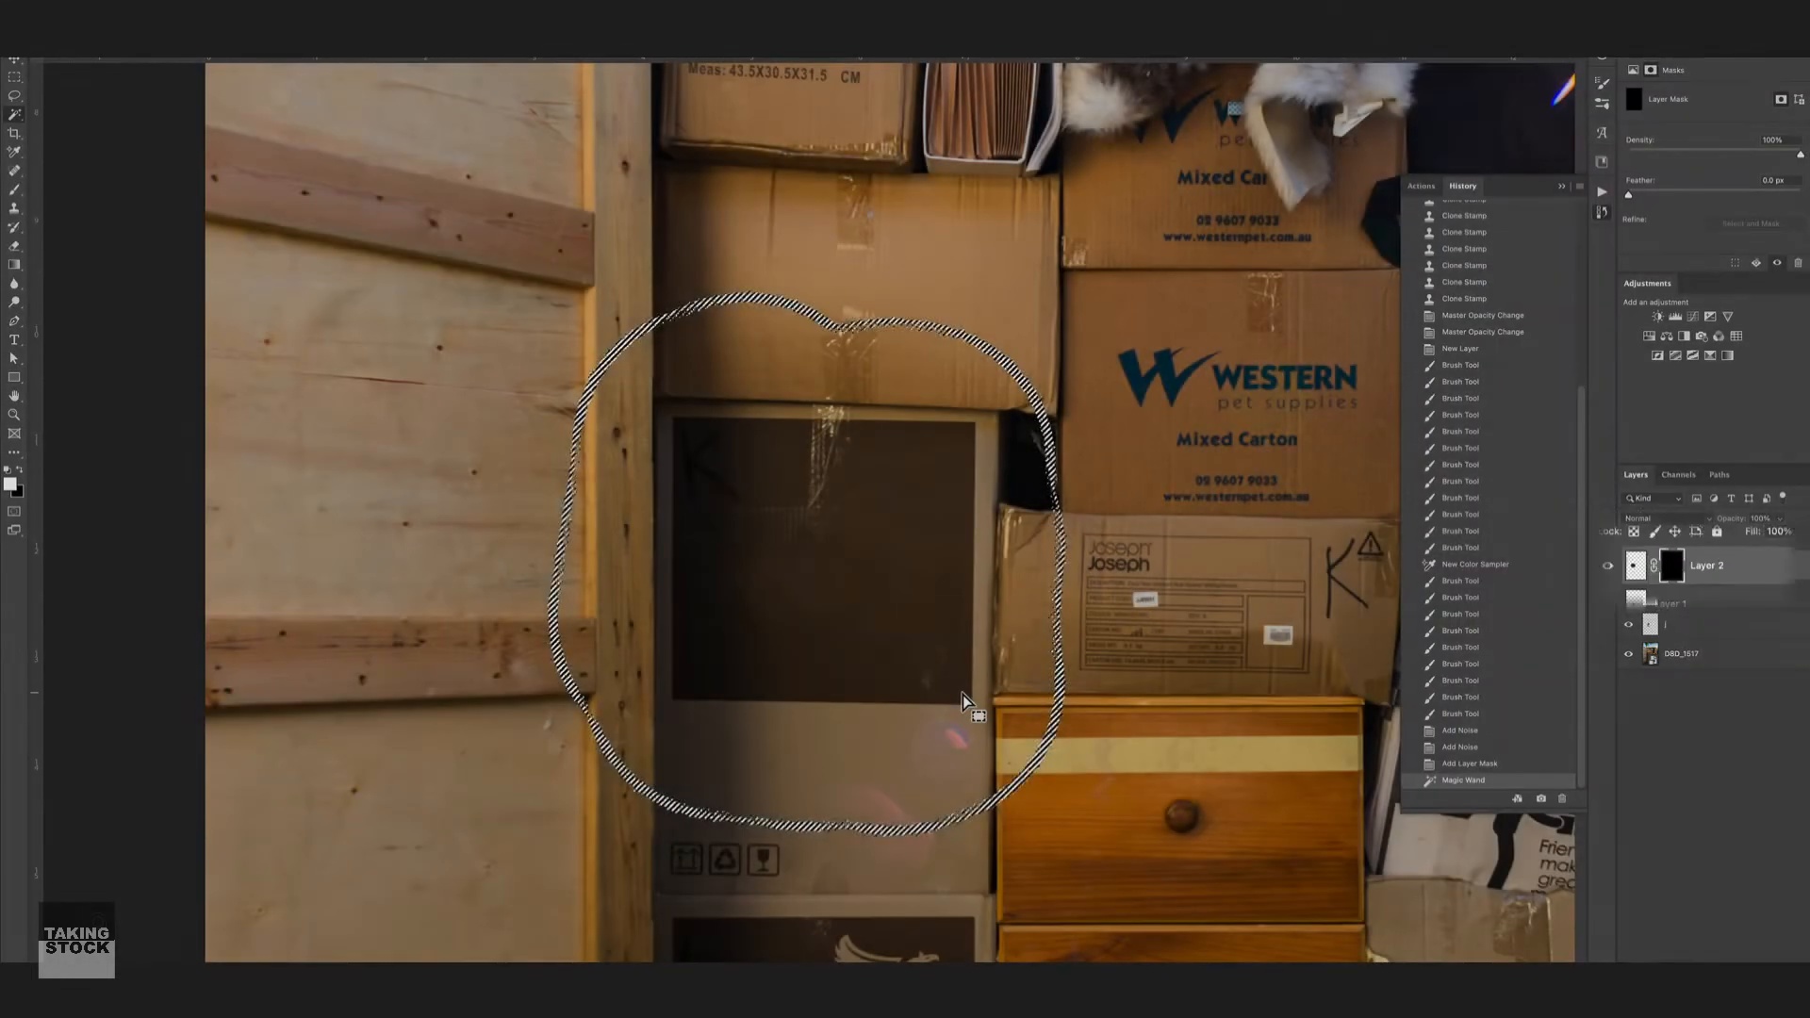
{"action": "key", "text": "m"}
{"action": "left_click", "coordinate": [695, 509]}
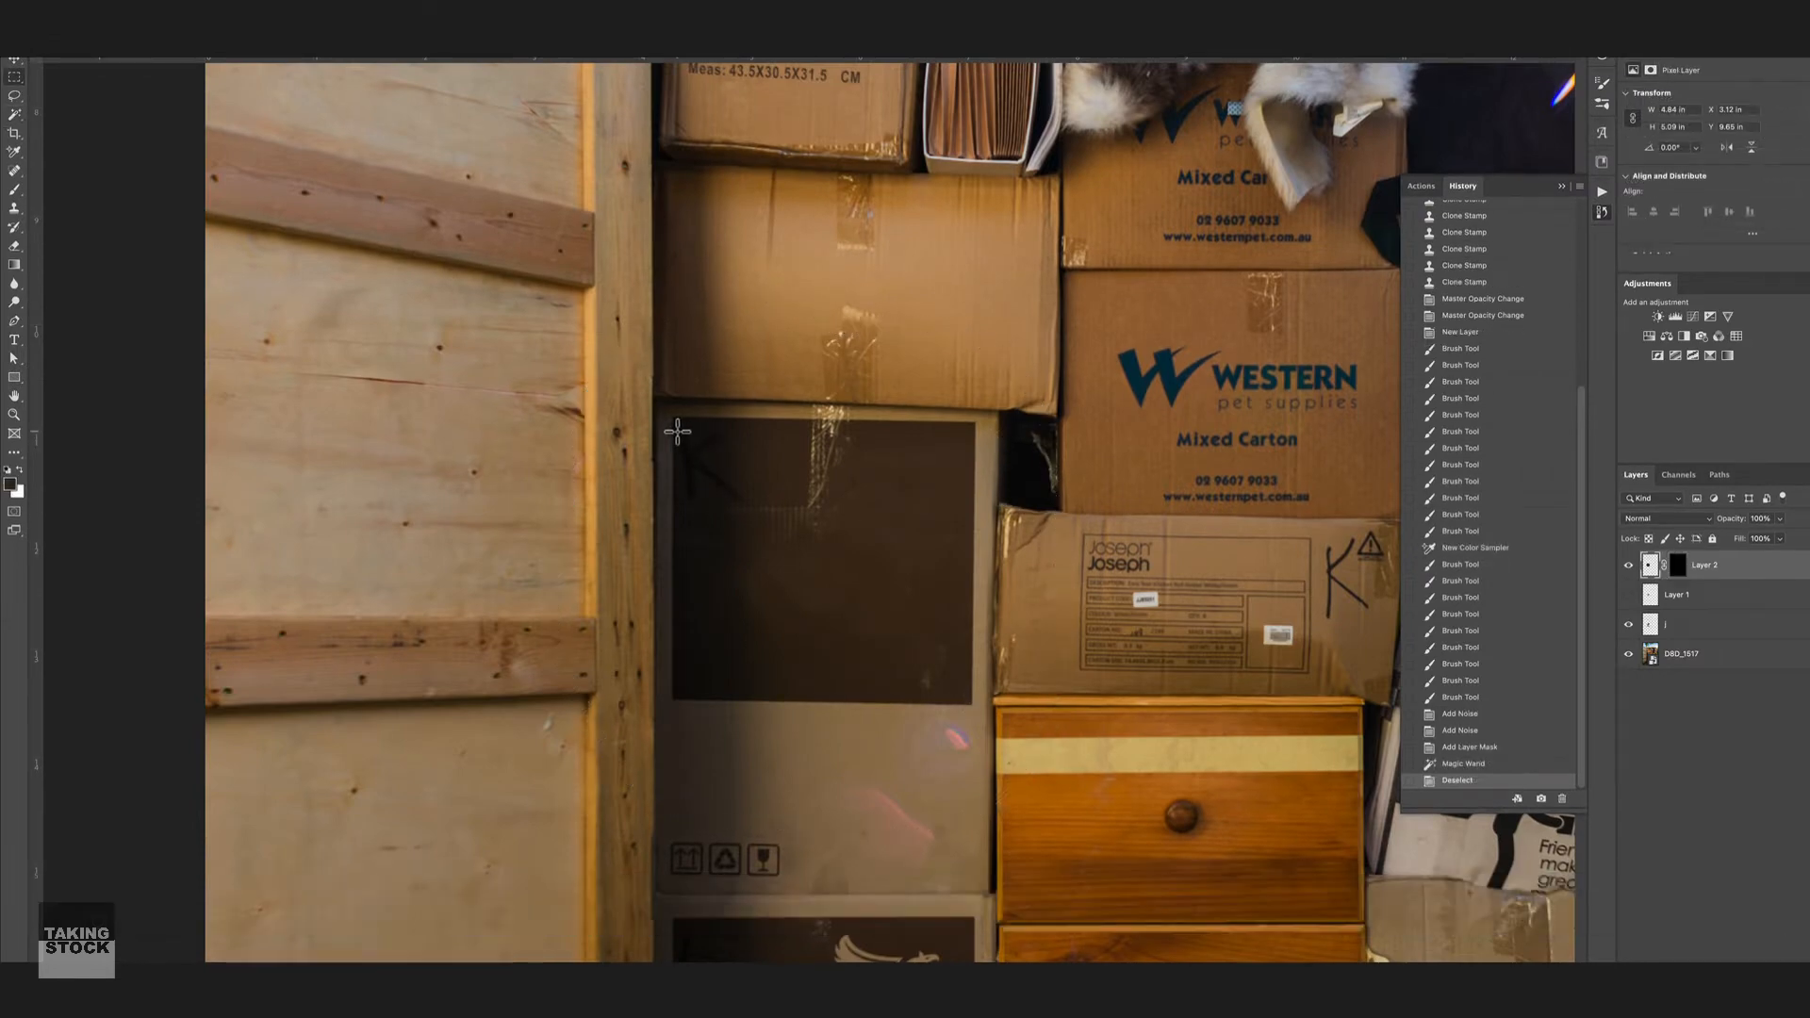
Step: Select the box's dark panel with the Rectangular Marquee, adding strips along its lower and upper edges until the whole panel is covered
{"action": "left_click_drag", "start_coordinate": [676, 432], "coordinate": [971, 671]}
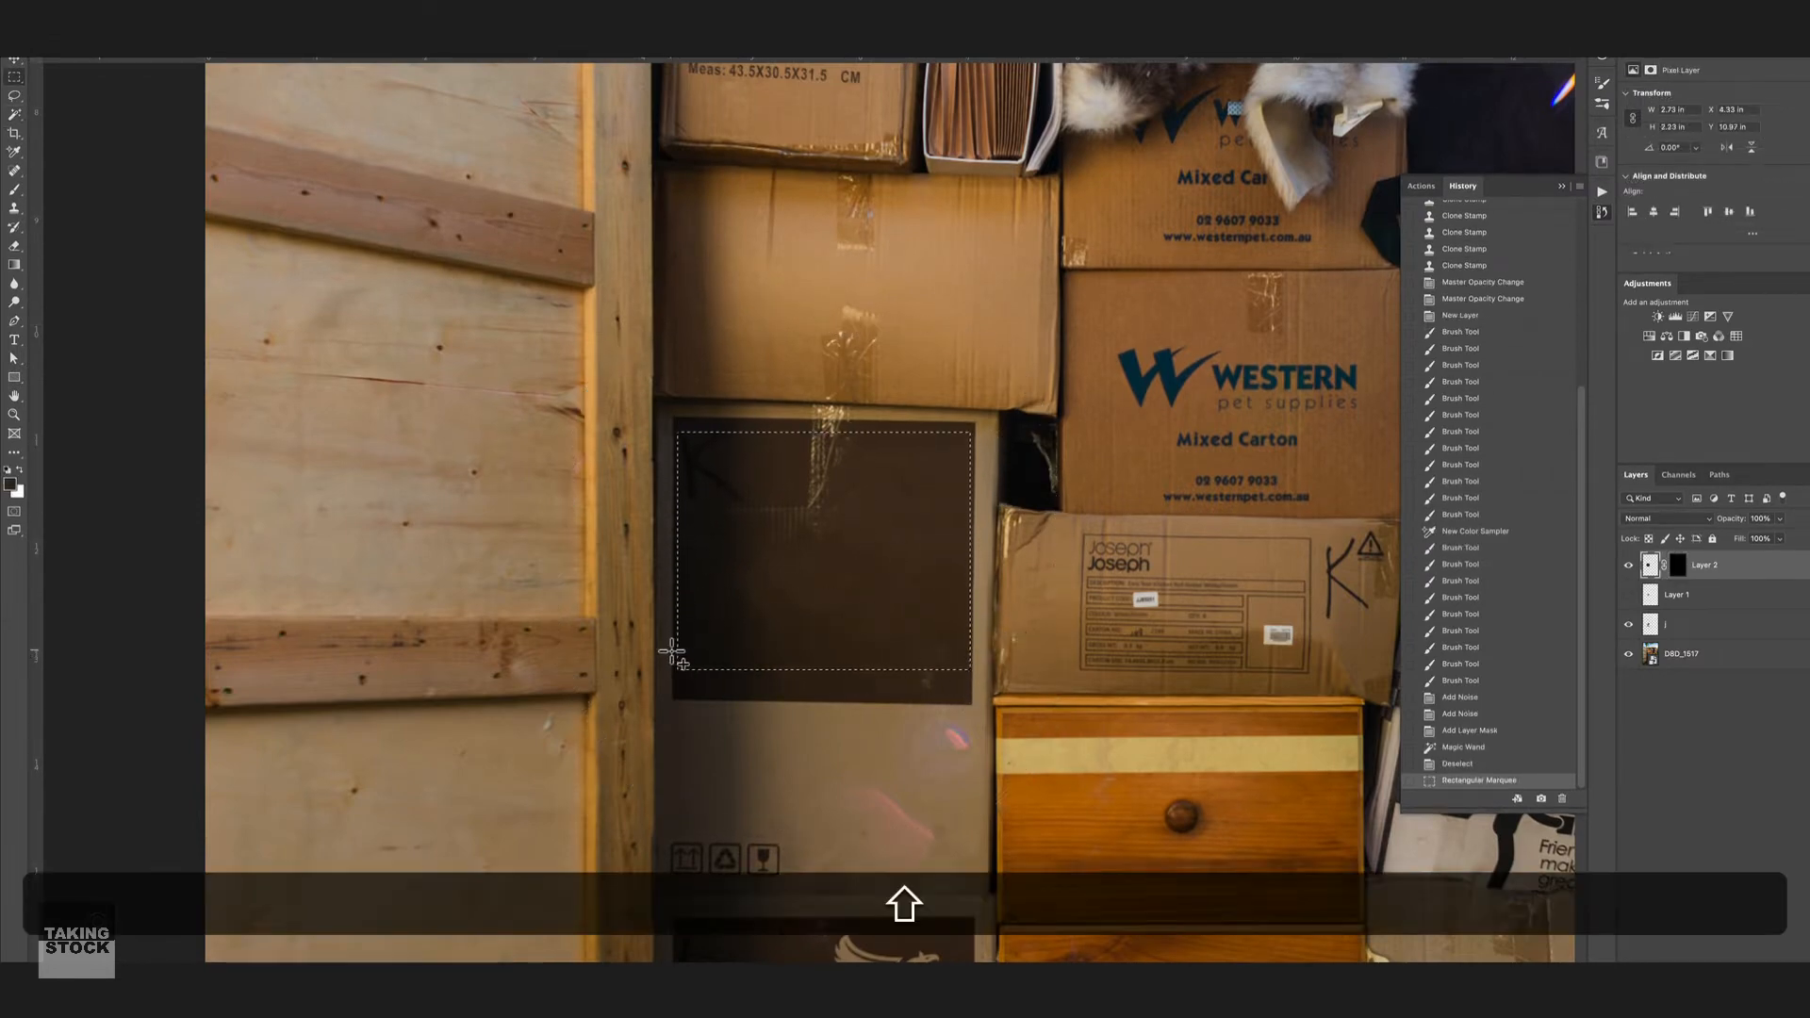
{"action": "left_click_drag", "start_coordinate": [676, 657], "coordinate": [972, 699]}
{"action": "left_click_drag", "start_coordinate": [677, 417], "coordinate": [964, 453]}
{"action": "left_click_drag", "start_coordinate": [792, 408], "coordinate": [980, 421]}
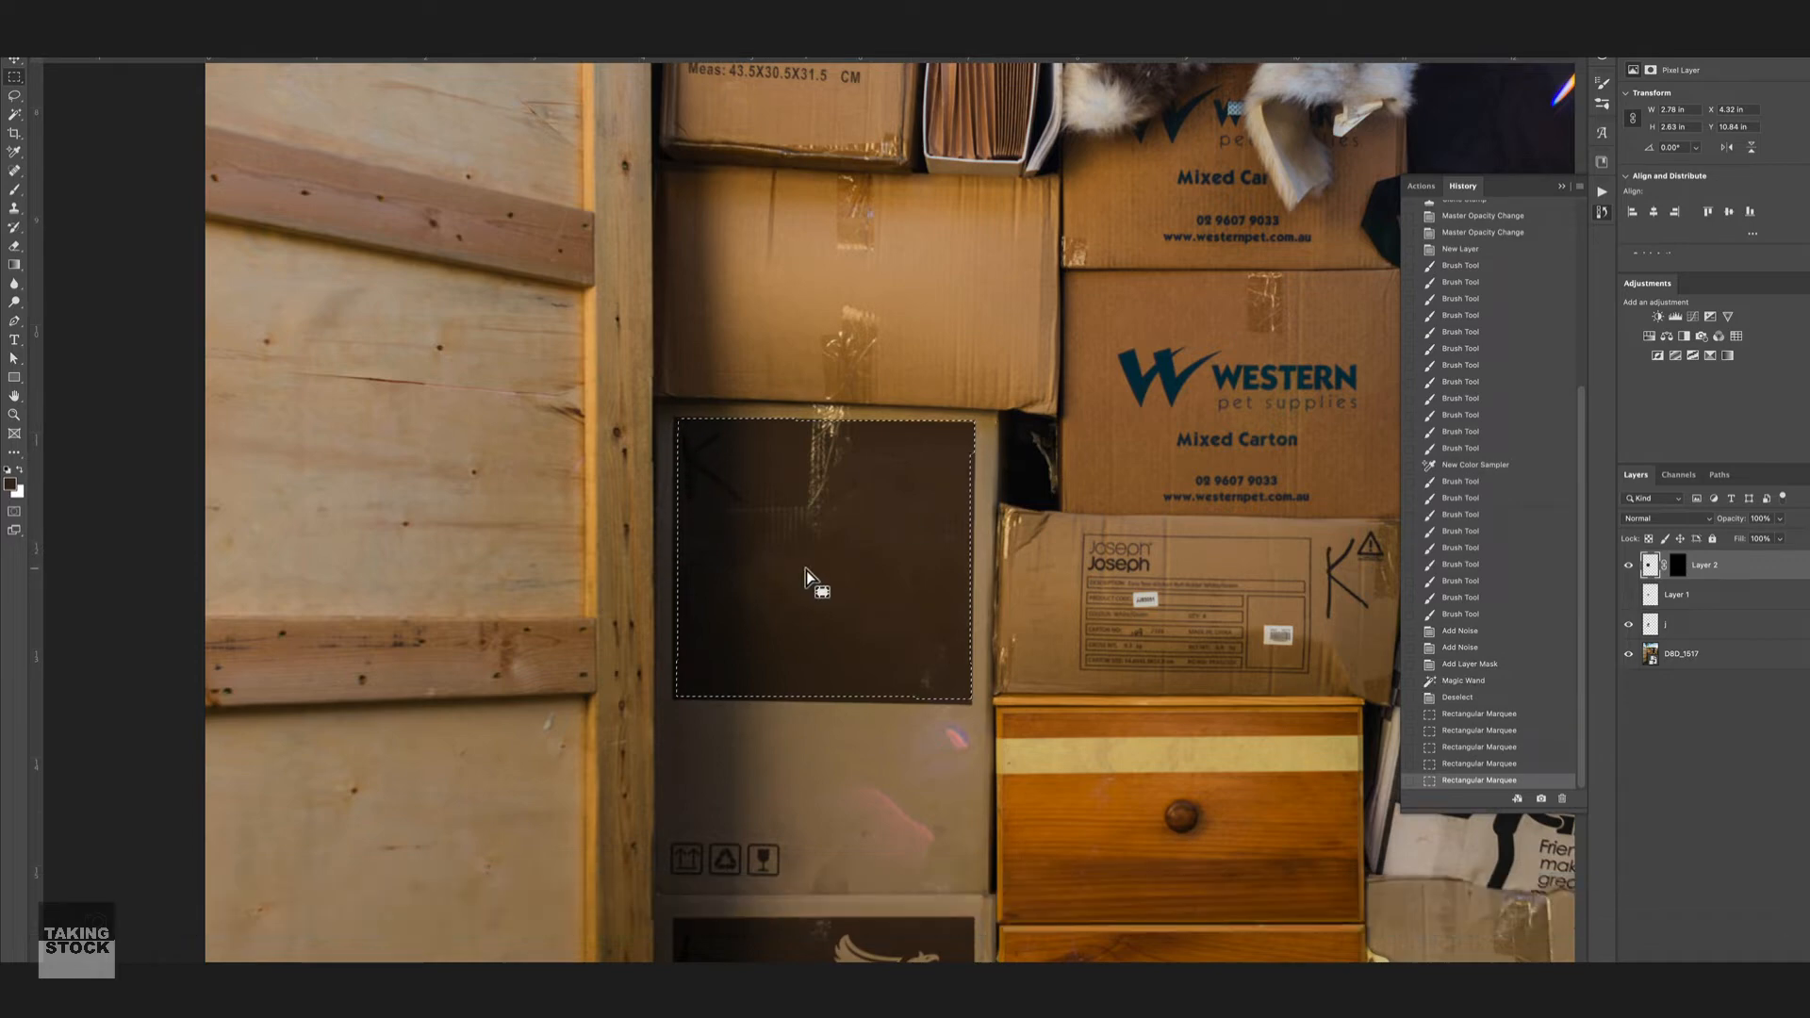
Step: Fill the selected panel area of Layer 2's mask with white at 100% opacity in Normal mode and deselect
{"action": "key", "text": "shift+Delete"}
{"action": "left_click", "coordinate": [1678, 565]}
{"action": "key", "text": "shift+BackSpace"}
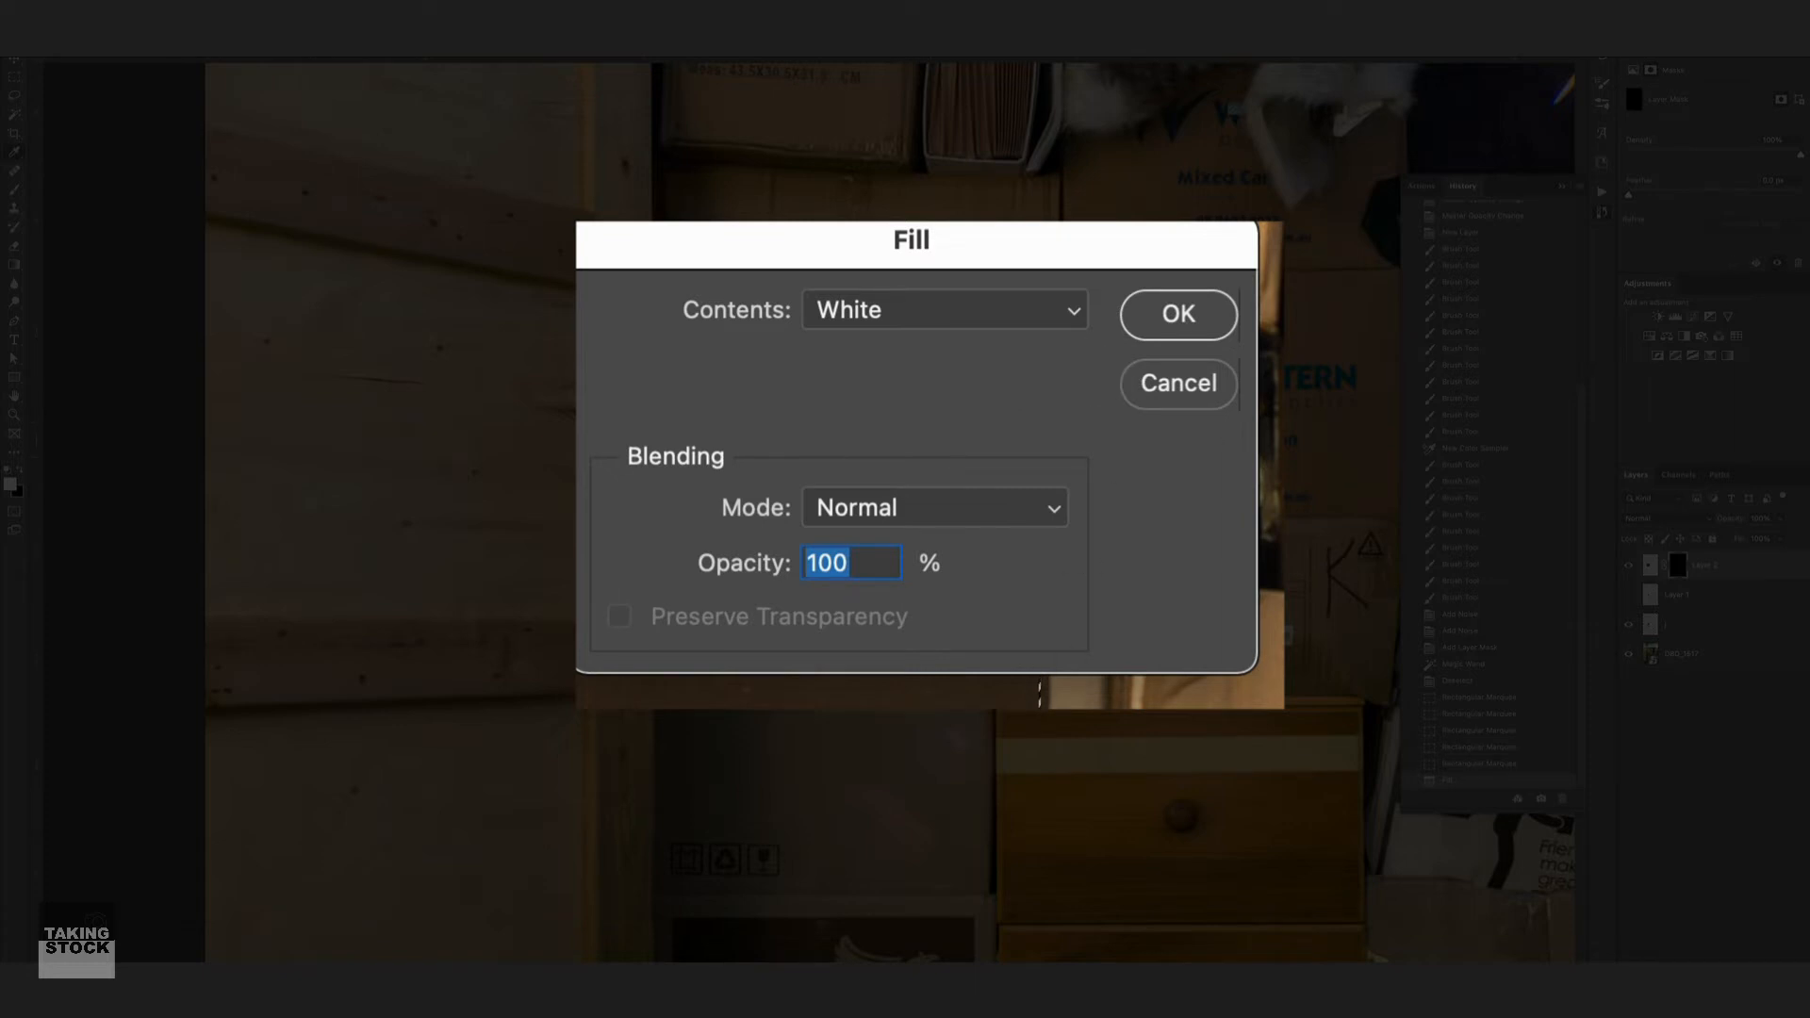
{"action": "left_click", "coordinate": [990, 311]}
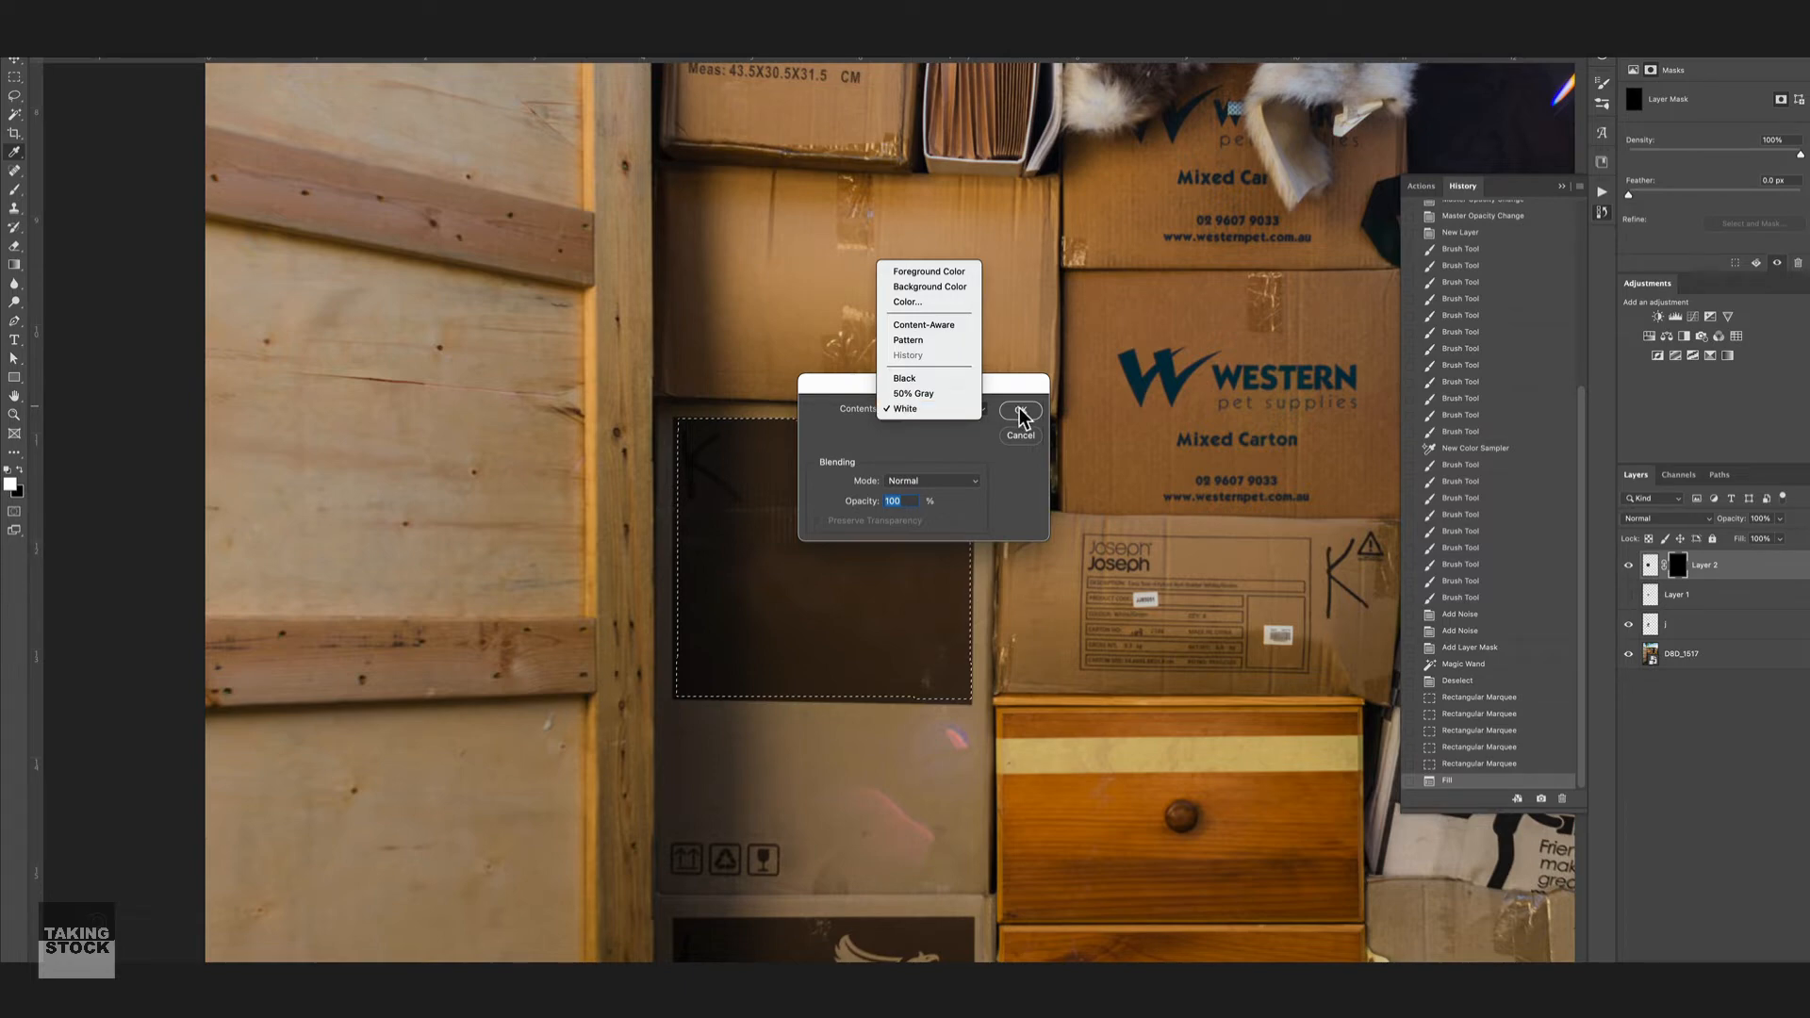
{"action": "left_click", "coordinate": [953, 411]}
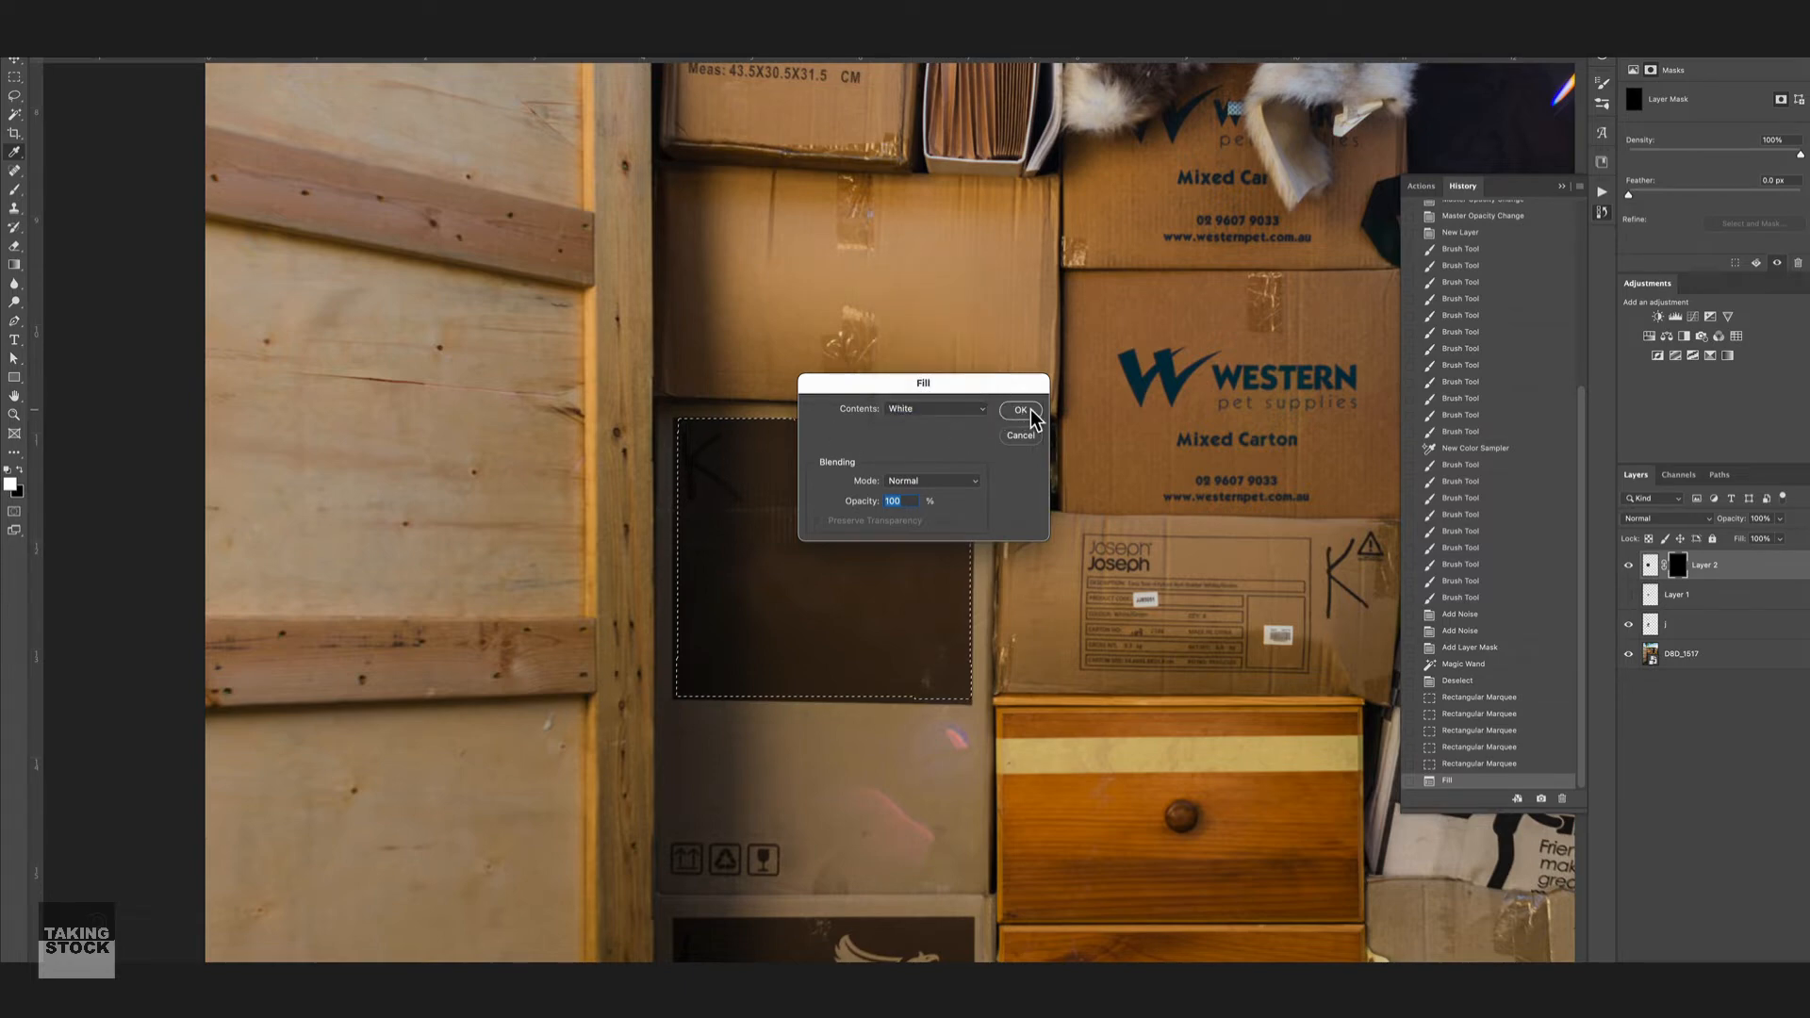
{"action": "left_click", "coordinate": [1021, 410]}
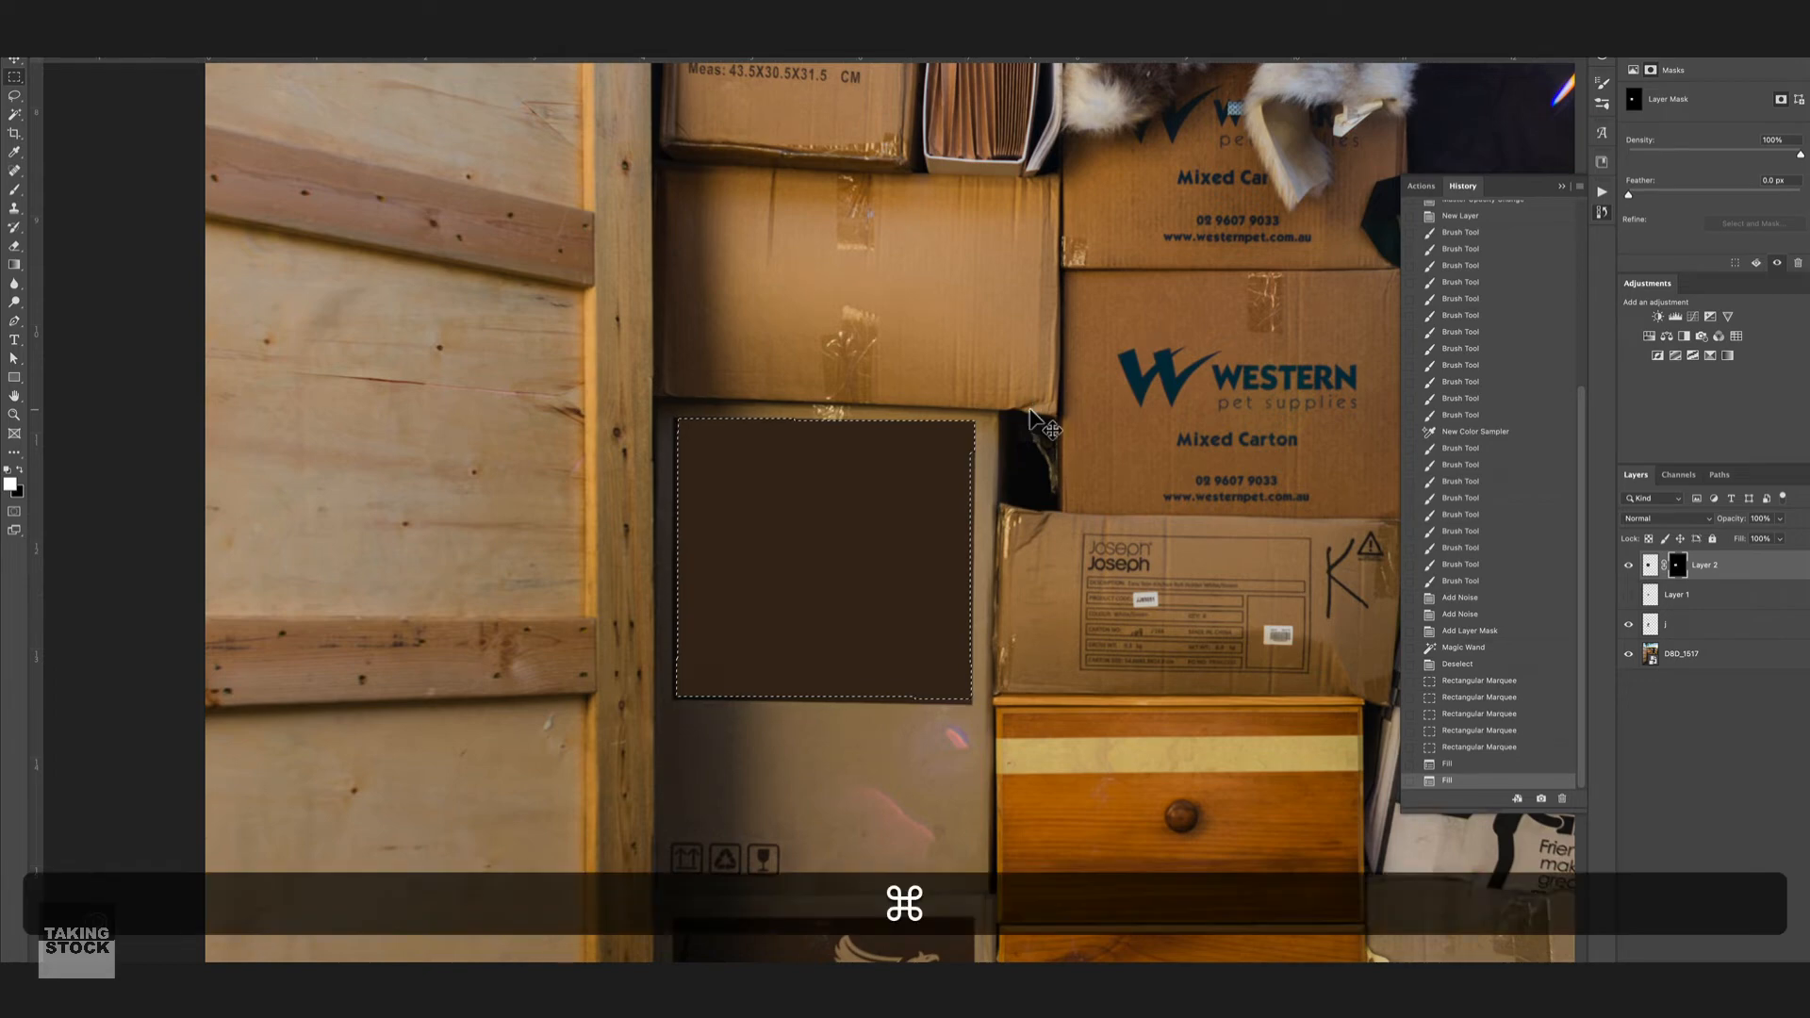
{"action": "key", "text": "super+d"}
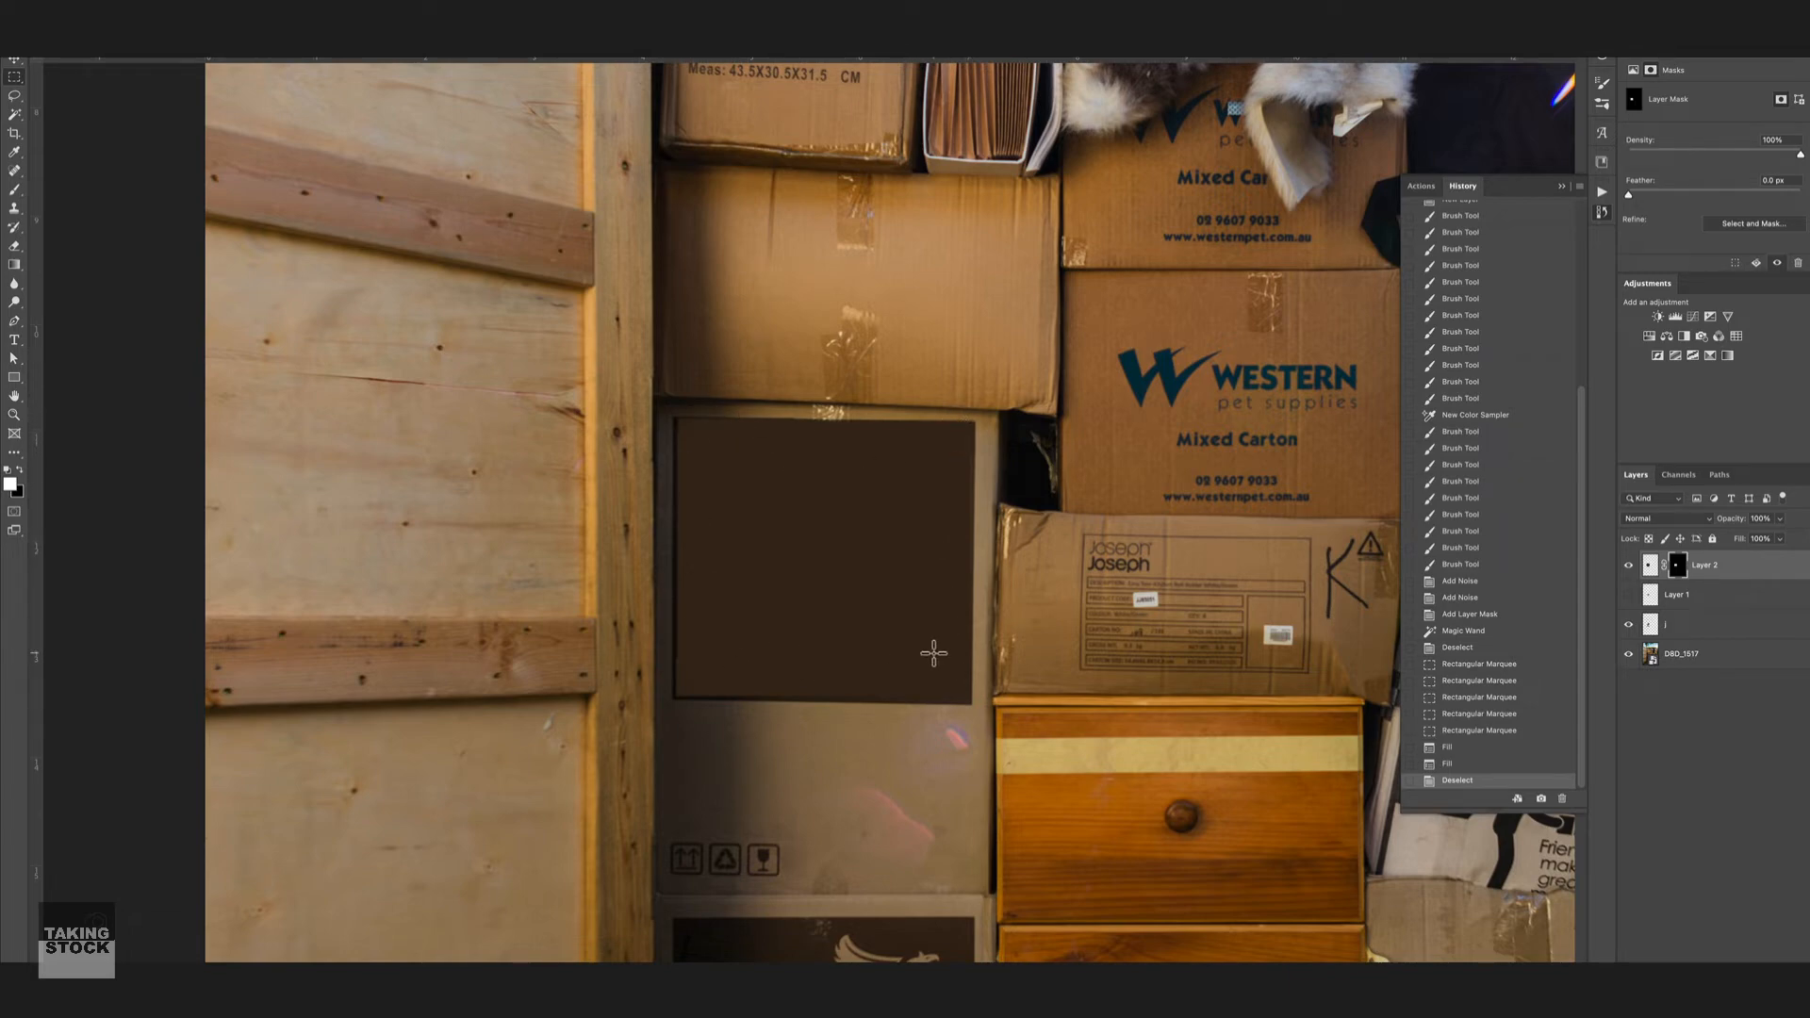
Step: Paint white on the mask with a very small brush in straight strokes along the dark panel's lower edge
{"action": "key", "text": "b"}
{"action": "key", "text": "bracketleft"}
{"action": "key", "text": "b"}
{"action": "key", "text": "bracketleft"}
{"action": "key", "text": "bracketleft"}
{"action": "key", "text": "bracketleft"}
{"action": "key", "text": "bracketleft"}
{"action": "key", "text": "bracketleft"}
{"action": "key", "text": "bracketleft"}
{"action": "key", "text": "bracketleft"}
{"action": "left_click", "coordinate": [677, 699]}
{"action": "left_click", "coordinate": [970, 704], "text": "shift"}
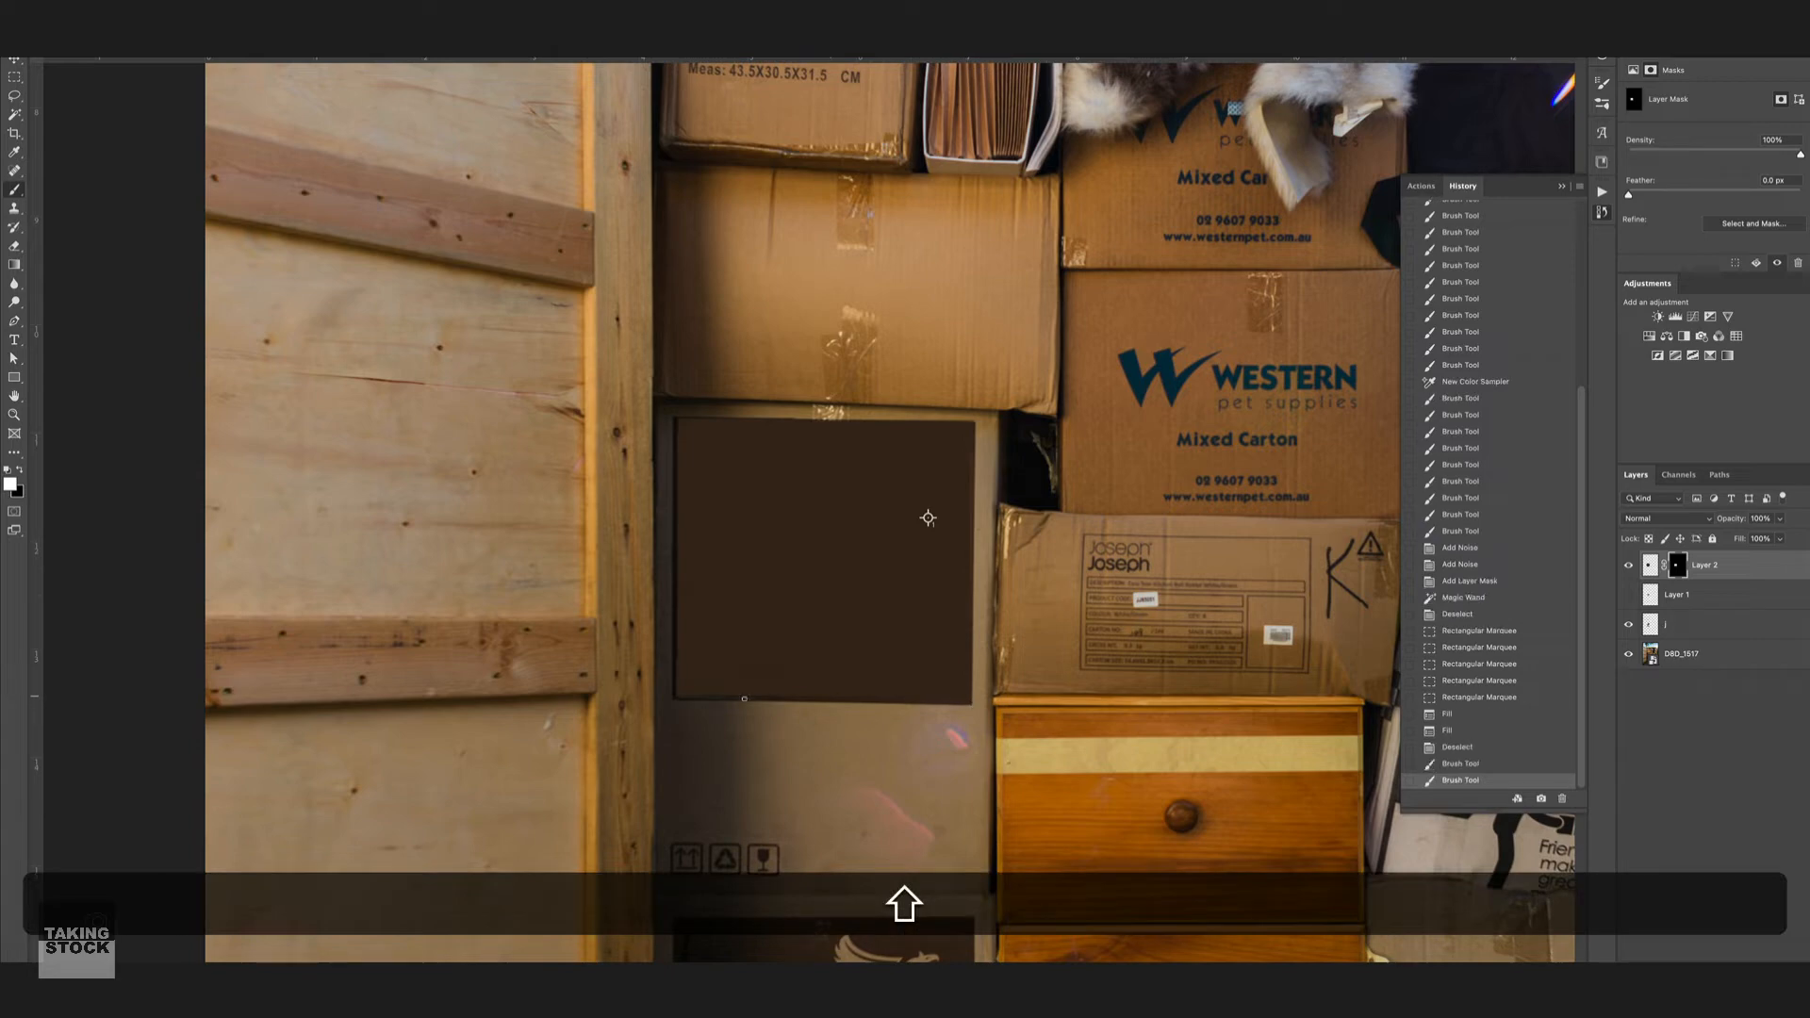
{"action": "left_click", "coordinate": [678, 698], "text": "shift"}
Step: Extend the white mask with a slightly larger brush in straight strokes along the panel's left, upper and lower edges
{"action": "key", "text": "bracketright"}
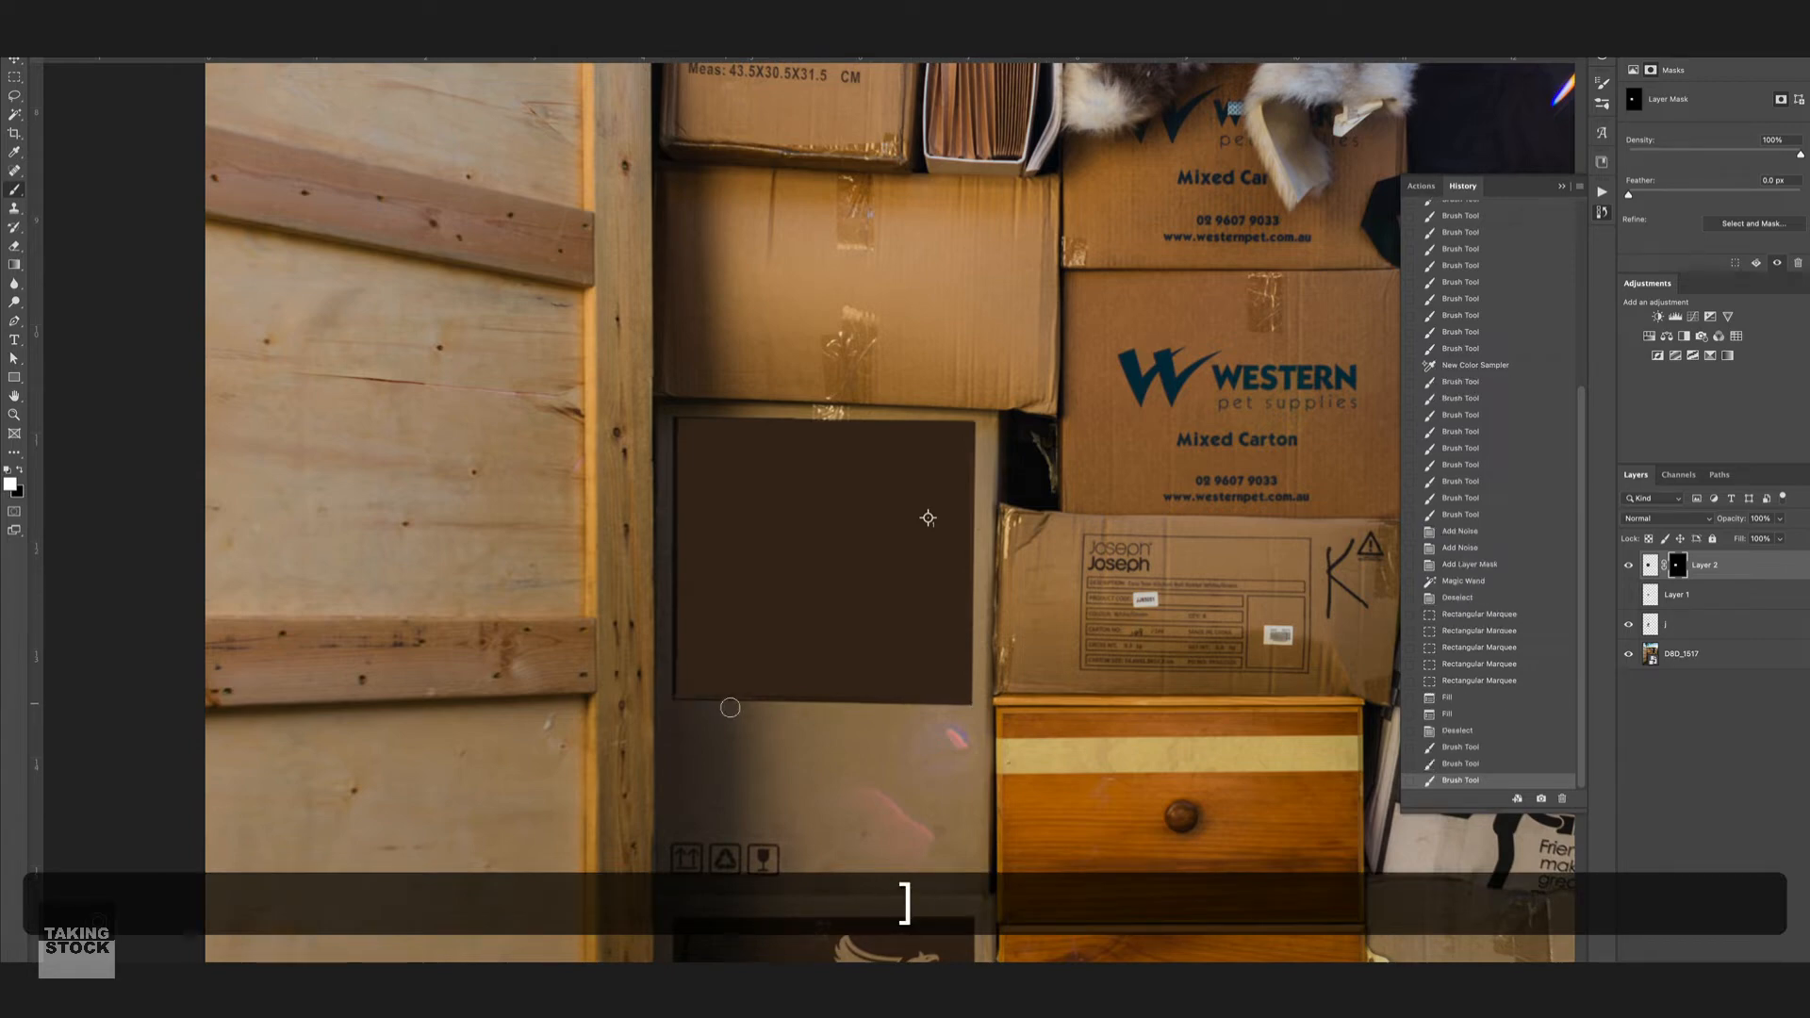
{"action": "left_click", "coordinate": [685, 426], "text": "shift"}
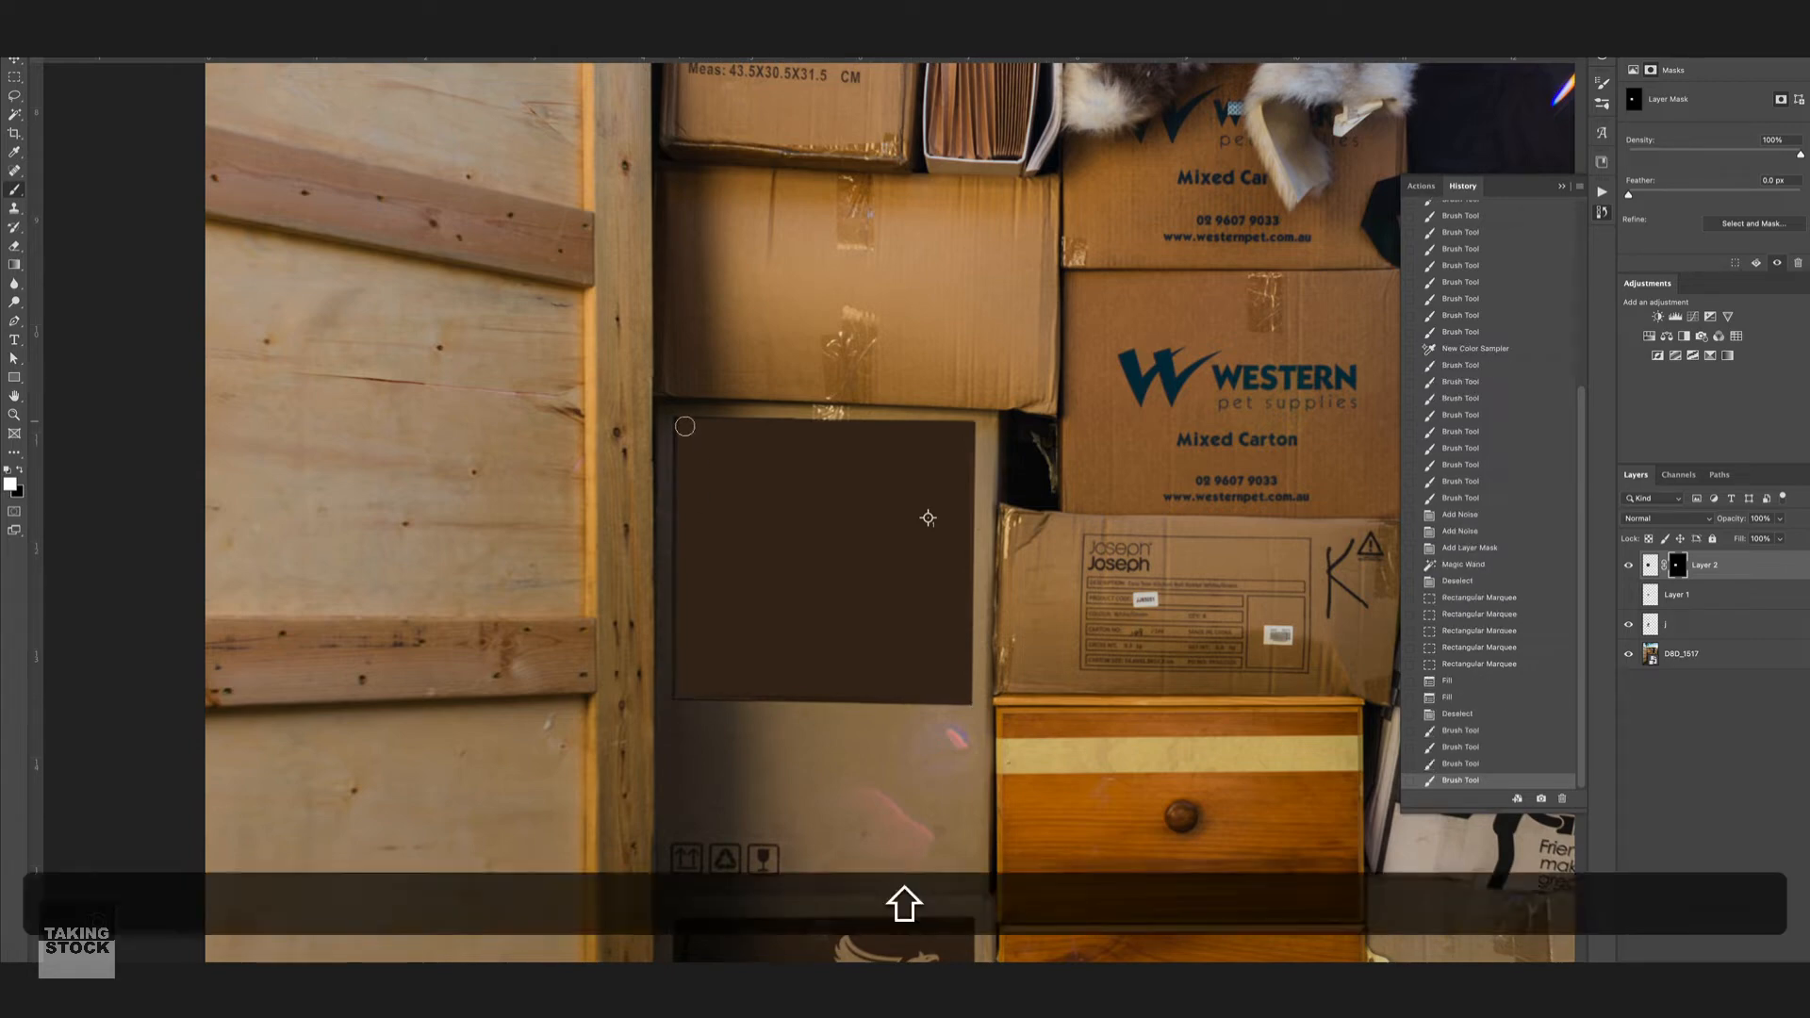
{"action": "left_click", "coordinate": [685, 426], "text": "shift"}
{"action": "left_click", "coordinate": [968, 430], "text": "shift"}
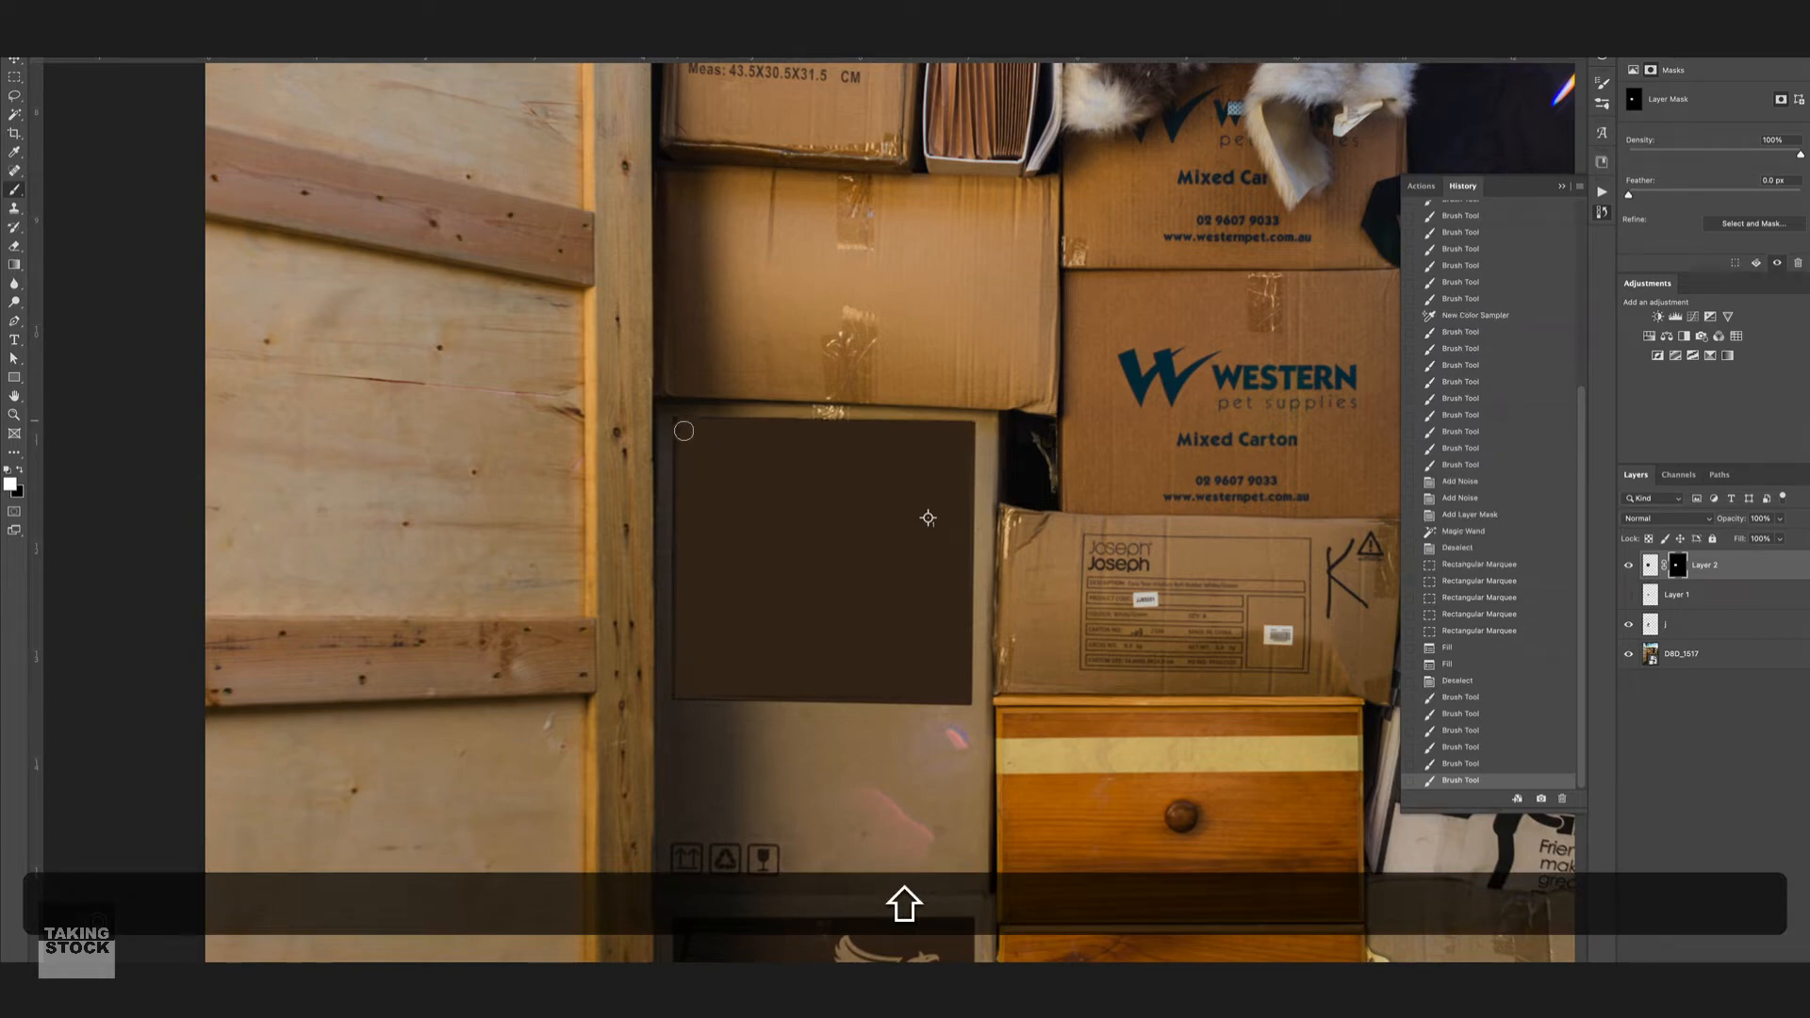
{"action": "left_click", "coordinate": [683, 431], "text": "shift"}
{"action": "left_click", "coordinate": [682, 702], "text": "shift"}
{"action": "left_click", "coordinate": [967, 702], "text": "shift"}
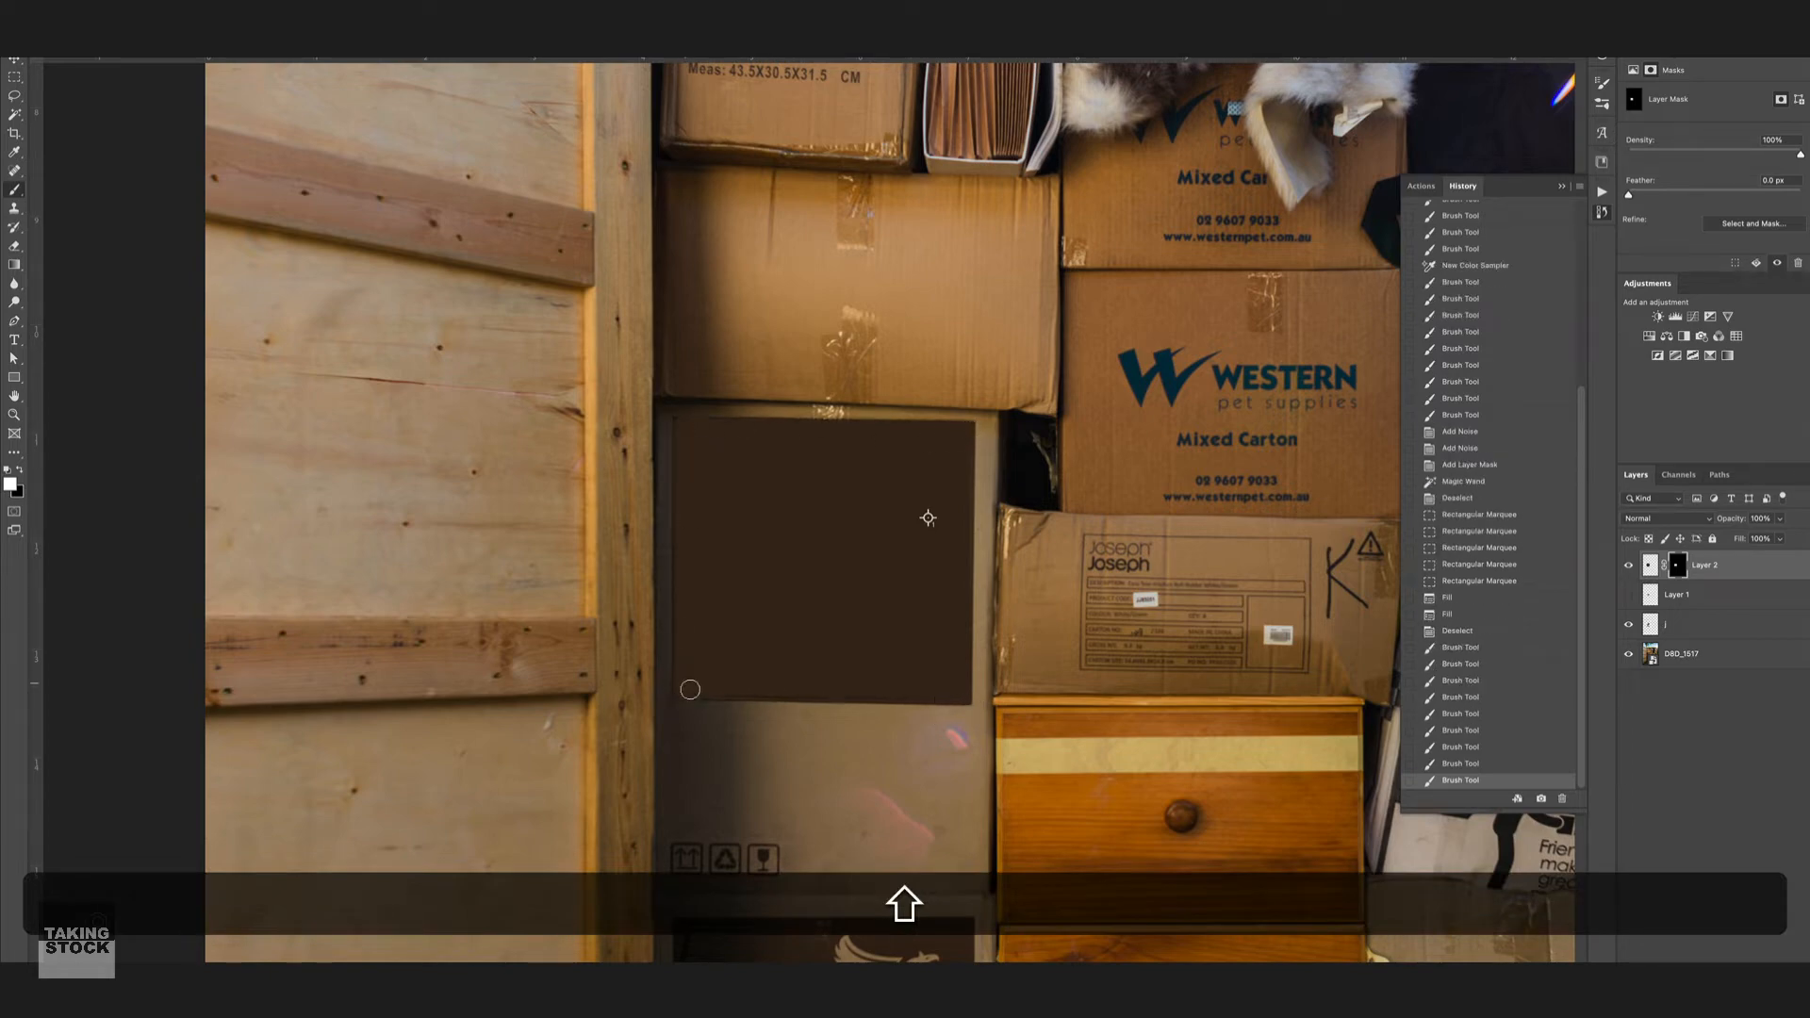
{"action": "left_click", "coordinate": [690, 699], "text": "shift"}
{"action": "left_click", "coordinate": [967, 704], "text": "shift"}
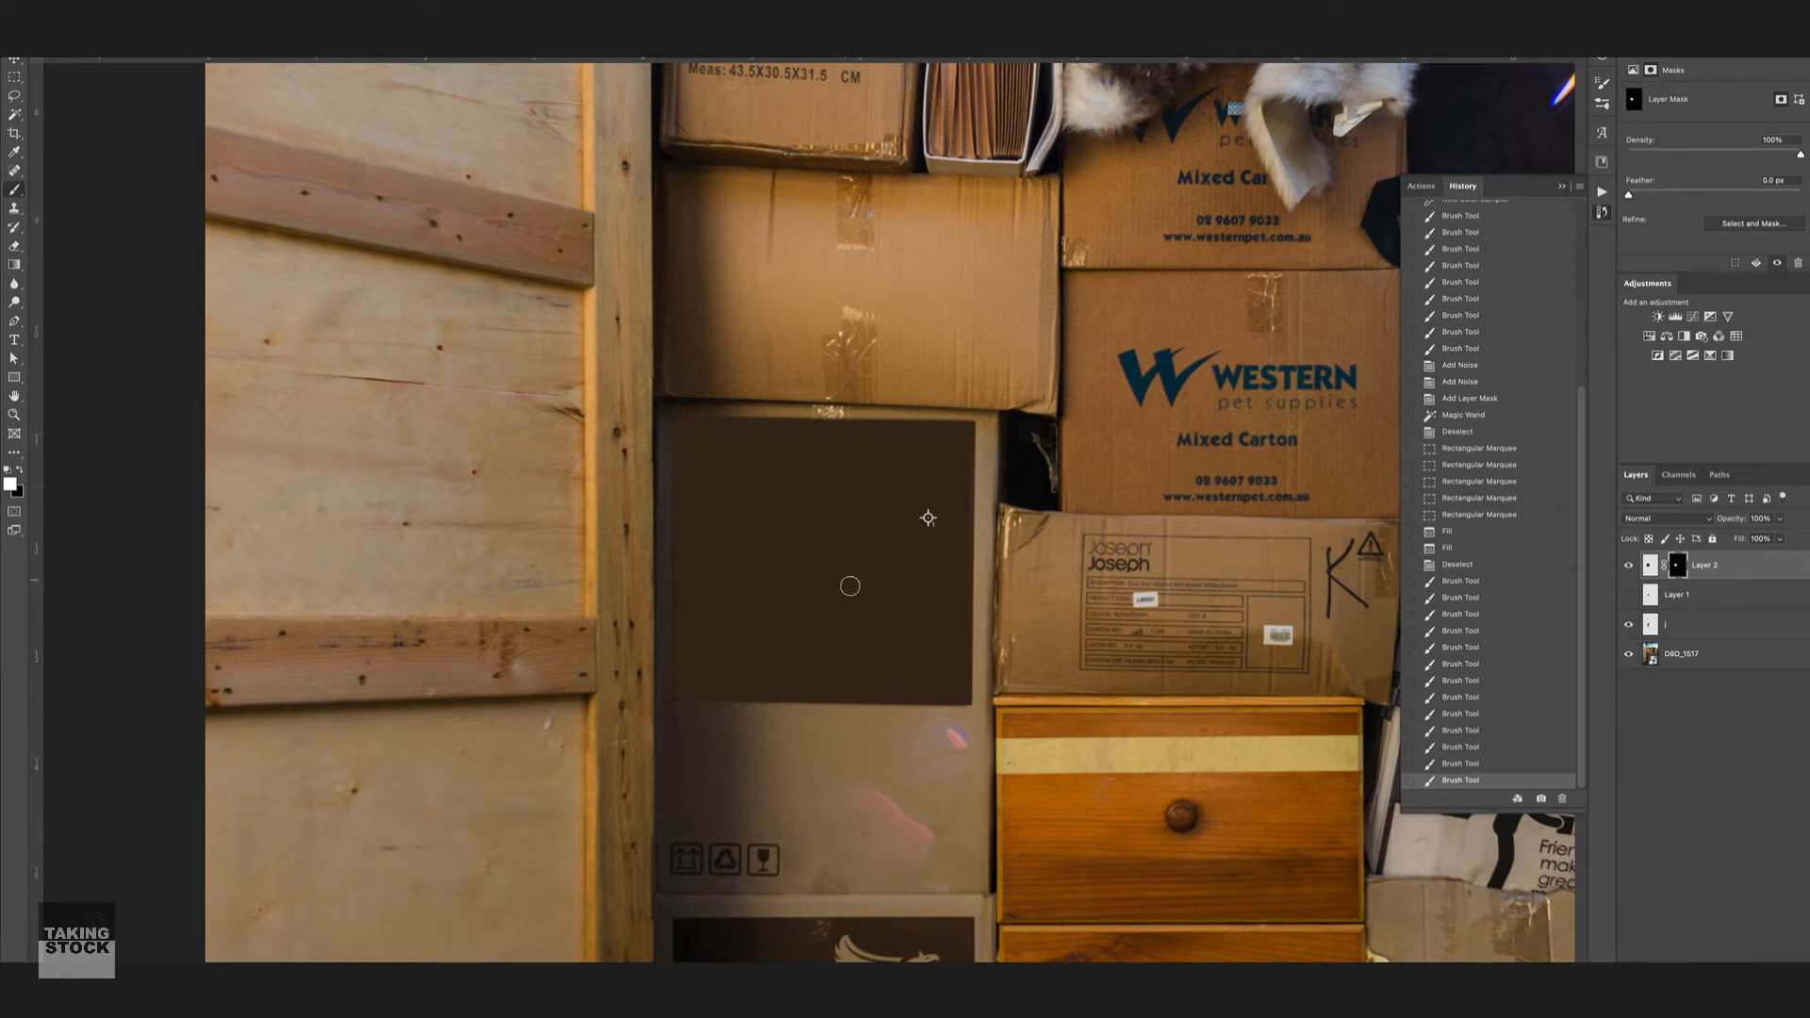
Step: Display the mask as a red overlay, paint white to straighten the panel's right edge with a smaller brush, and hide the overlay
{"action": "key", "text": "backslash"}
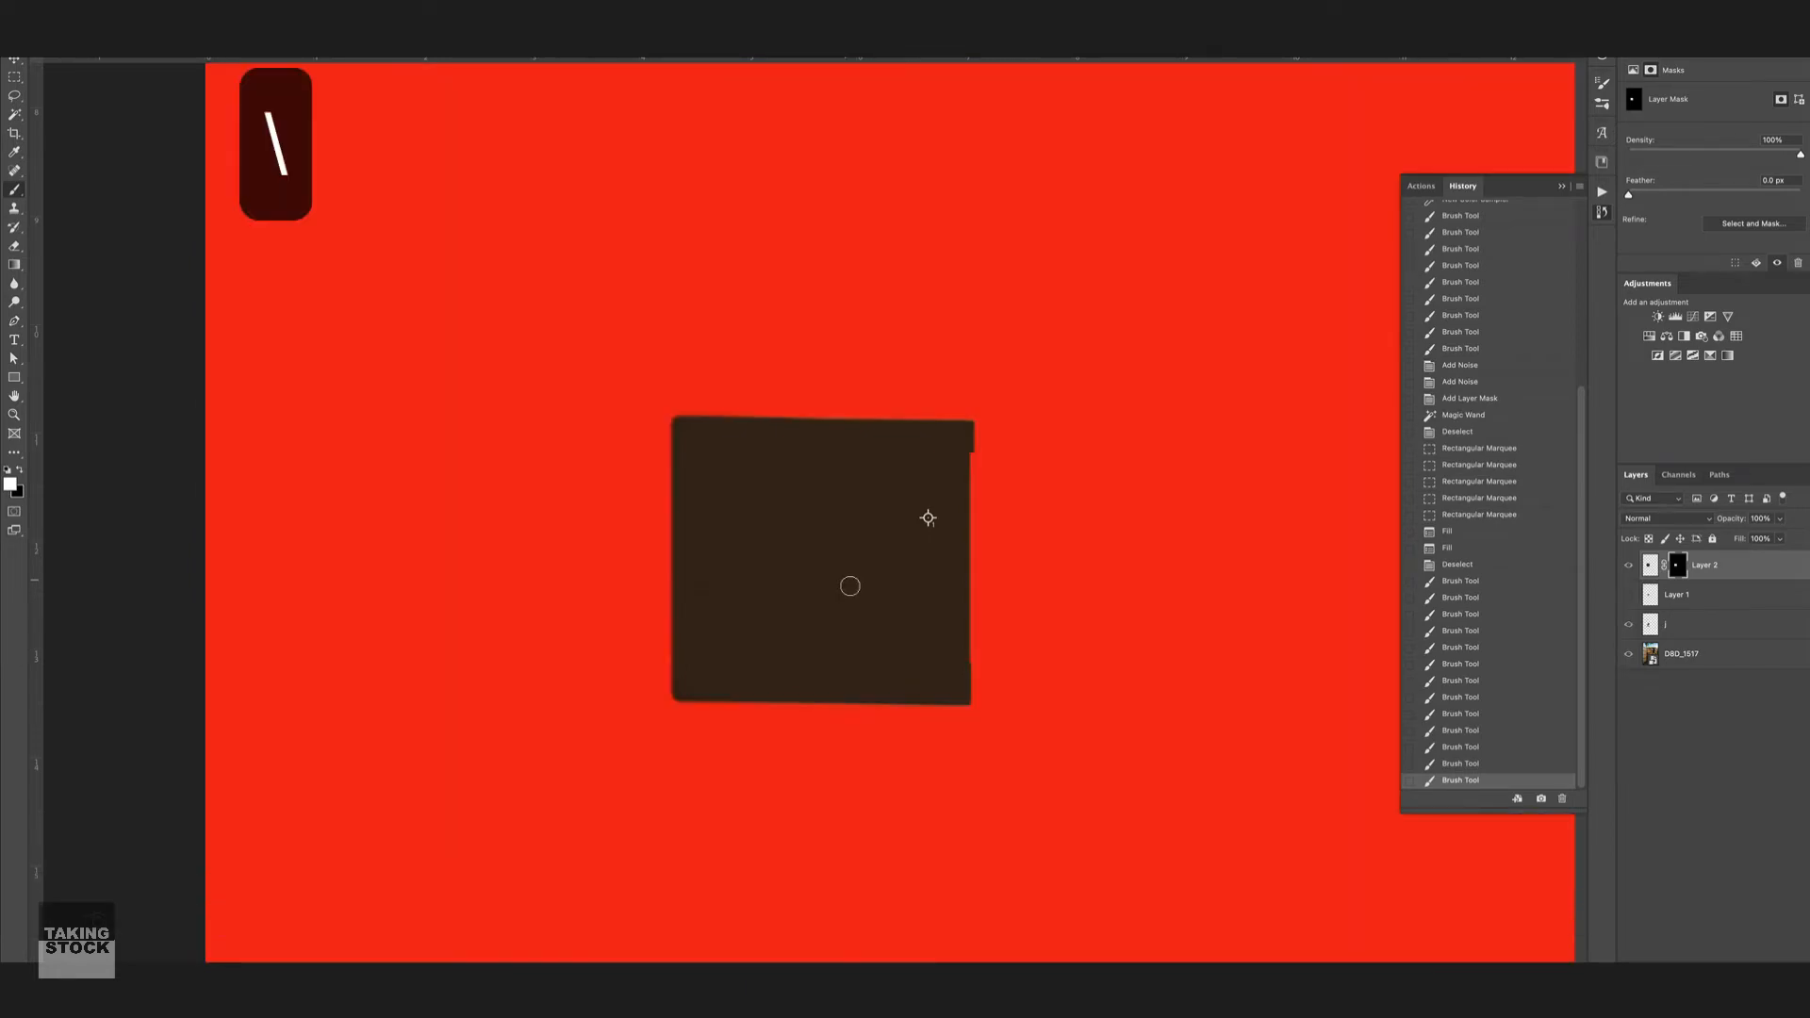
{"action": "key", "text": "bracketleft"}
{"action": "left_click", "coordinate": [971, 700]}
{"action": "left_click", "coordinate": [973, 445], "text": "shift"}
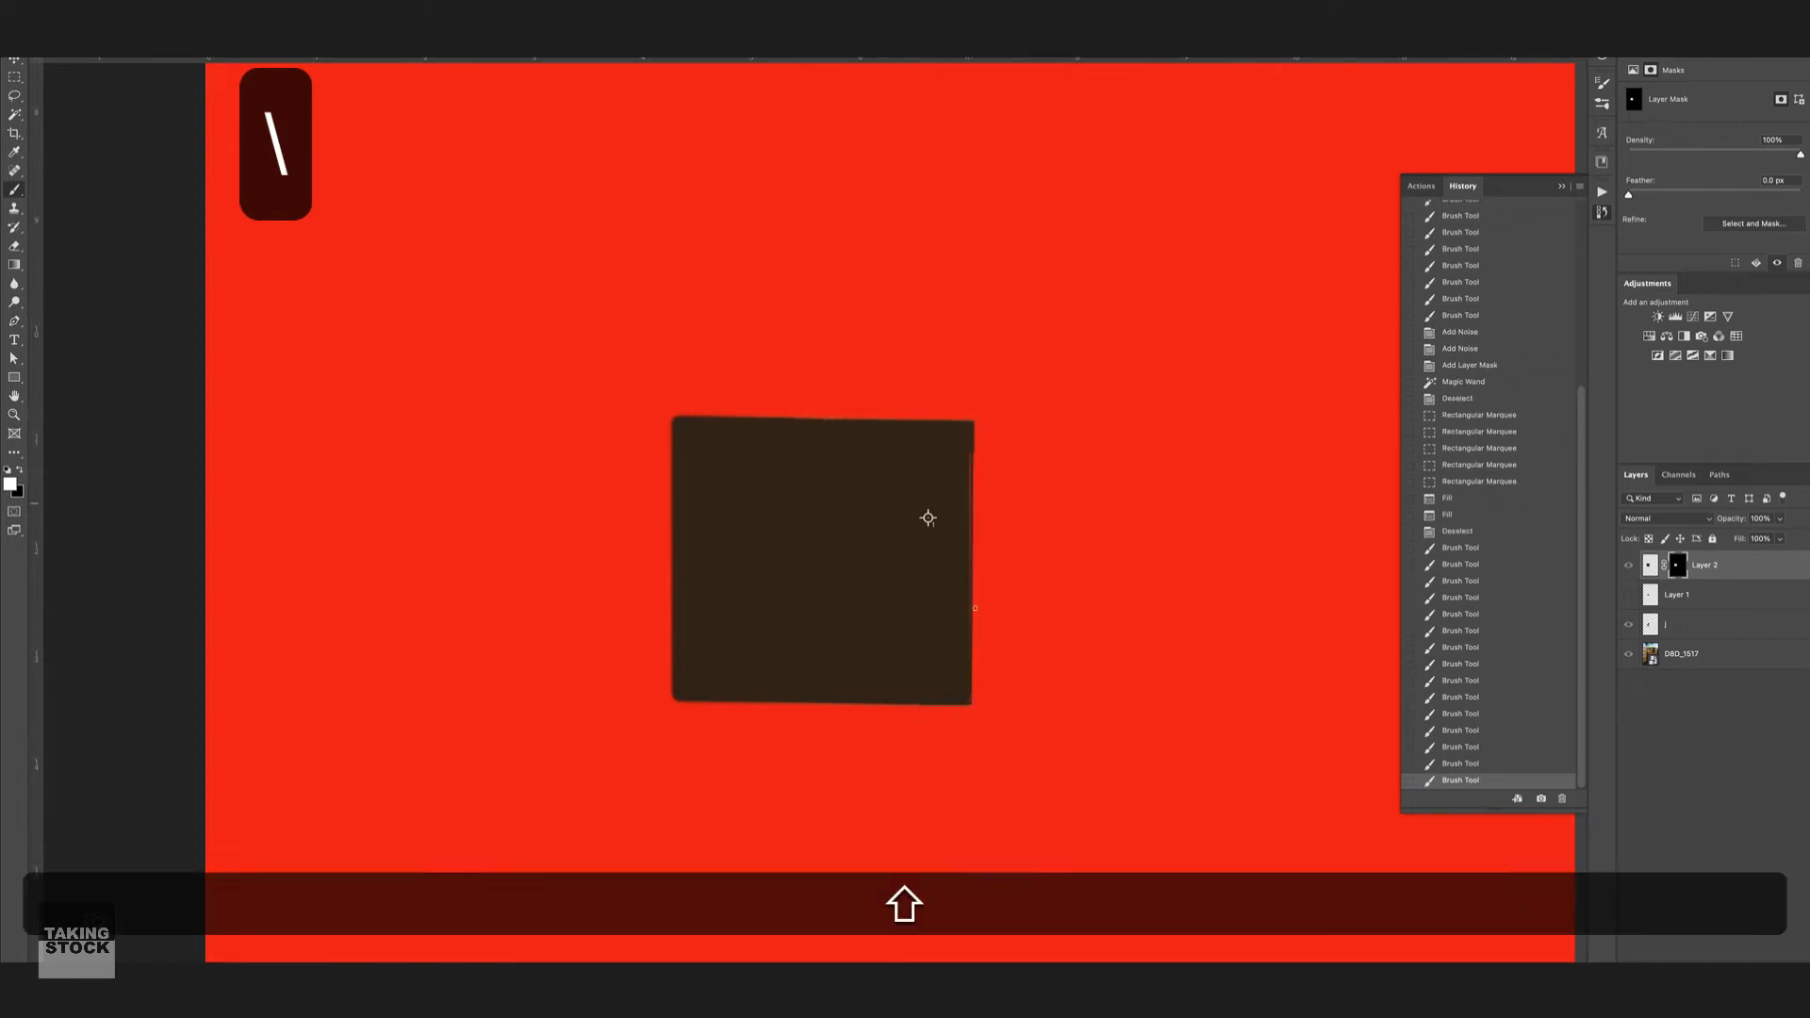
{"action": "left_click", "coordinate": [968, 458], "text": "shift"}
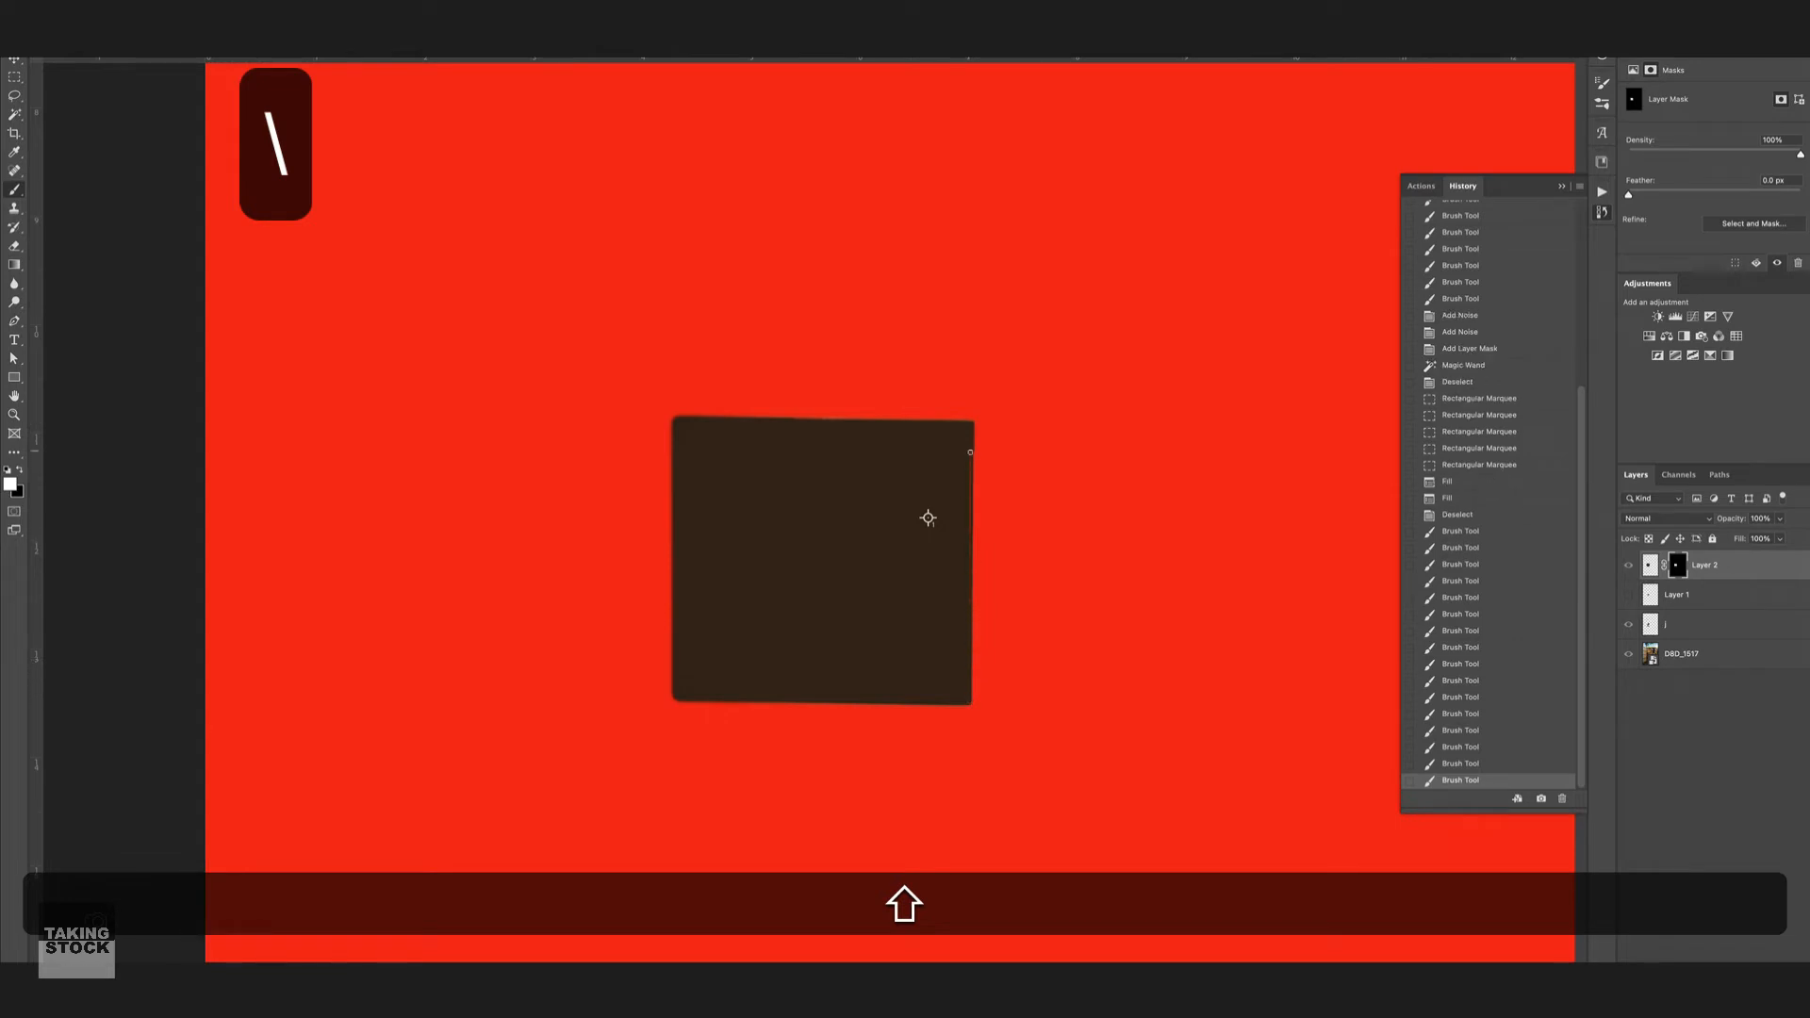
{"action": "left_click", "coordinate": [973, 434], "text": "shift"}
{"action": "left_click", "coordinate": [972, 426], "text": "shift"}
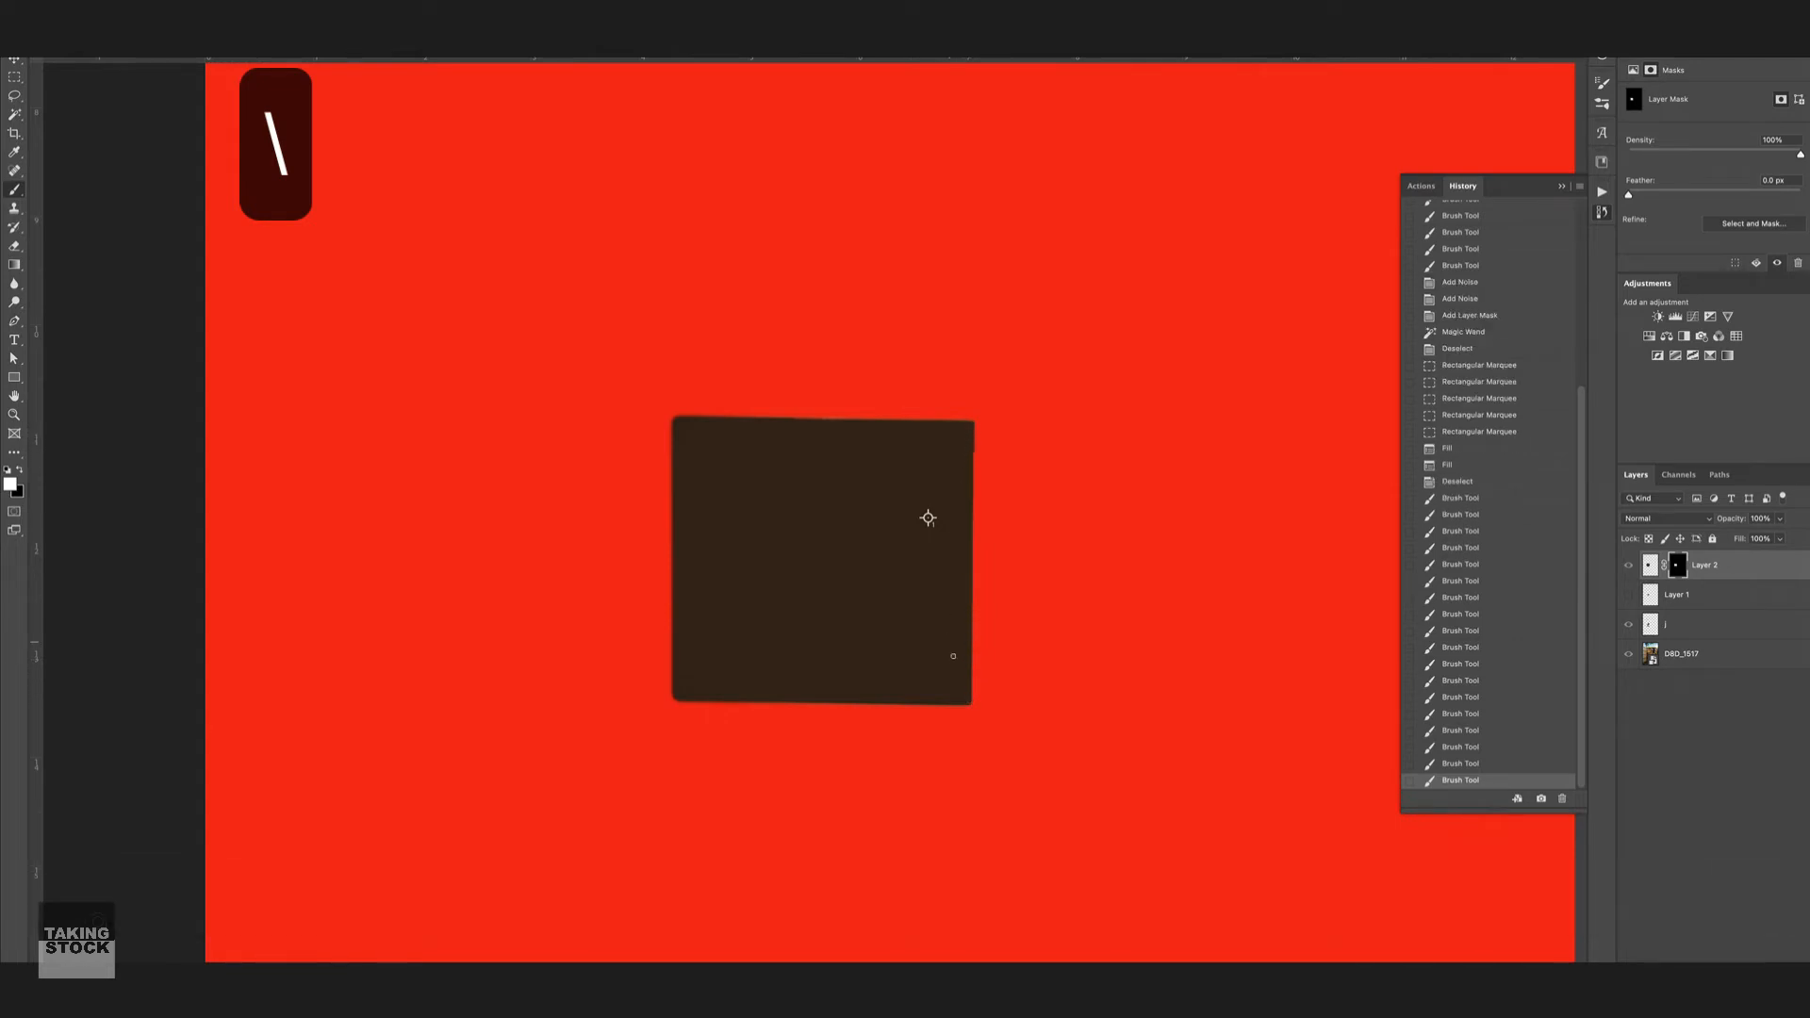
{"action": "left_click", "coordinate": [971, 704], "text": "shift"}
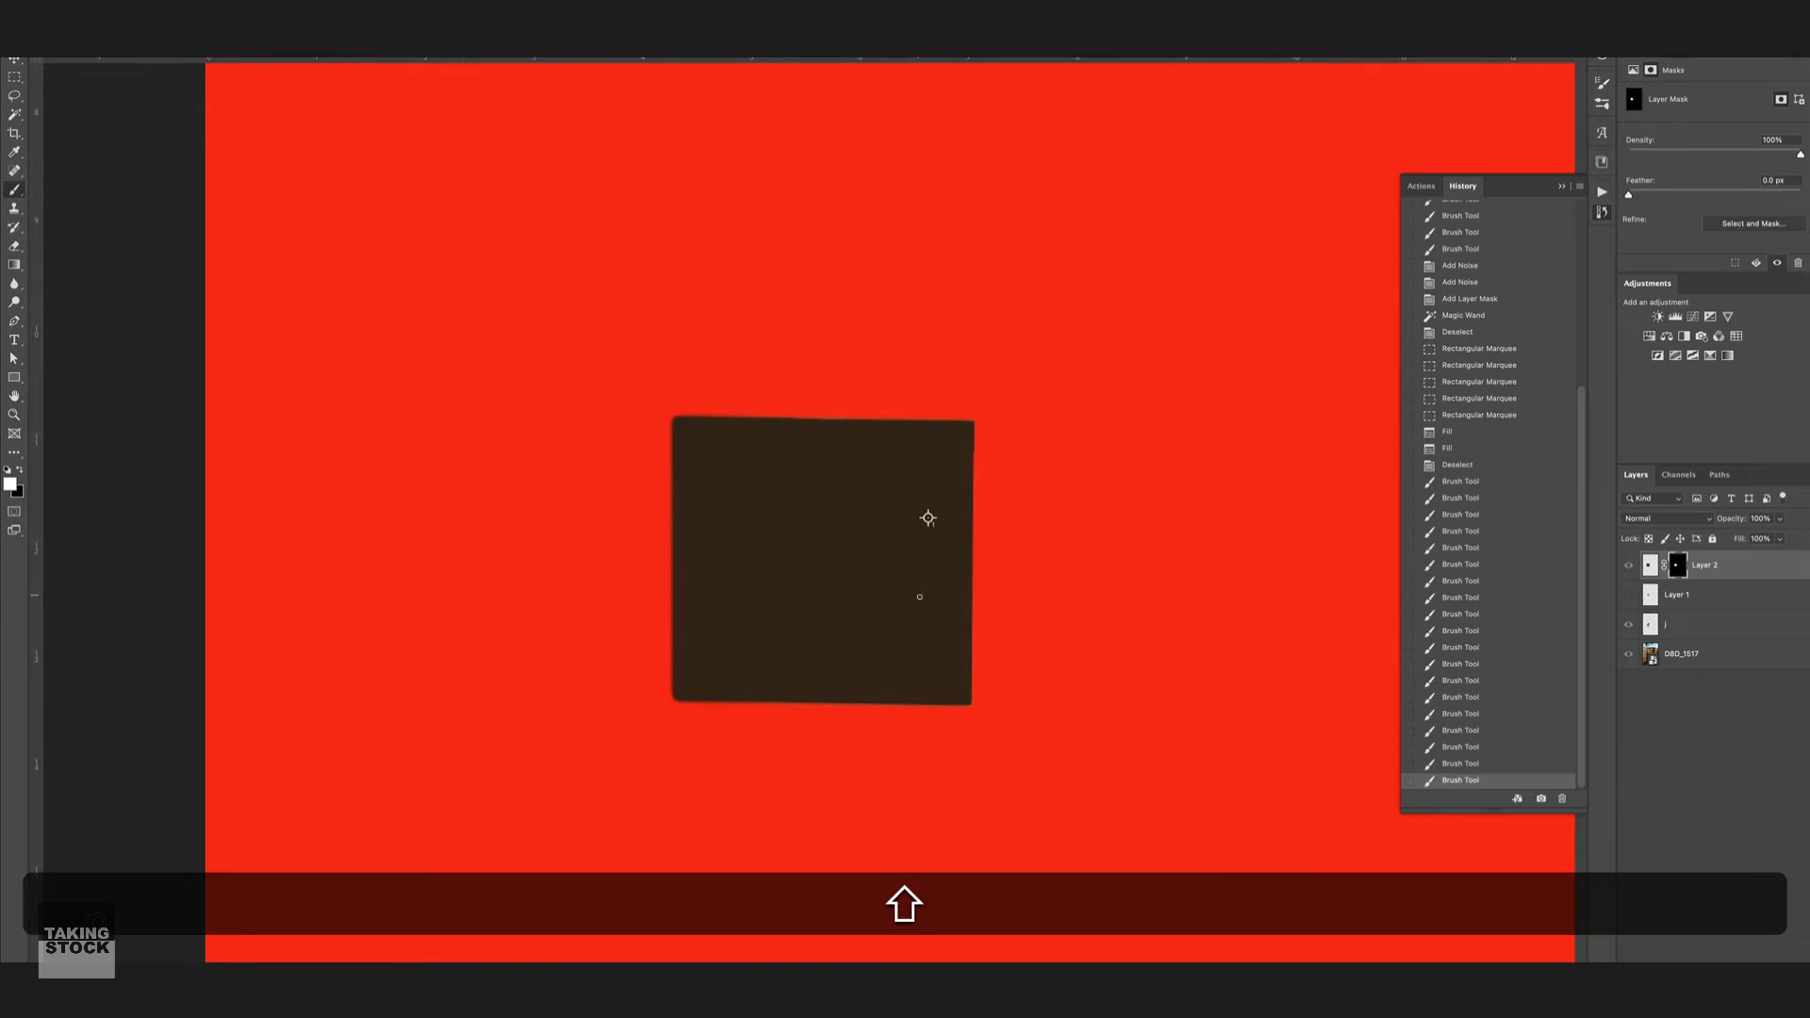
{"action": "key", "text": "backslash"}
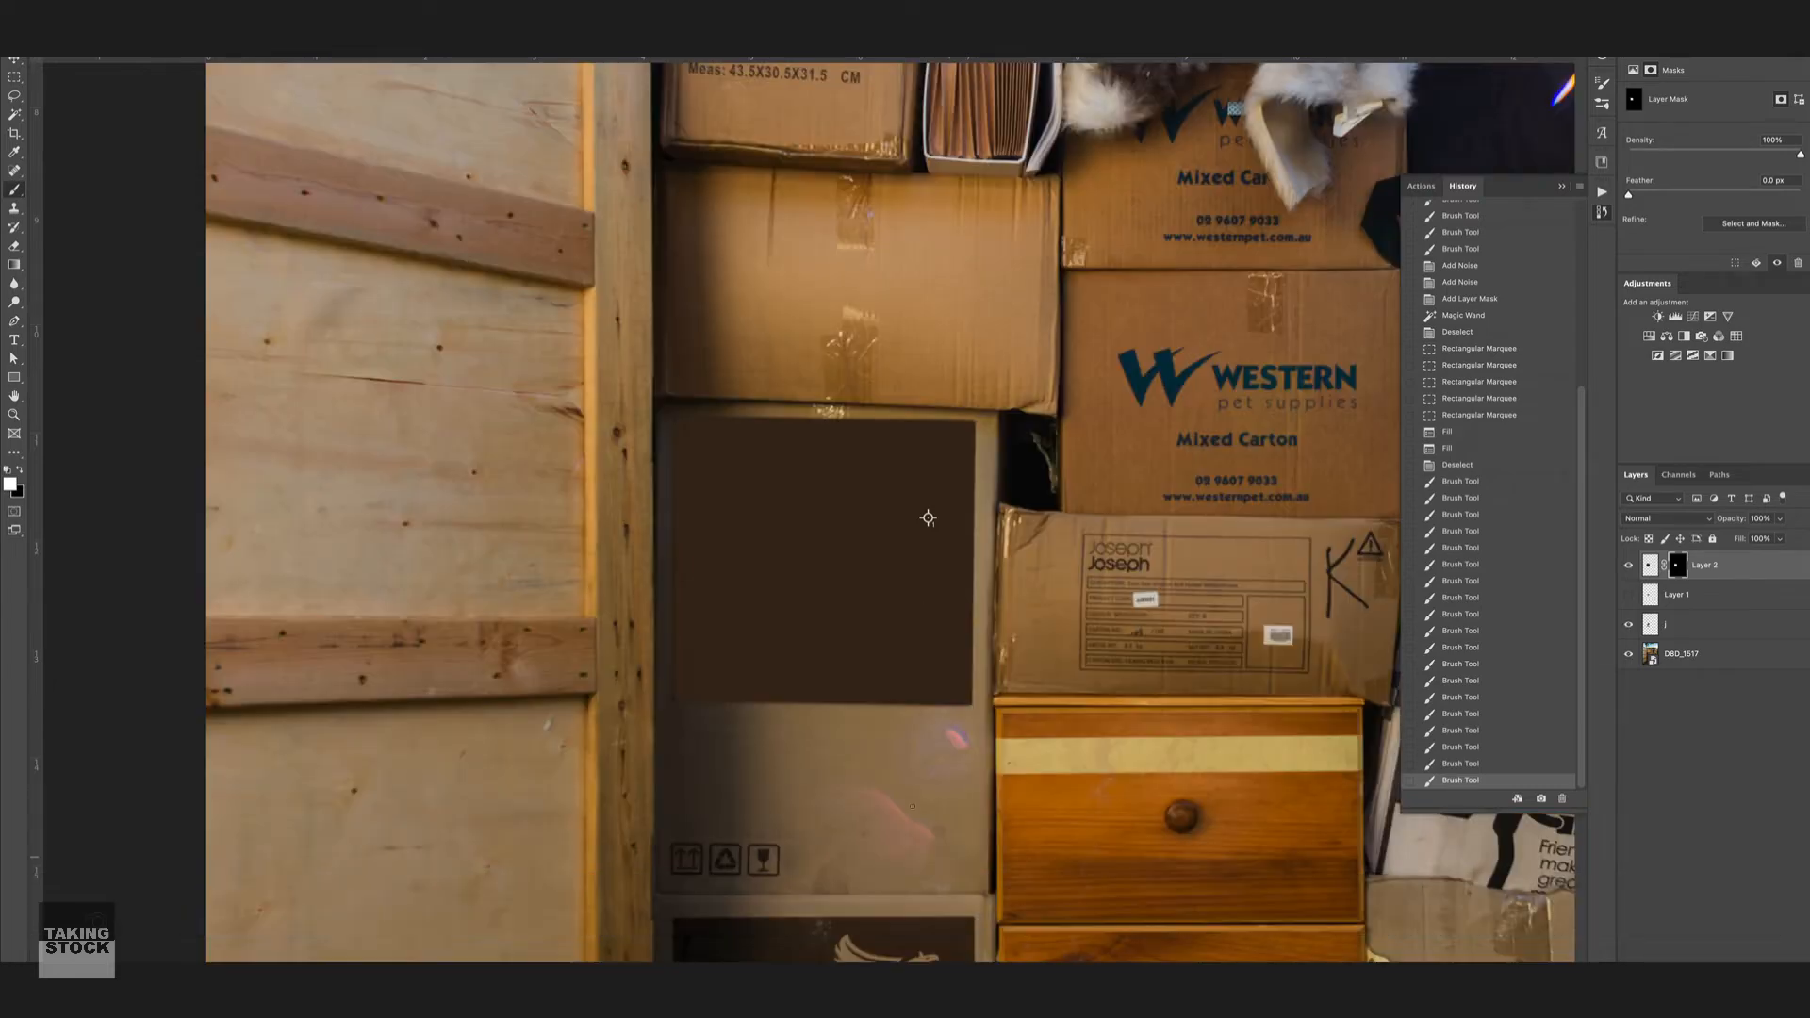
Step: Target Layer 2's image pixels and darken the dark panel's left side using the Burn tool with an enlarged brush
{"action": "key", "text": "super+minus"}
{"action": "key", "text": "super+minus"}
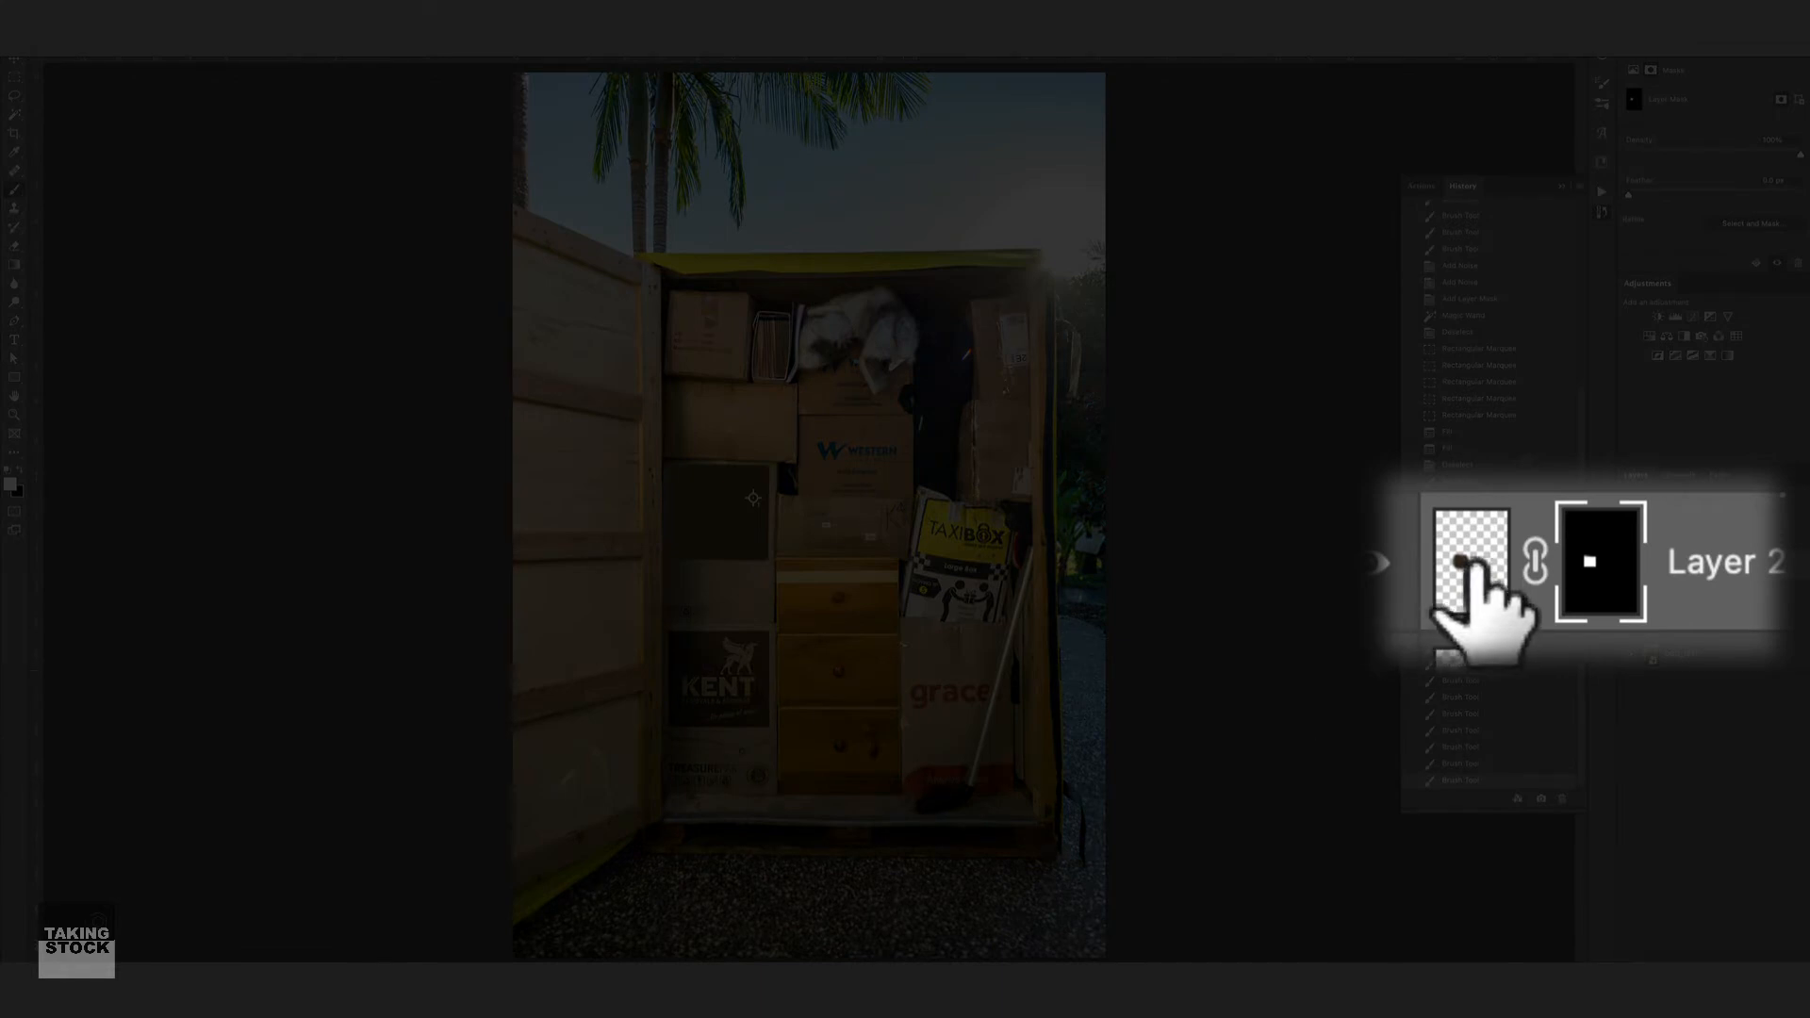
{"action": "left_click", "coordinate": [1469, 567]}
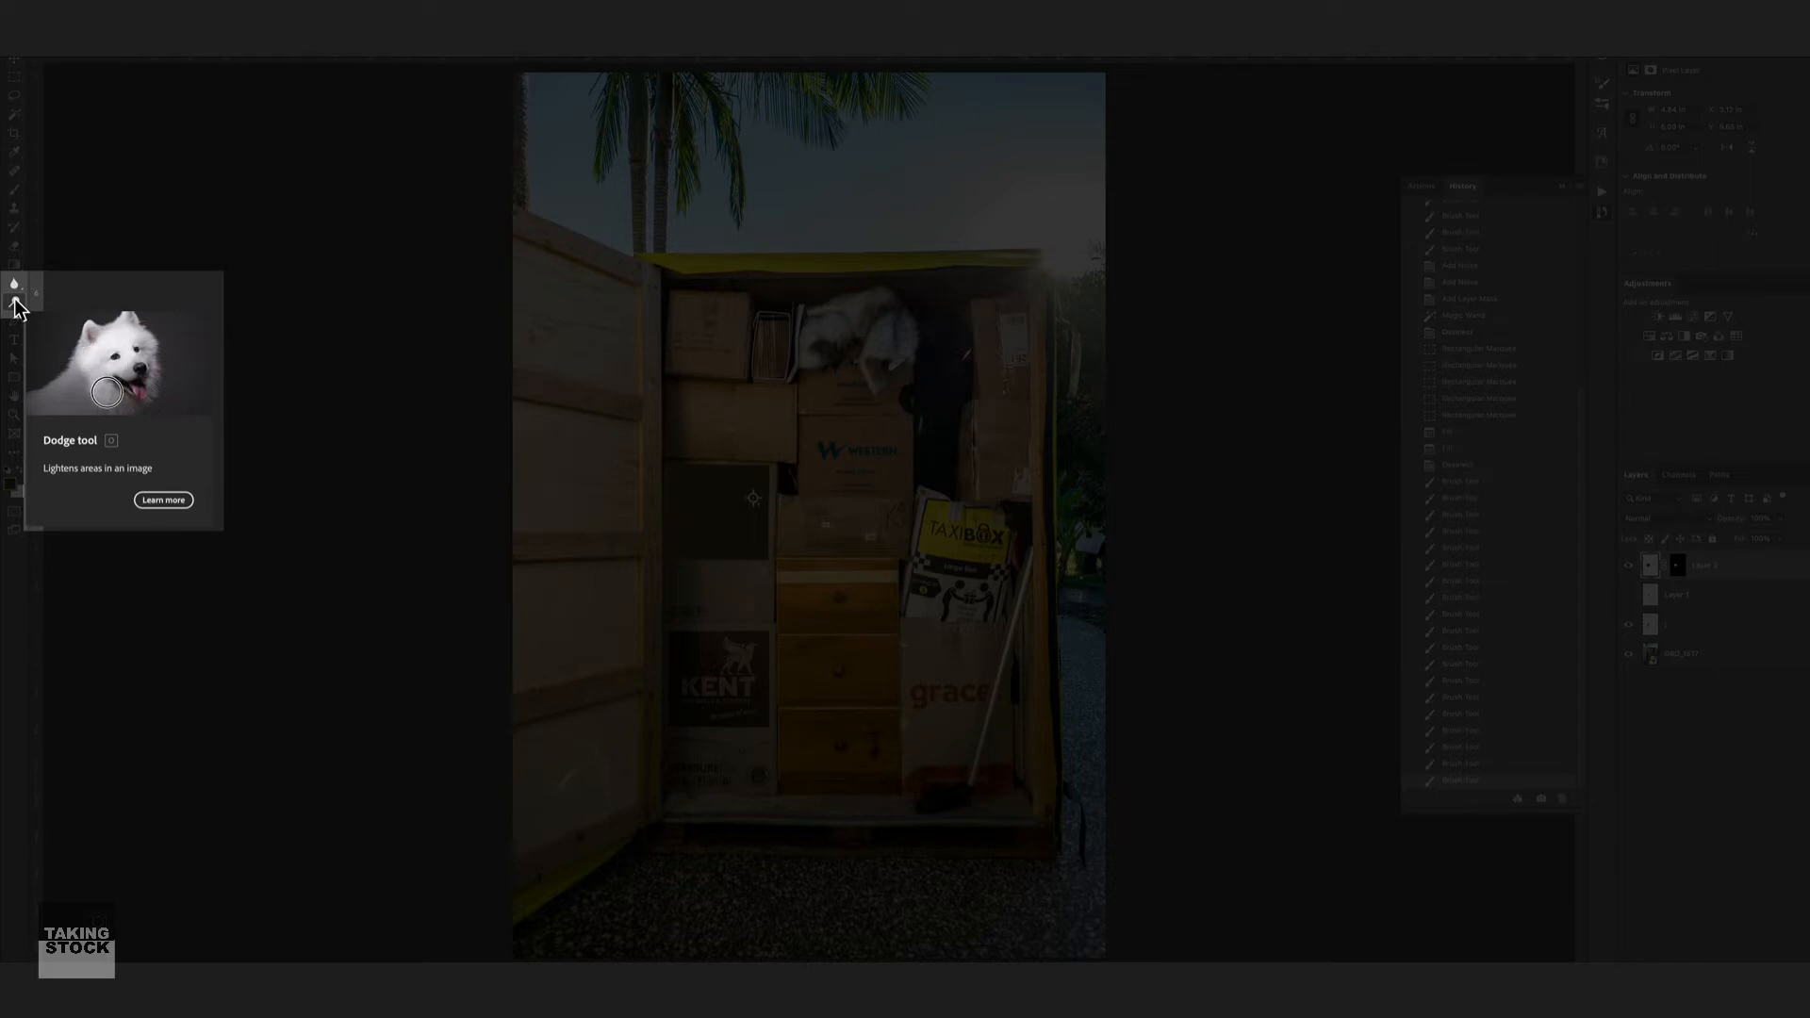
{"action": "key", "text": "shift+o"}
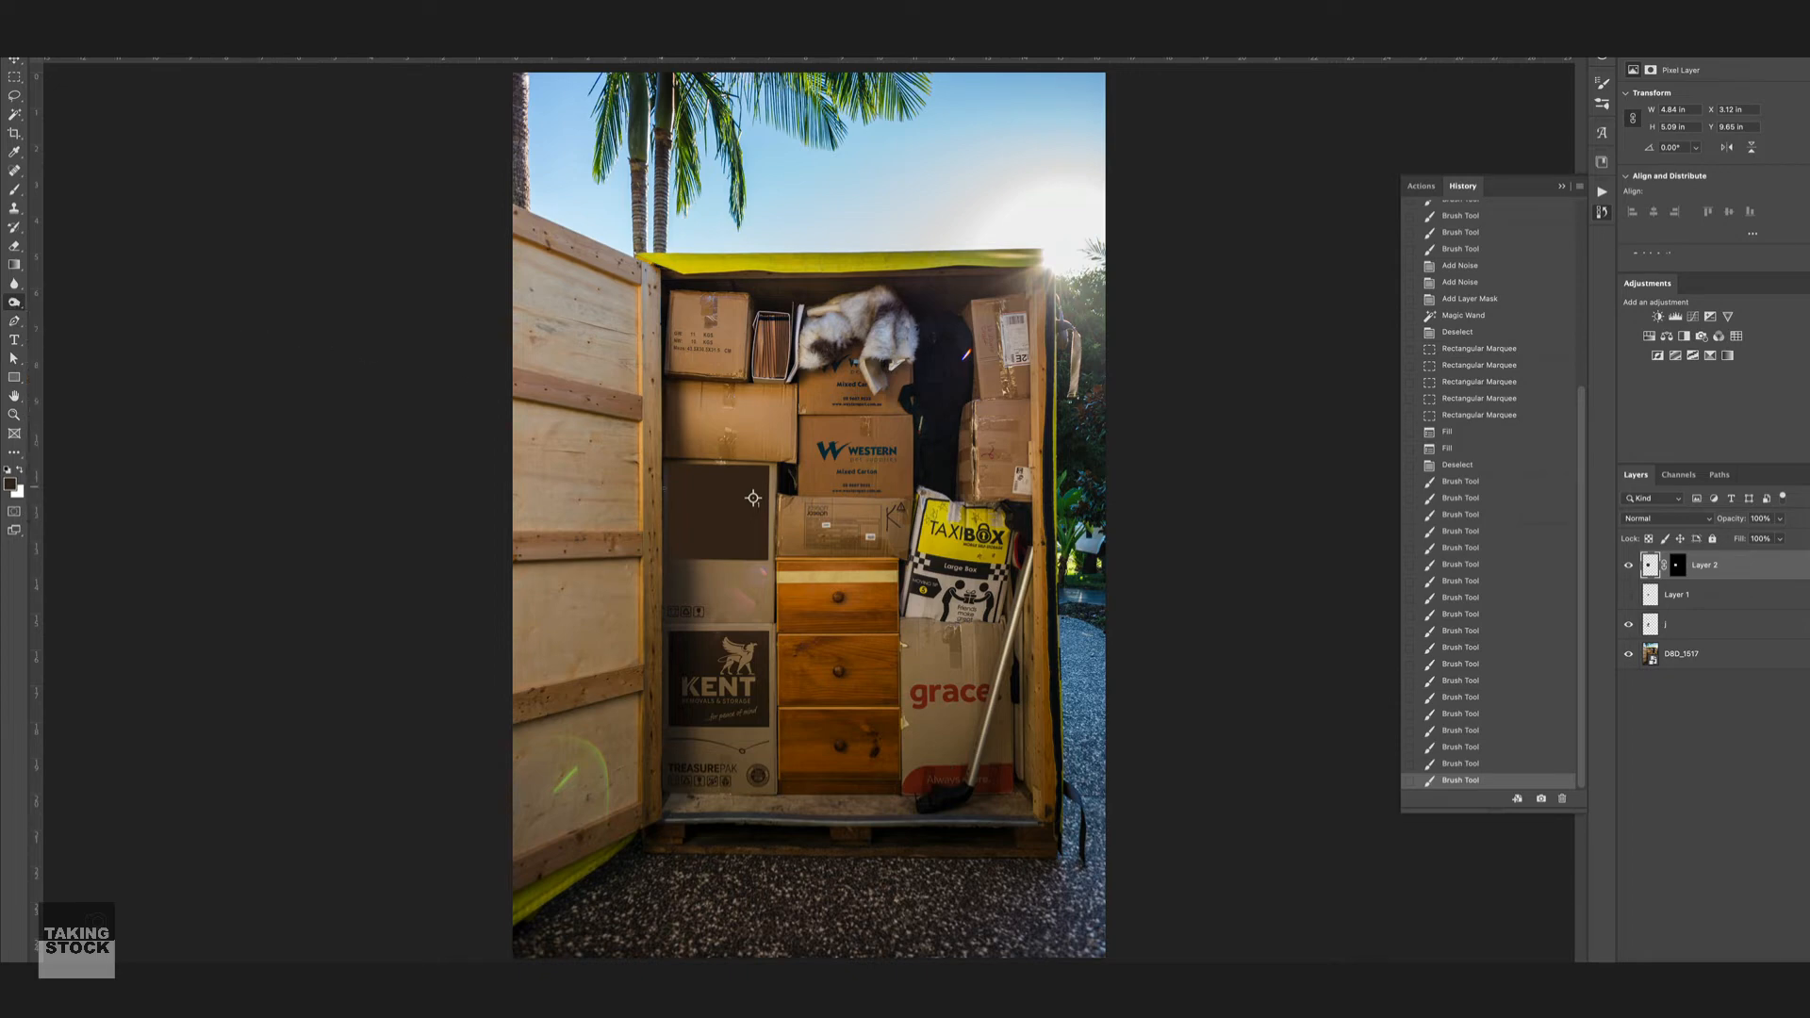
{"action": "key", "text": "bracketright"}
{"action": "key", "text": "bracketright"}
{"action": "key", "text": "bracketright"}
{"action": "key", "text": "bracketright"}
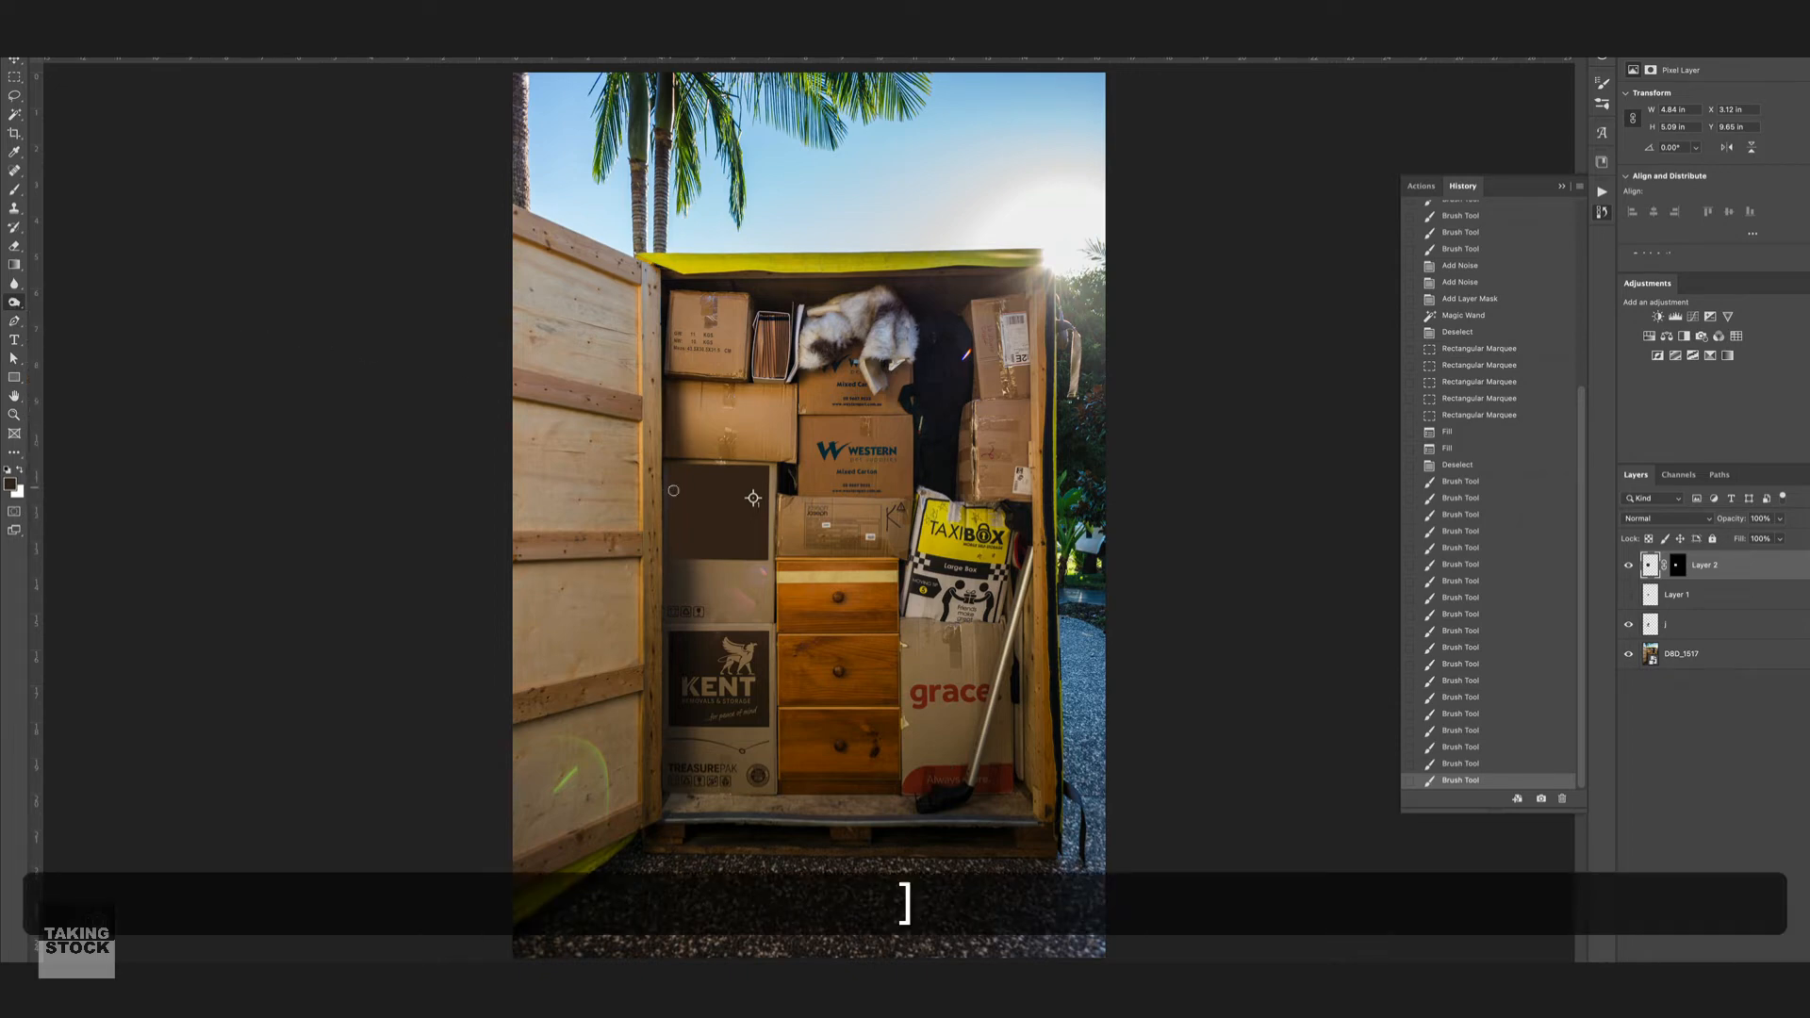
{"action": "key", "text": "bracketright"}
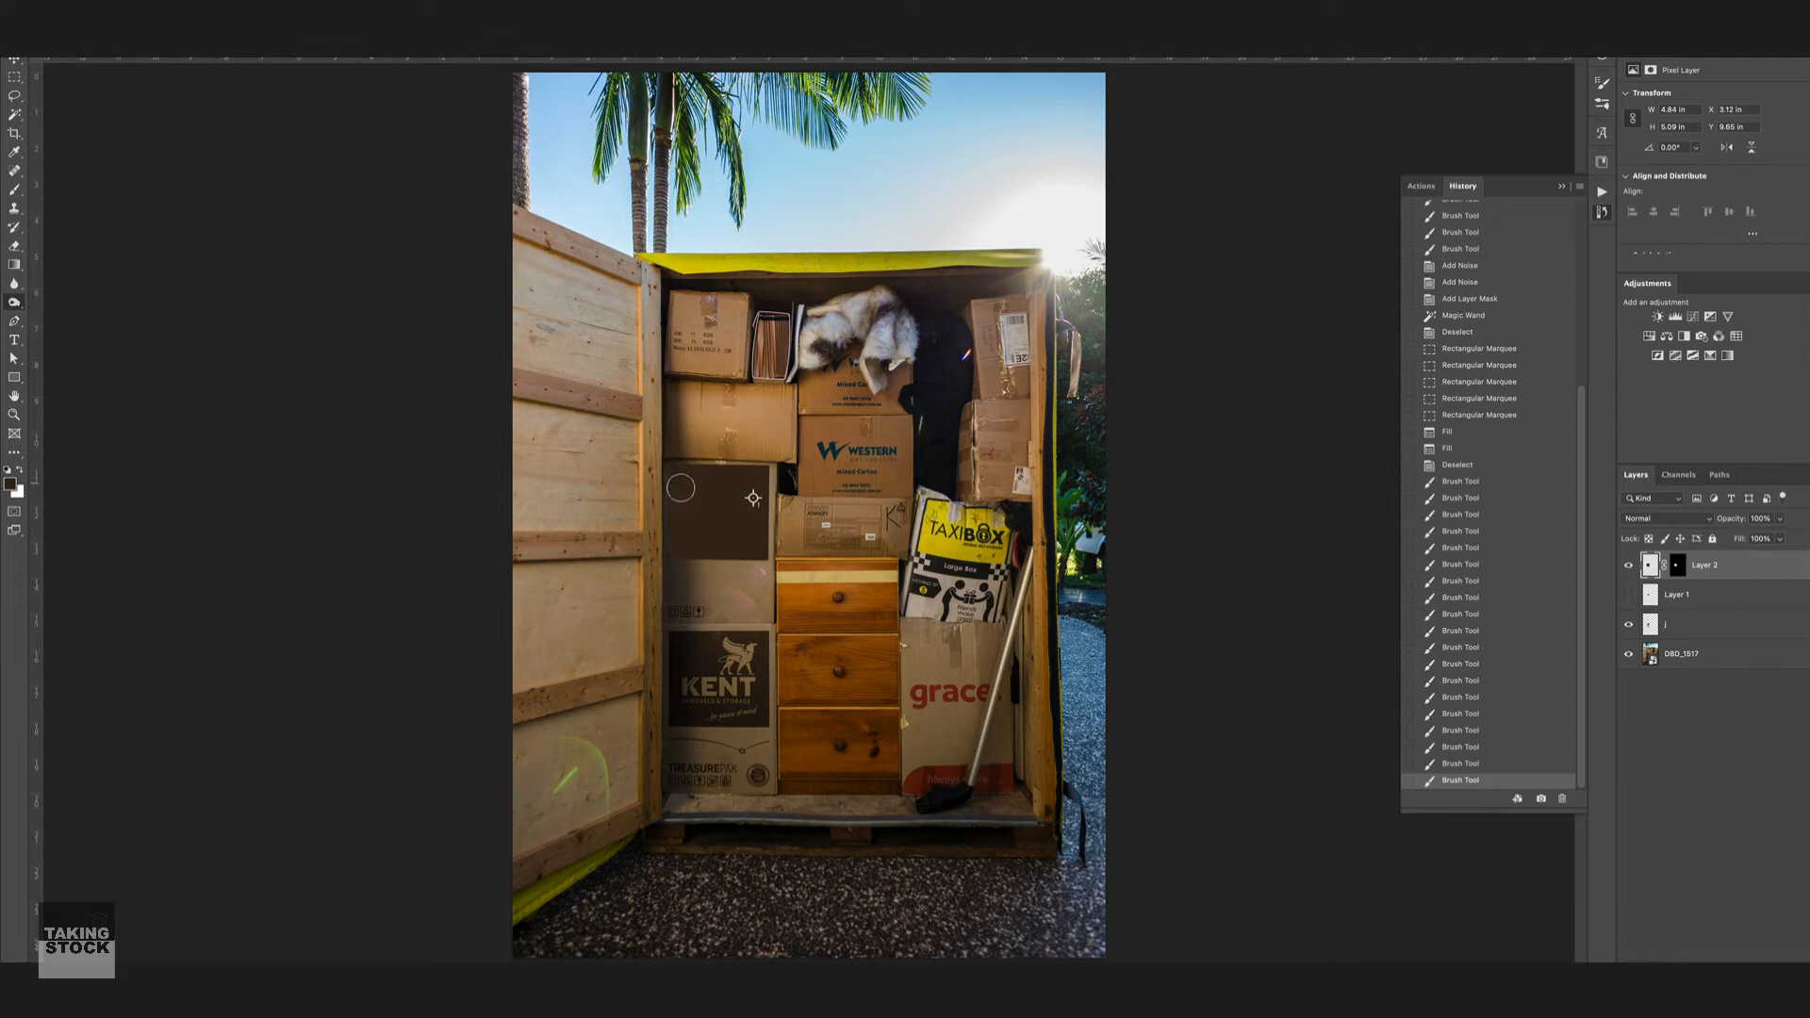
{"action": "left_click", "coordinate": [679, 558]}
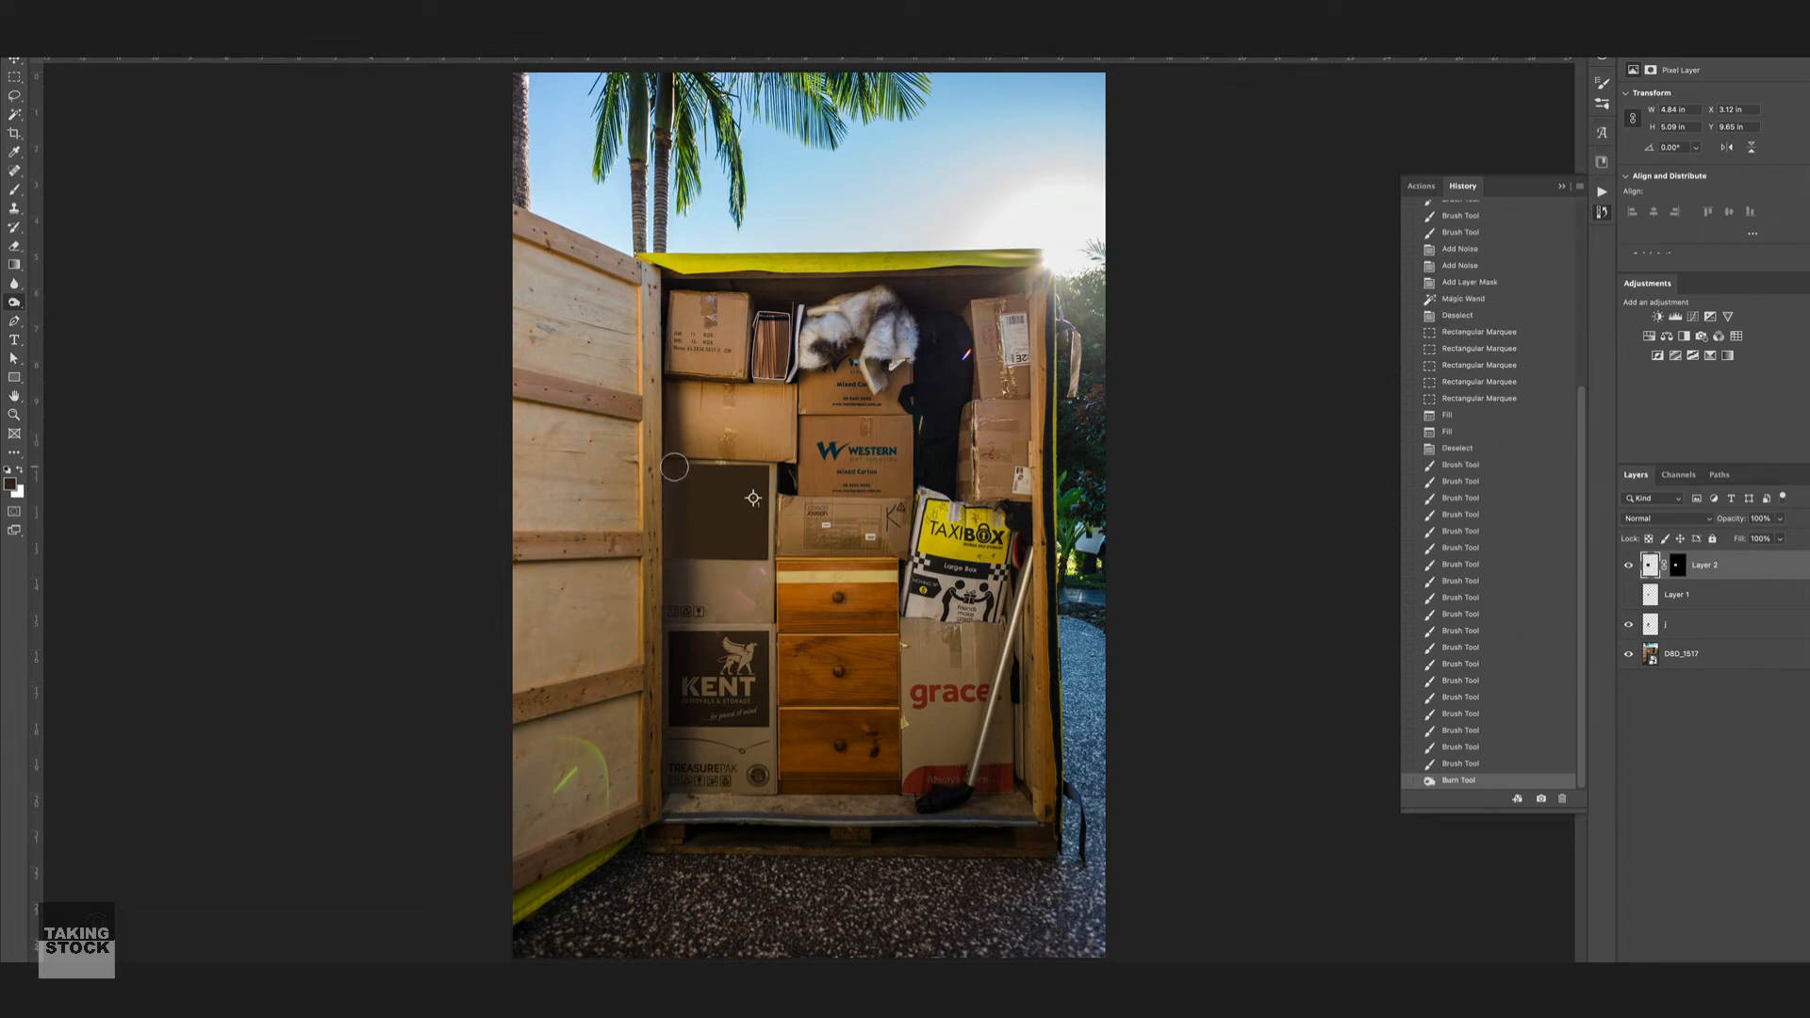
{"action": "left_click", "coordinate": [682, 480]}
{"action": "left_click", "coordinate": [679, 466]}
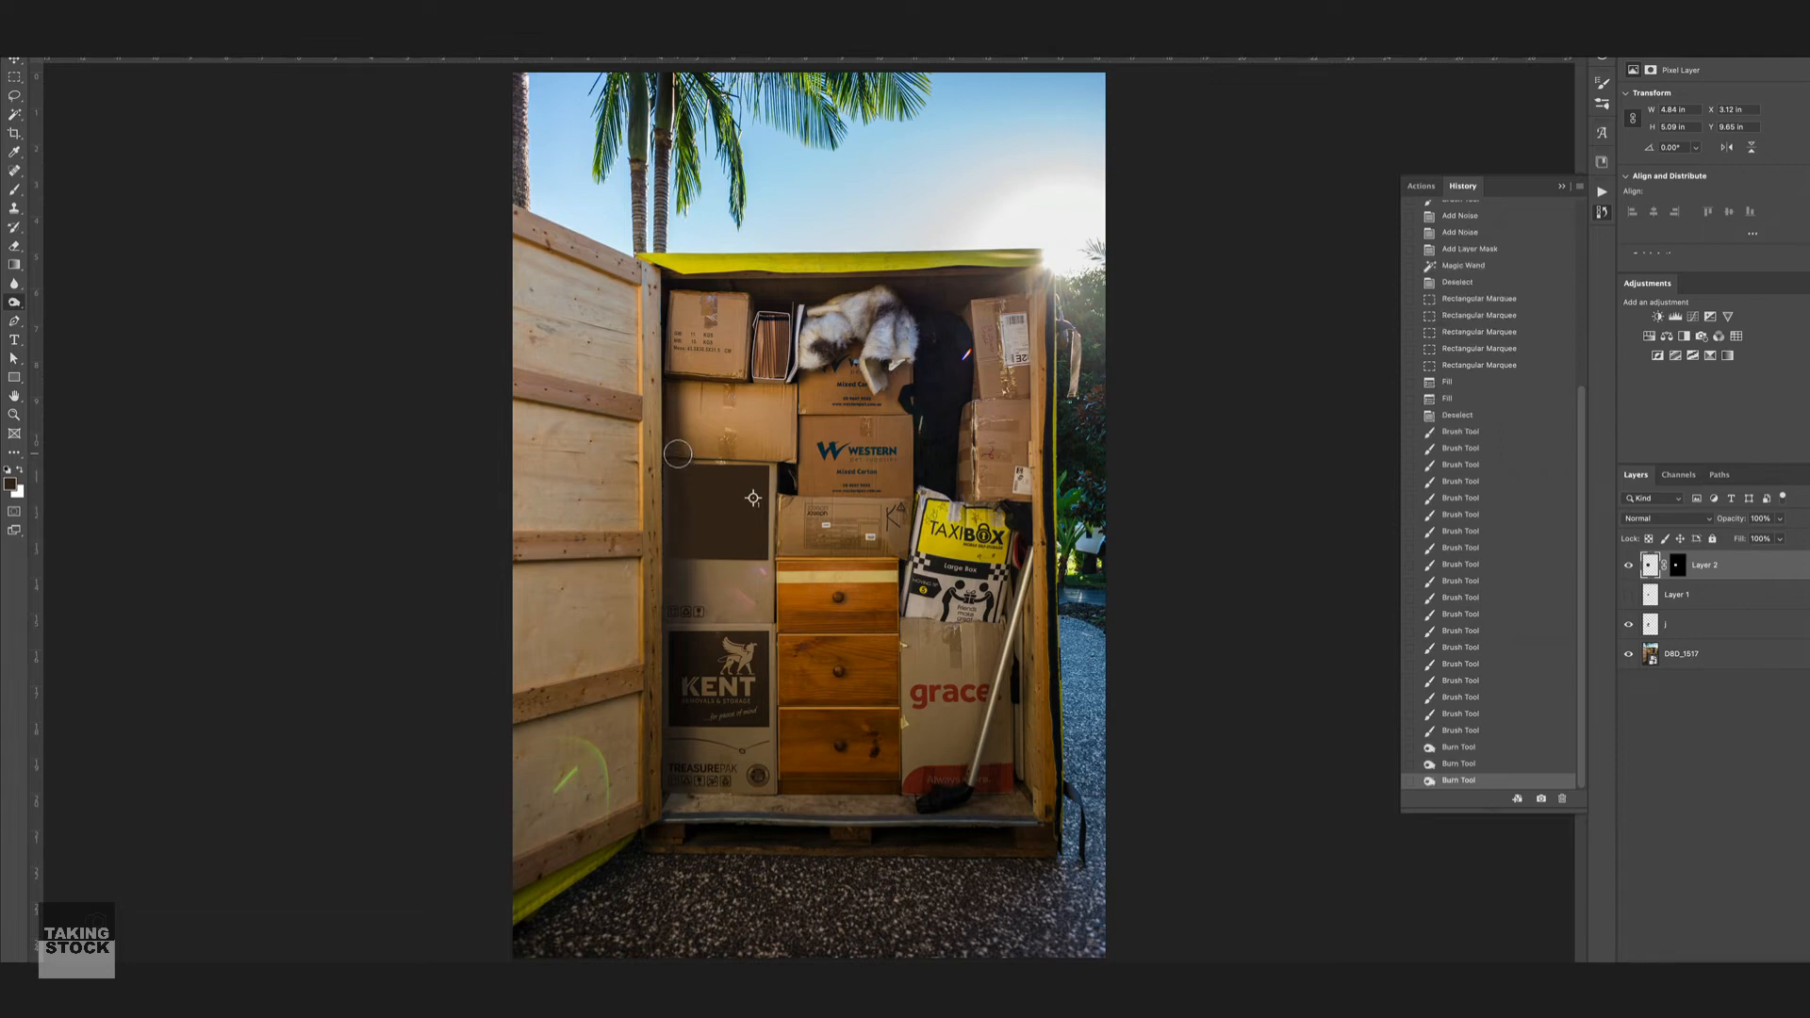
{"action": "left_click", "coordinate": [677, 453]}
Step: Add further Burn strokes around the panel's remaining edges and corners to deepen its shading
{"action": "left_click", "coordinate": [577, 298]}
{"action": "left_click", "coordinate": [571, 320]}
{"action": "left_click", "coordinate": [946, 730]}
{"action": "left_click", "coordinate": [934, 744]}
{"action": "left_click", "coordinate": [882, 786]}
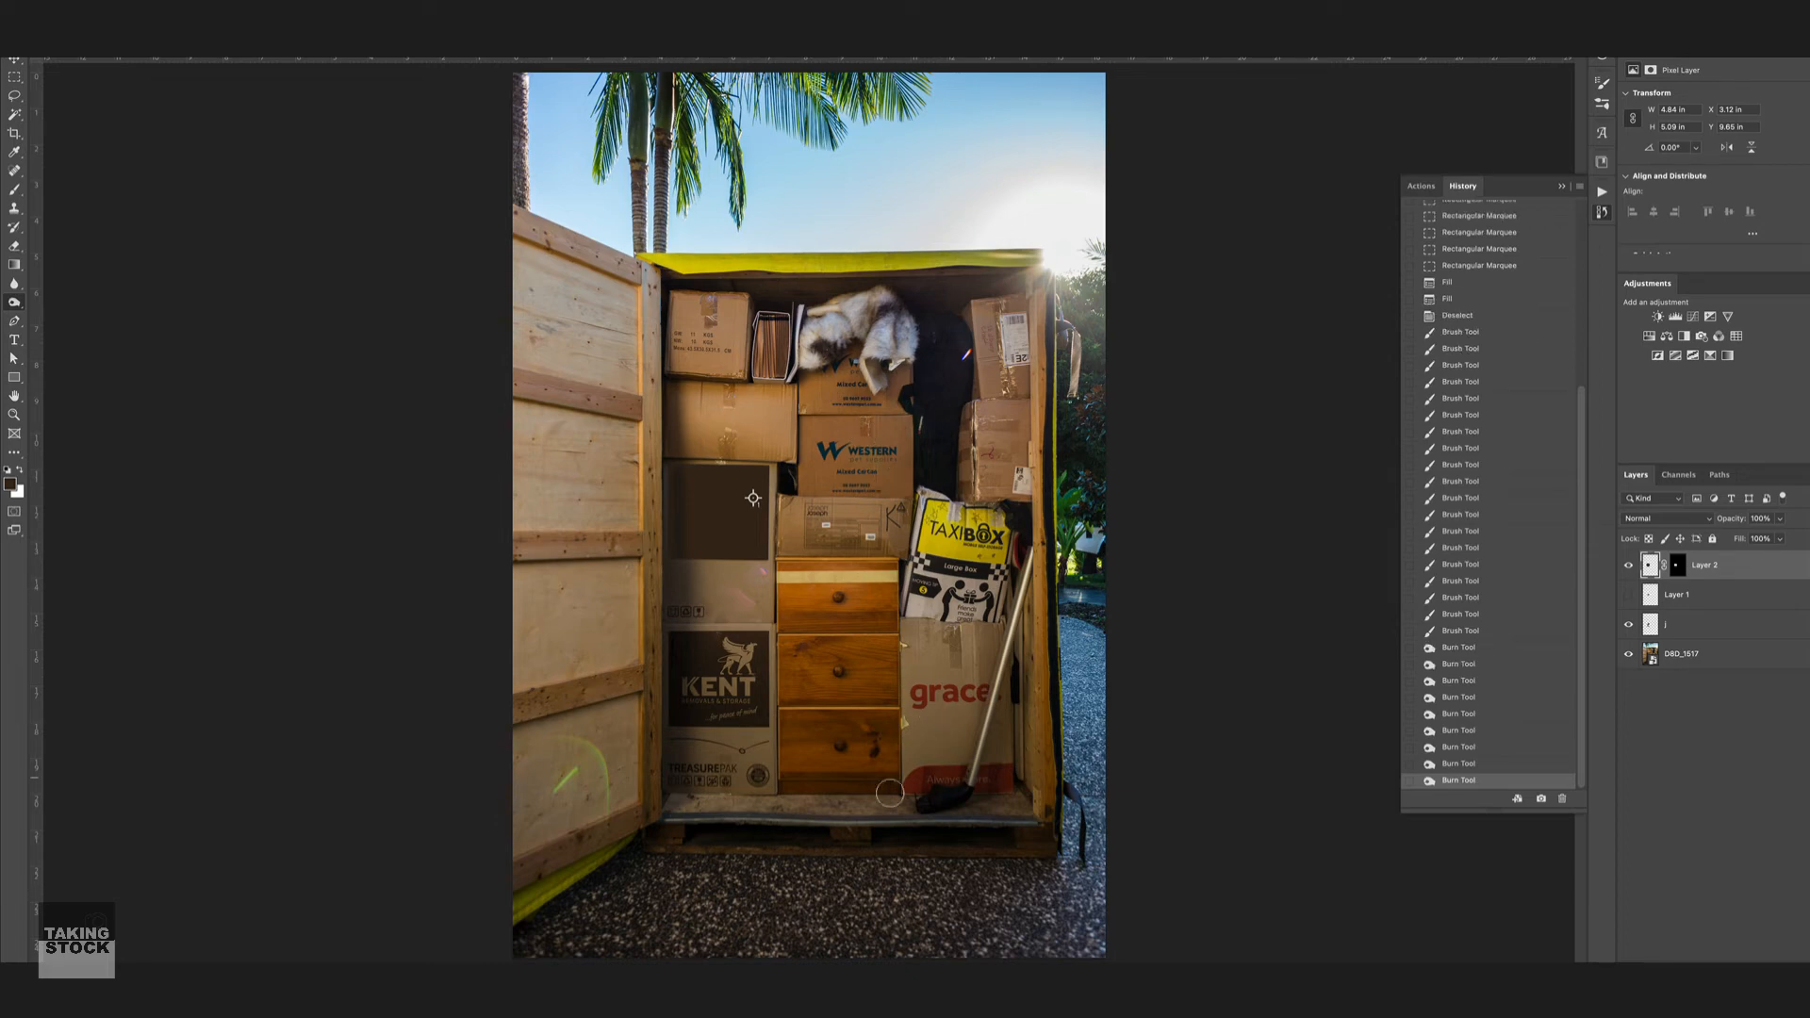
{"action": "left_click", "coordinate": [604, 843]}
{"action": "left_click", "coordinate": [547, 396]}
{"action": "left_click", "coordinate": [538, 374]}
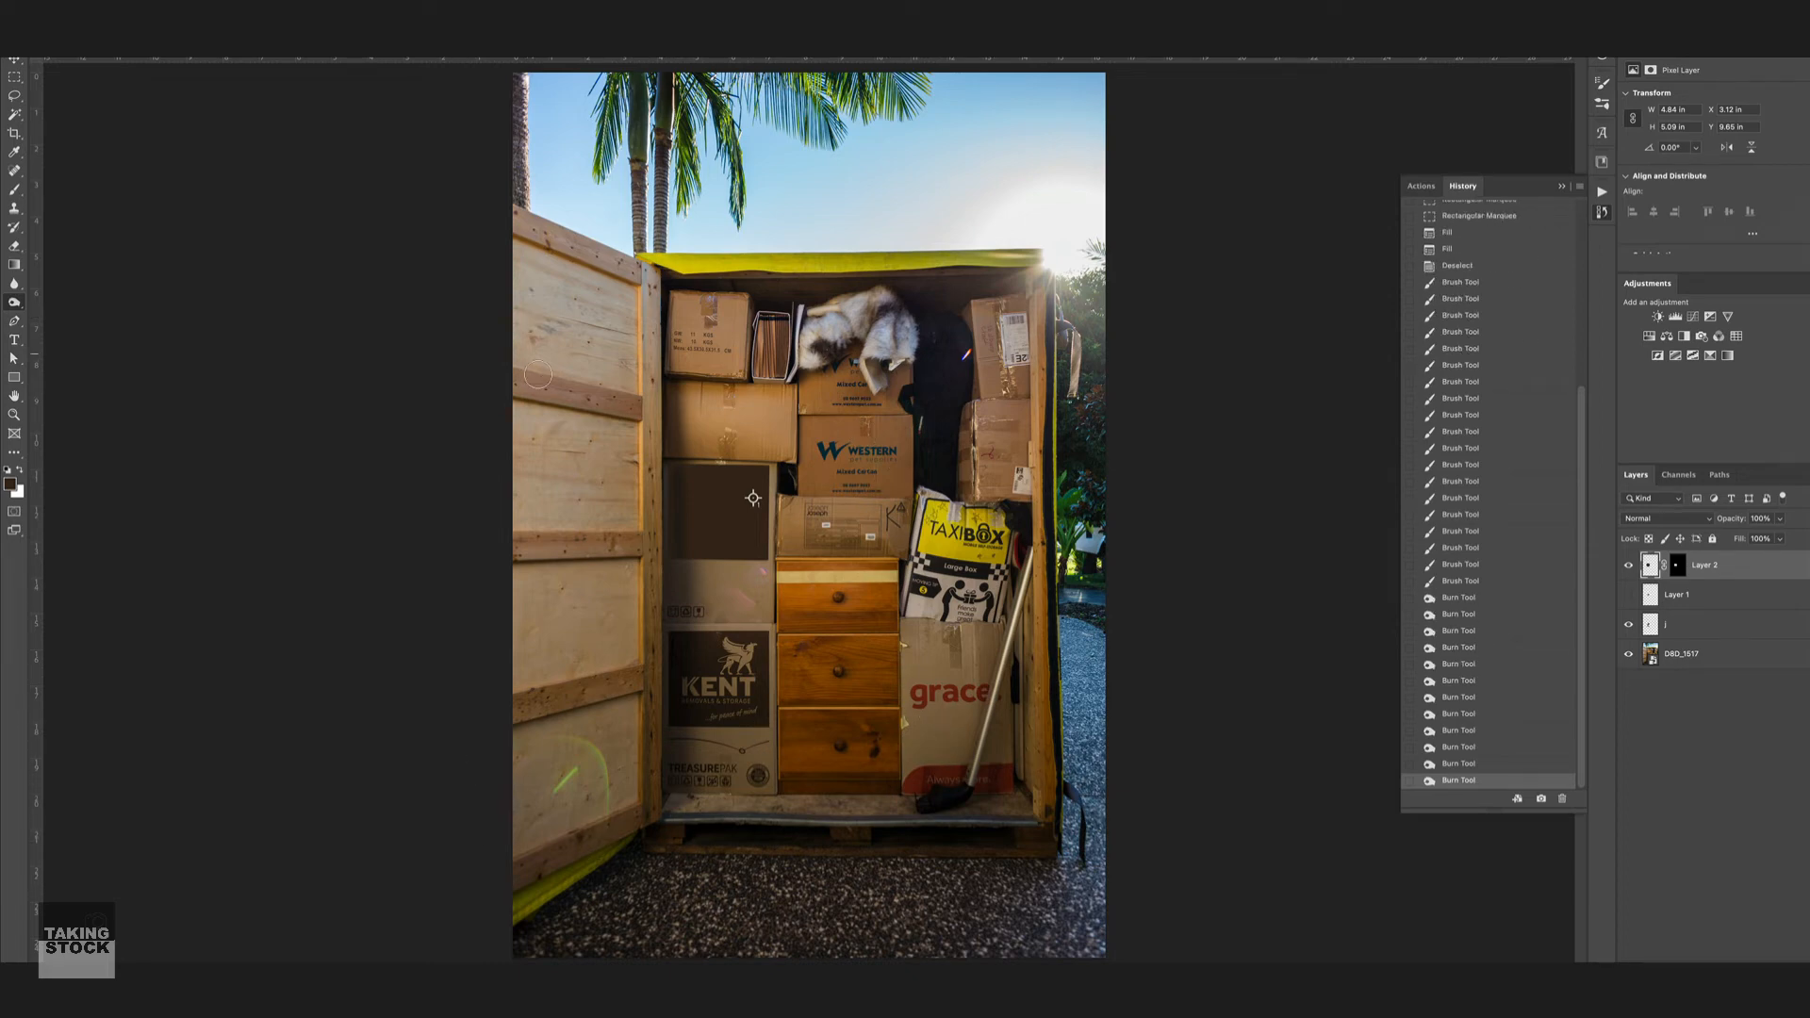
Step: Isolate Layer 2 to inspect the panel's burned edges up close, and show the other layers again
{"action": "left_click", "coordinate": [1628, 569], "text": "alt"}
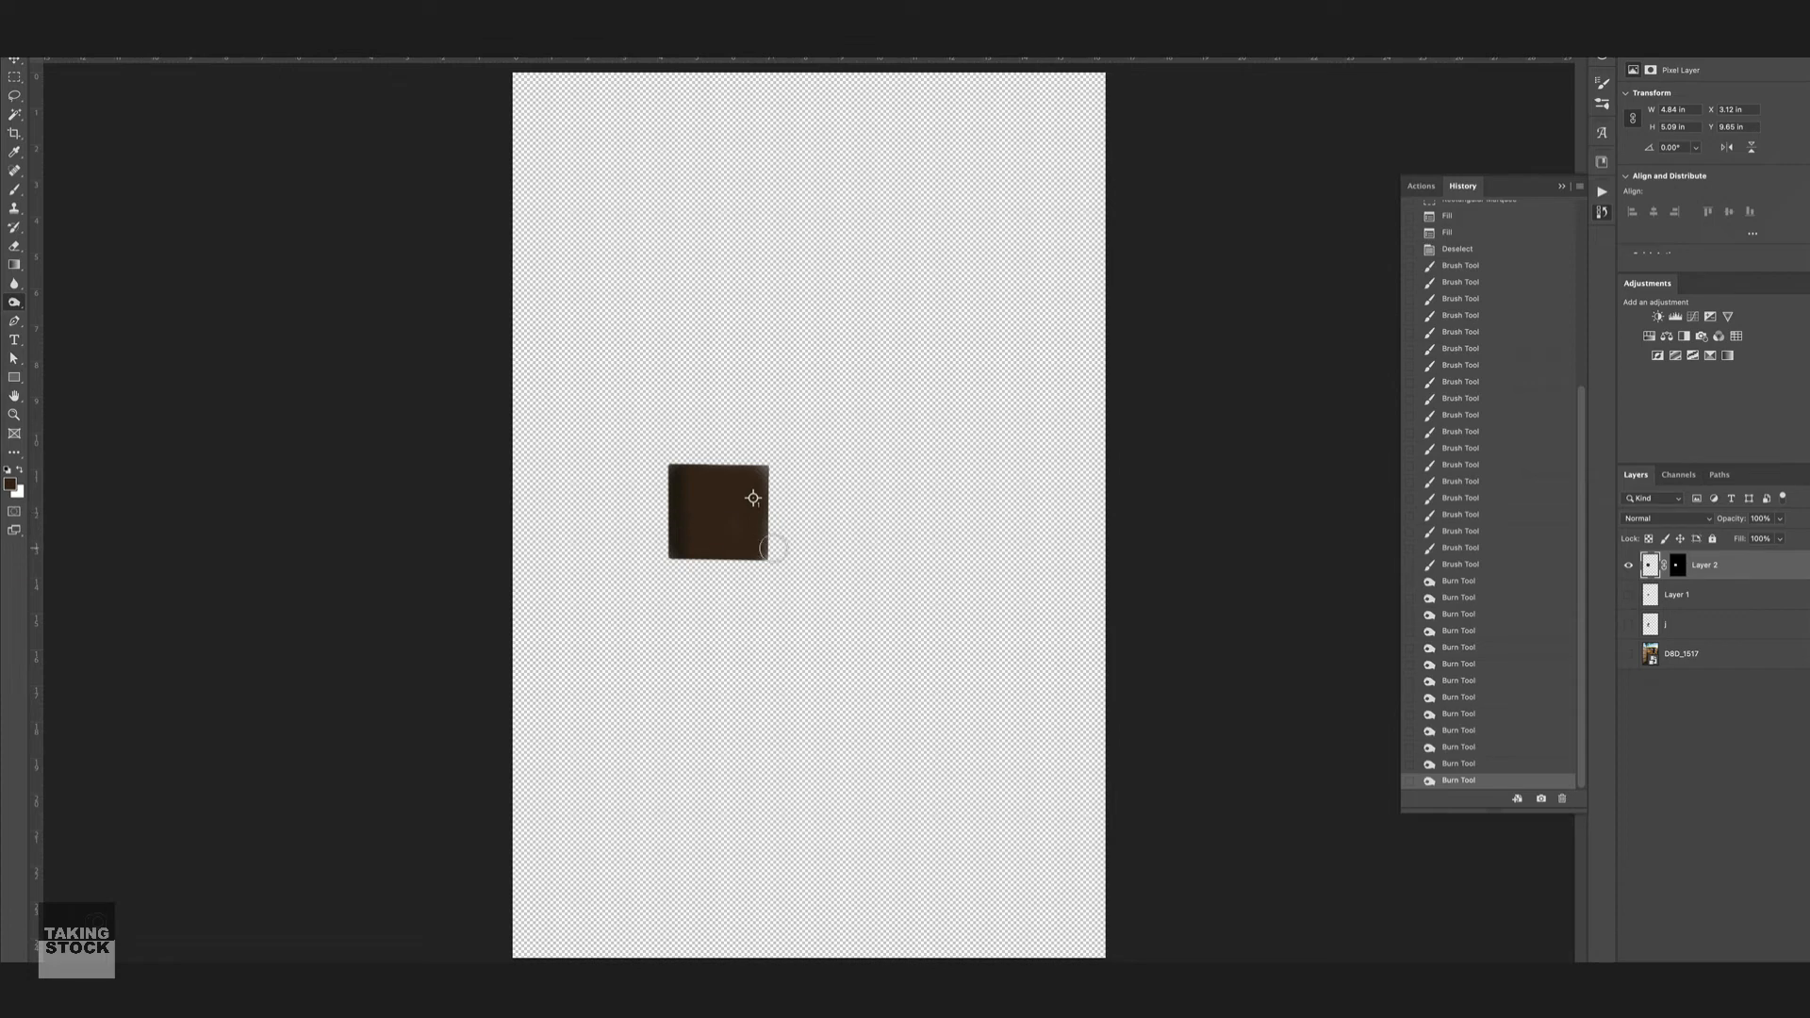
{"action": "key", "text": "super+equal"}
{"action": "key", "text": "super+equal"}
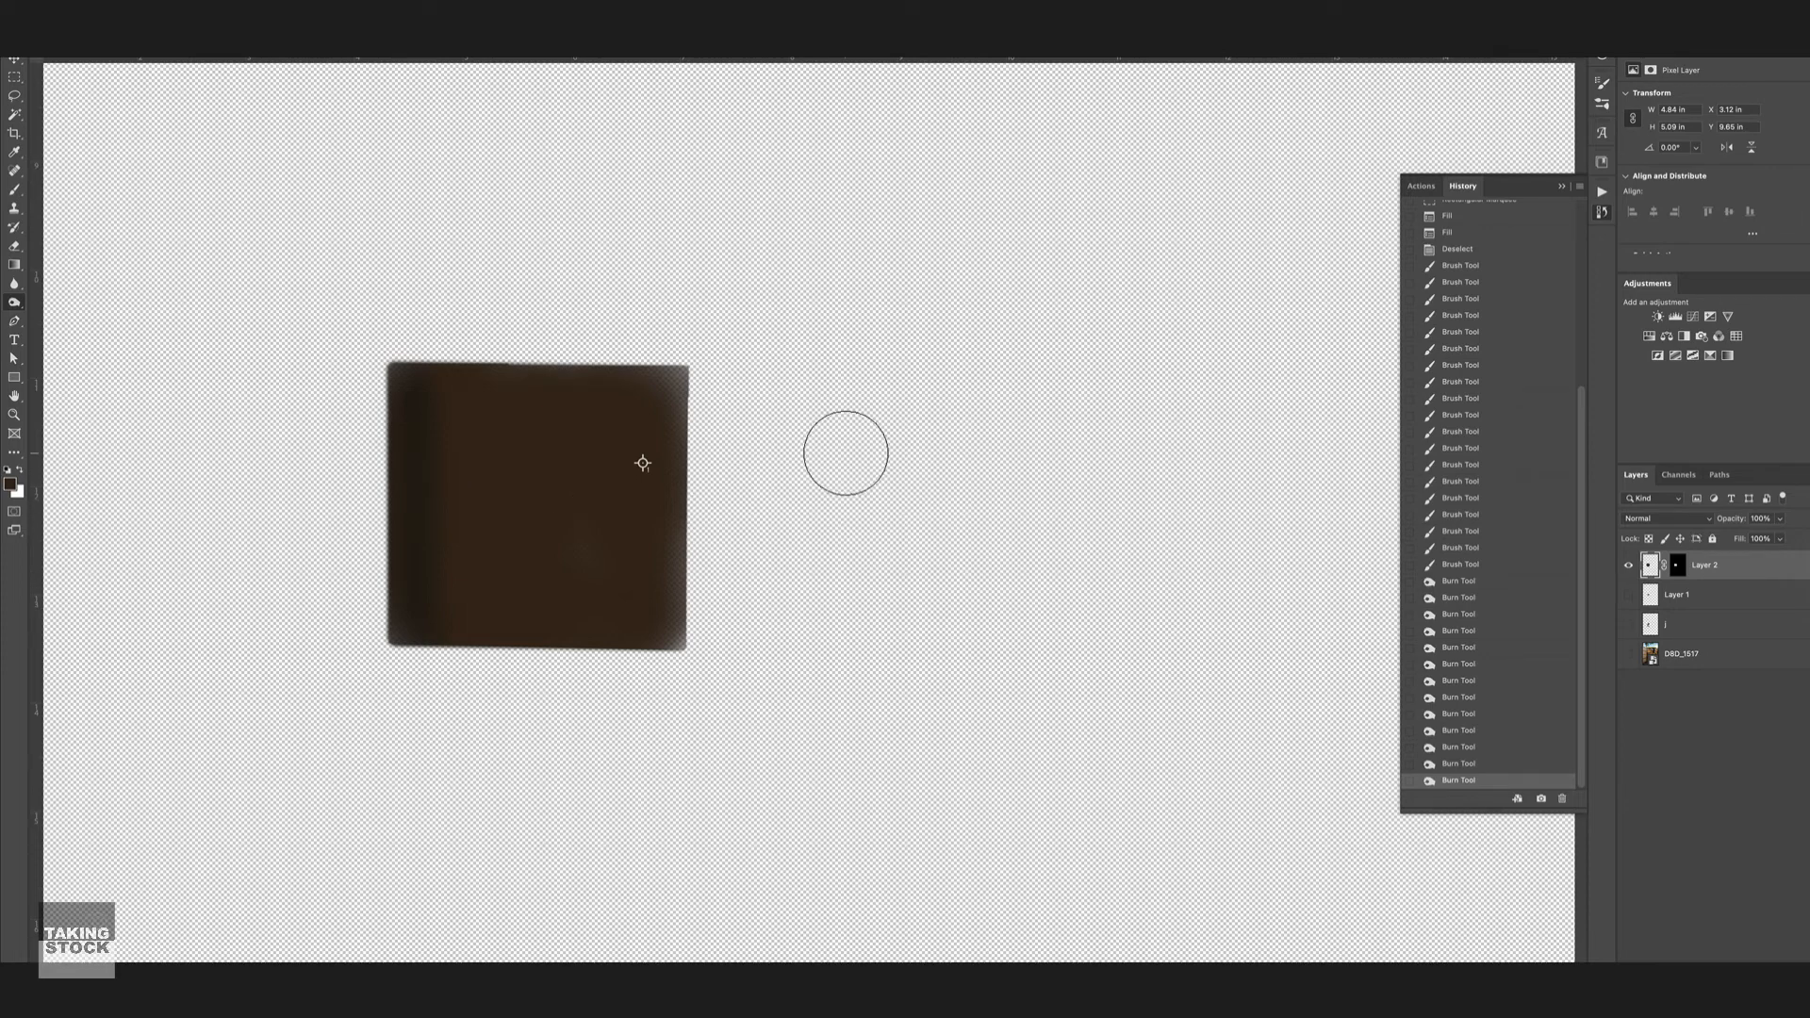
{"action": "key", "text": "super+minus"}
{"action": "key", "text": "super+minus"}
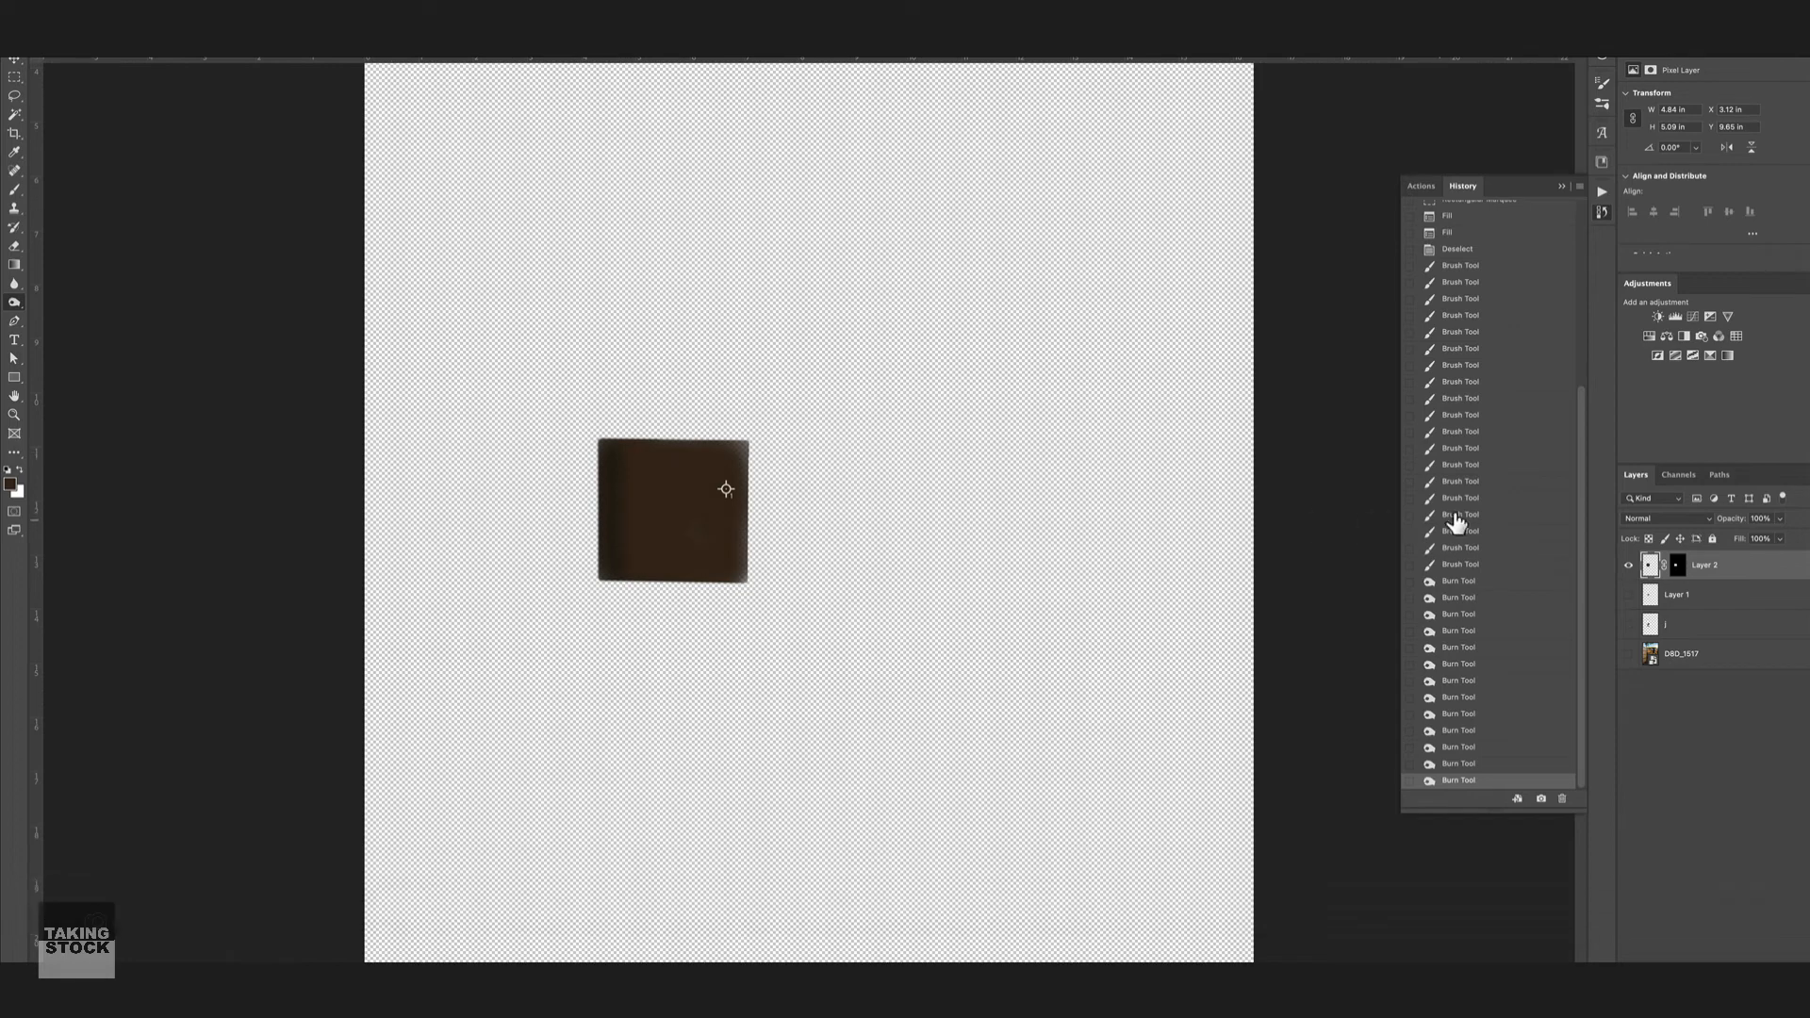
{"action": "left_click", "coordinate": [1629, 573], "text": "alt"}
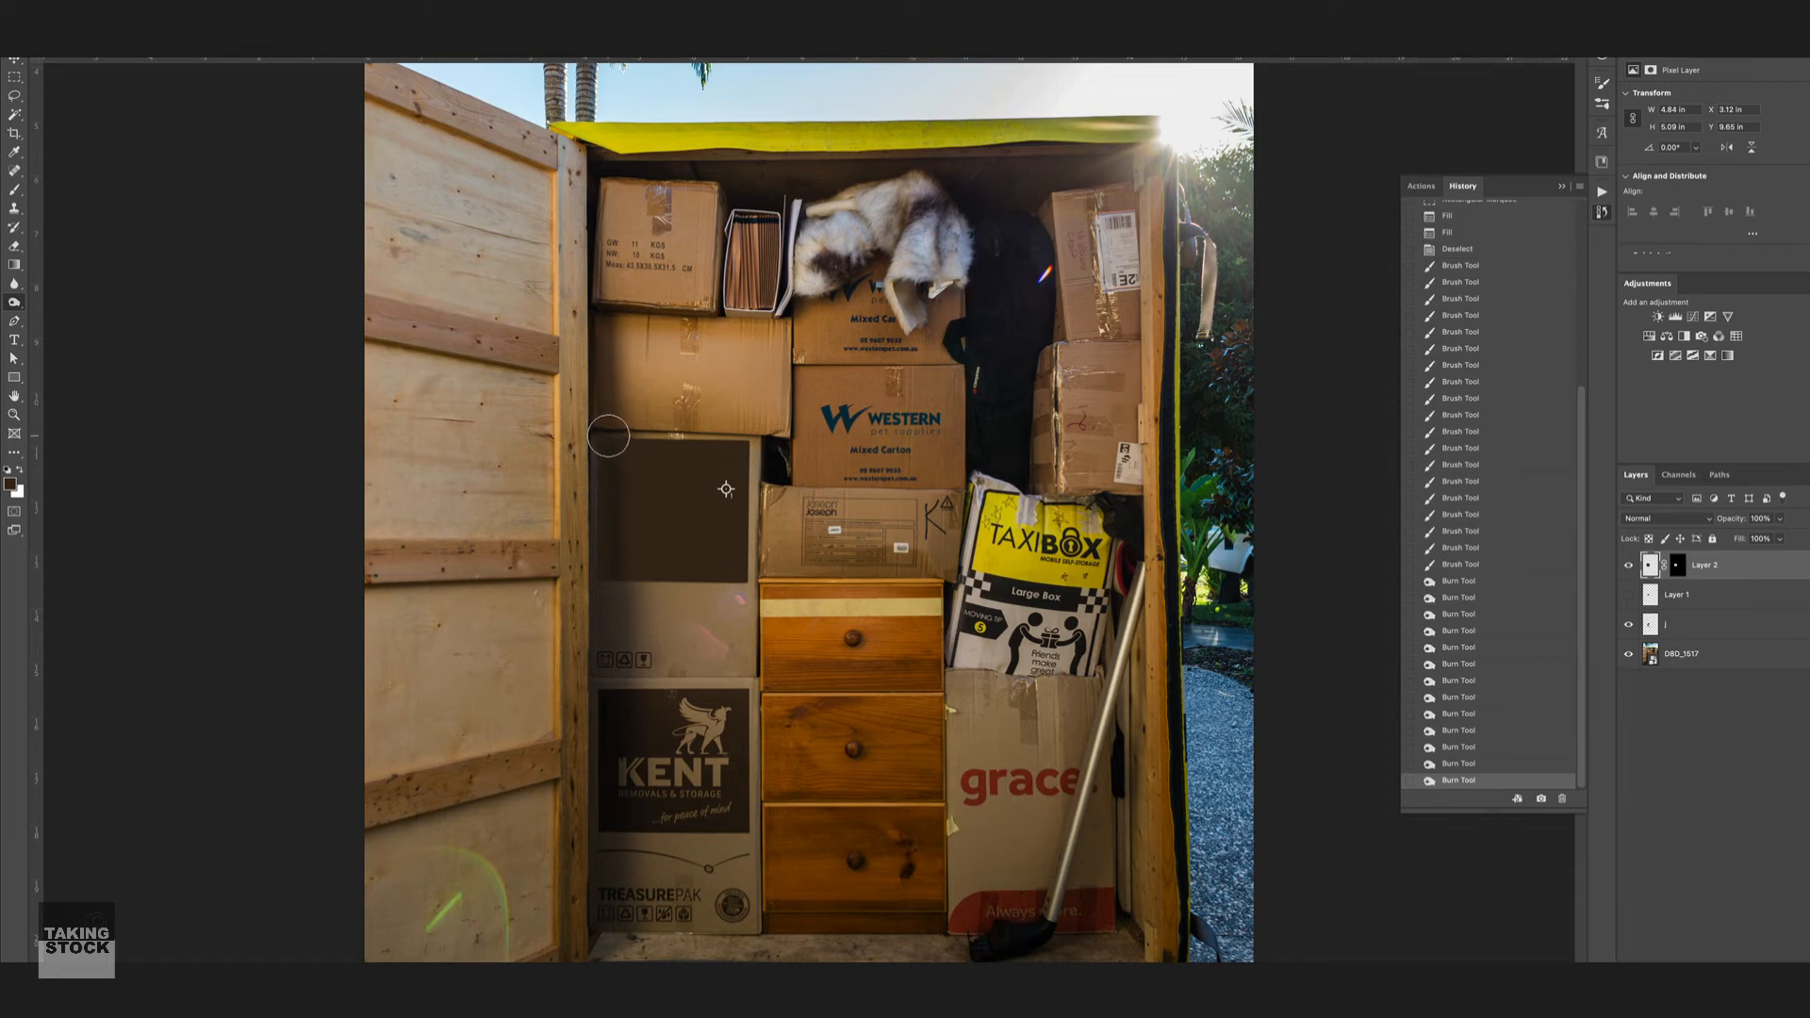
Step: Burn straight strokes down the panel's left edge to strengthen the shadow there
{"action": "left_click", "coordinate": [610, 438]}
{"action": "left_click", "coordinate": [610, 440]}
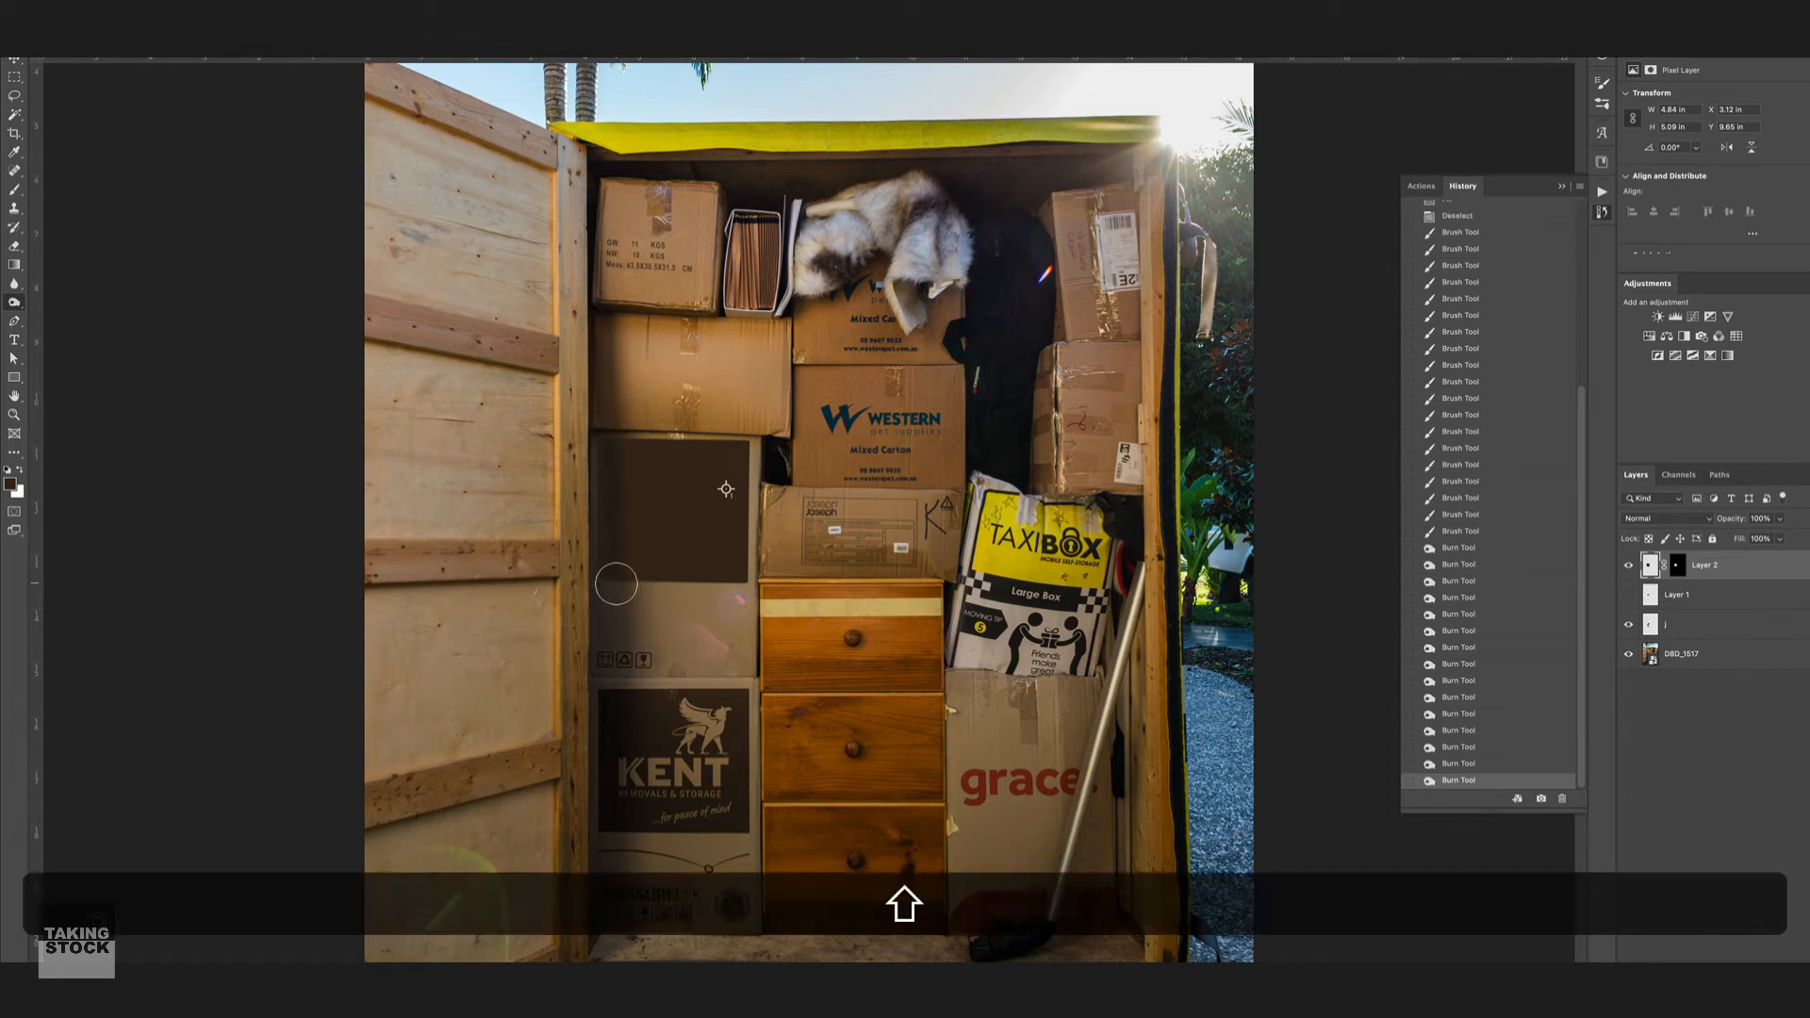
{"action": "left_click", "coordinate": [618, 586], "text": "shift"}
{"action": "left_click", "coordinate": [600, 449], "text": "shift"}
{"action": "left_click", "coordinate": [602, 512], "text": "shift"}
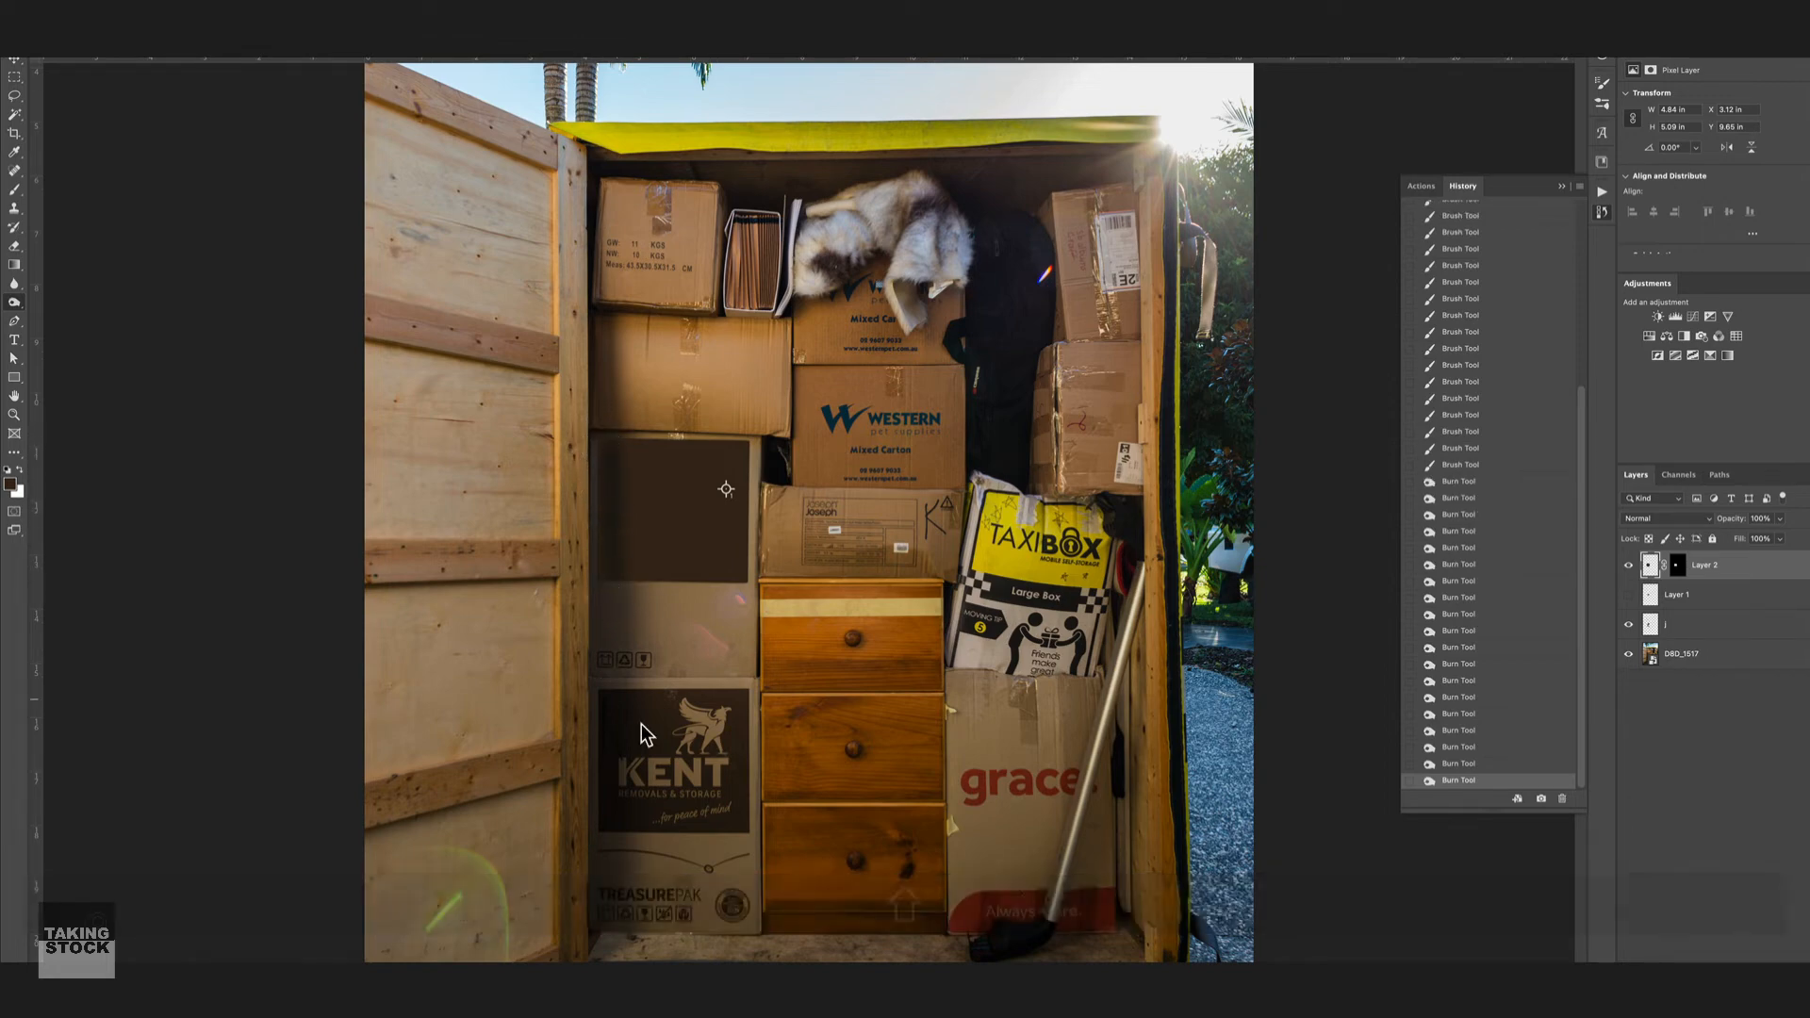
{"action": "key", "text": "super+minus"}
{"action": "key", "text": "super+minus"}
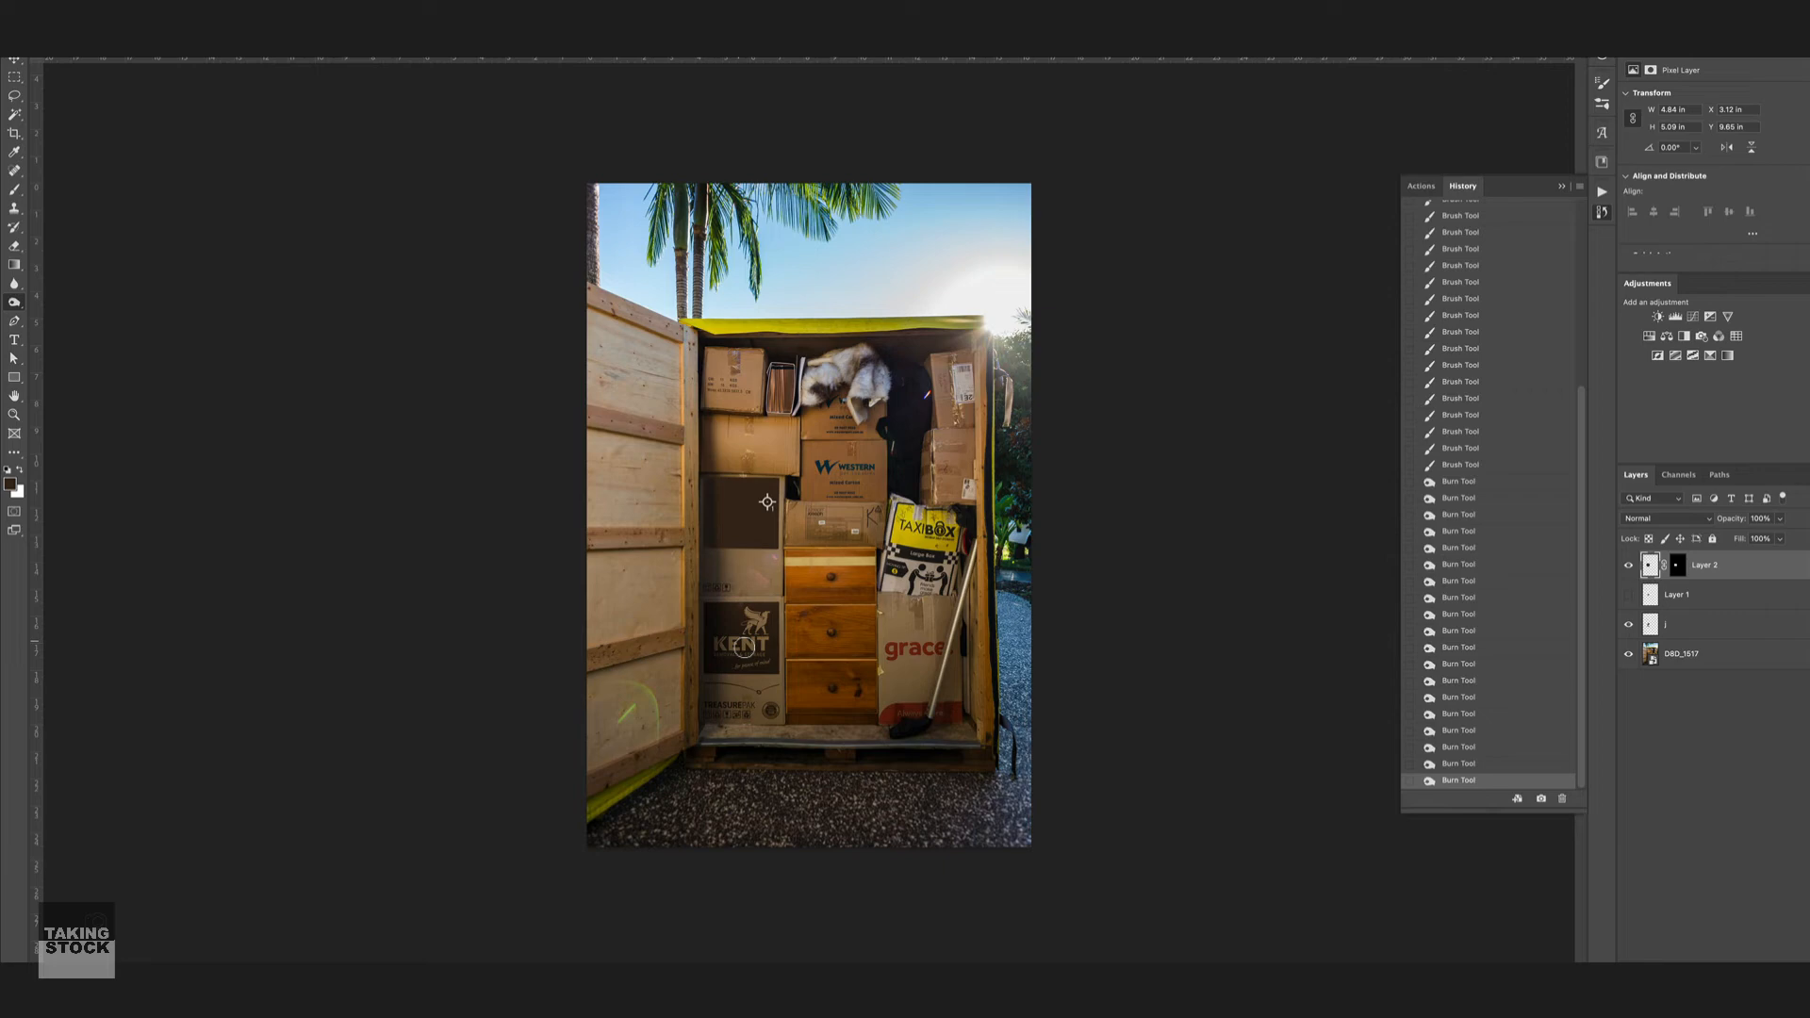
Step: Rename Layer 2 as "brown top"
{"action": "key", "text": "super+equal"}
{"action": "key", "text": "super+equal"}
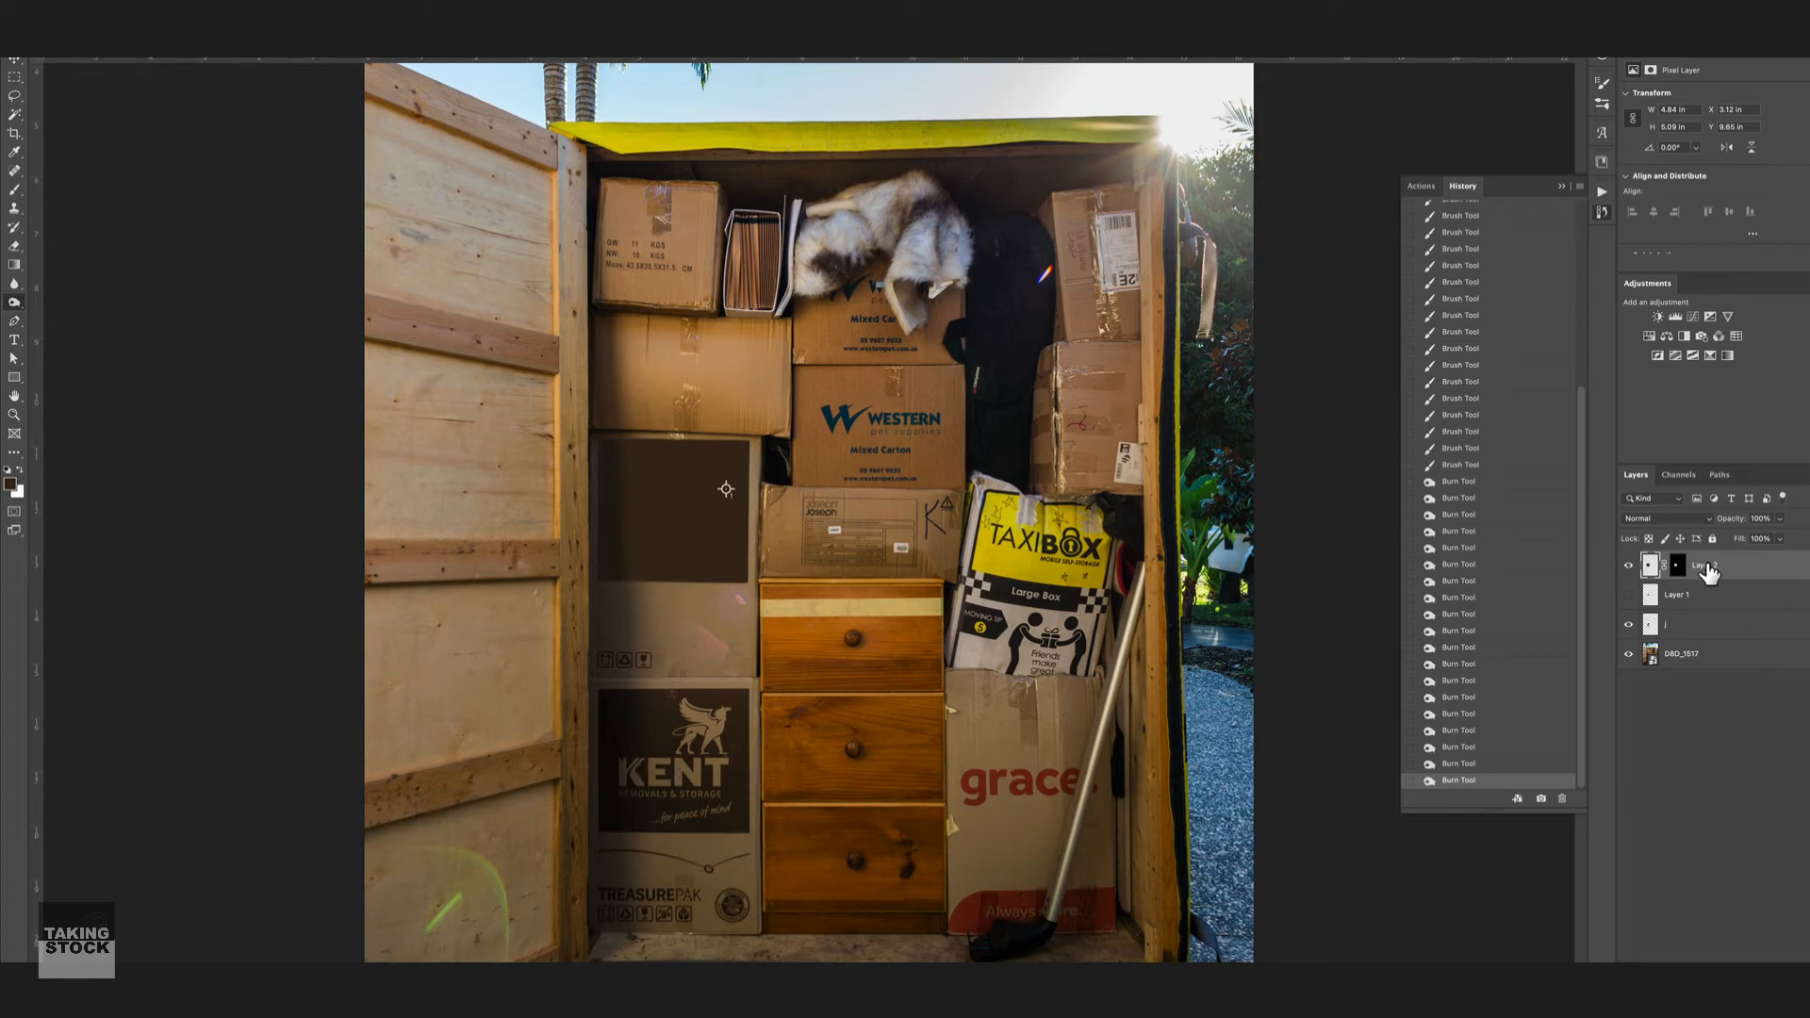
{"action": "double_click", "coordinate": [1707, 566]}
{"action": "type", "text": "brow"}
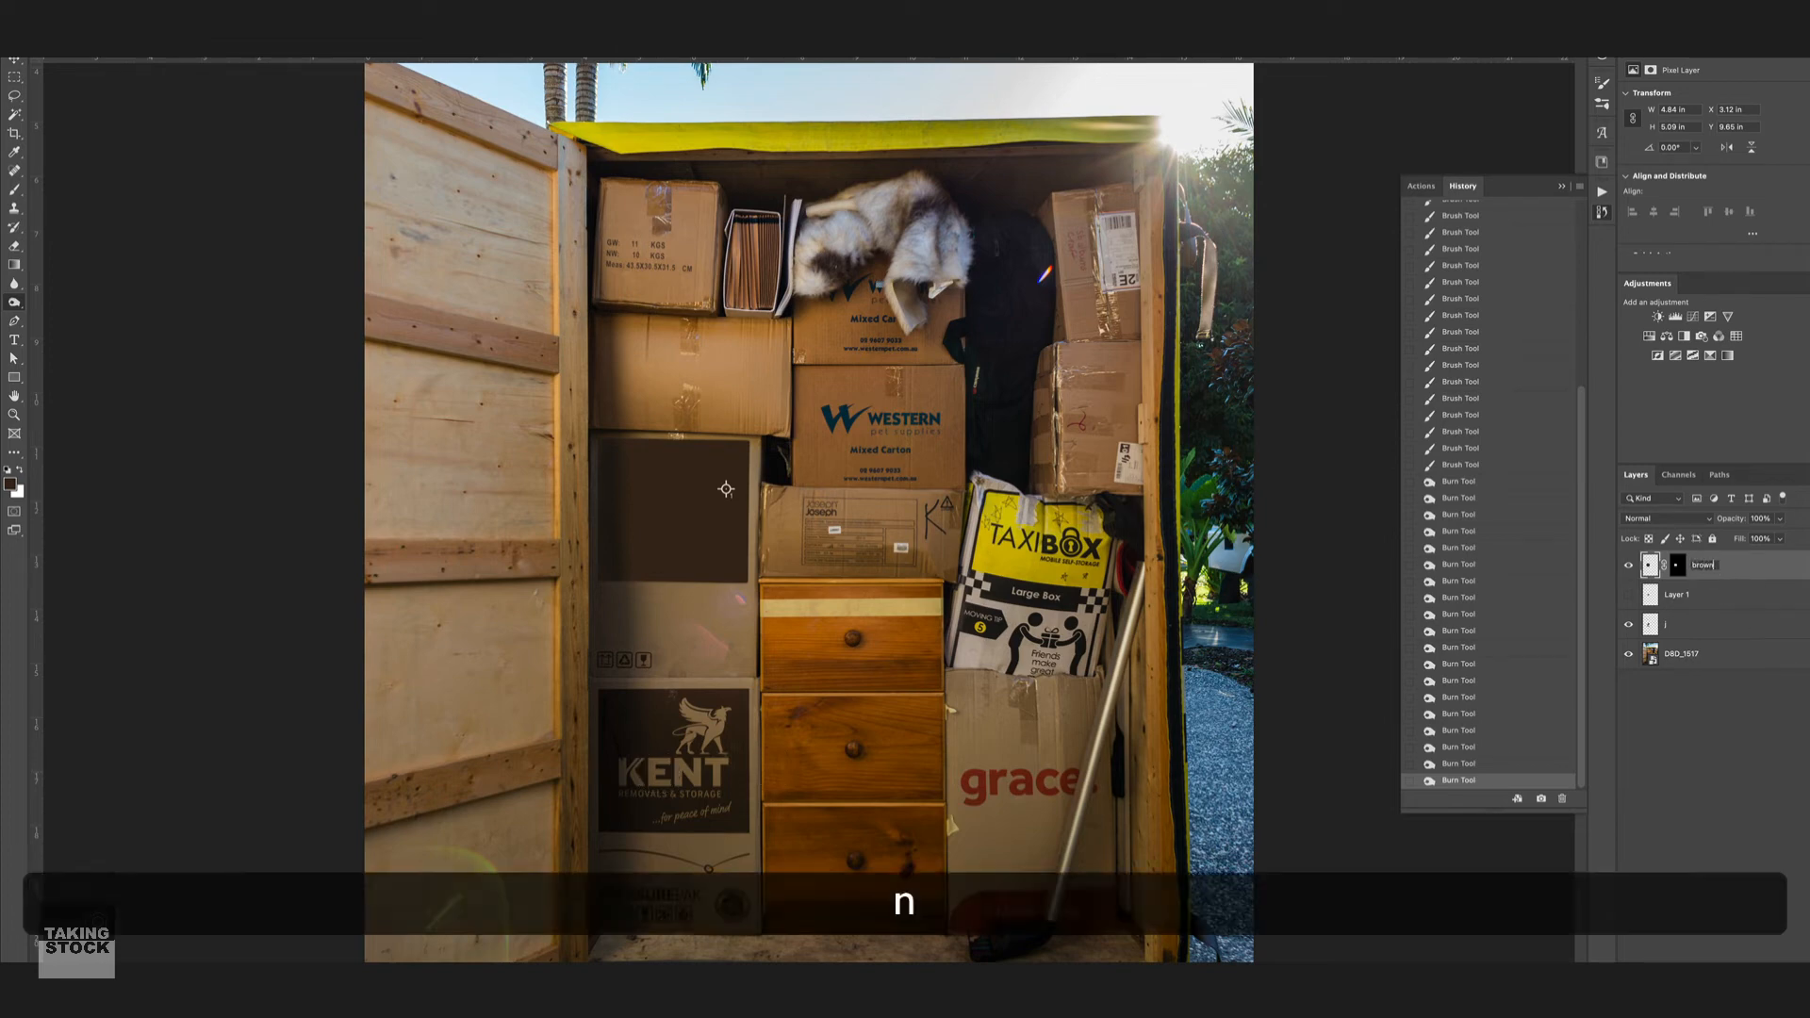
{"action": "type", "text": "n top"}
{"action": "key", "text": "Return"}
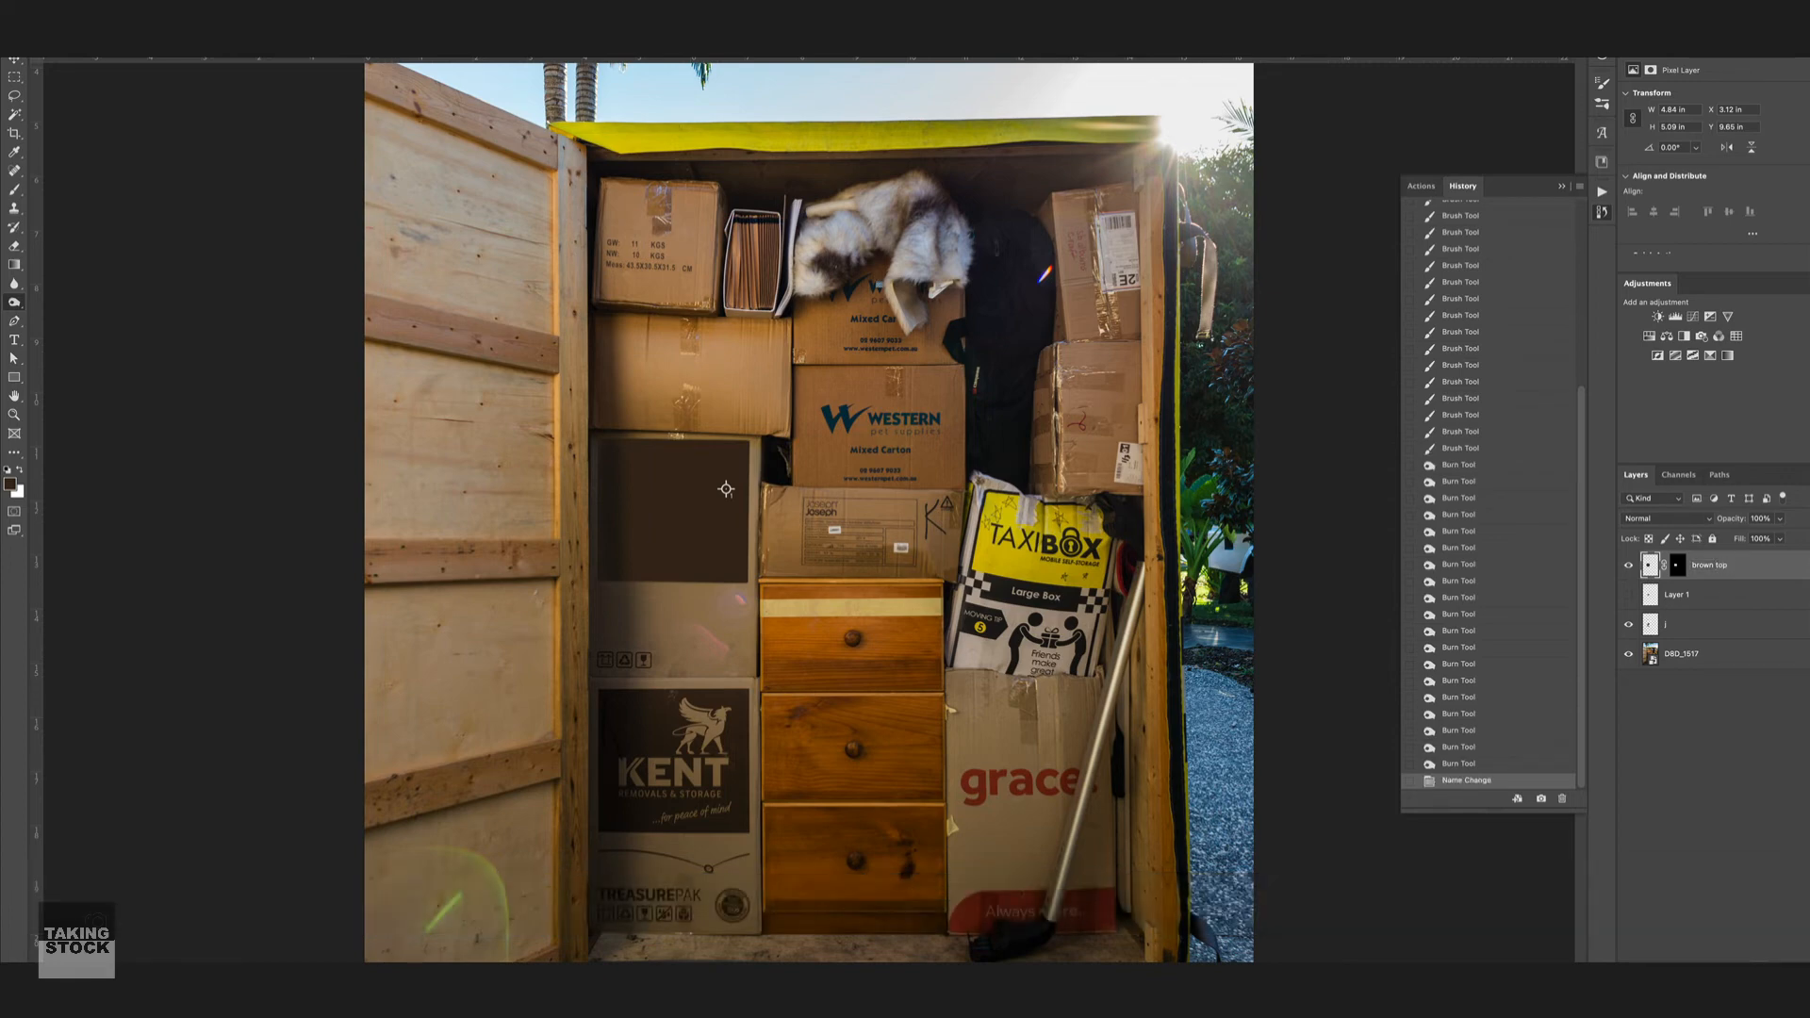
Step: Create a new layer above "brown top" and paint dark brown over the KENT logo panel with a large brush
{"action": "key", "text": "ctrl+shift+alt+n"}
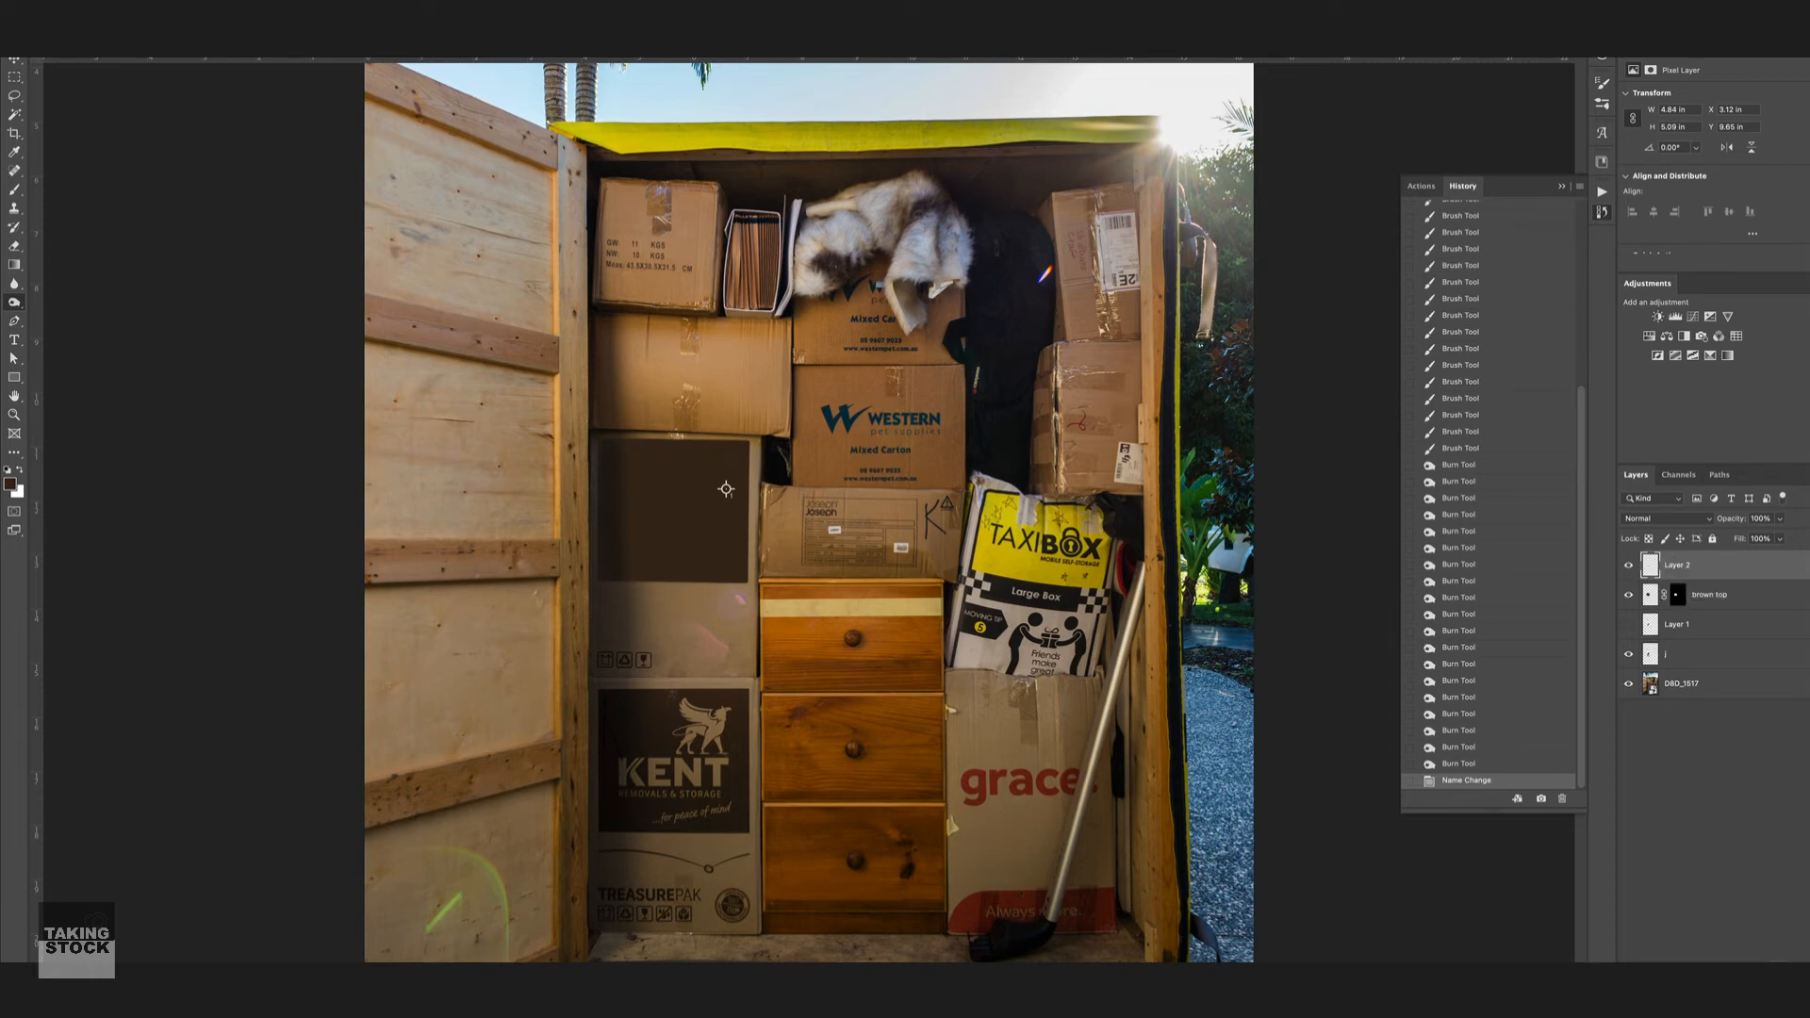
{"action": "key", "text": "b"}
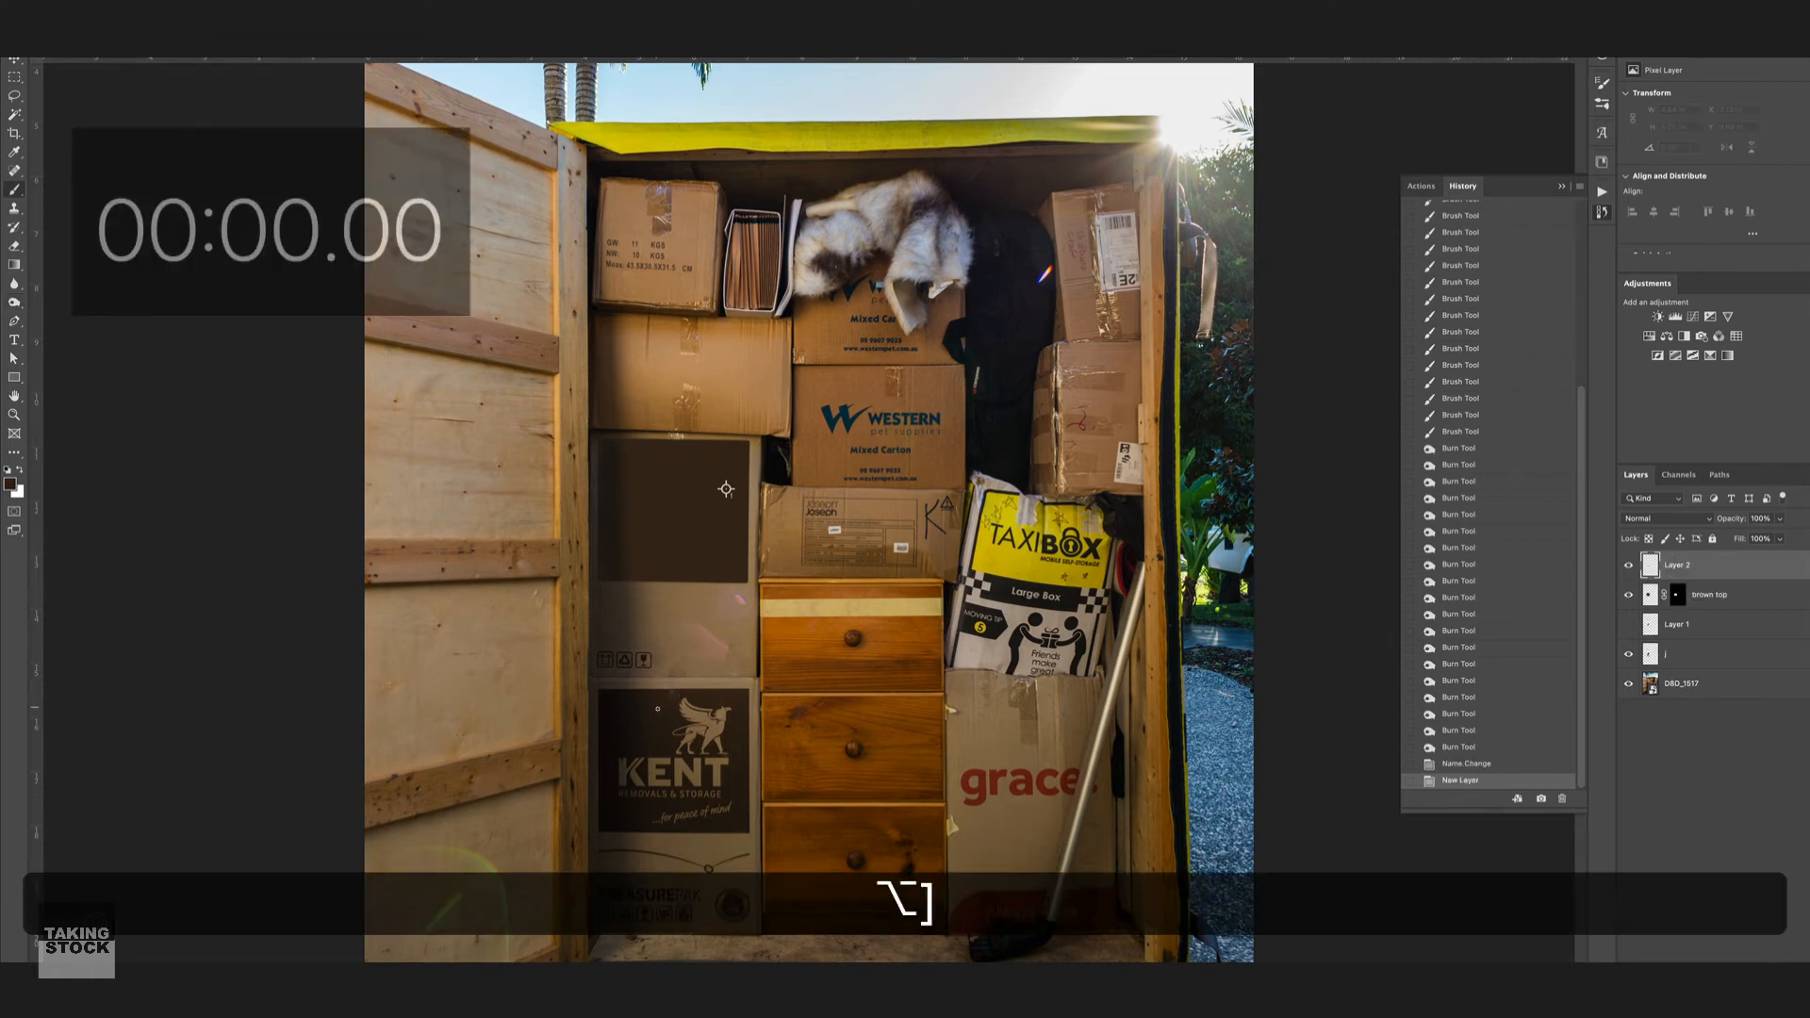
{"action": "key", "text": "bracketright"}
{"action": "key", "text": "bracketright"}
{"action": "key", "text": "bracketright"}
{"action": "key", "text": "bracketright"}
{"action": "key", "text": "bracketright"}
{"action": "key", "text": "bracketright"}
{"action": "key", "text": "bracketright"}
{"action": "key", "text": "bracketright"}
{"action": "key", "text": "bracketright"}
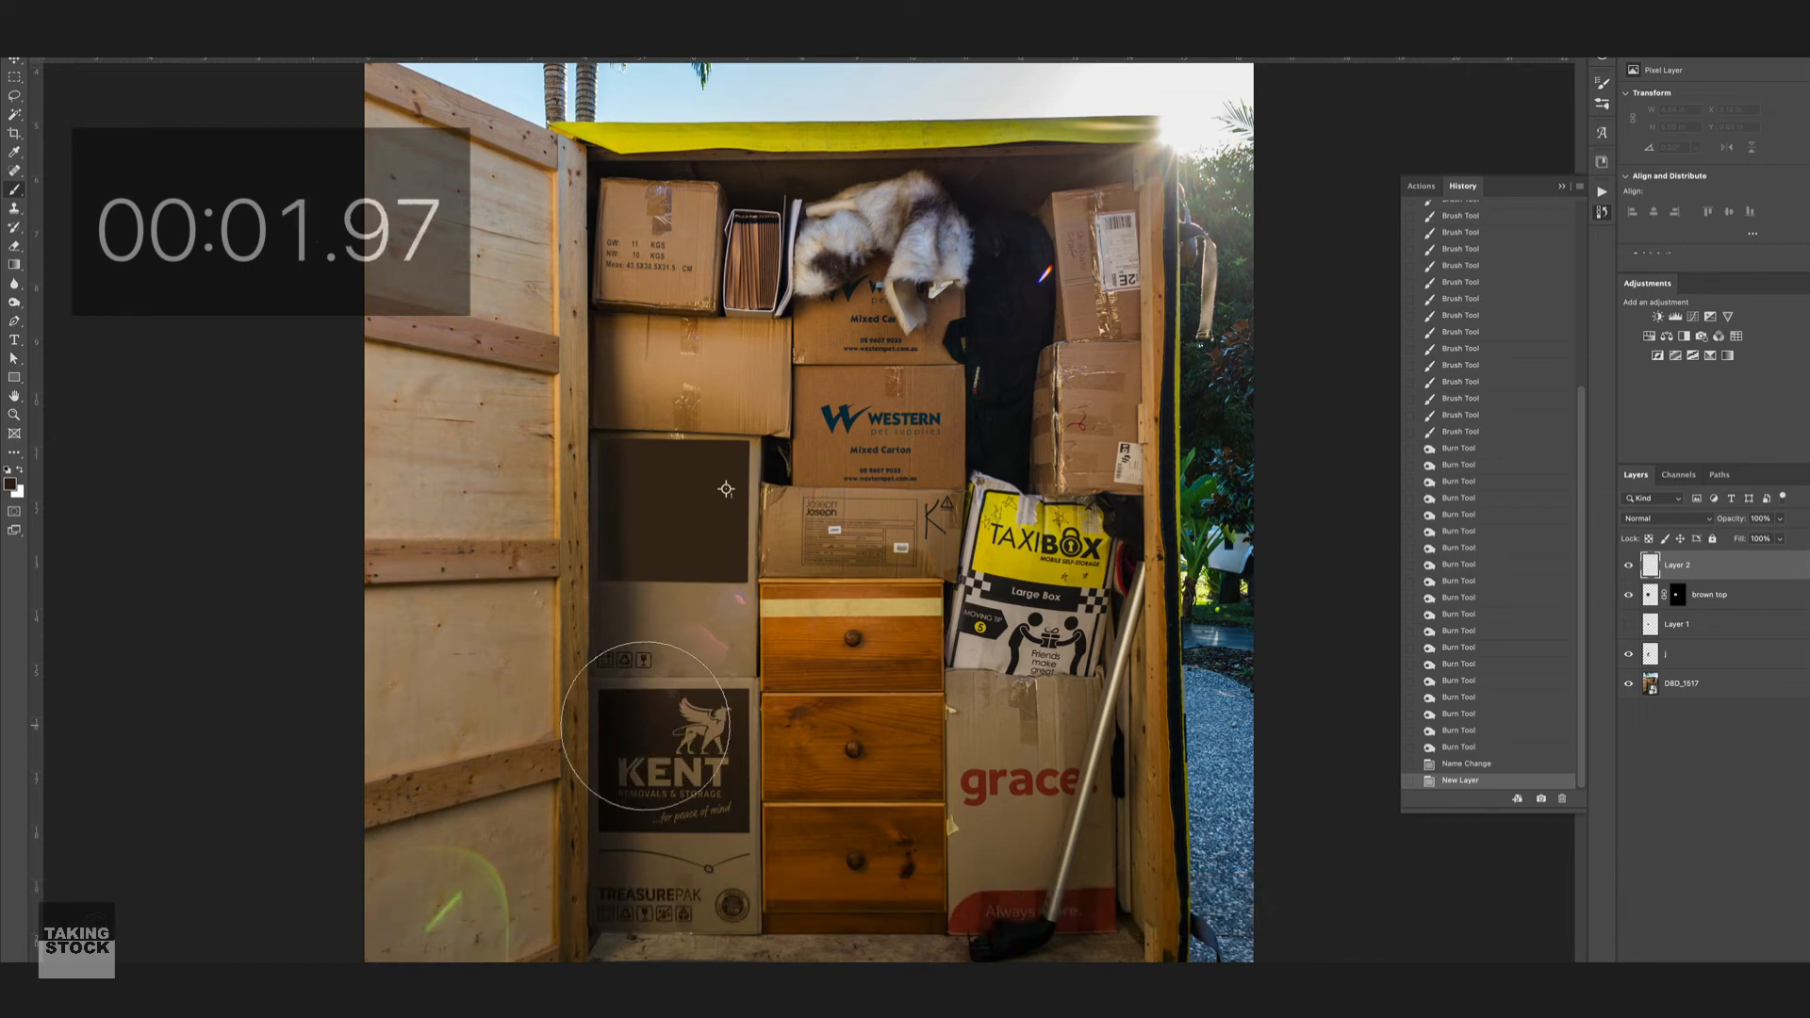
{"action": "mouse_move", "coordinate": [660, 660]}
{"action": "left_mouse_down"}
{"action": "mouse_move", "coordinate": [688, 763]}
{"action": "mouse_move", "coordinate": [759, 719]}
{"action": "mouse_move", "coordinate": [626, 836]}
{"action": "mouse_move", "coordinate": [627, 795]}
{"action": "left_mouse_up"}
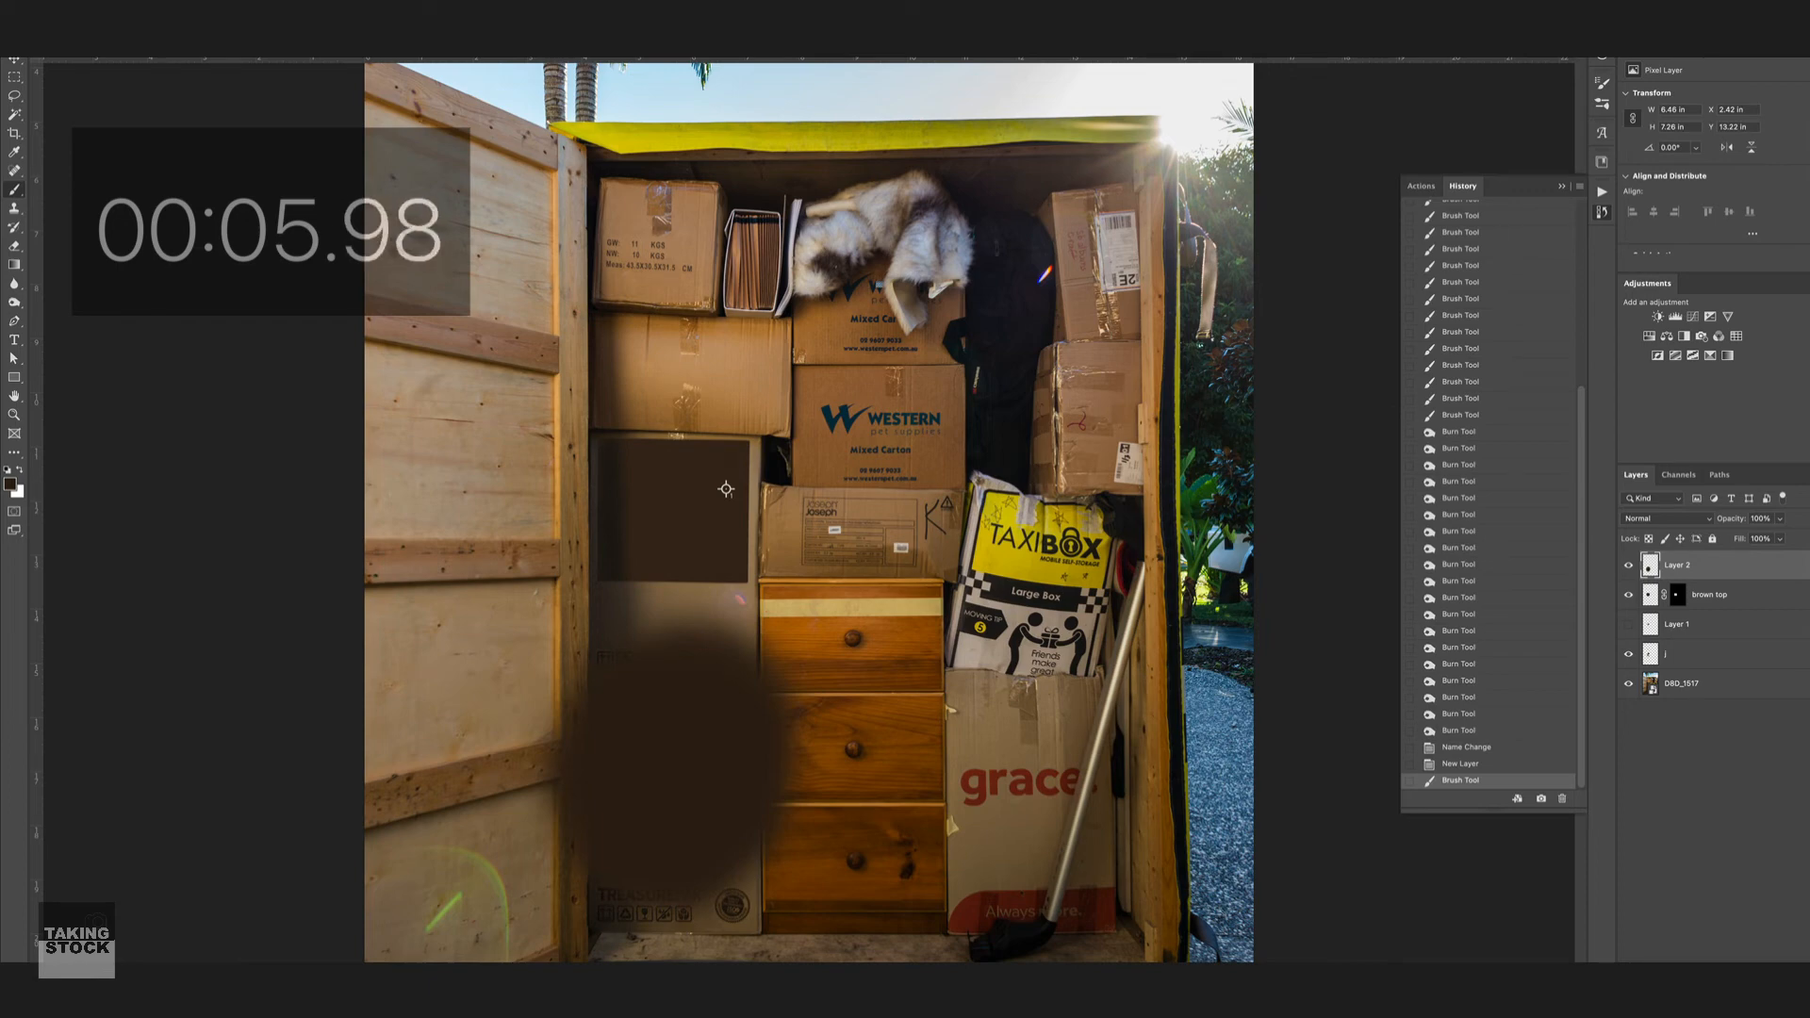
Step: Add Gaussian noise with an amount of 0.55% to the painted brown area
{"action": "left_click", "coordinate": [337, 7]}
{"action": "mouse_move", "coordinate": [480, 203]}
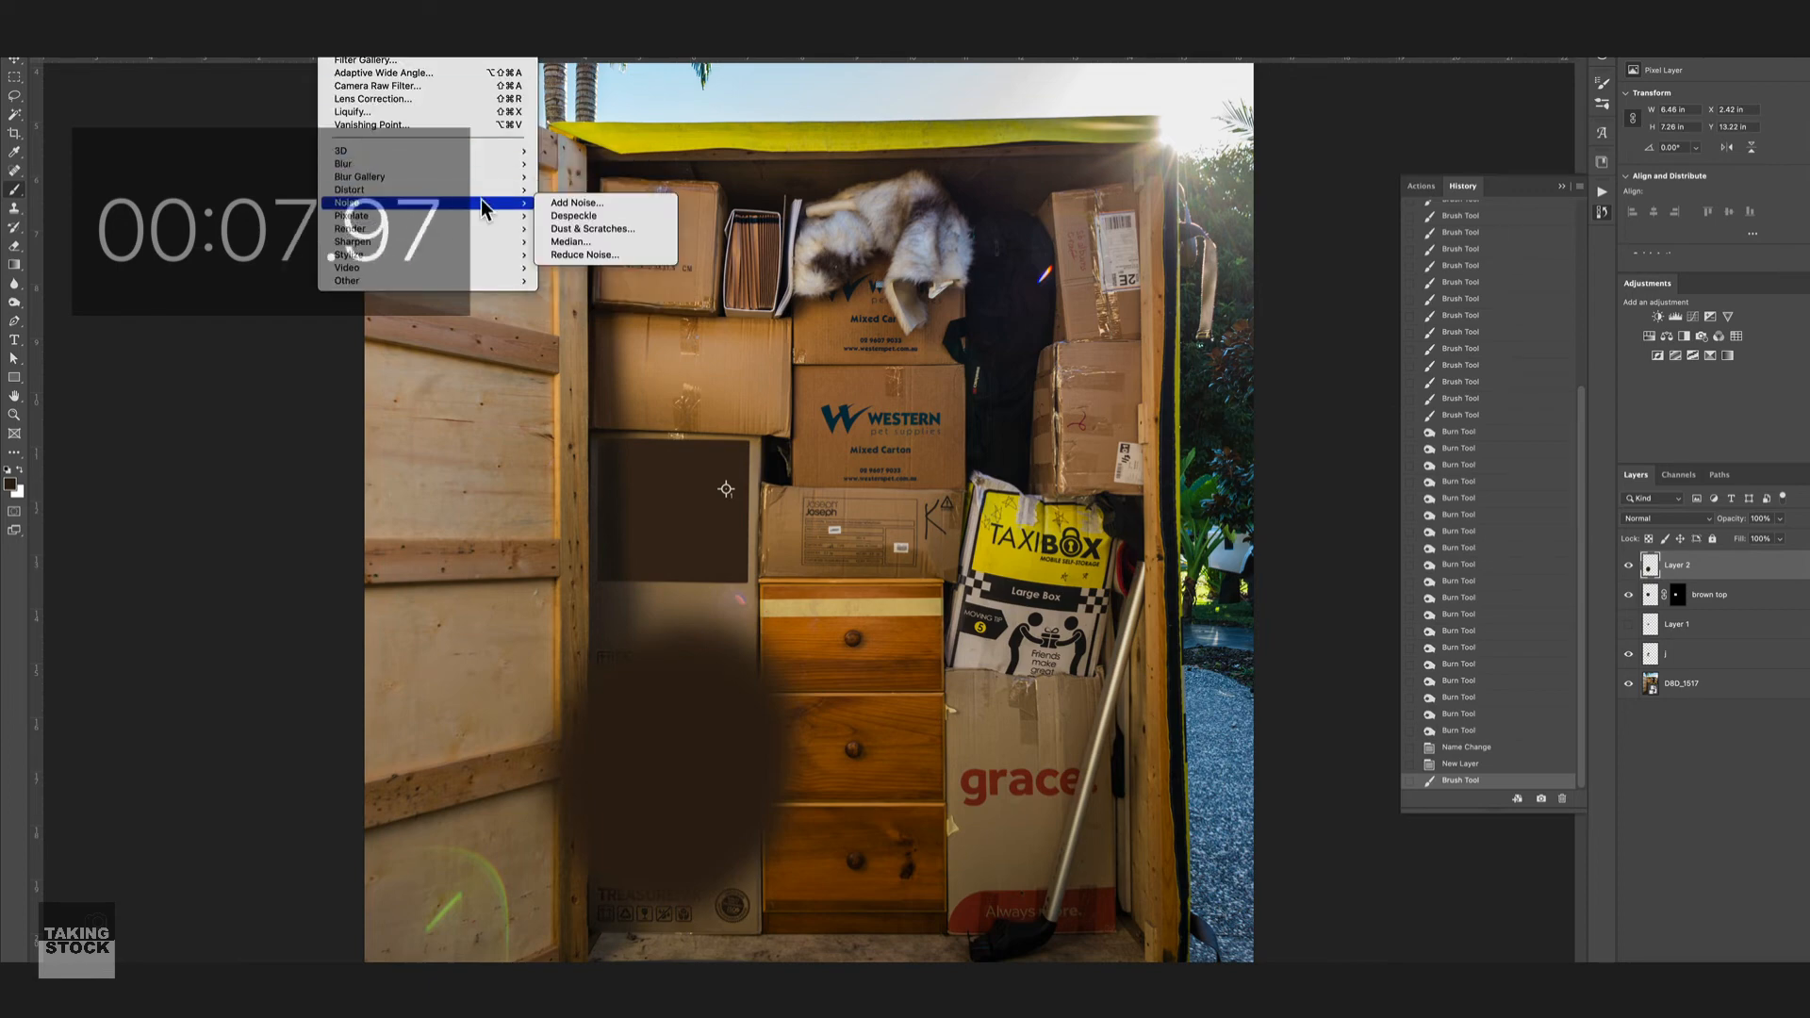
{"action": "left_click", "coordinate": [573, 203]}
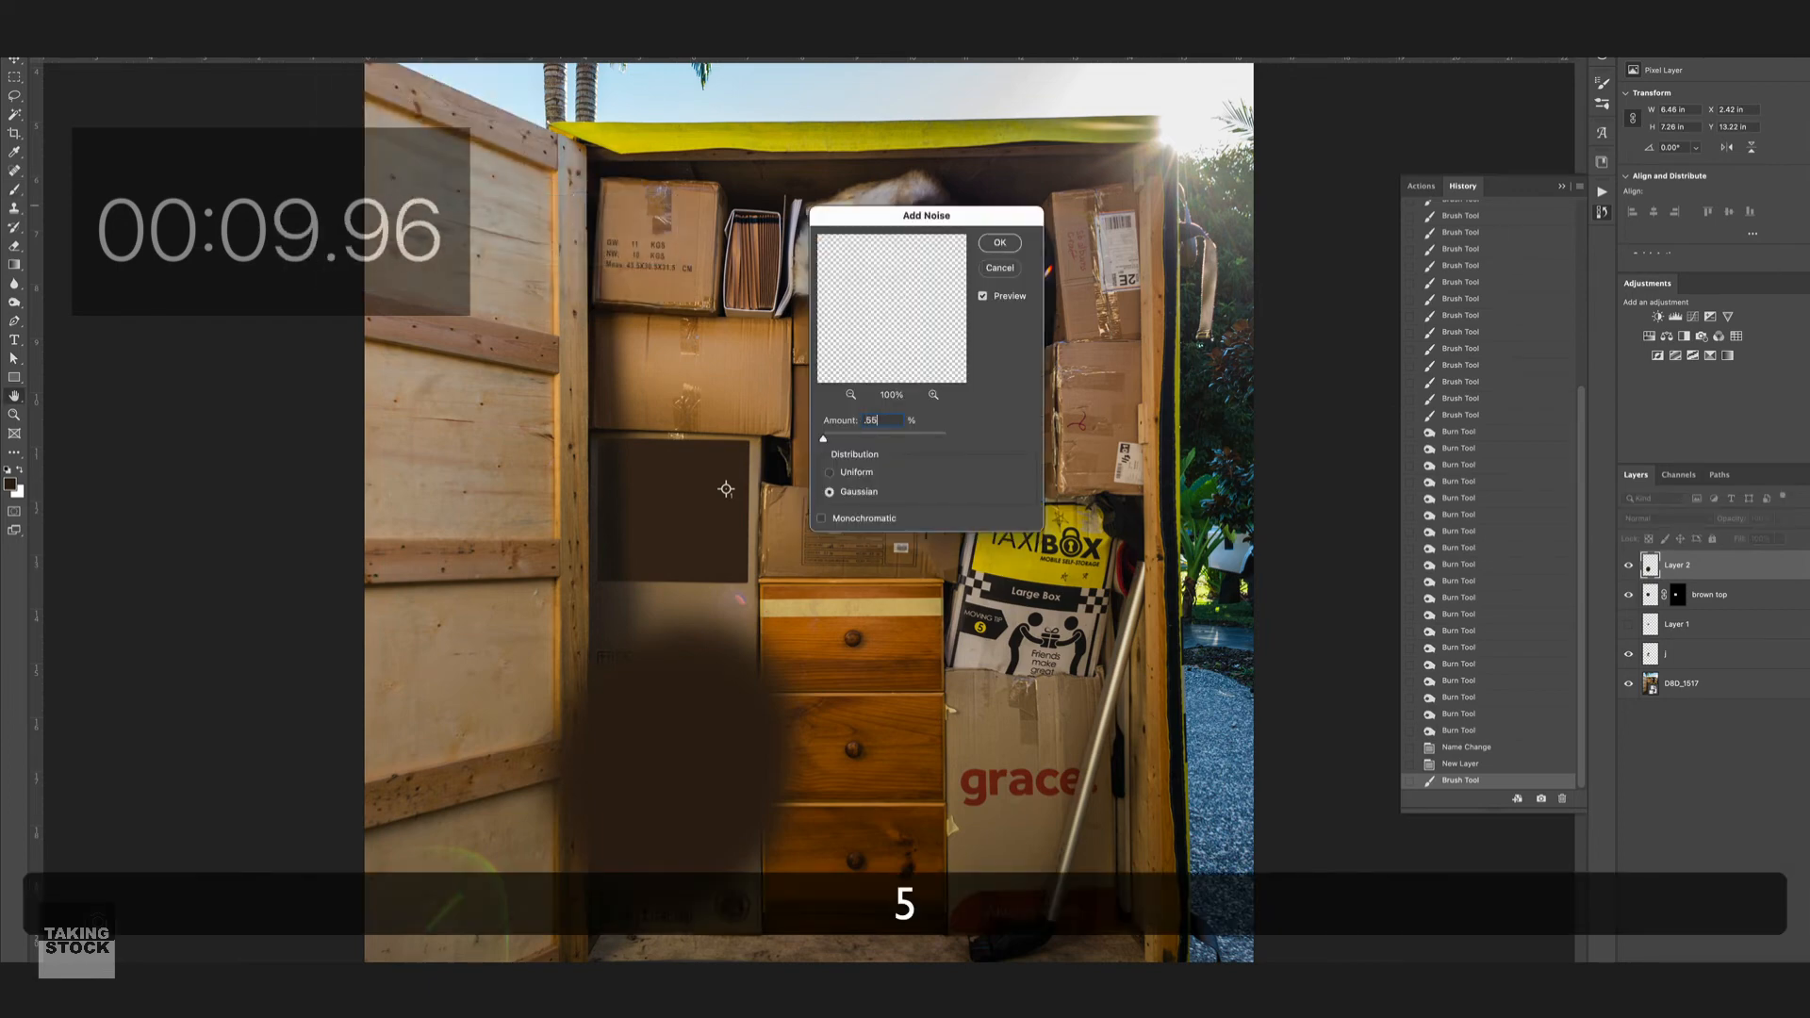
{"action": "key", "text": "Return"}
Step: Add a black mask to the new layer and paint white over the KENT panel area with a smaller brush
{"action": "key", "text": "alt"}
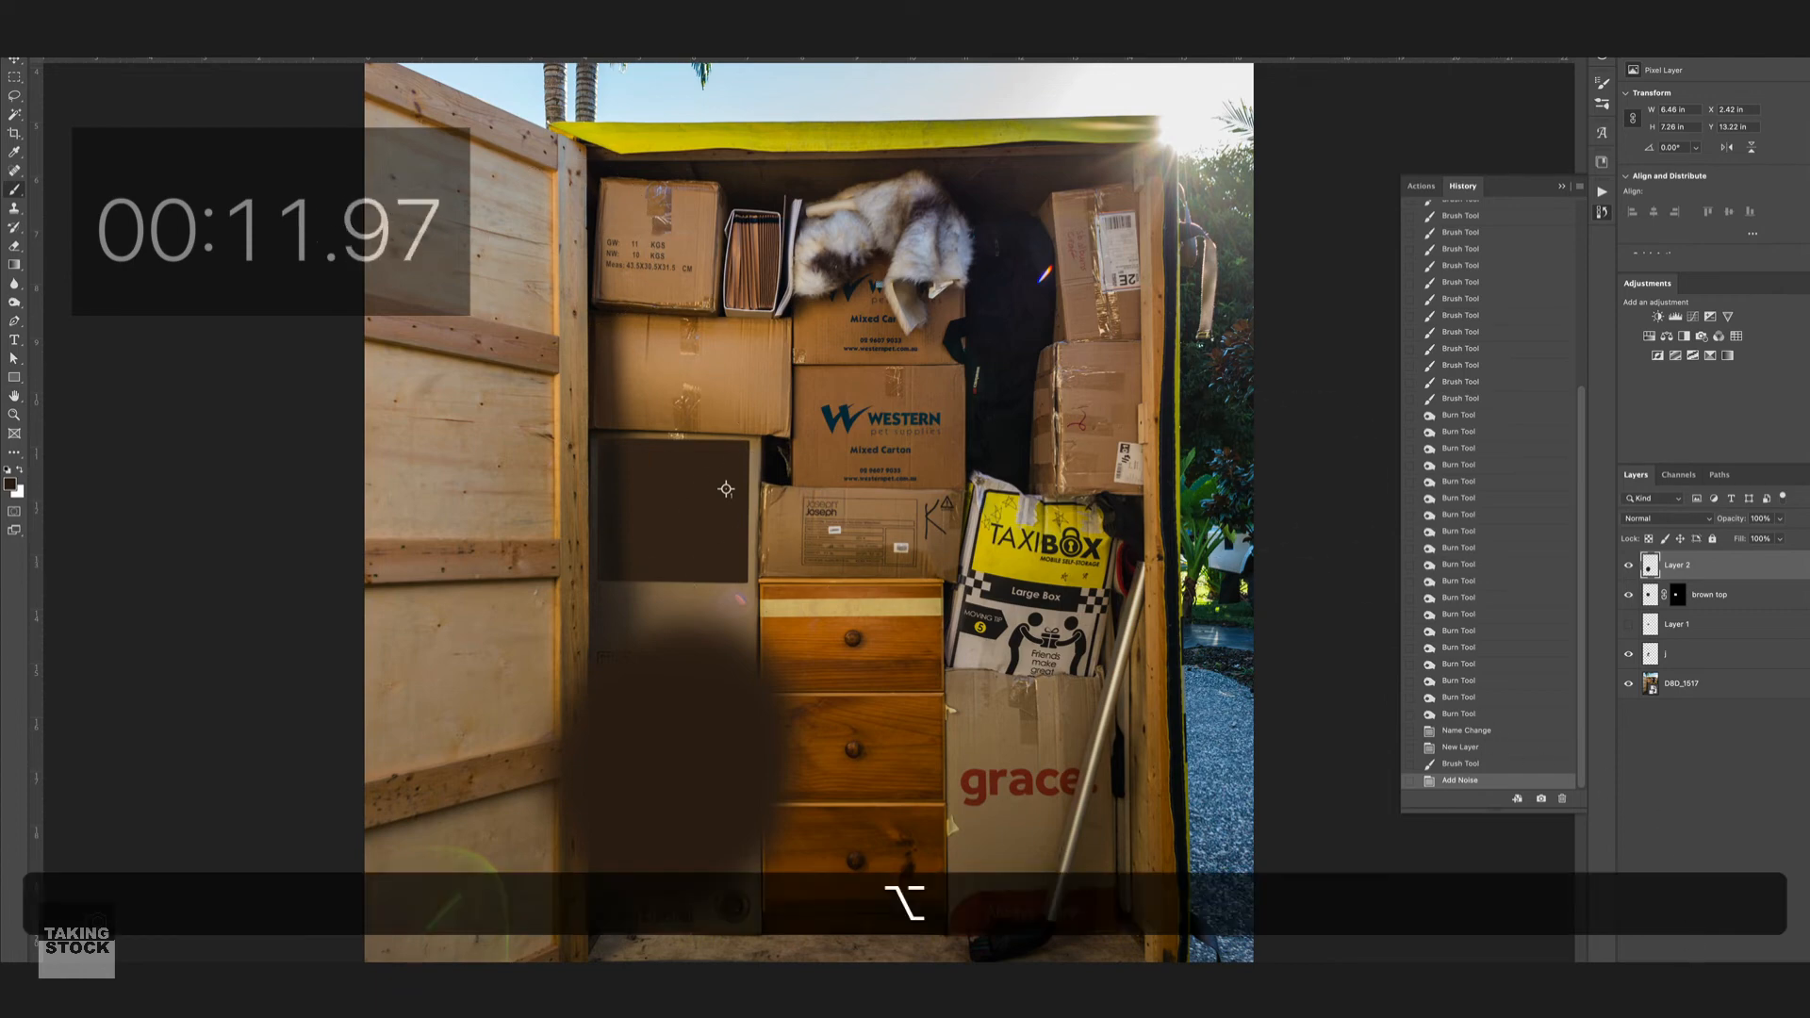
{"action": "left_click", "coordinate": [1694, 965], "text": "alt"}
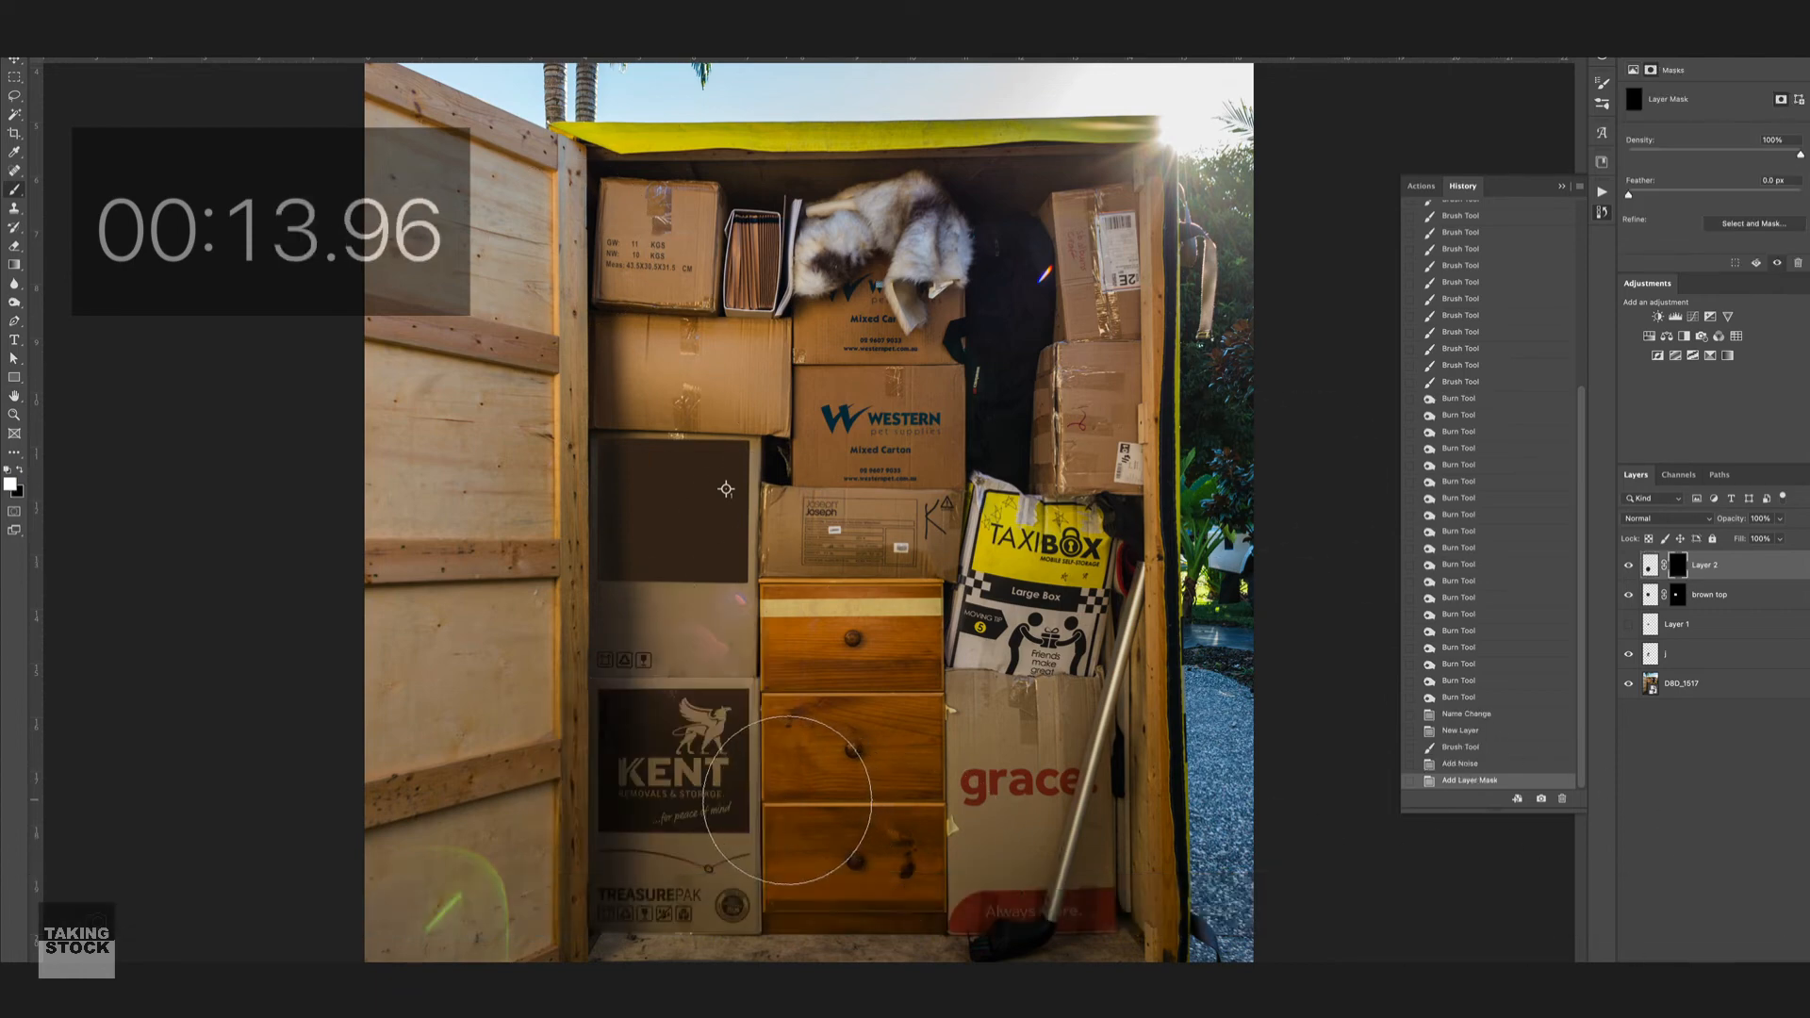
{"action": "key", "text": "bracketleft"}
{"action": "key", "text": "bracketleft"}
{"action": "key", "text": "bracketleft"}
{"action": "key", "text": "bracketleft"}
{"action": "key", "text": "bracketleft"}
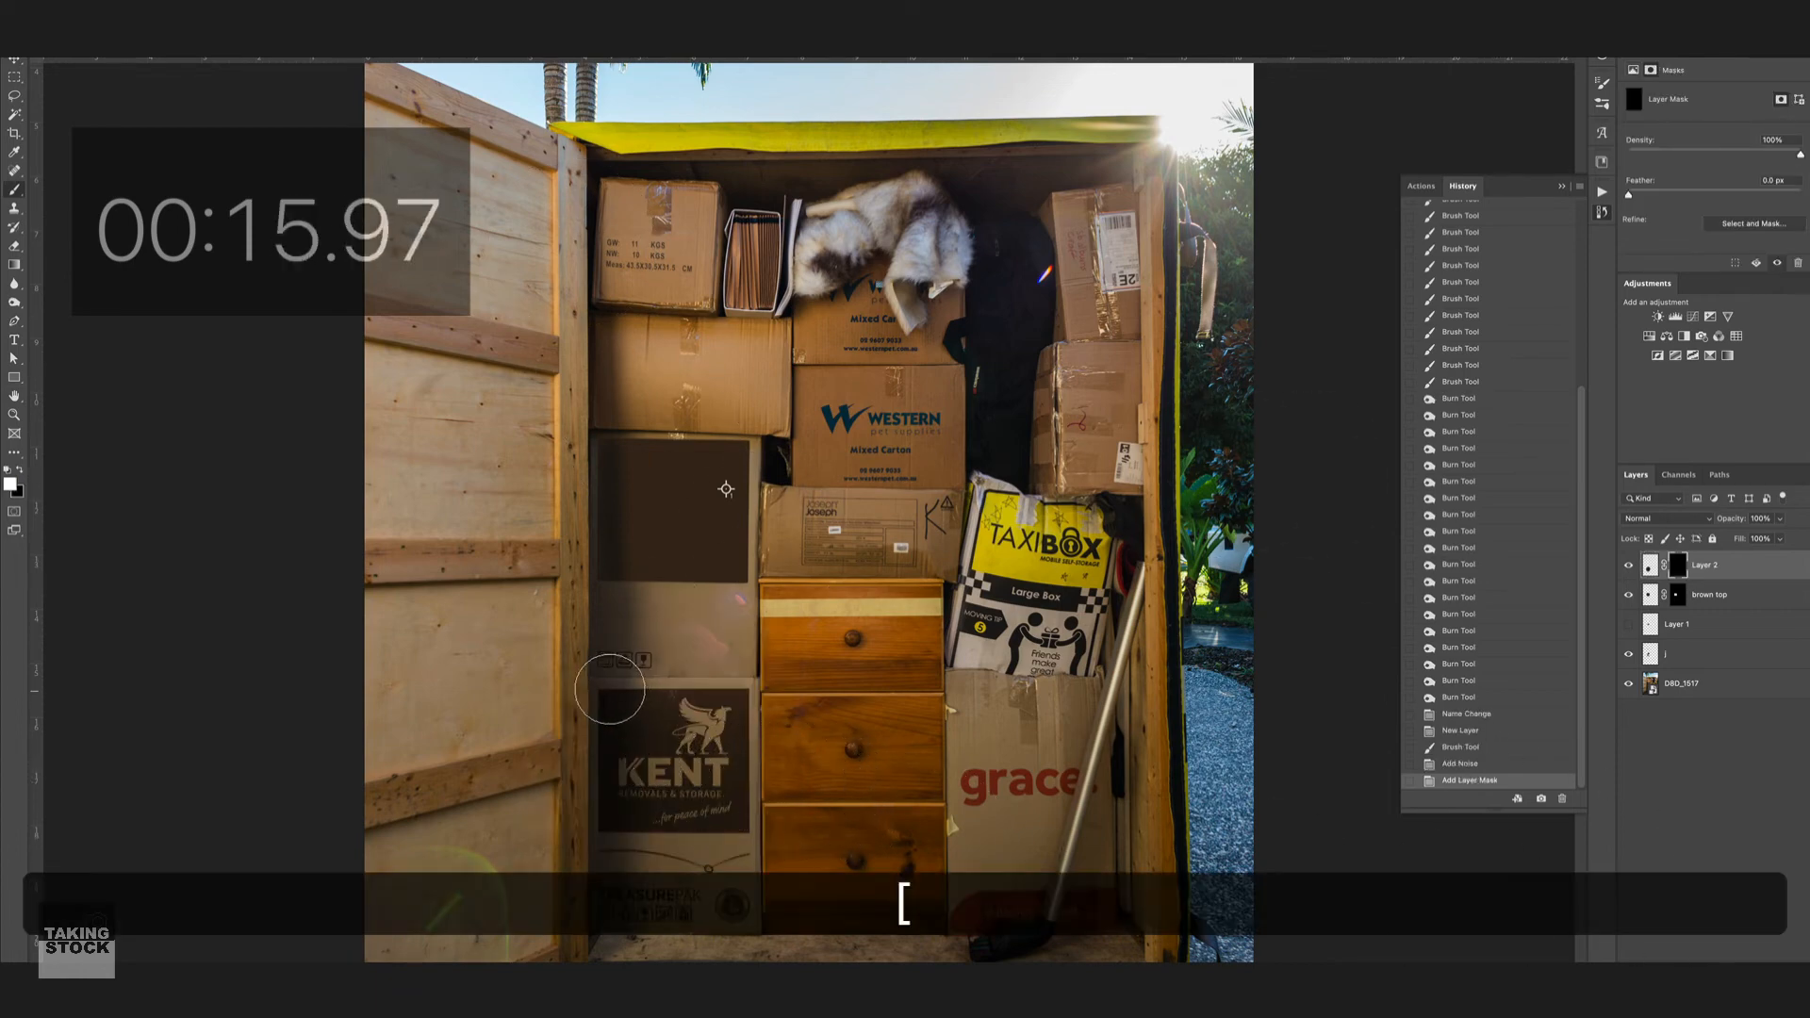
{"action": "mouse_move", "coordinate": [614, 693]}
{"action": "left_mouse_down"}
{"action": "mouse_move", "coordinate": [617, 809]}
{"action": "mouse_move", "coordinate": [625, 707]}
{"action": "mouse_move", "coordinate": [685, 714]}
{"action": "mouse_move", "coordinate": [696, 744]}
{"action": "mouse_move", "coordinate": [728, 706]}
{"action": "mouse_move", "coordinate": [738, 810]}
{"action": "mouse_move", "coordinate": [706, 830]}
{"action": "mouse_move", "coordinate": [703, 792]}
{"action": "mouse_move", "coordinate": [695, 821]}
{"action": "mouse_move", "coordinate": [682, 801]}
{"action": "mouse_move", "coordinate": [620, 828]}
{"action": "mouse_move", "coordinate": [605, 814]}
{"action": "mouse_move", "coordinate": [668, 826]}
{"action": "mouse_move", "coordinate": [668, 773]}
{"action": "mouse_move", "coordinate": [629, 700]}
{"action": "mouse_move", "coordinate": [721, 696]}
{"action": "mouse_move", "coordinate": [731, 786]}
{"action": "mouse_move", "coordinate": [731, 685]}
{"action": "mouse_move", "coordinate": [742, 700]}
{"action": "mouse_move", "coordinate": [614, 690]}
{"action": "mouse_move", "coordinate": [607, 765]}
{"action": "left_mouse_up"}
Step: Paint black on the mask with a smaller brush in straight strokes along the lower panel's upper edge
{"action": "key", "text": "x"}
{"action": "key", "text": "bracketleft"}
{"action": "key", "text": "bracketleft"}
{"action": "key", "text": "bracketleft"}
{"action": "key", "text": "bracketleft"}
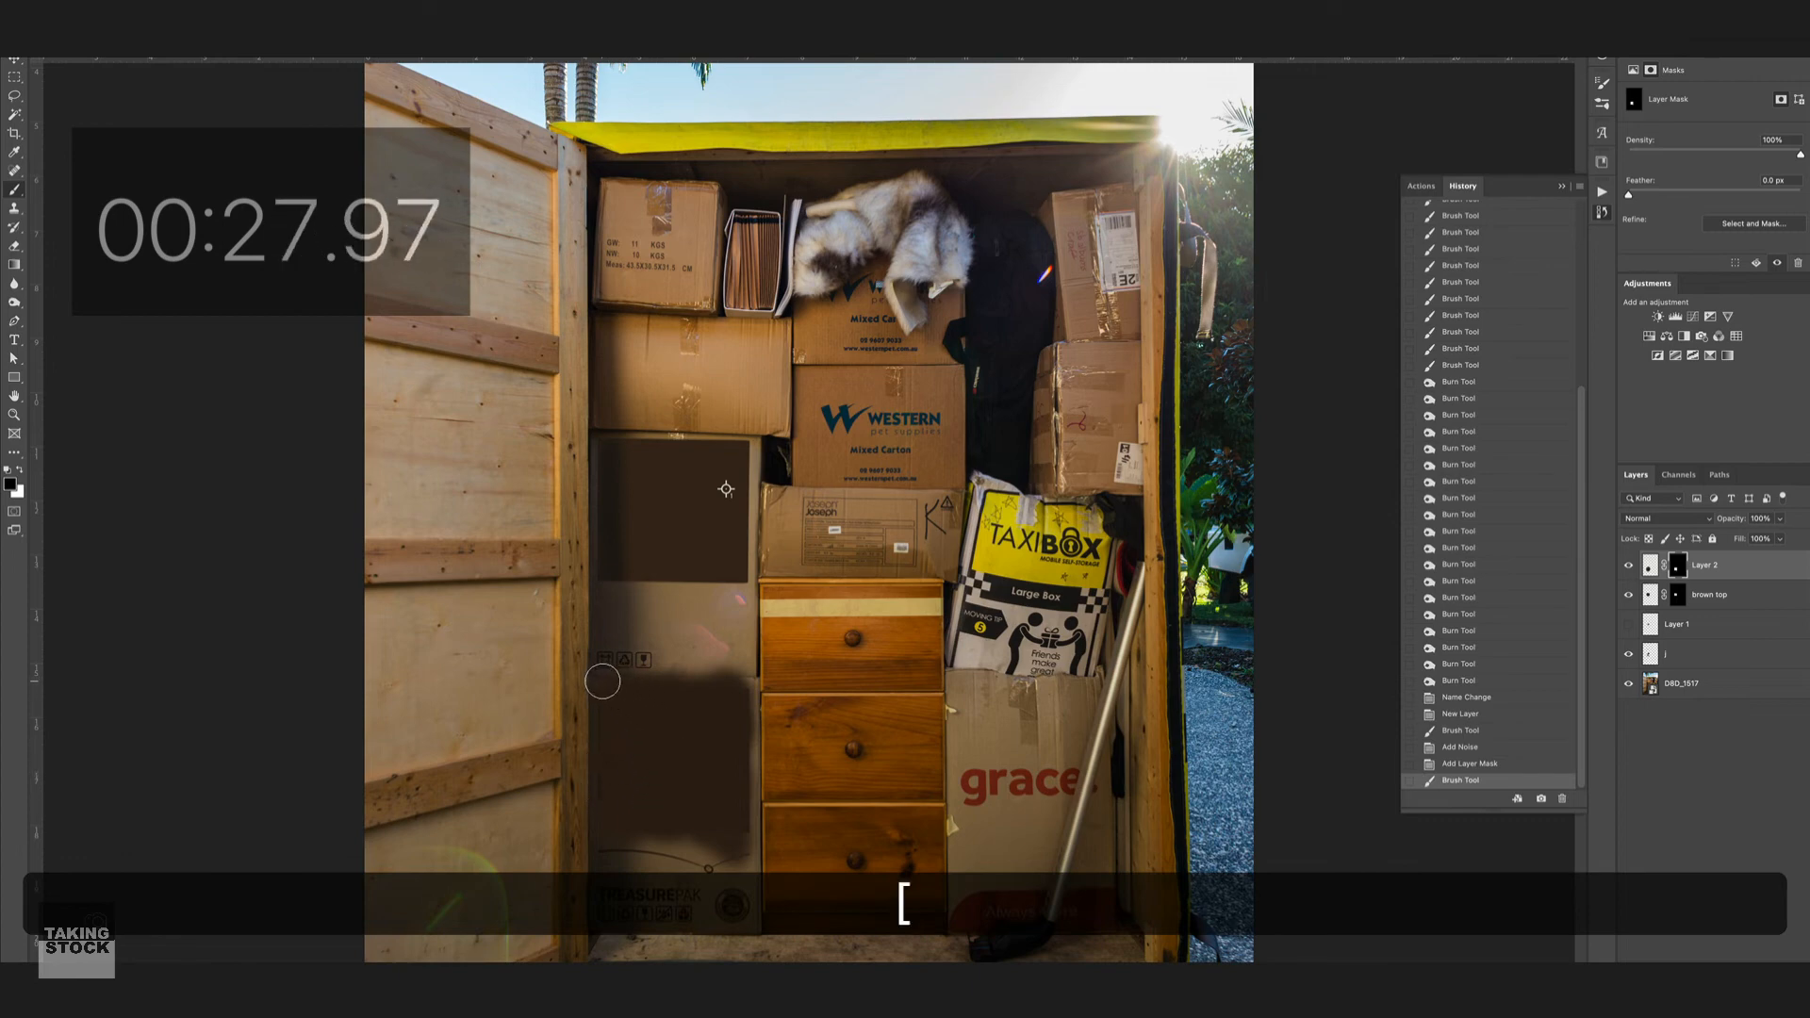
{"action": "left_click", "coordinate": [601, 679]}
{"action": "left_click", "coordinate": [755, 680], "text": "shift"}
{"action": "left_click", "coordinate": [598, 682], "text": "shift"}
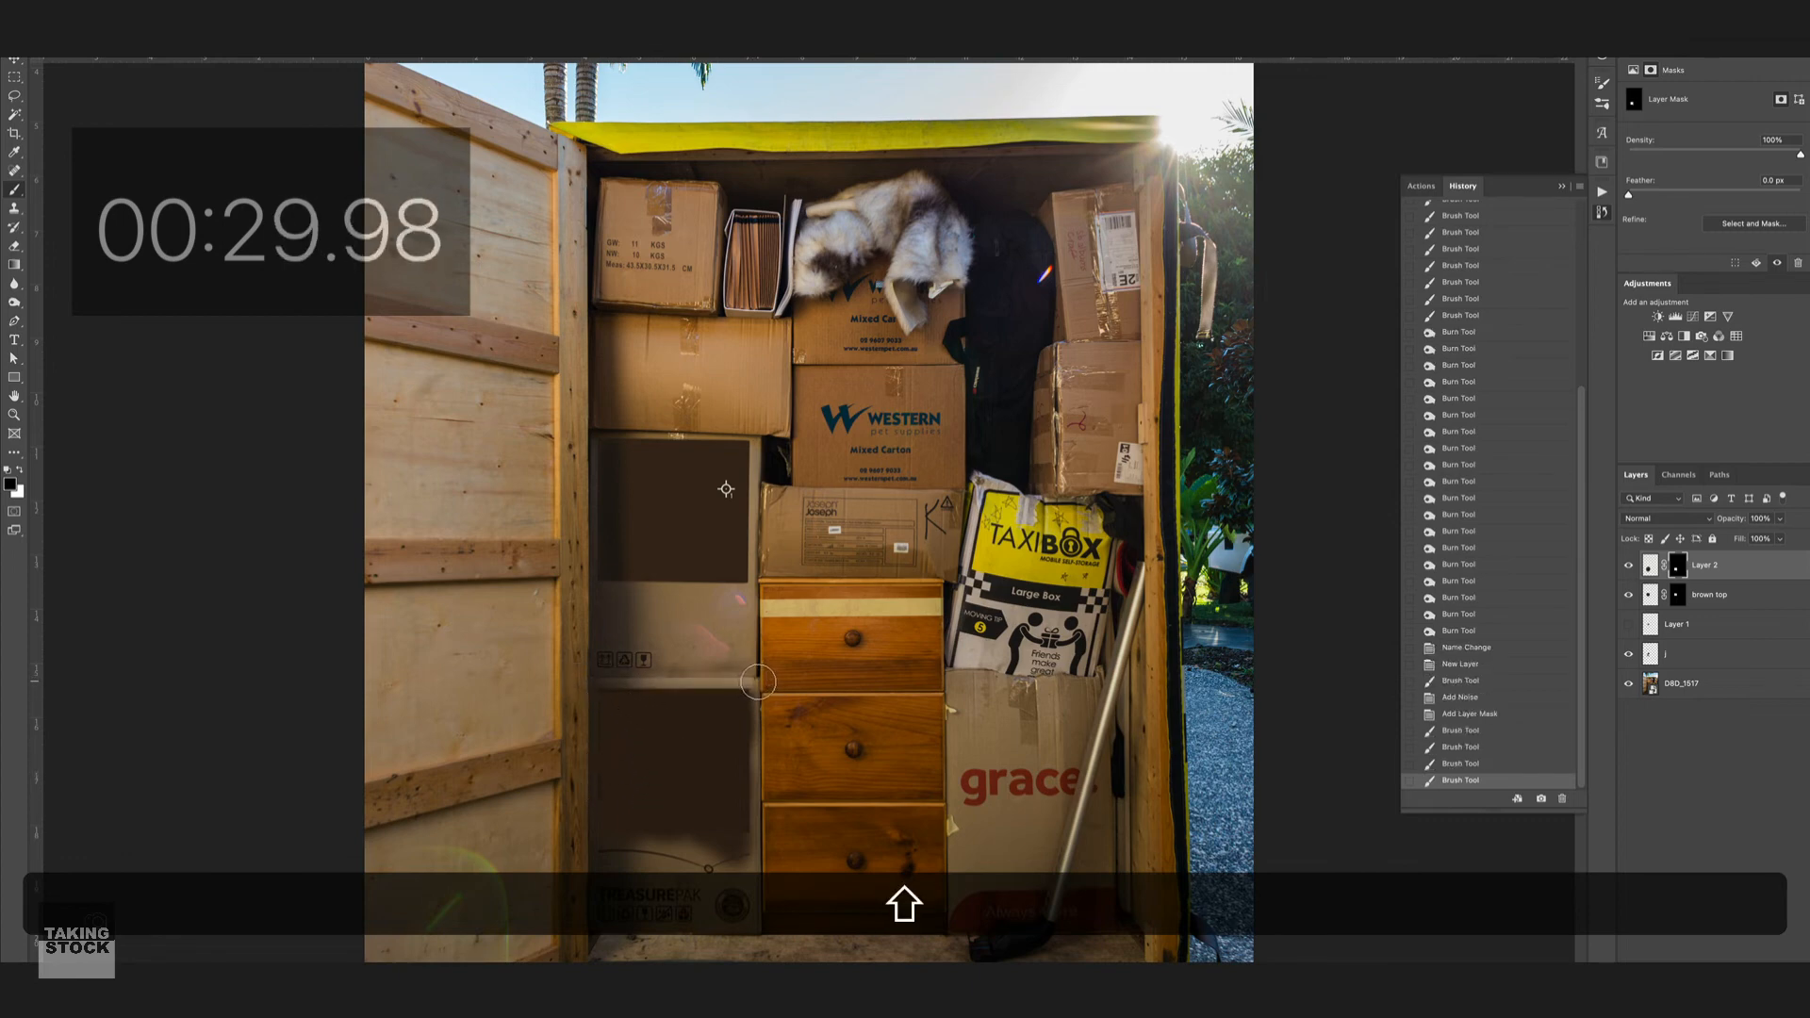
Step: Trim the lower panel's right edge with straight black strokes on the mask
{"action": "left_click", "coordinate": [763, 683], "text": "shift"}
{"action": "left_click", "coordinate": [771, 849], "text": "shift"}
{"action": "left_click", "coordinate": [759, 687], "text": "shift"}
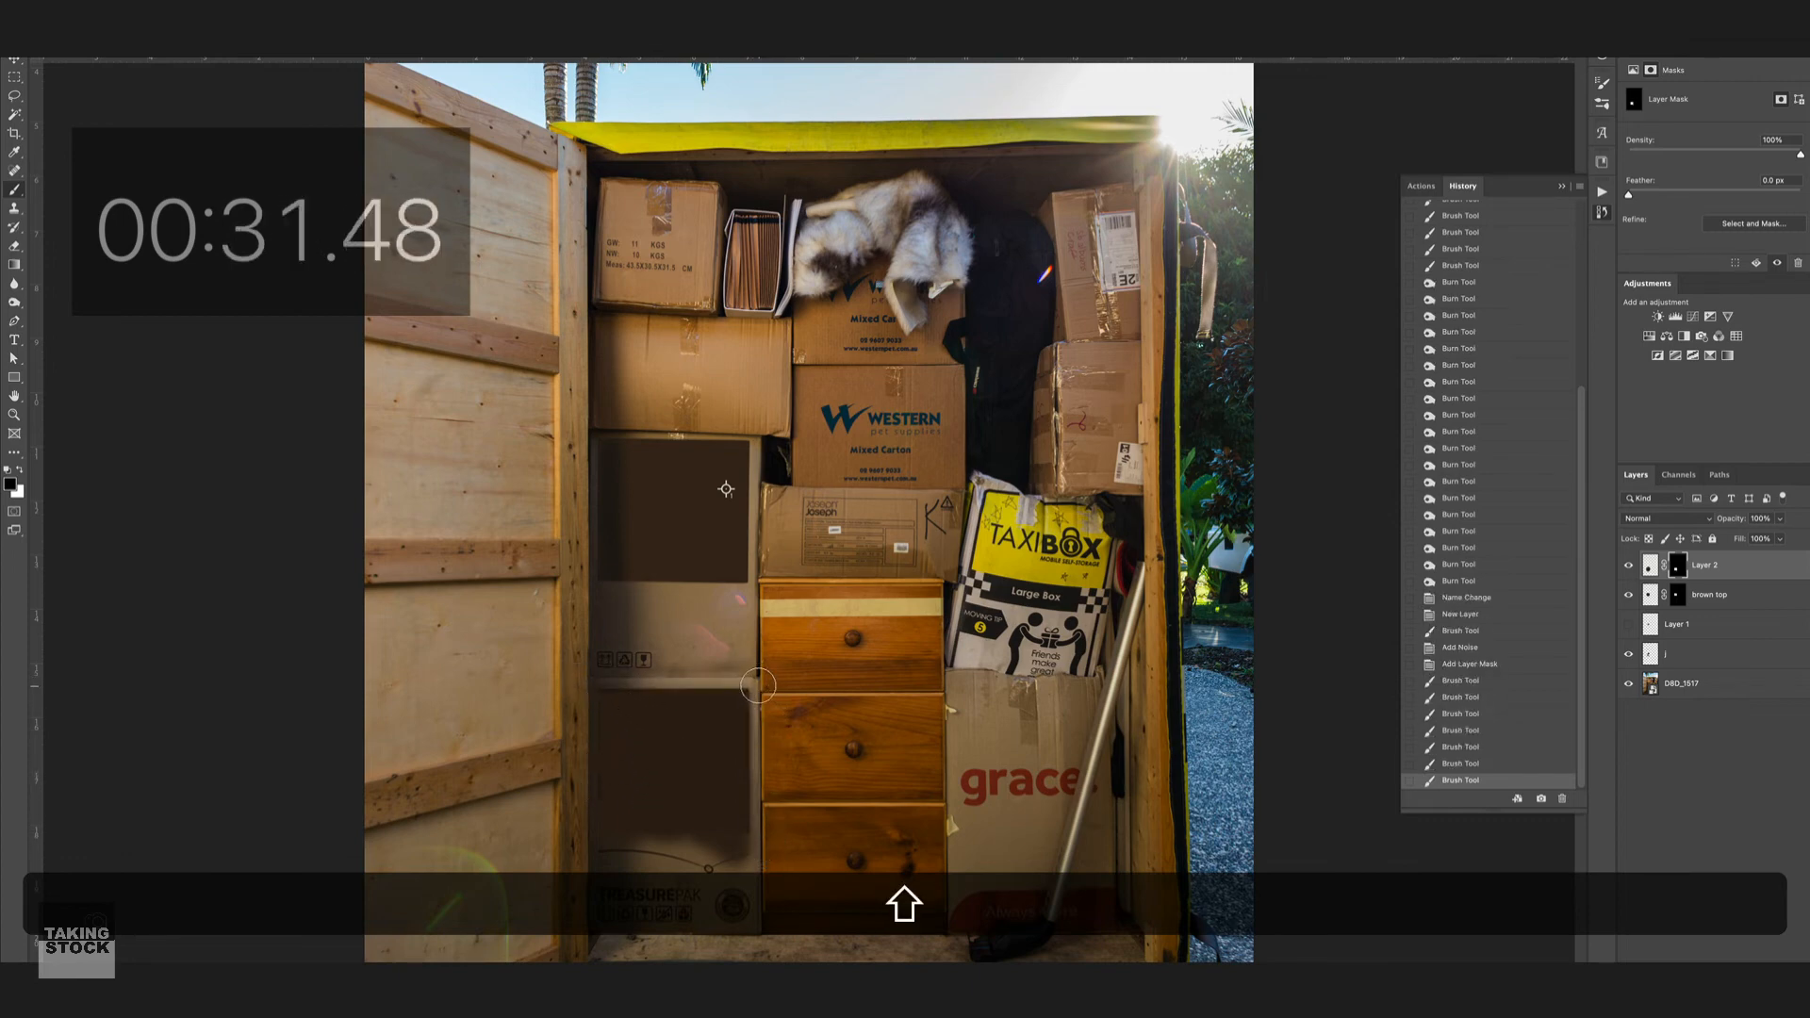
{"action": "left_click", "coordinate": [750, 840], "text": "shift"}
Step: Clean up the lower panel's bottom edge with repeated straight black strokes on the mask
{"action": "left_click", "coordinate": [568, 840], "text": "shift"}
{"action": "left_click", "coordinate": [750, 858], "text": "shift"}
{"action": "left_click", "coordinate": [642, 857], "text": "shift"}
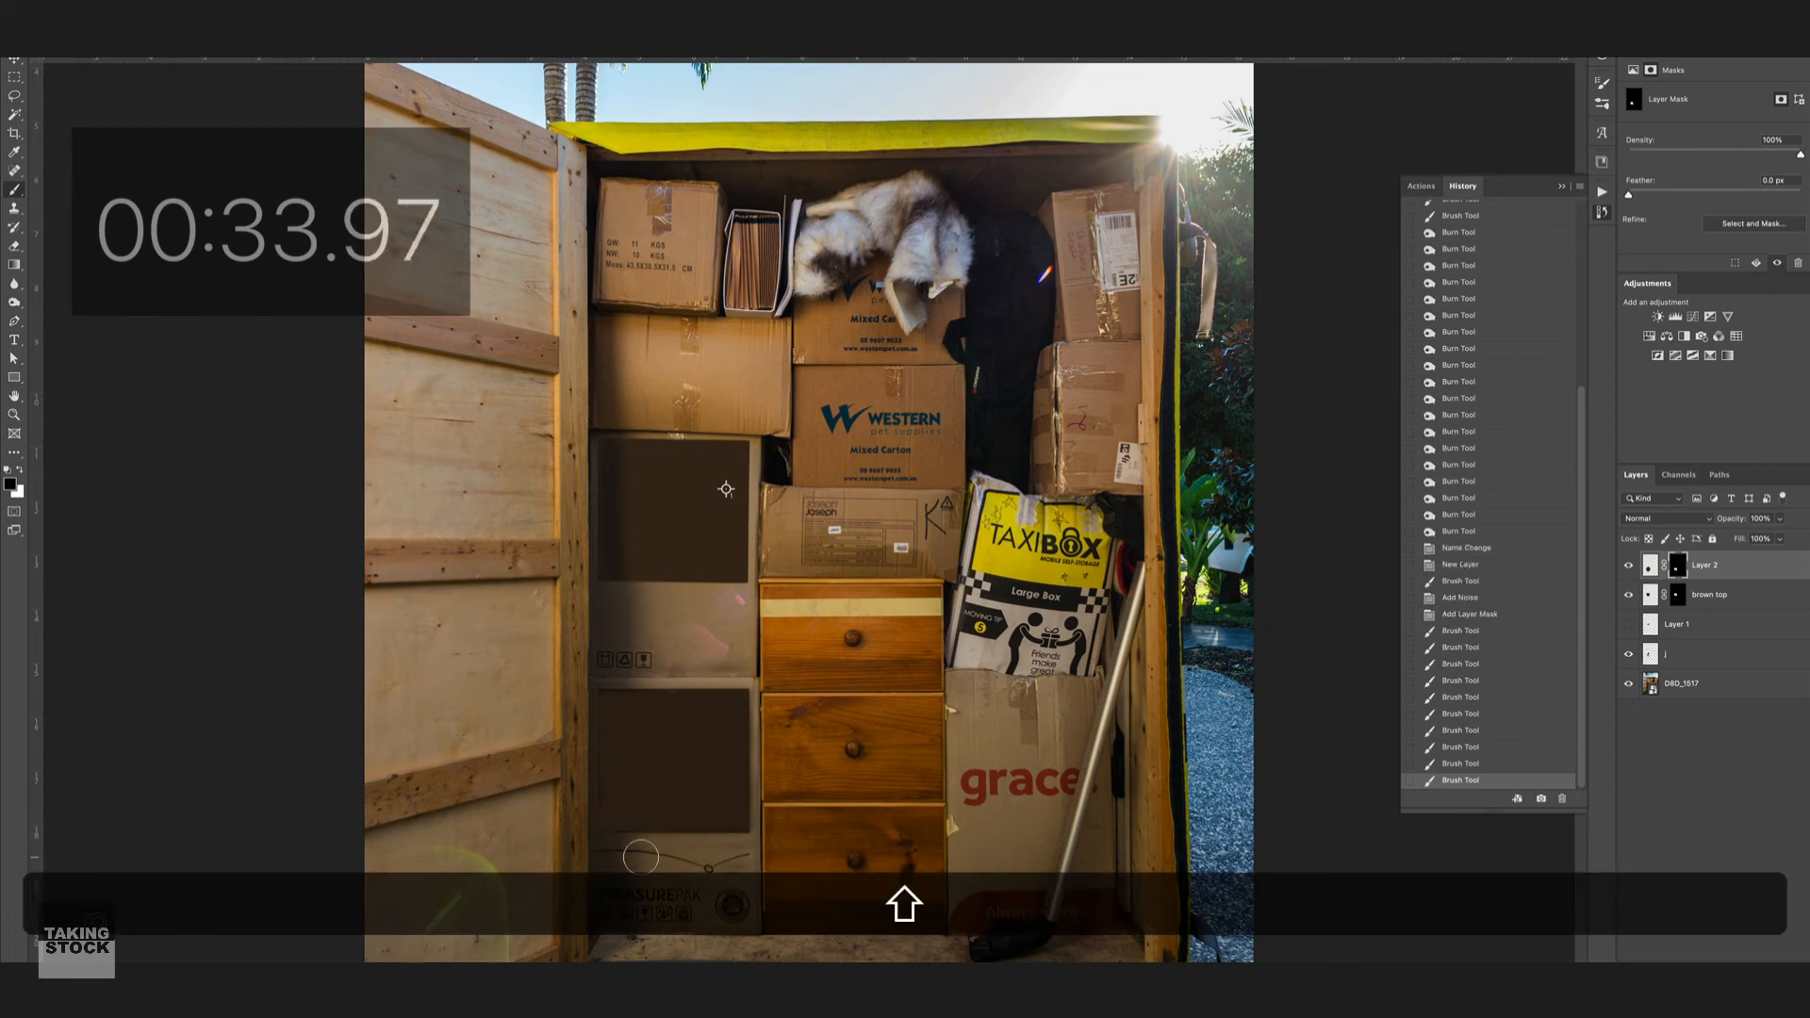
{"action": "left_click", "coordinate": [756, 855], "text": "shift"}
{"action": "left_click", "coordinate": [709, 857], "text": "shift"}
{"action": "left_click", "coordinate": [603, 851], "text": "shift"}
Step: Straighten the lower panel's left edge with black strokes on the mask, and reduce the brush size
{"action": "left_click", "coordinate": [581, 847], "text": "shift"}
{"action": "left_click", "coordinate": [582, 846], "text": "shift"}
{"action": "left_click", "coordinate": [591, 687], "text": "shift"}
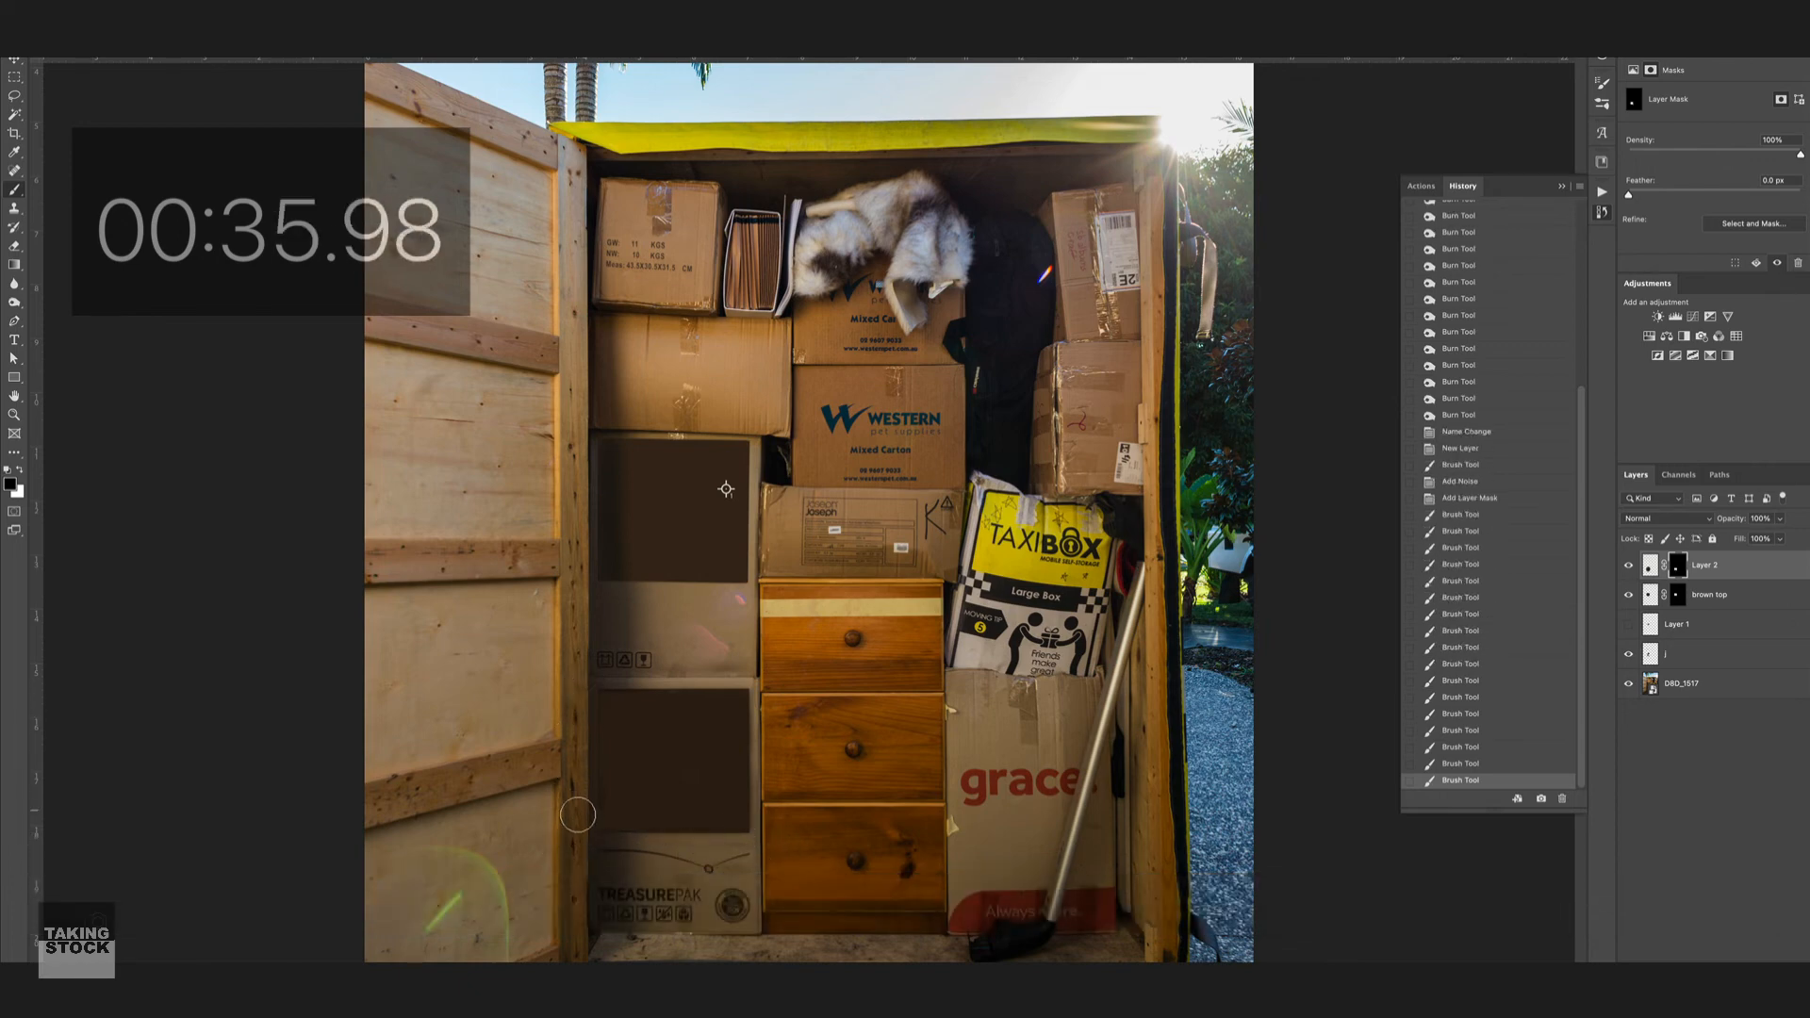
{"action": "left_click", "coordinate": [585, 835], "text": "shift"}
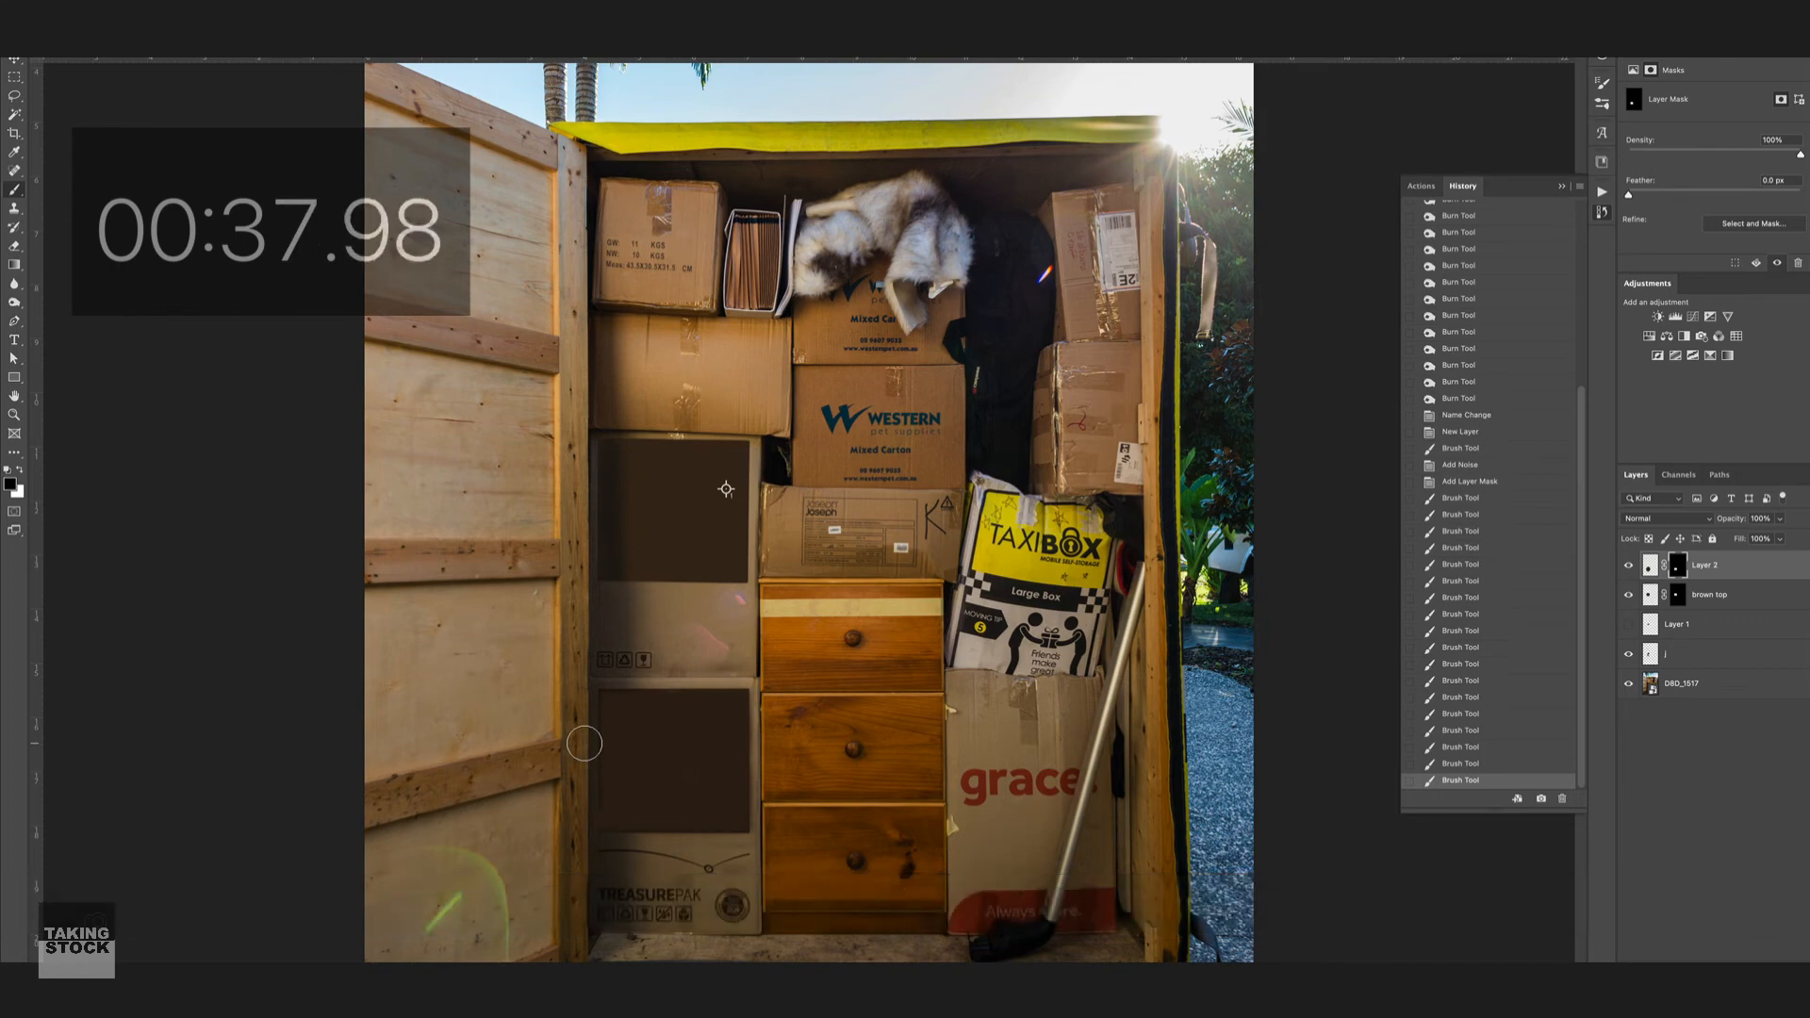
{"action": "key", "text": "bracketleft"}
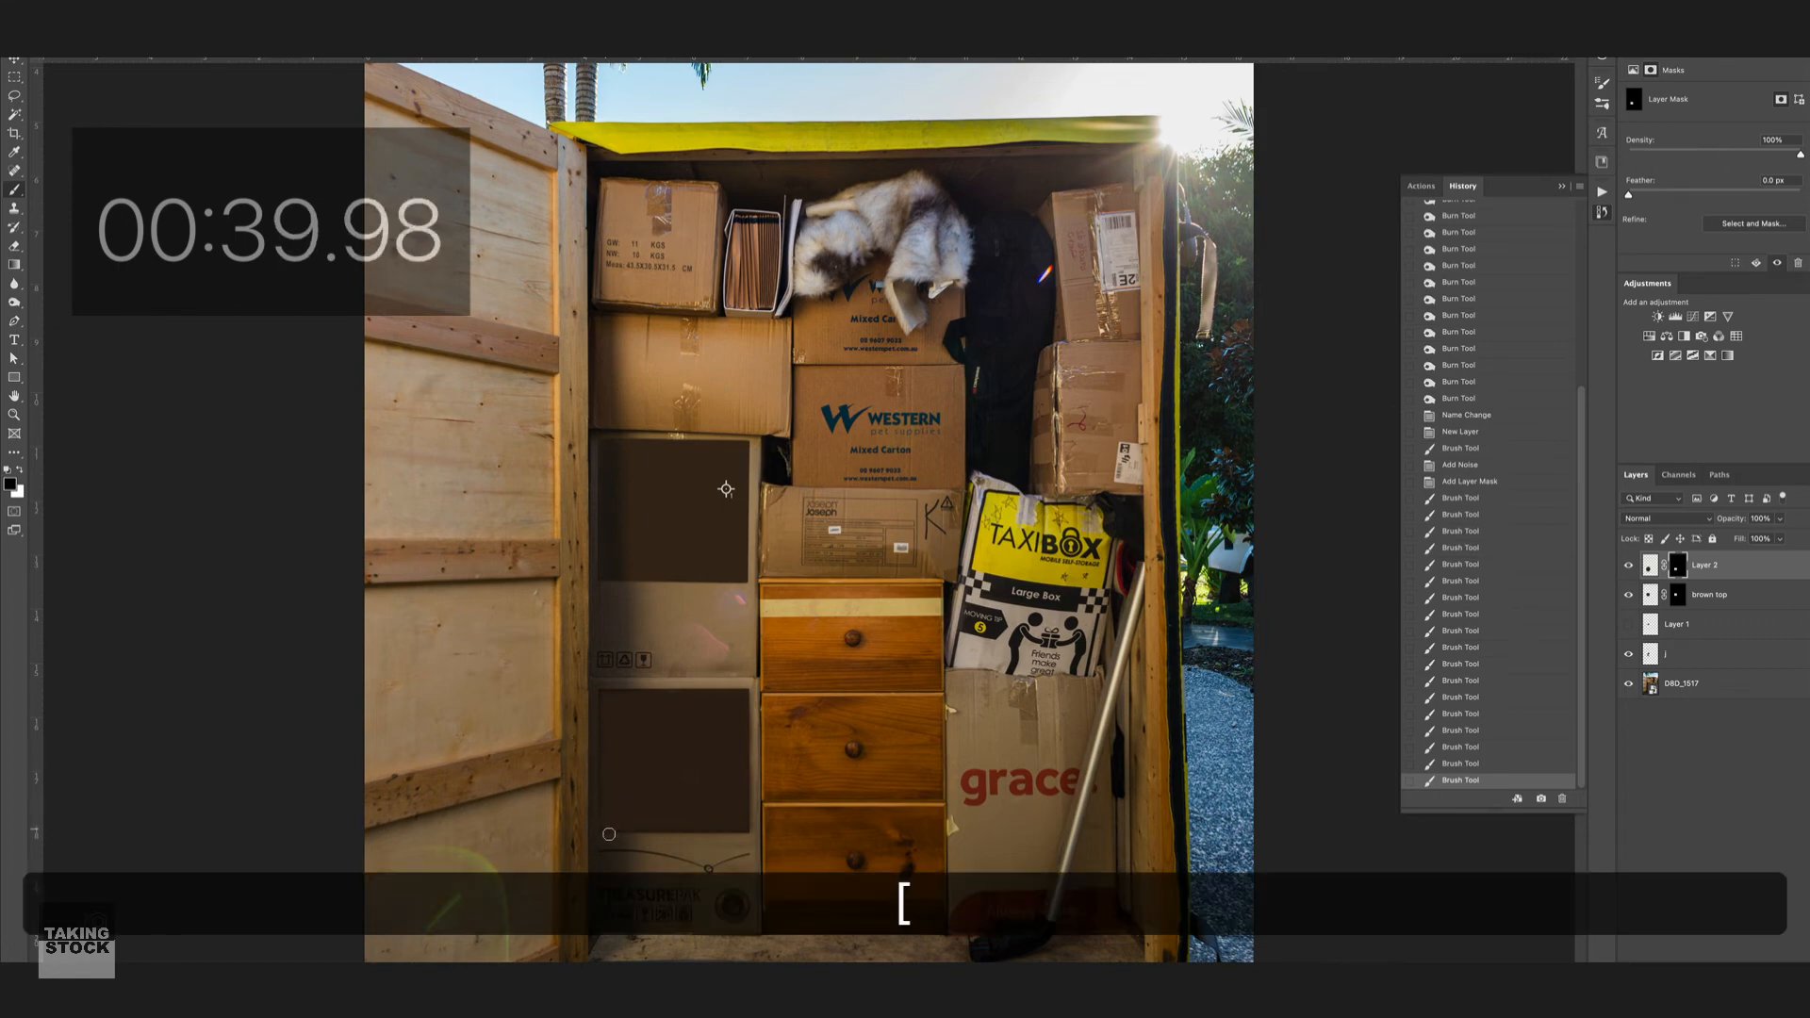
Step: Paint straight white strokes on the mask along the inside of the lower panel's bottom, right, top and left edges
{"action": "key", "text": "x"}
{"action": "left_click_drag", "start_coordinate": [610, 834], "coordinate": [733, 828]}
{"action": "left_click", "coordinate": [745, 752], "text": "shift"}
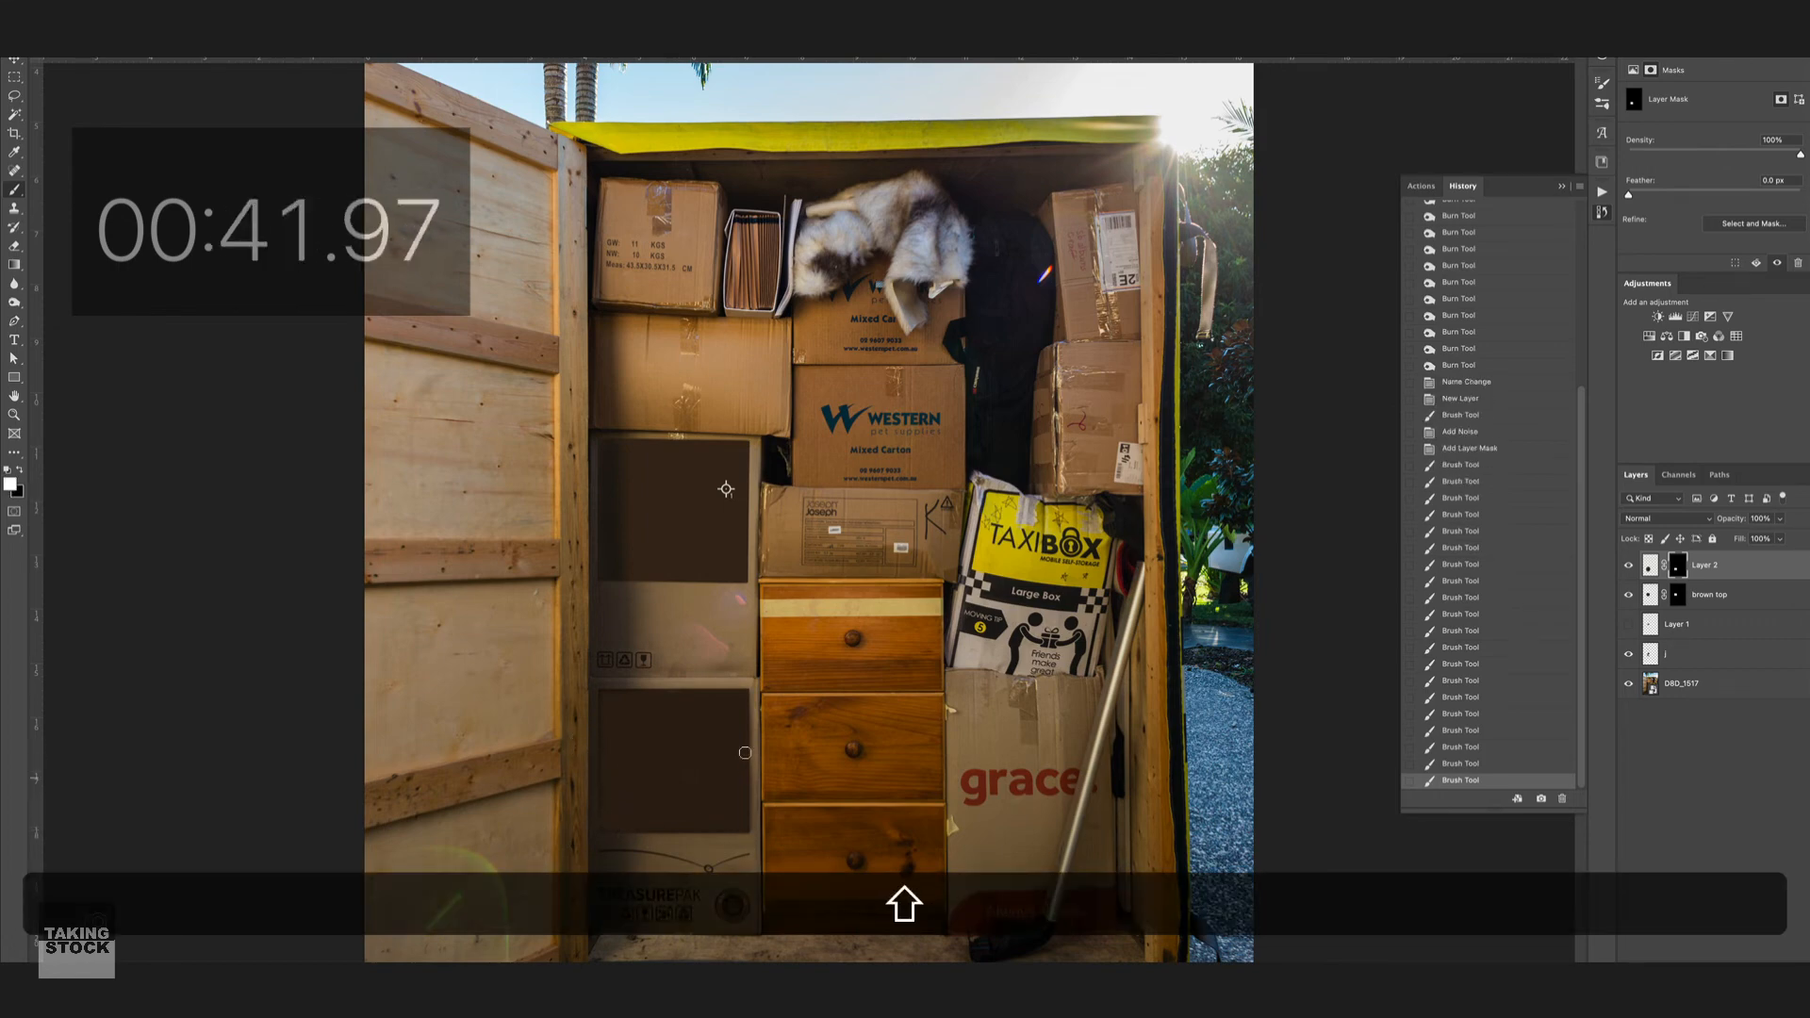
{"action": "left_click", "coordinate": [715, 690], "text": "shift"}
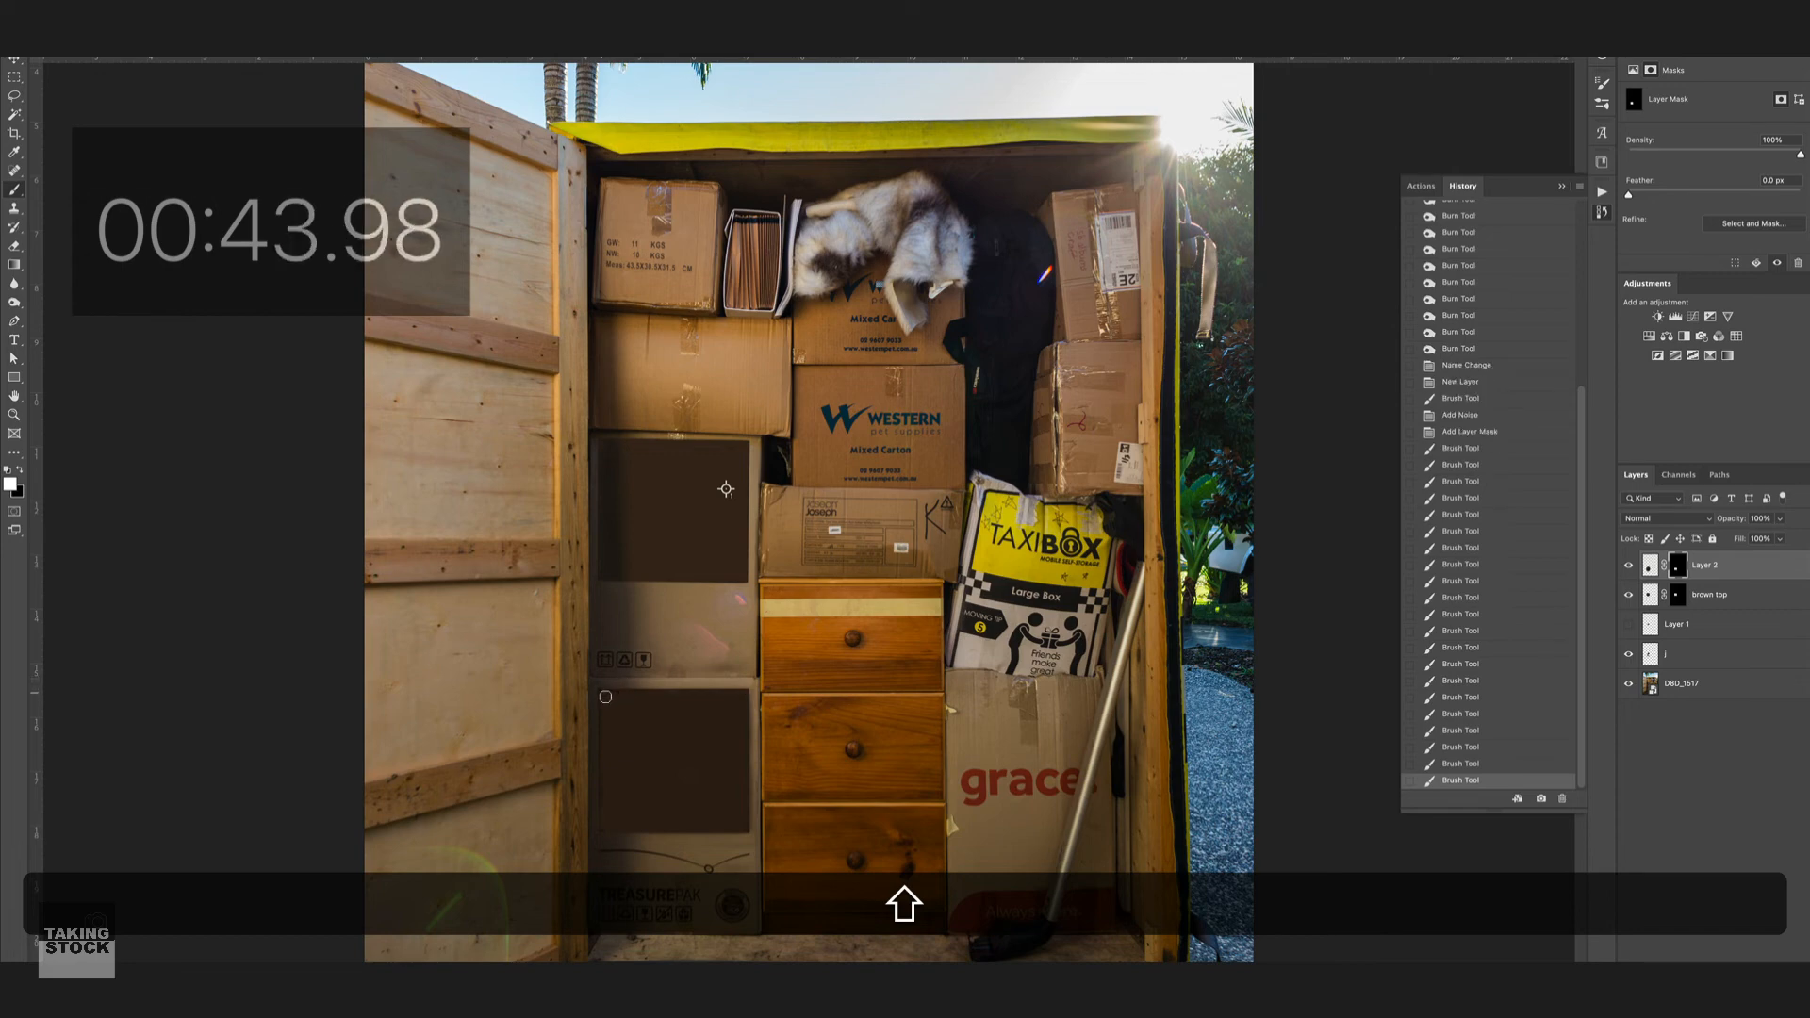
{"action": "left_click", "coordinate": [605, 697], "text": "shift"}
{"action": "left_click", "coordinate": [609, 772], "text": "shift"}
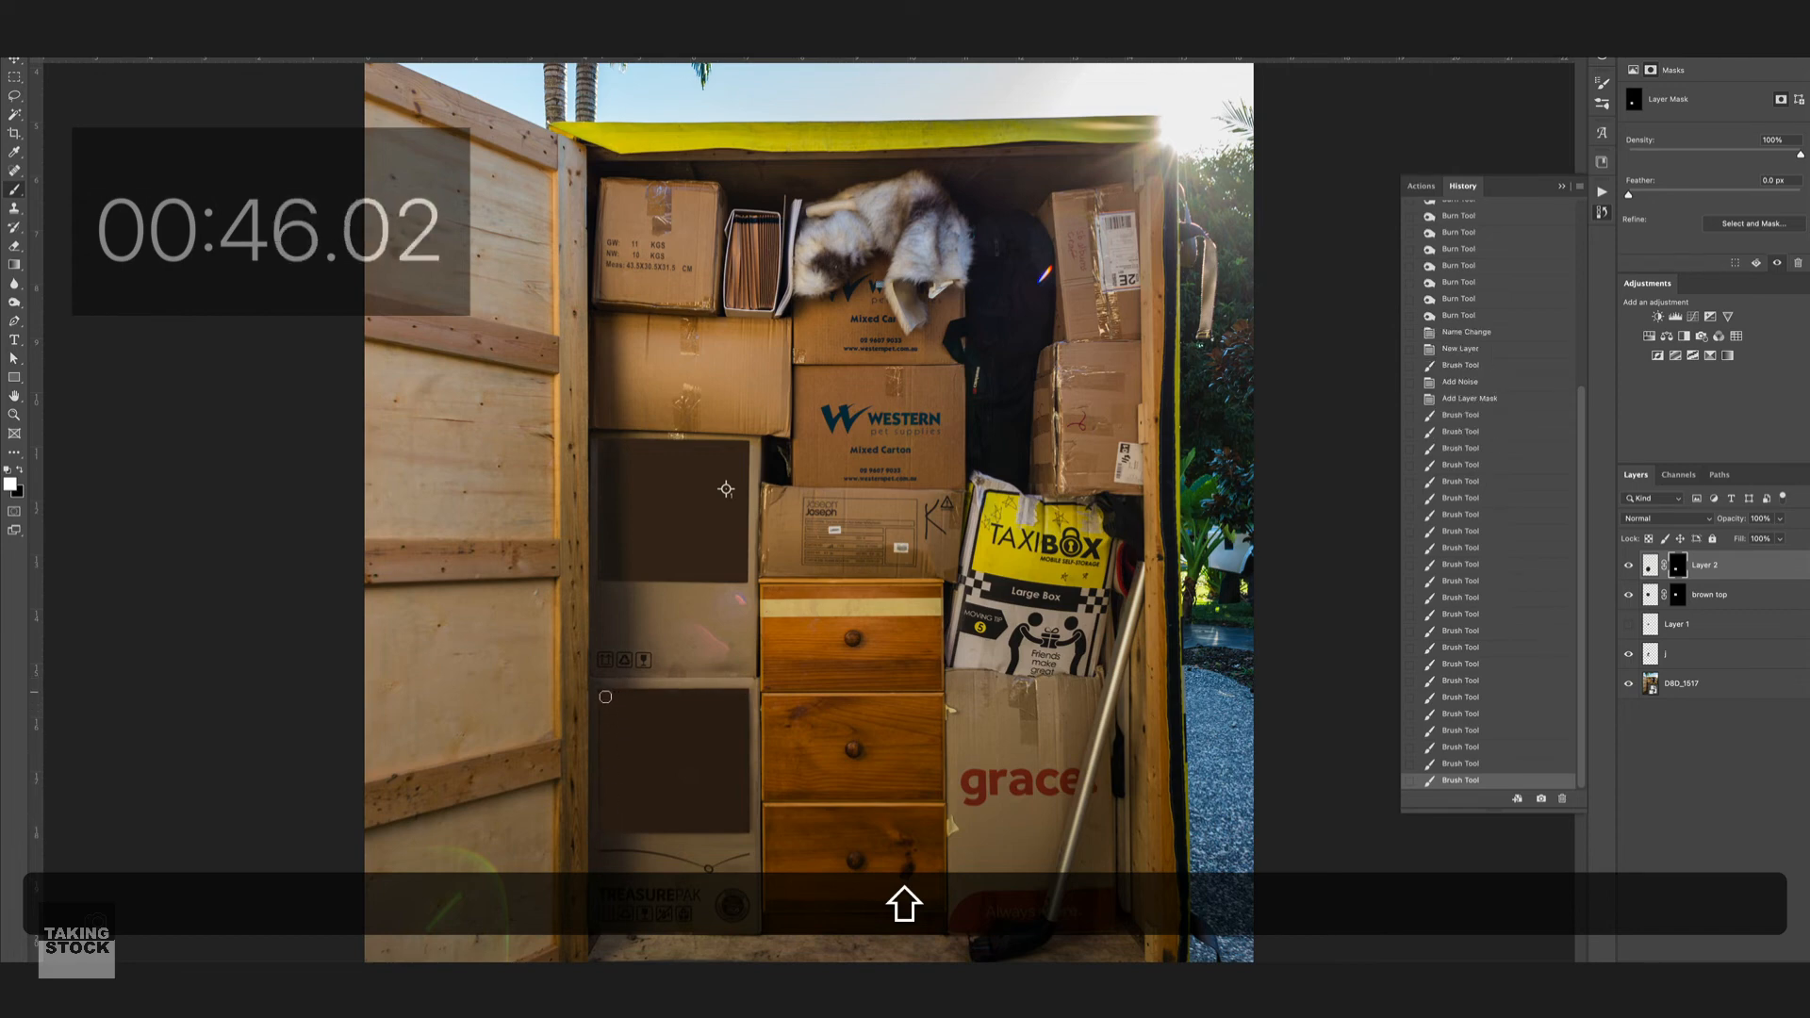
{"action": "left_click", "coordinate": [751, 708], "text": "shift"}
{"action": "left_click", "coordinate": [749, 698], "text": "shift"}
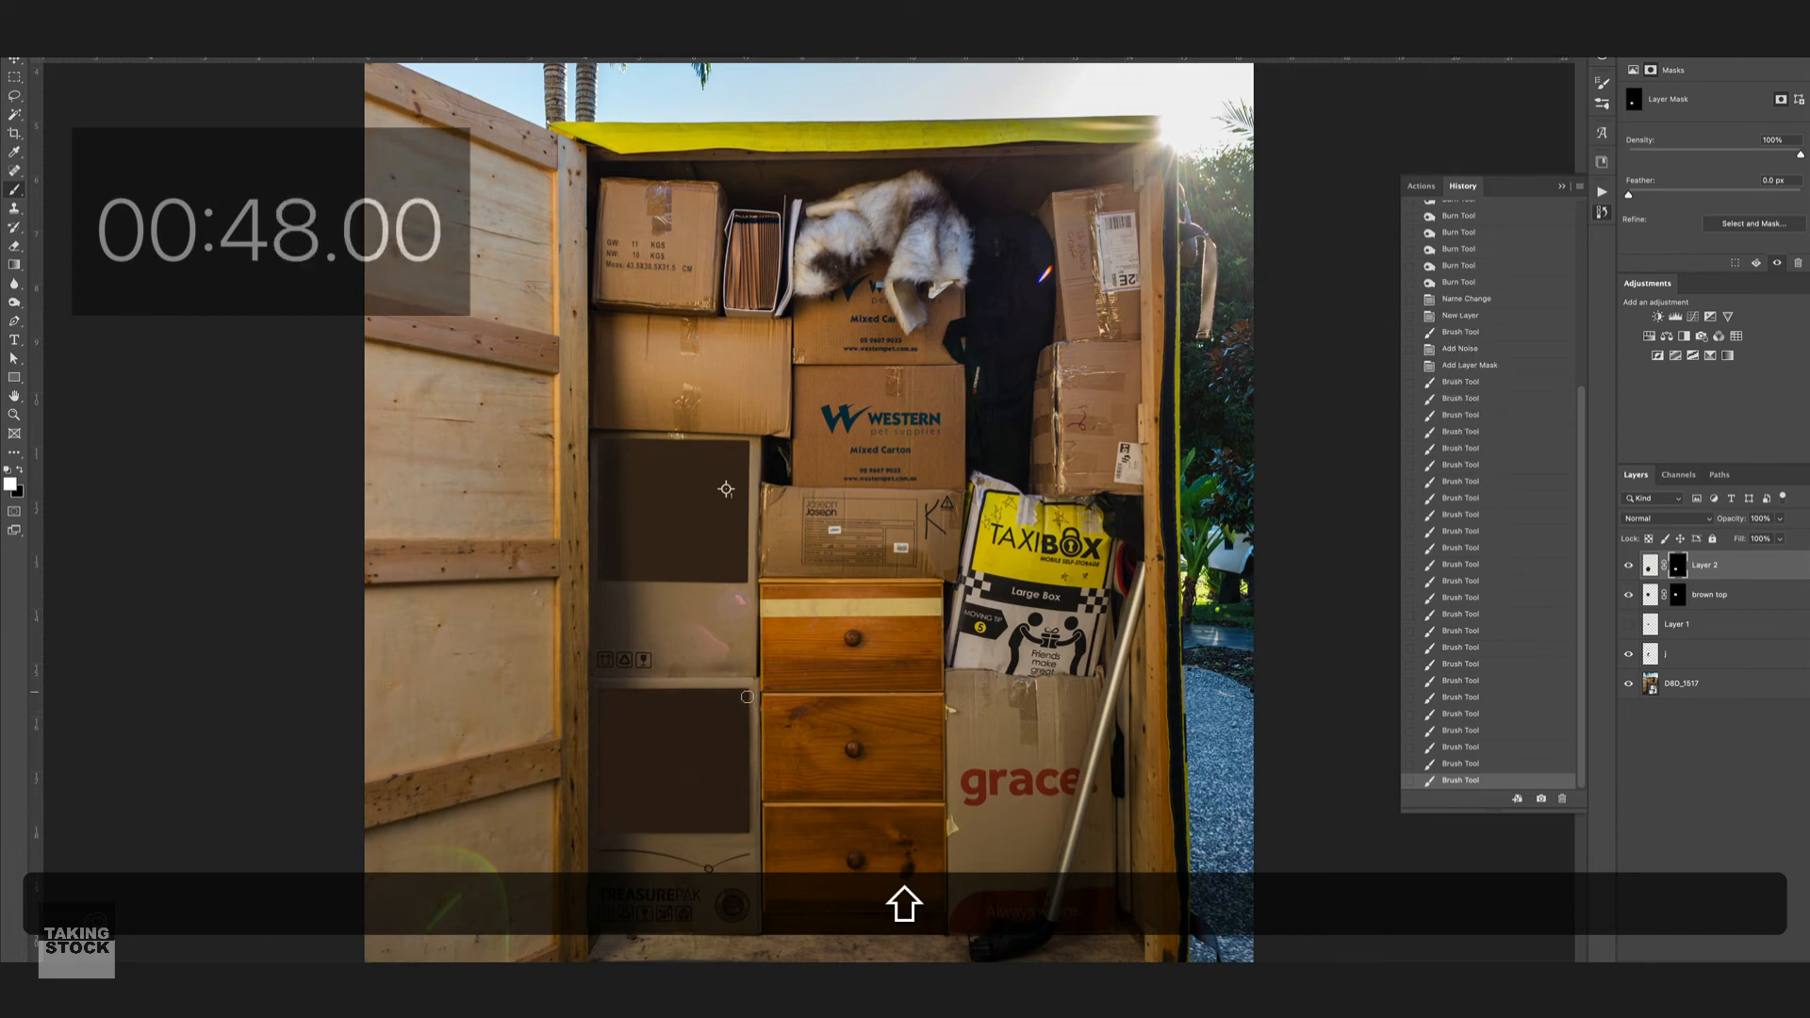
Step: Trim the lower panel's right edge with straight black strokes on the mask
{"action": "key", "text": "super+="}
{"action": "key", "text": "super+="}
{"action": "key", "text": "super+="}
{"action": "key", "text": "super+="}
{"action": "key", "text": "space"}
{"action": "mouse_move", "coordinate": [665, 823]}
{"action": "left_mouse_down"}
{"action": "mouse_move", "coordinate": [711, 497]}
{"action": "mouse_move", "coordinate": [909, 169]}
{"action": "mouse_move", "coordinate": [918, 122]}
{"action": "left_mouse_up"}
{"action": "key", "text": "x"}
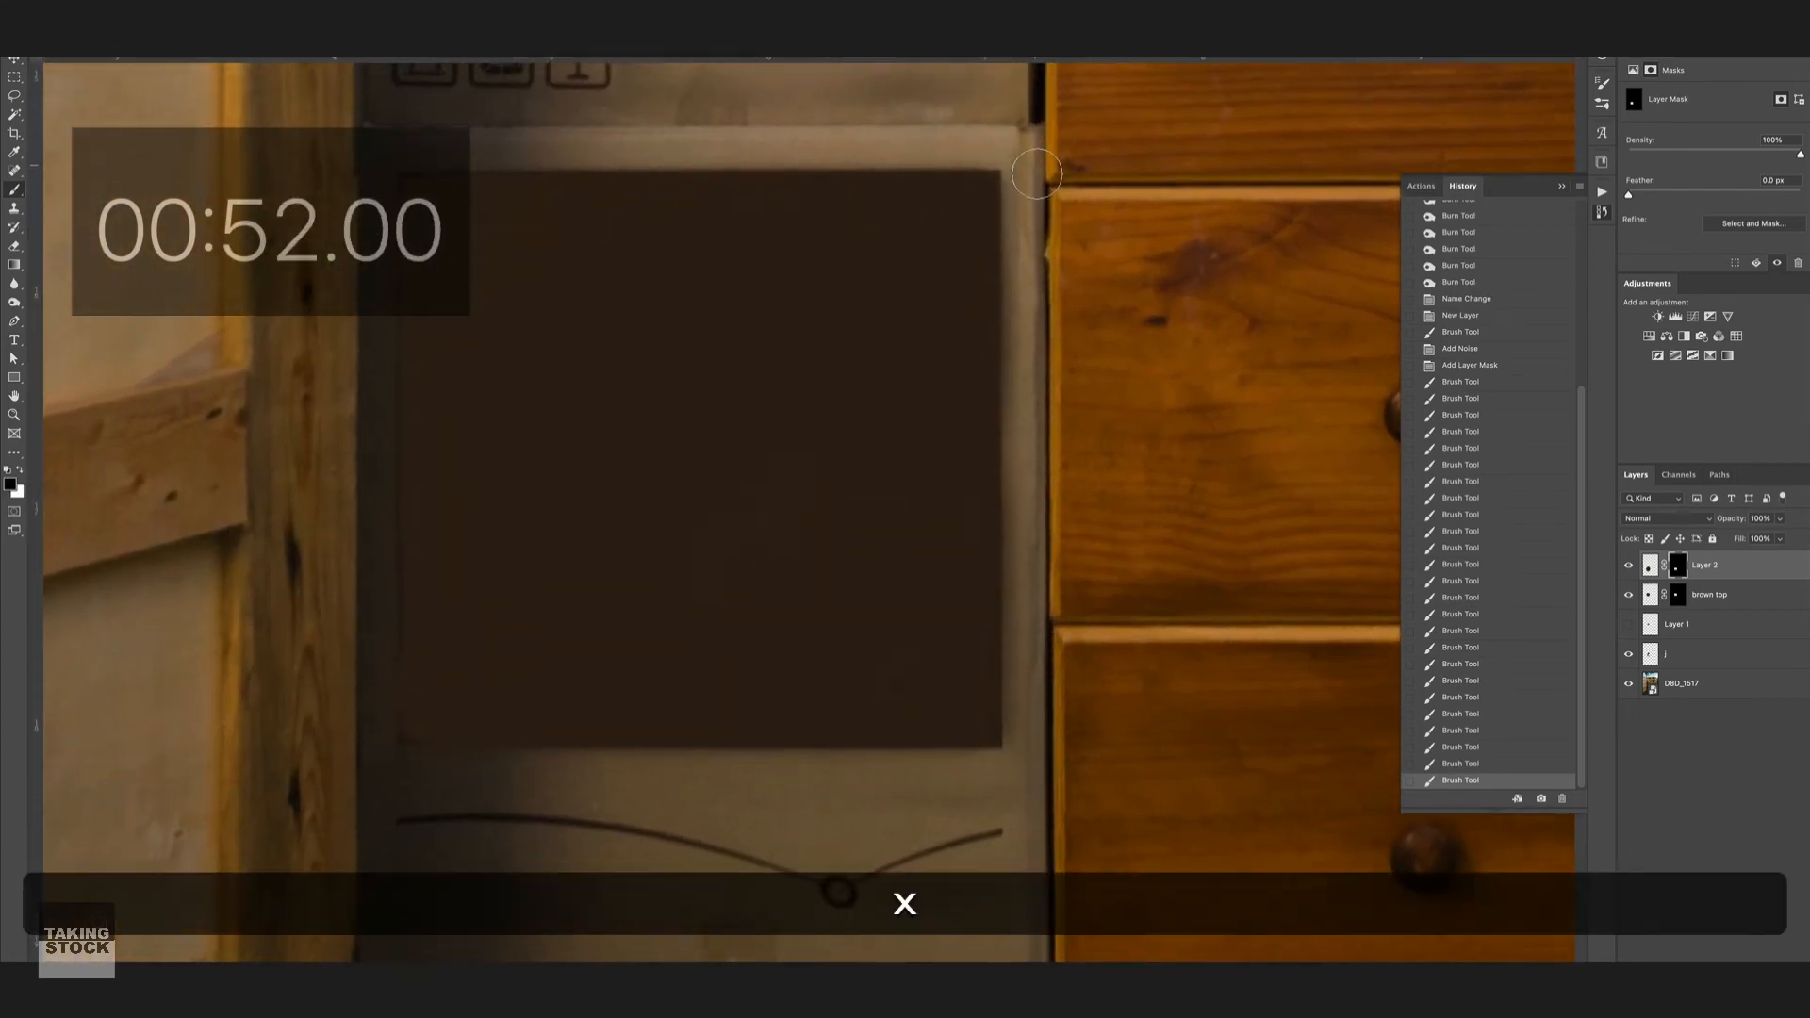
{"action": "left_click", "coordinate": [1006, 179]}
{"action": "left_click", "coordinate": [1014, 737], "text": "shift"}
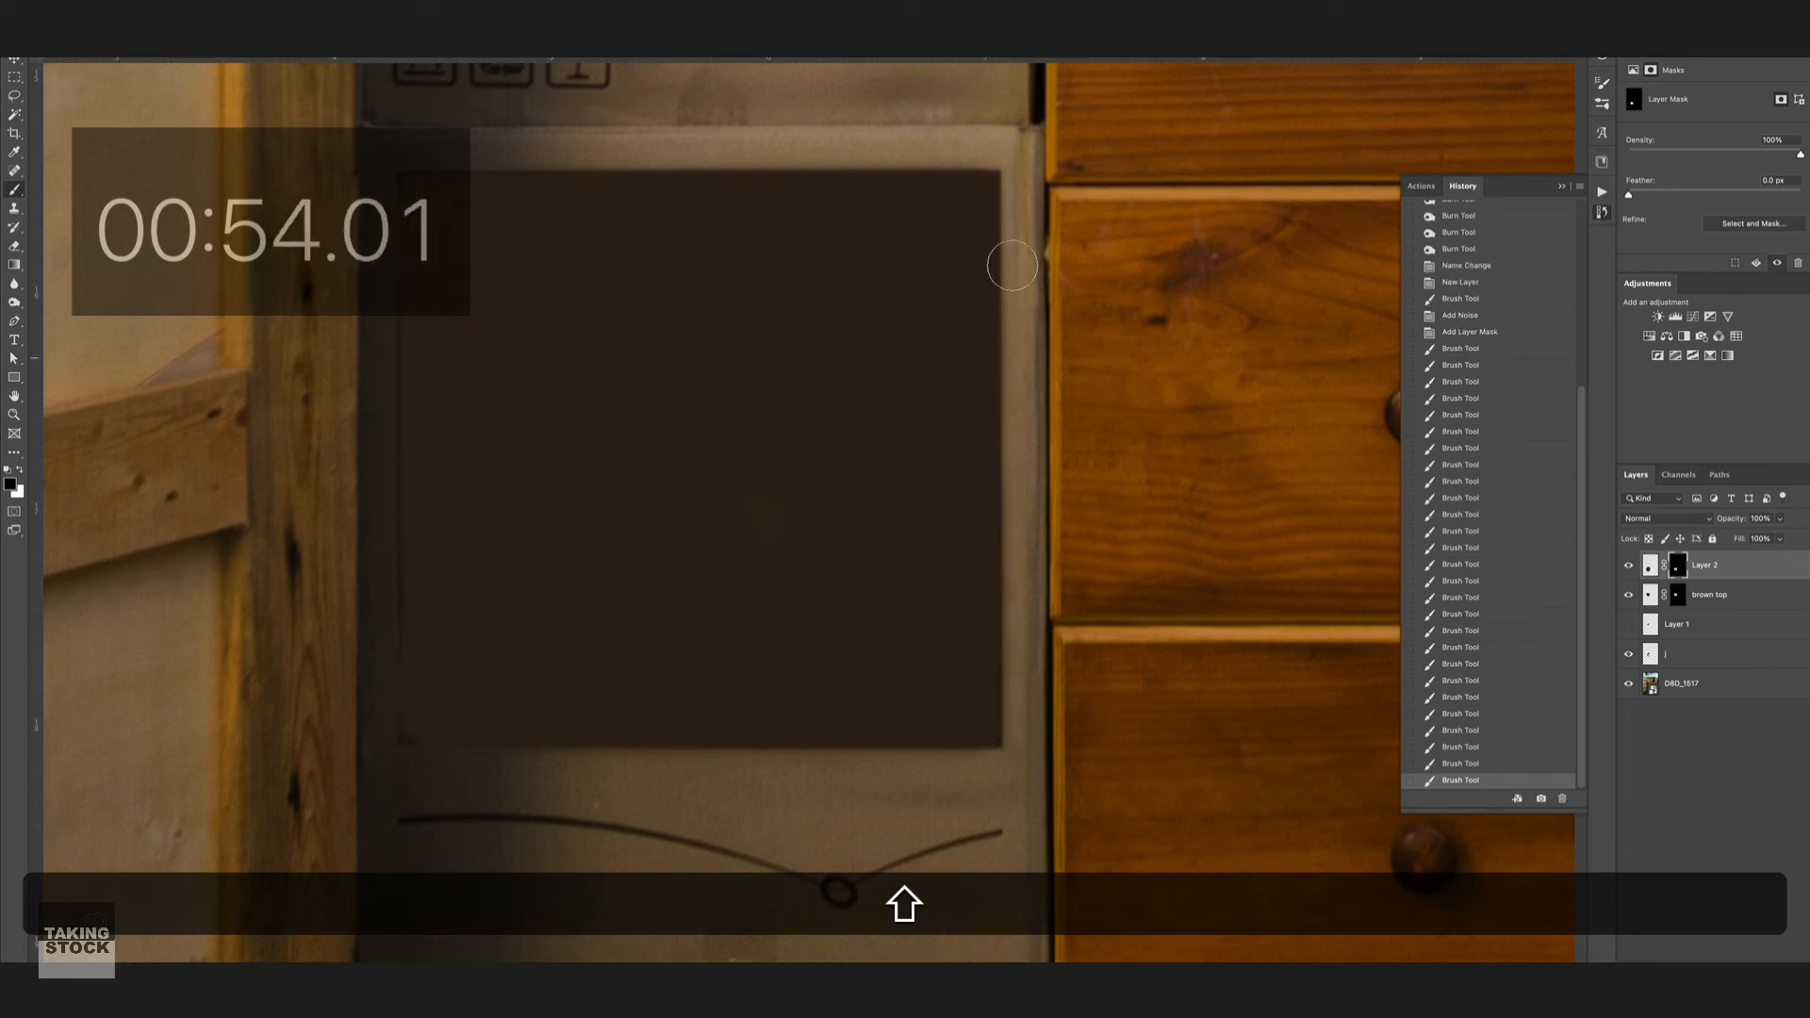
{"action": "left_click", "coordinate": [1014, 142], "text": "shift"}
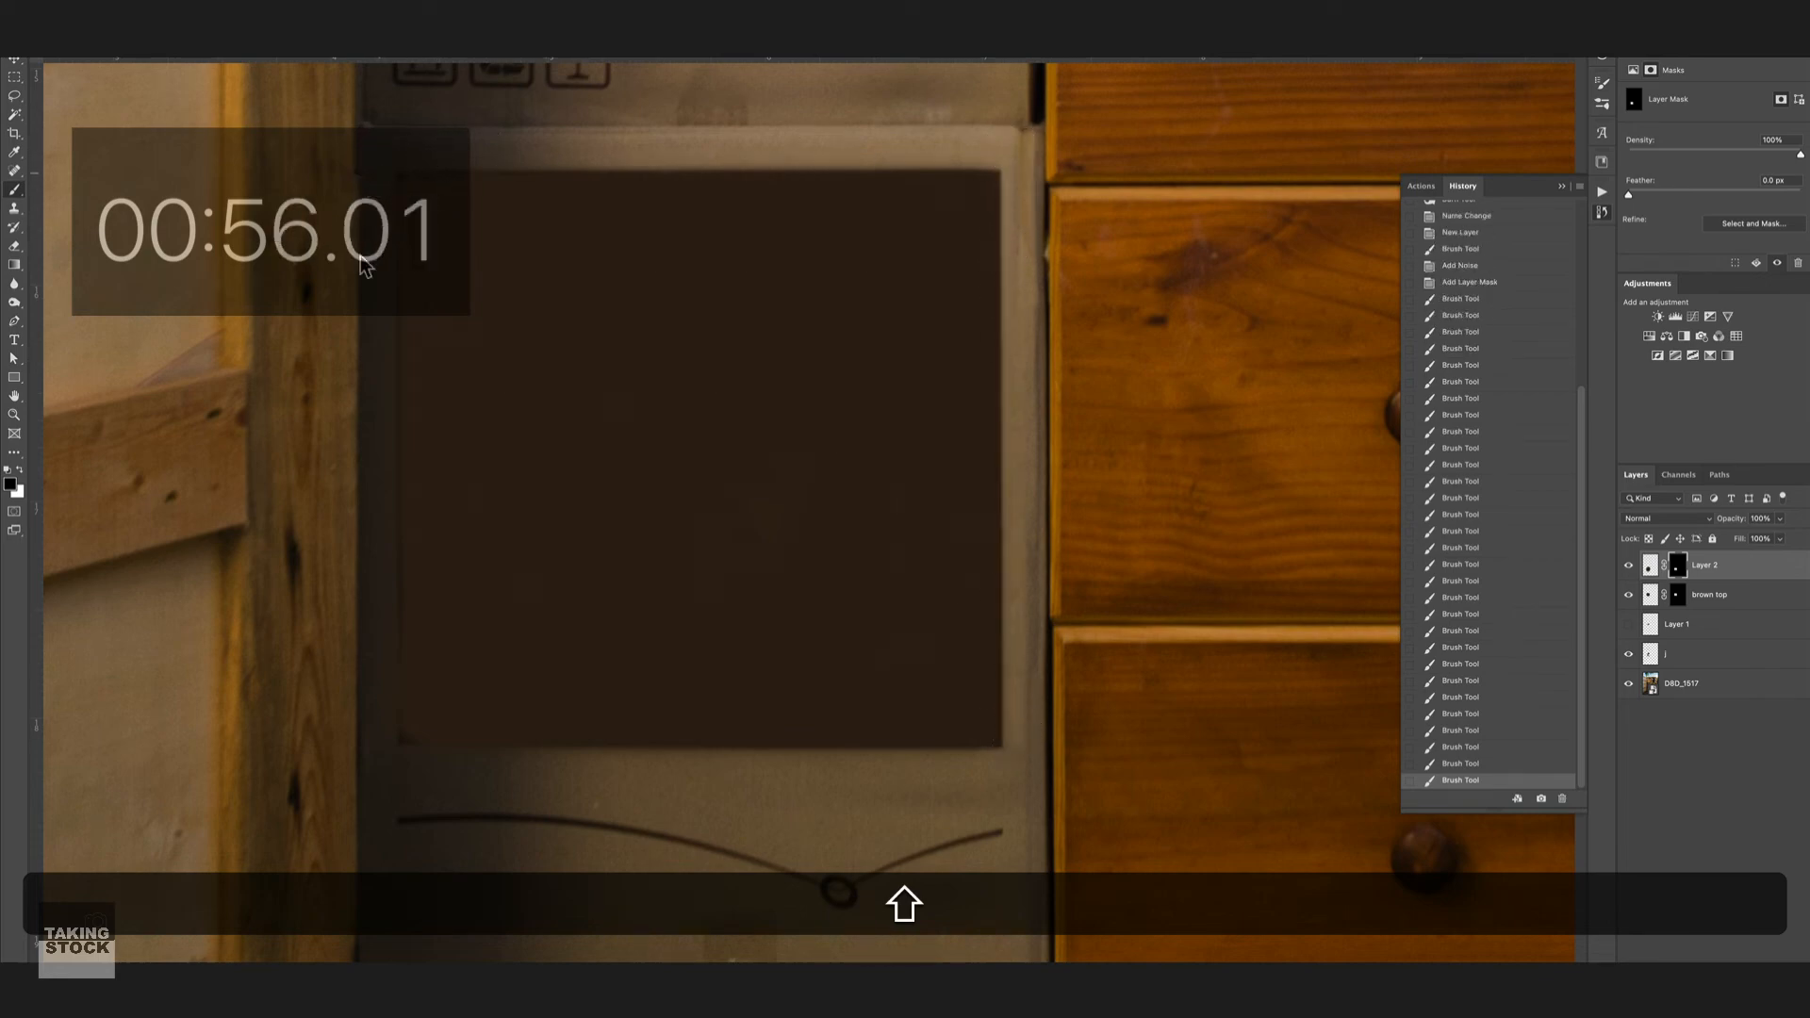
Step: Trim the lower panel's left and bottom edges with straight black strokes just outside them on the mask
{"action": "left_click", "coordinate": [377, 748], "text": "shift"}
{"action": "left_click", "coordinate": [395, 754], "text": "shift"}
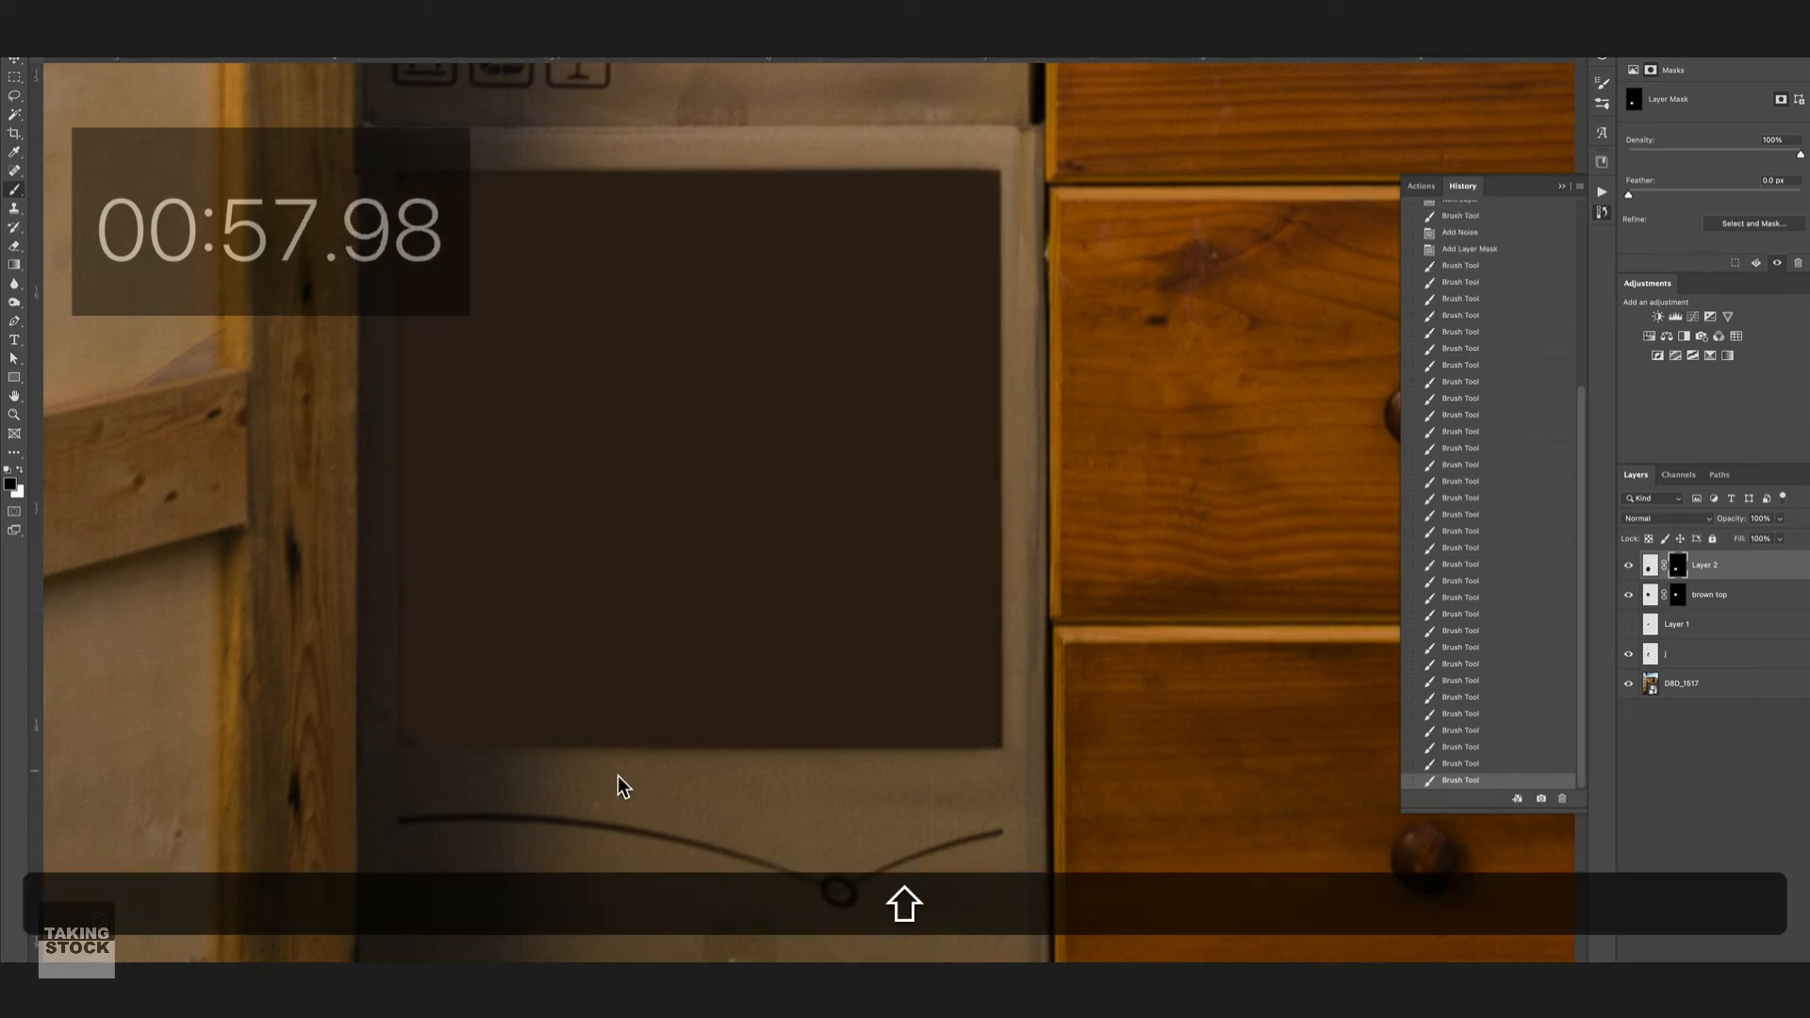
{"action": "left_click", "coordinate": [1006, 760], "text": "shift"}
Step: Try a straight black stroke with a smaller brush along the lower panel's bottom edge, and undo it
{"action": "key", "text": "bracketleft"}
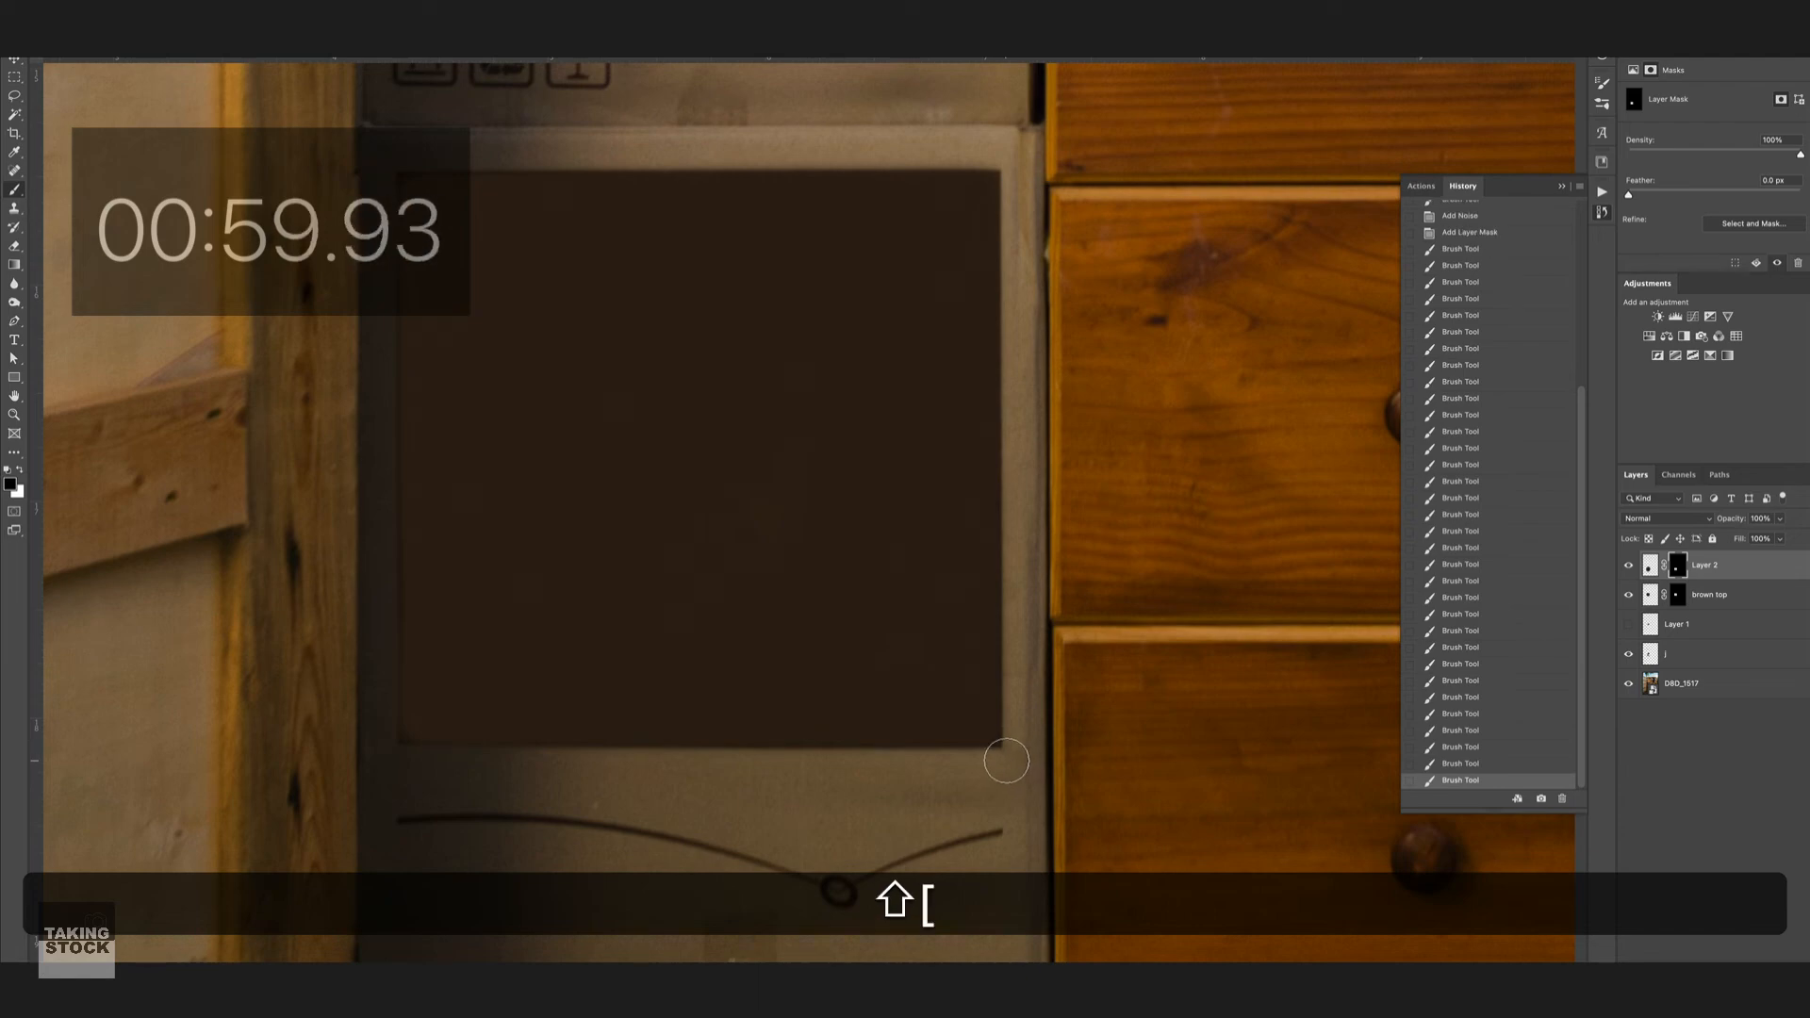
{"action": "left_click", "coordinate": [1002, 749]}
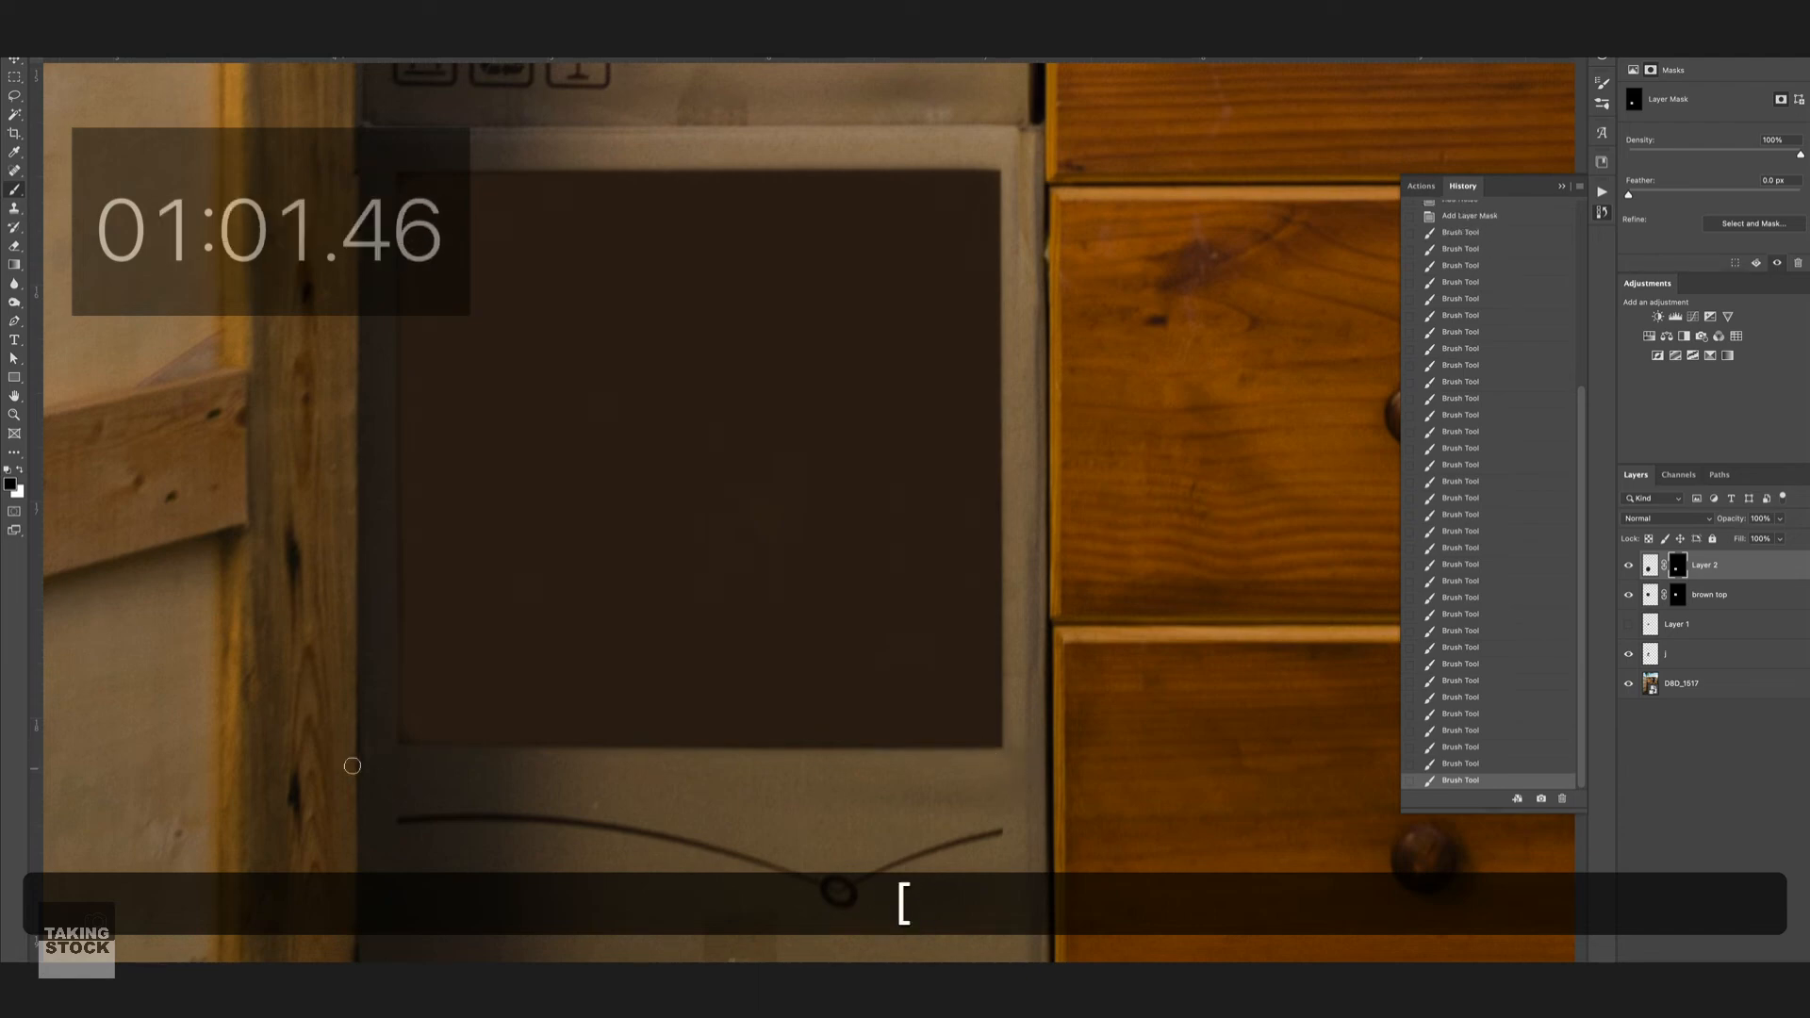
{"action": "left_click", "coordinate": [406, 745], "text": "shift"}
{"action": "key", "text": "shift+super+z"}
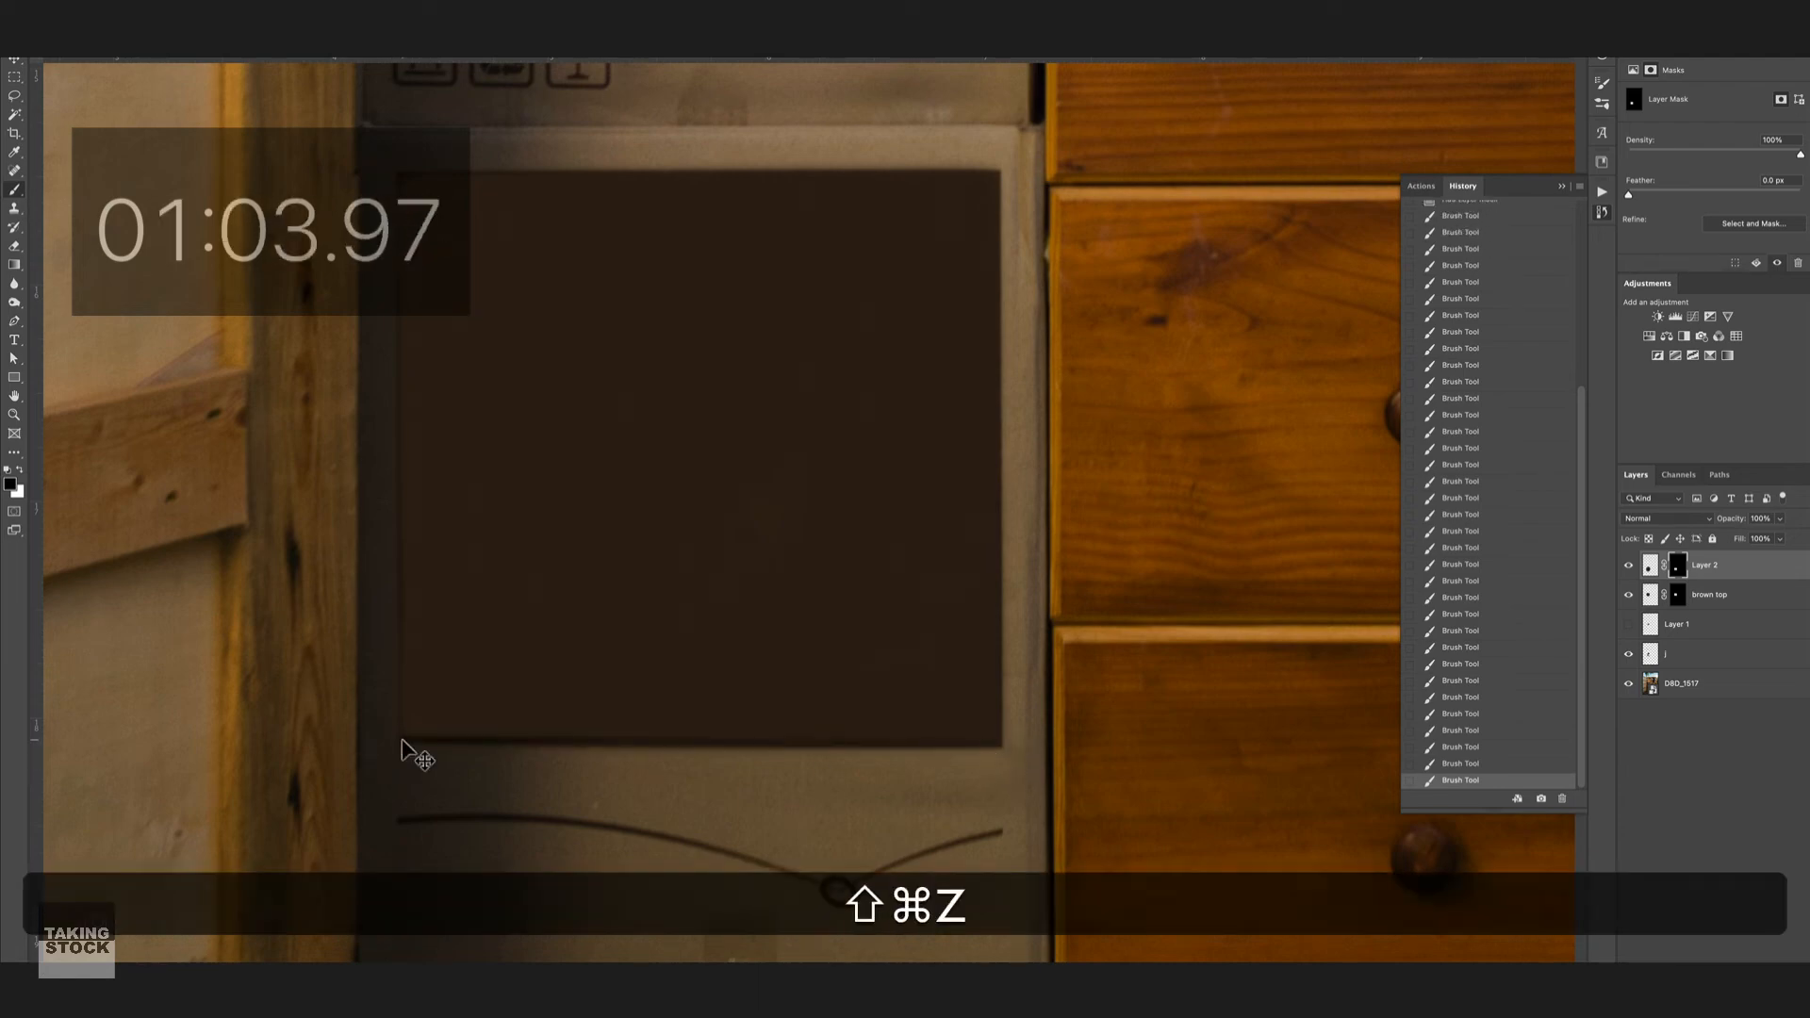
{"action": "key", "text": "super+z"}
Step: Show the mask as a red overlay and straighten the lower panel's right edge with a white stroke
{"action": "key", "text": "x"}
{"action": "key", "text": "shift"}
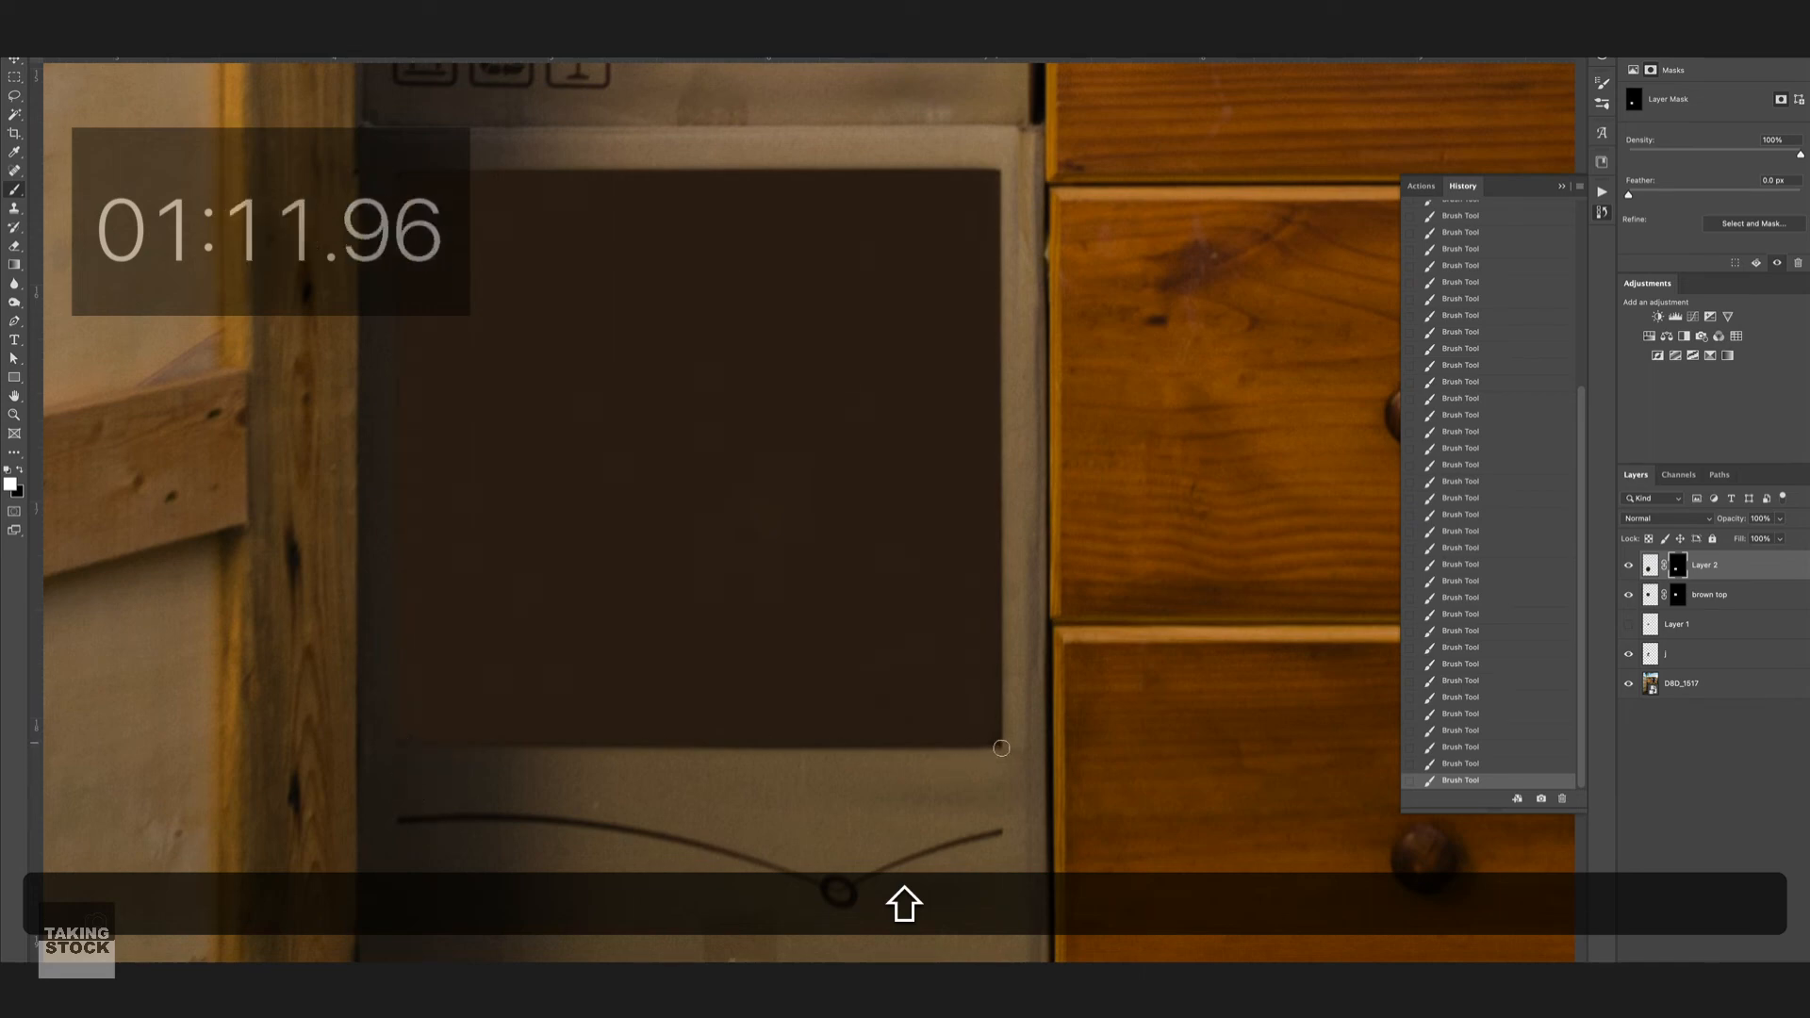
{"action": "key", "text": "backslash"}
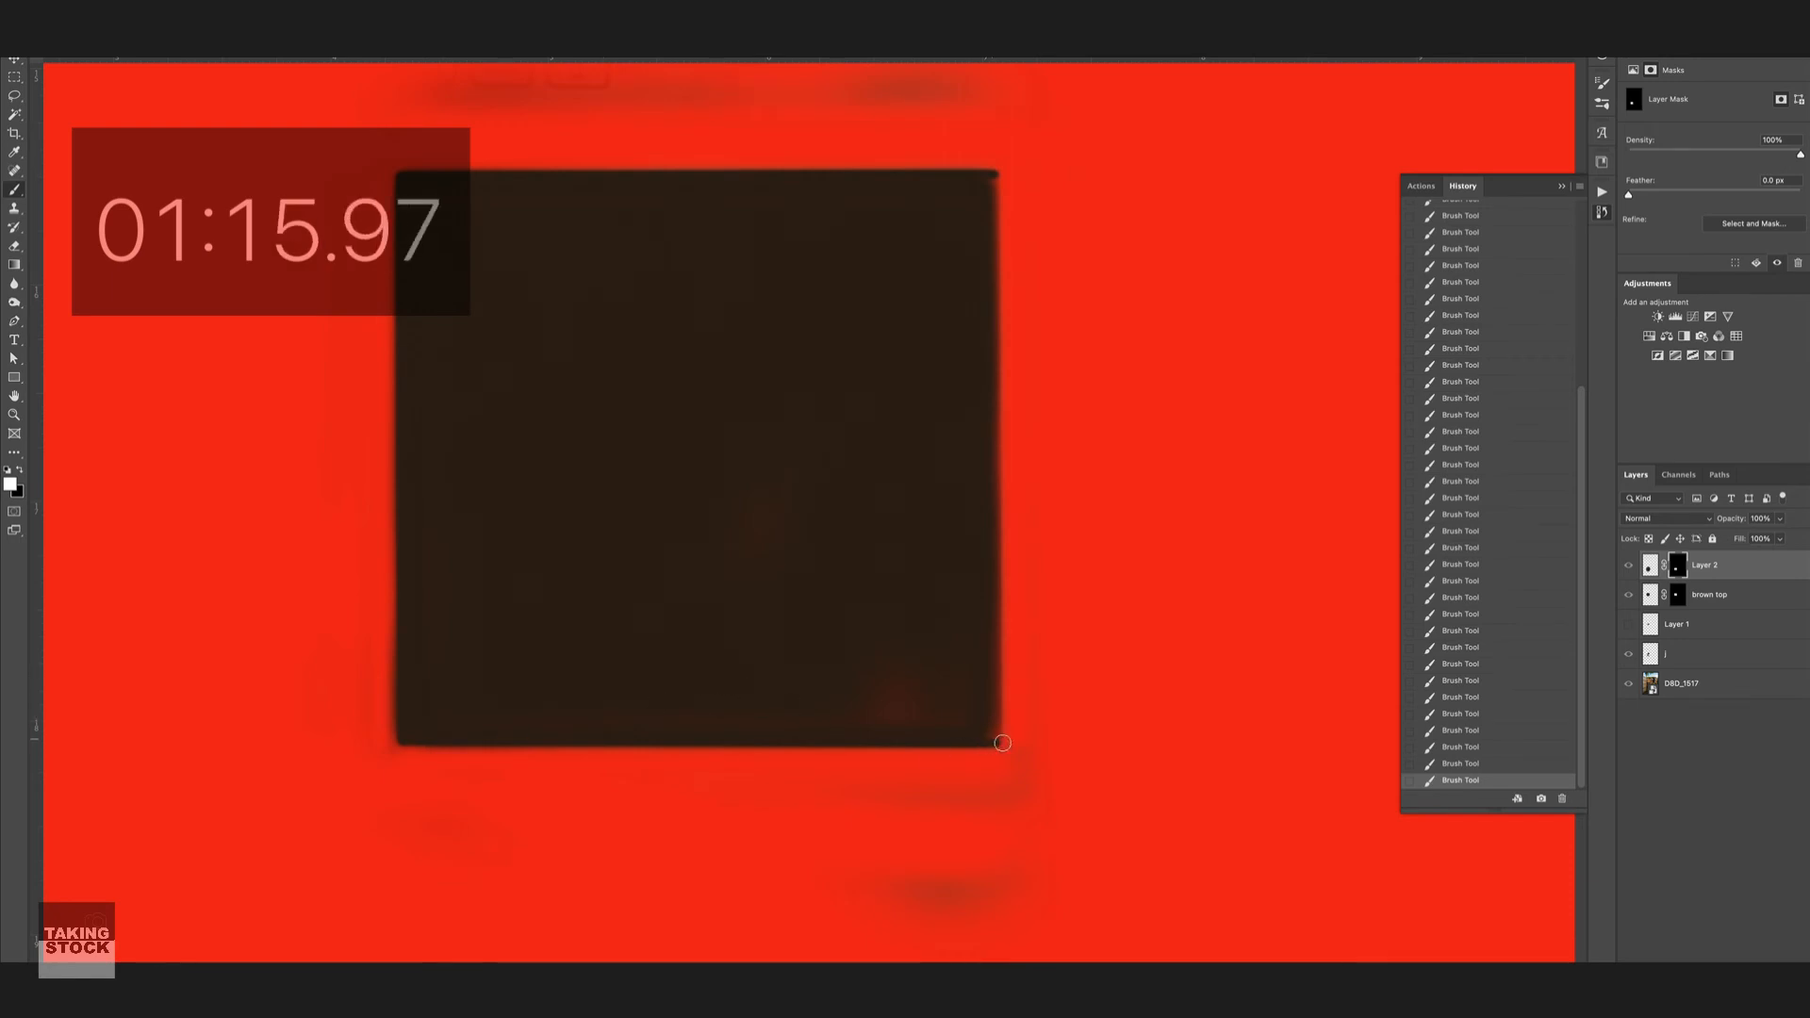
{"action": "left_click", "coordinate": [995, 180], "text": "shift"}
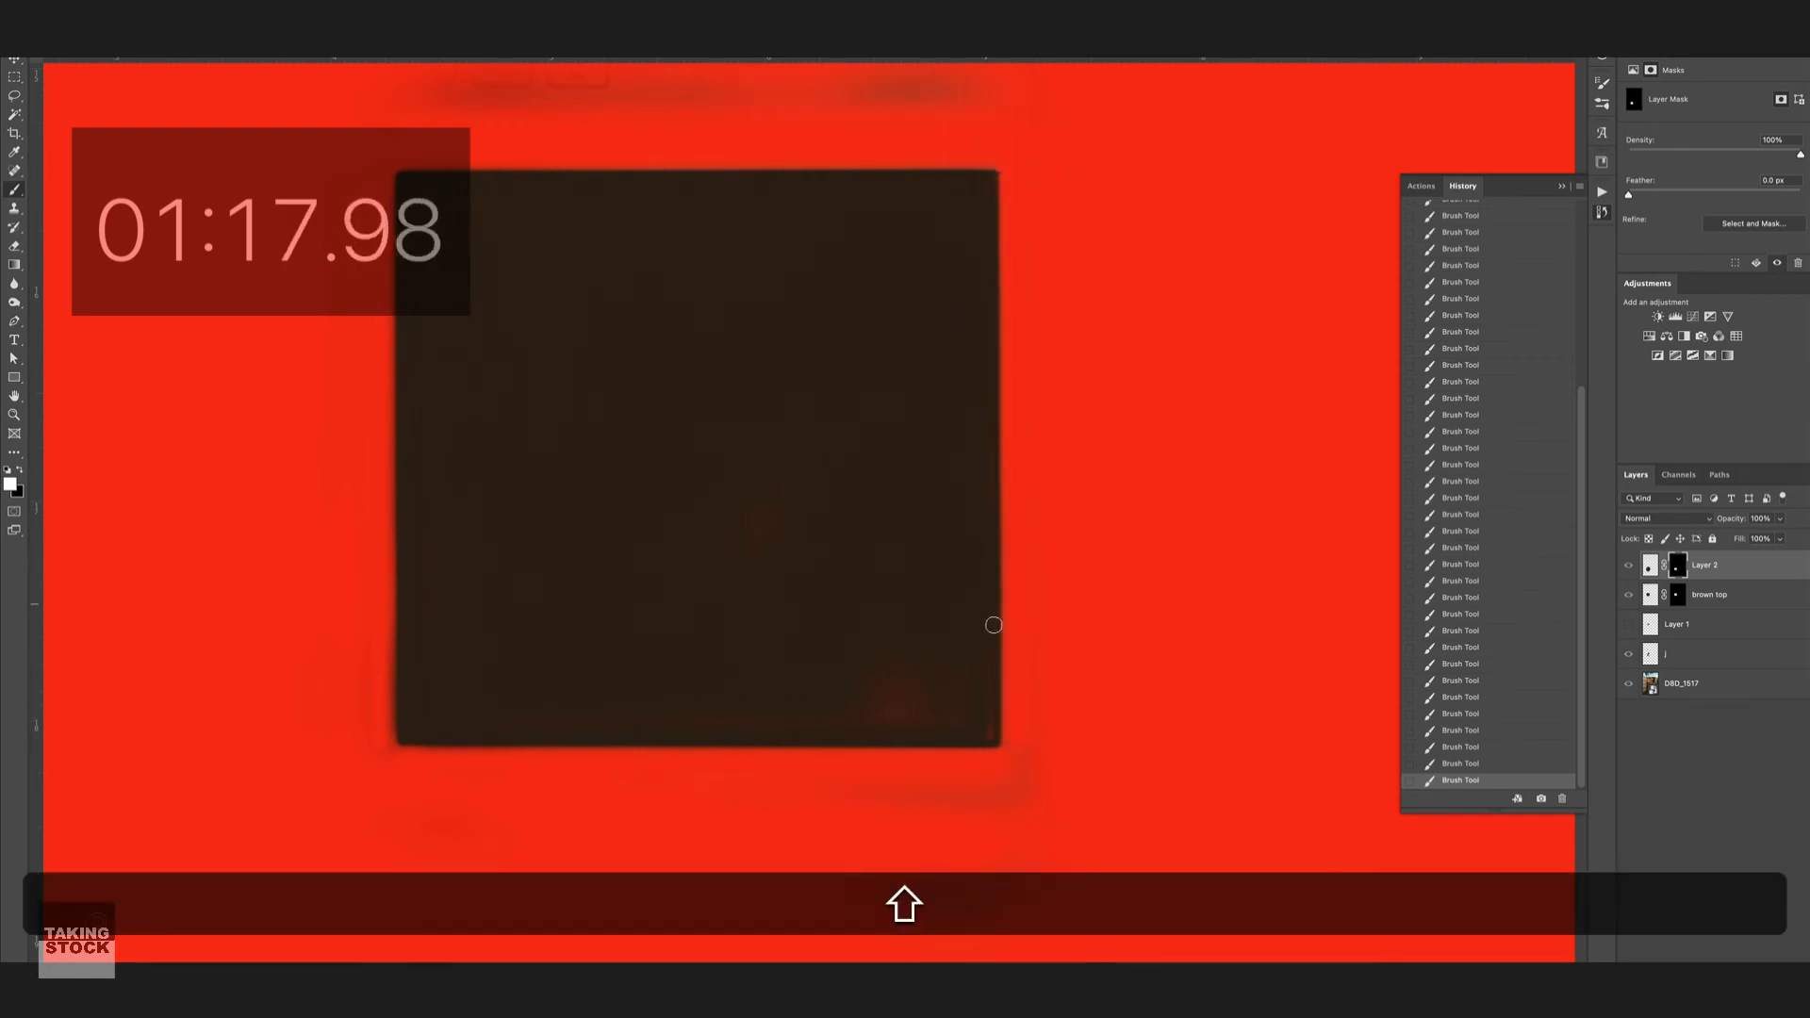
Step: Paint out the stray patches around the lower panel in black with a larger brush, and hide the mask overlay
{"action": "key", "text": "shift+x"}
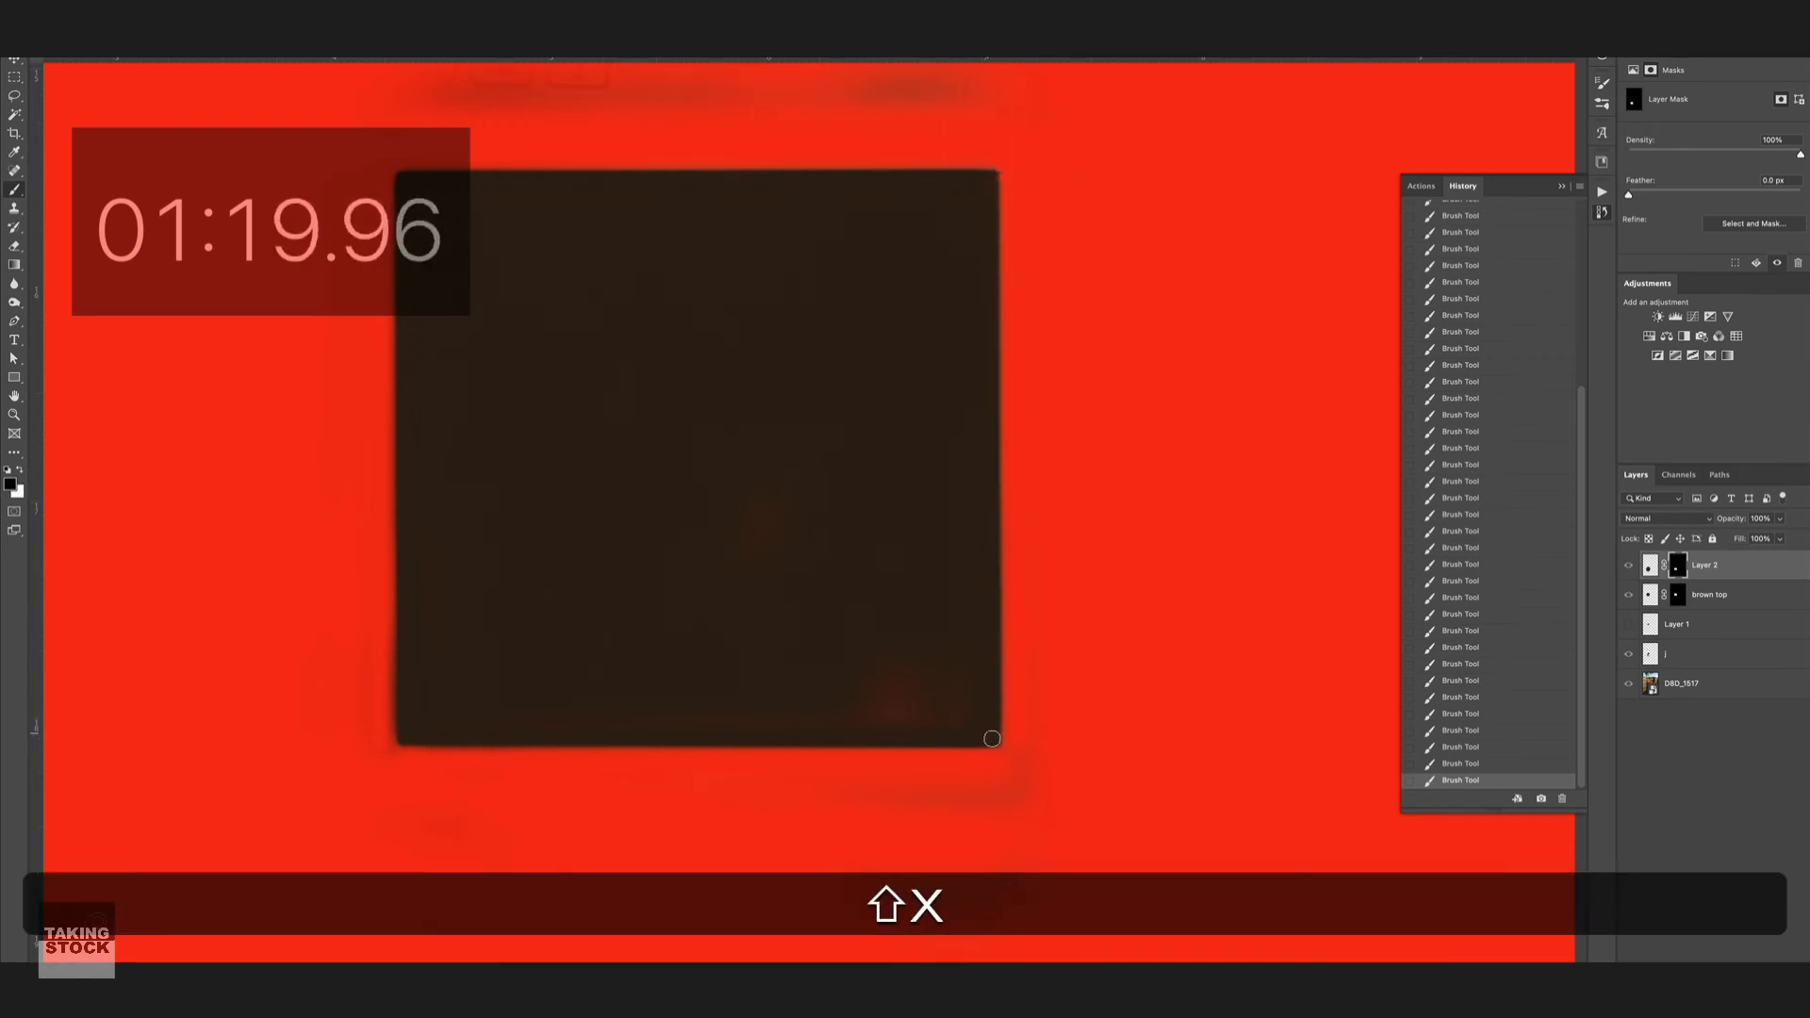
{"action": "key", "text": "bracketright"}
{"action": "key", "text": "bracketright"}
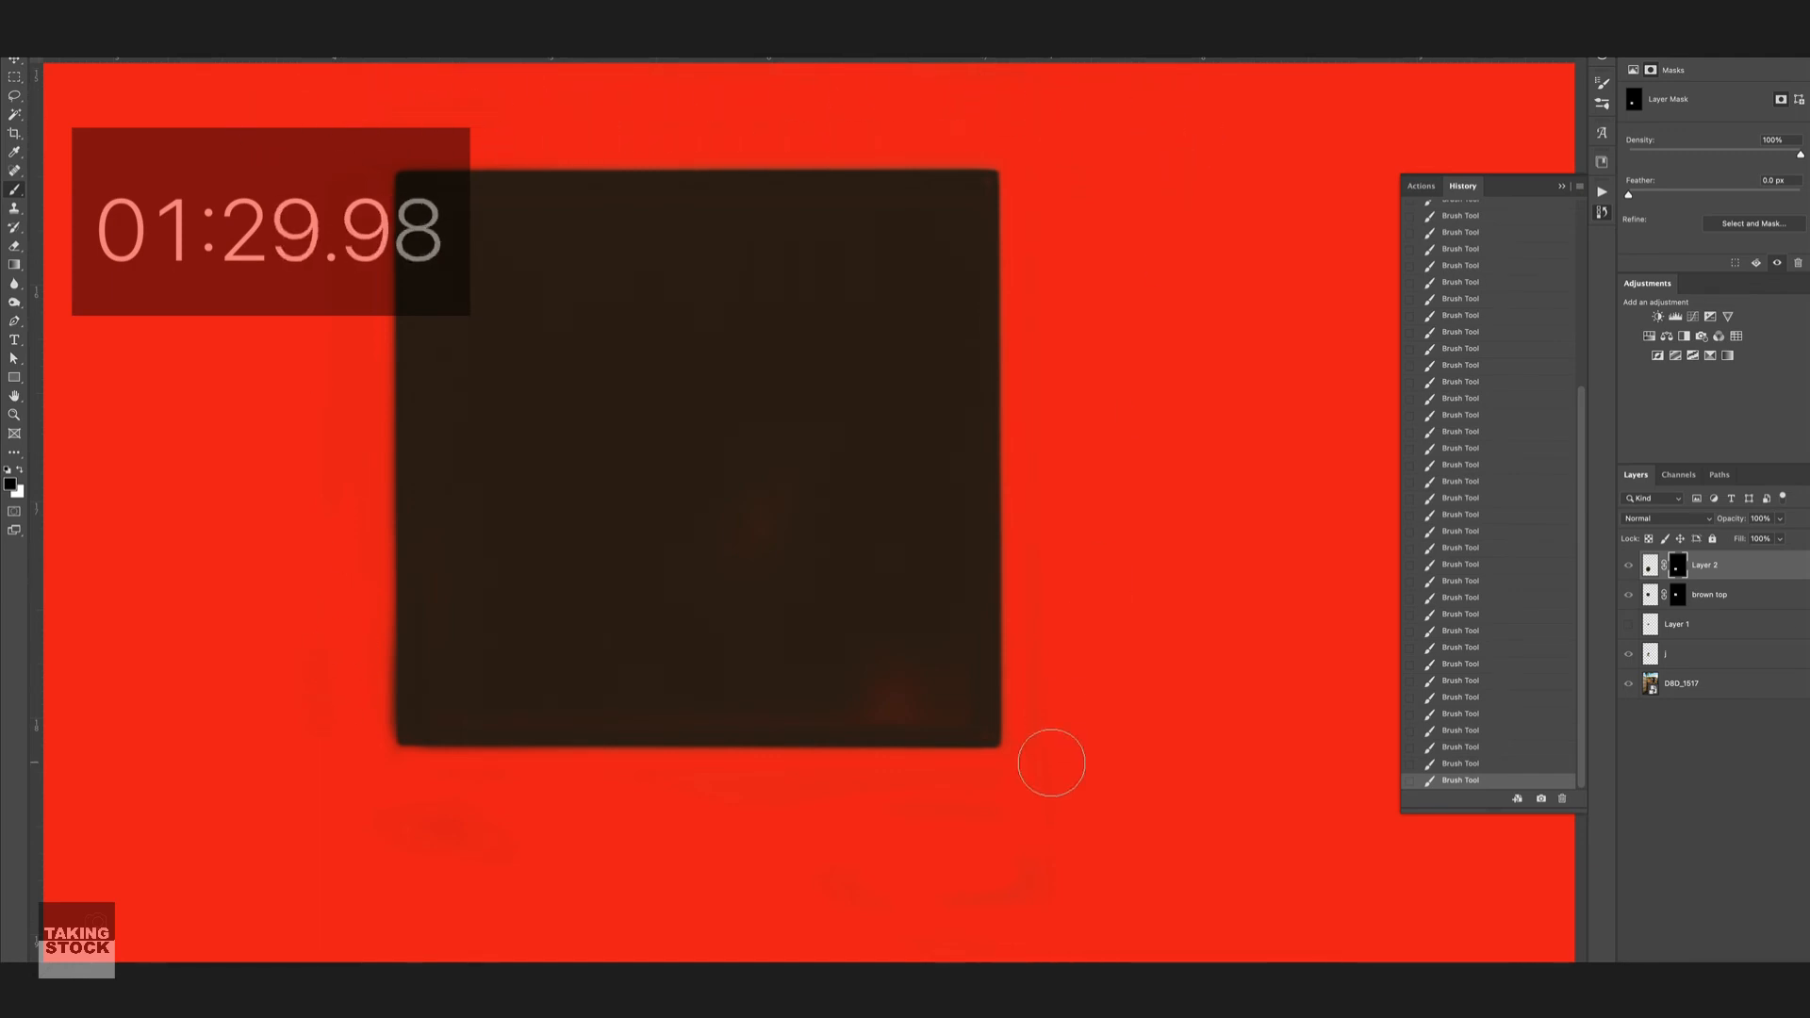
{"action": "key", "text": "x"}
{"action": "key", "text": "backslash"}
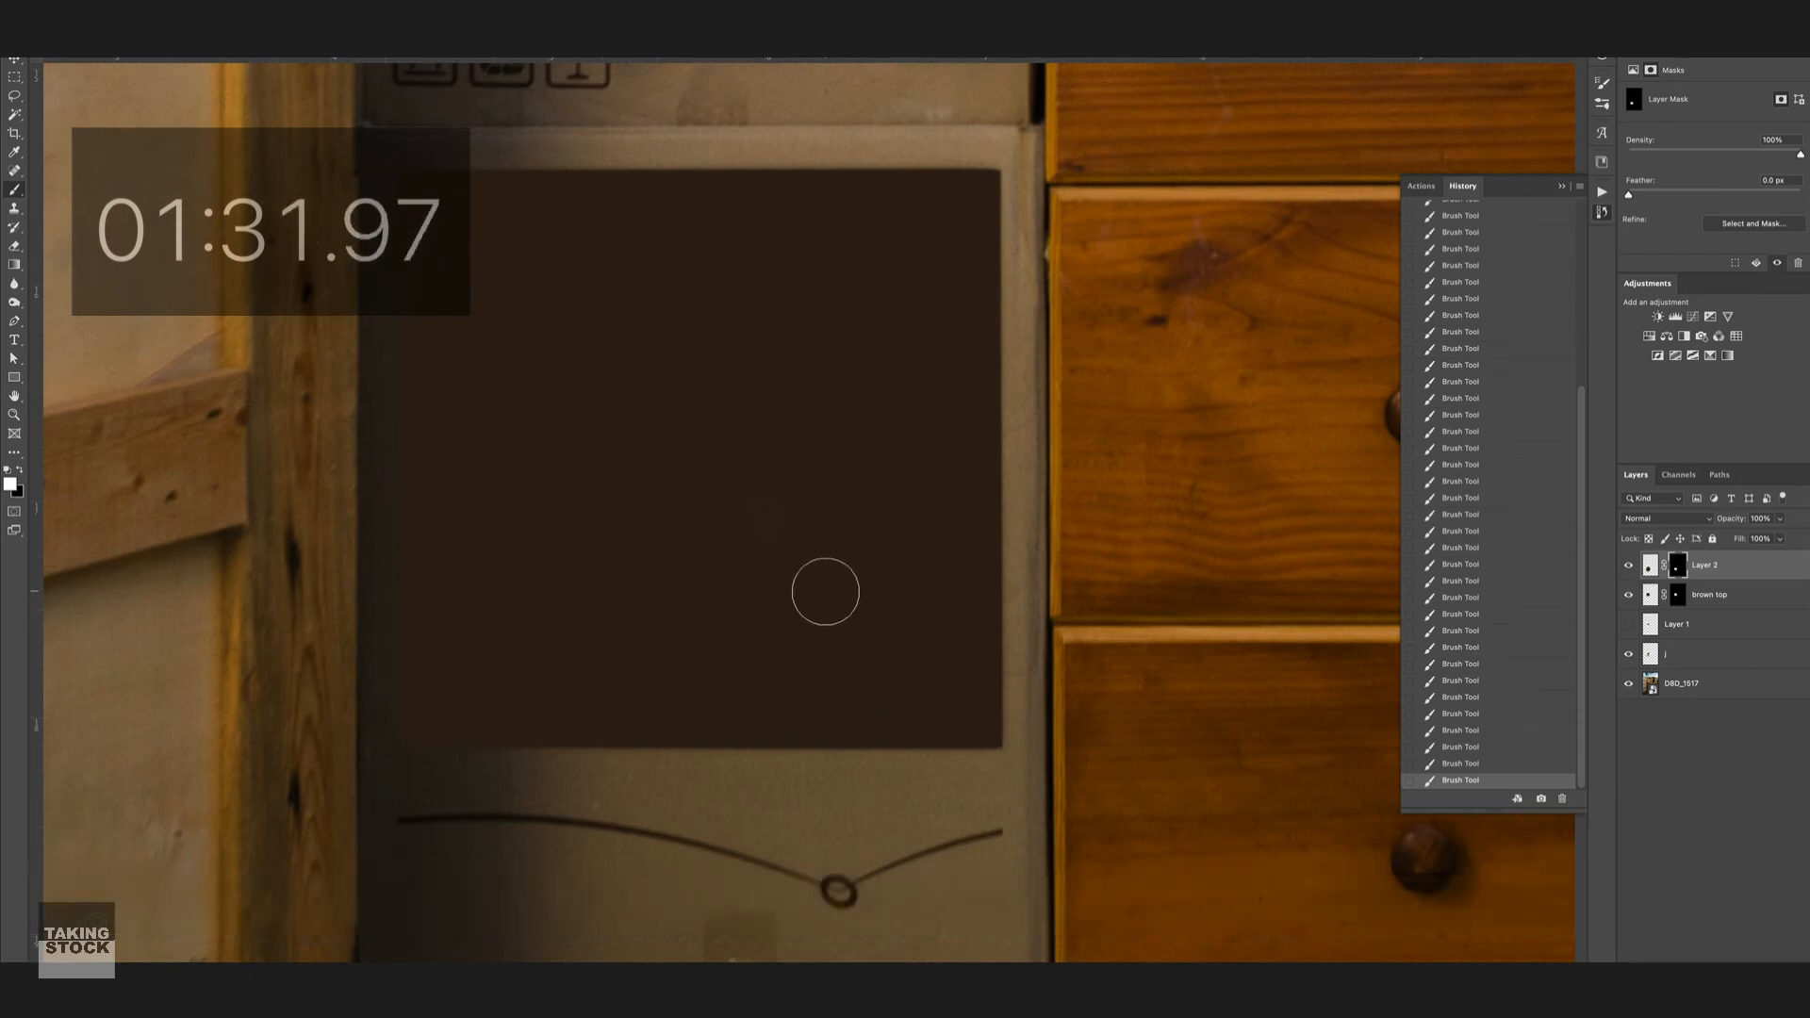
Step: Darken the left side of the lower brown panel with straight Burn tool strokes on the layer's image instead of its mask
{"action": "key", "text": "o"}
{"action": "key", "text": "shift+o"}
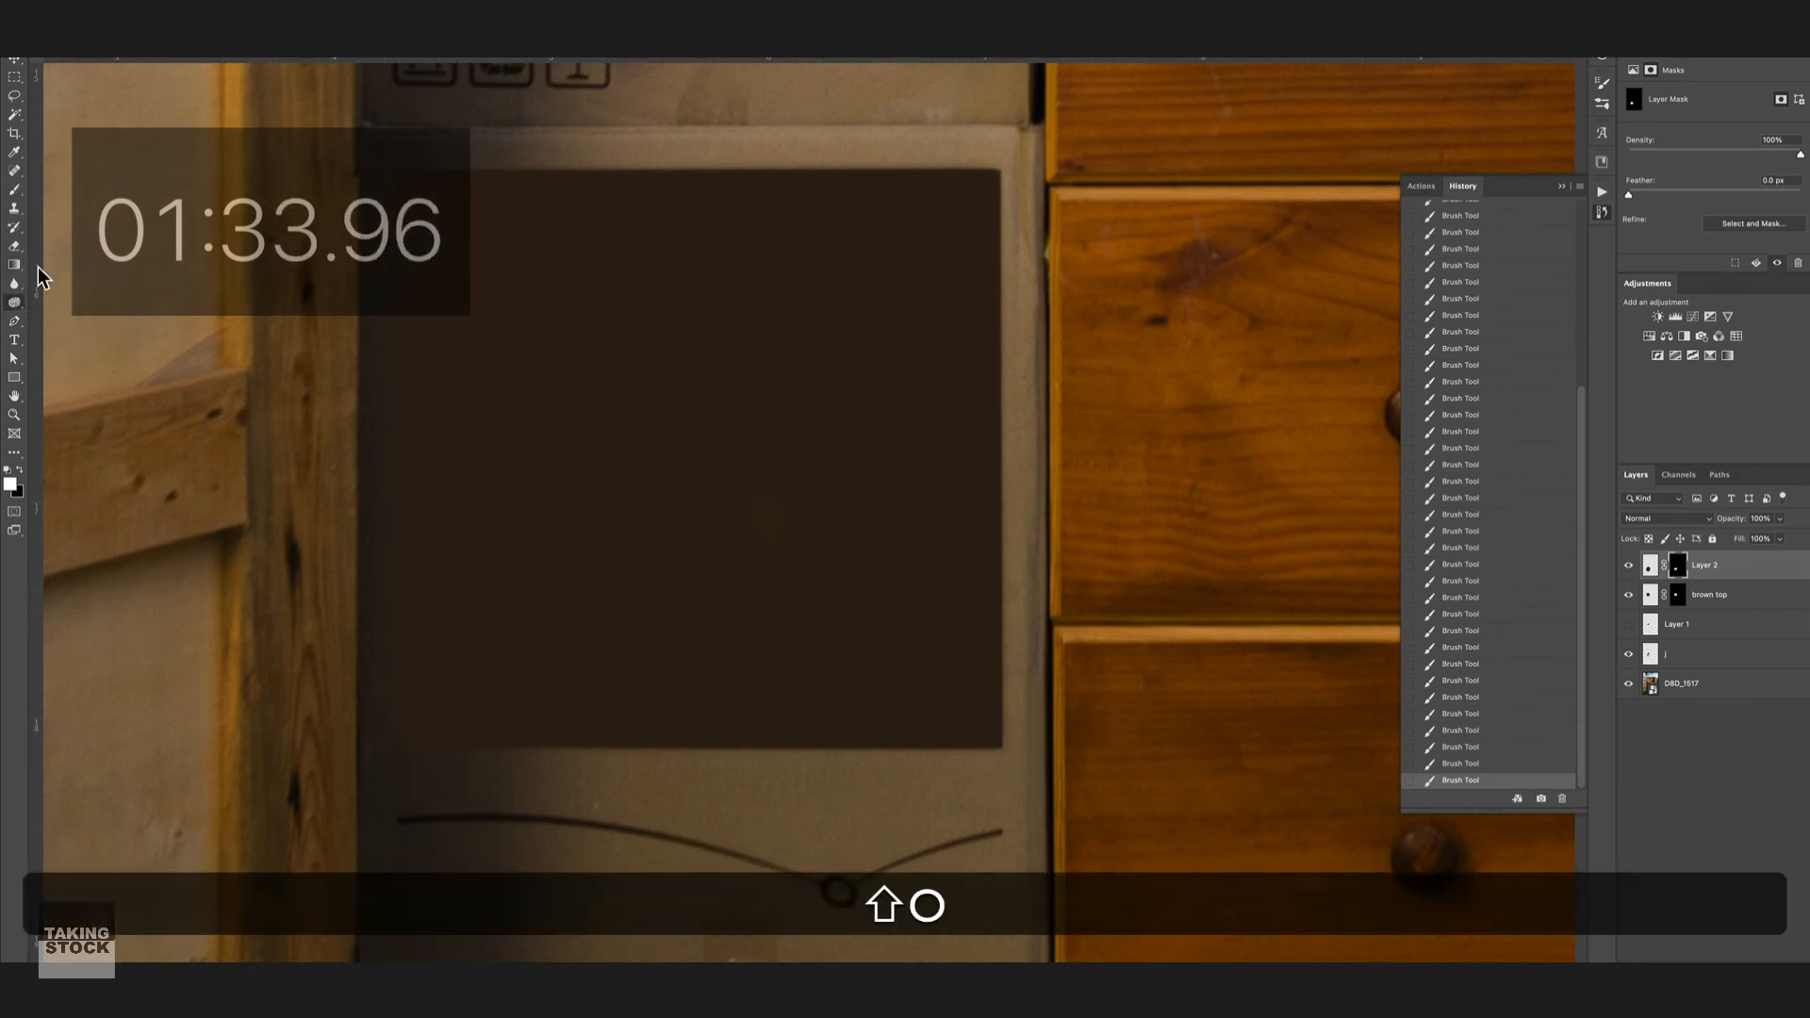
{"action": "key", "text": "shift"}
{"action": "key", "text": "shift+p"}
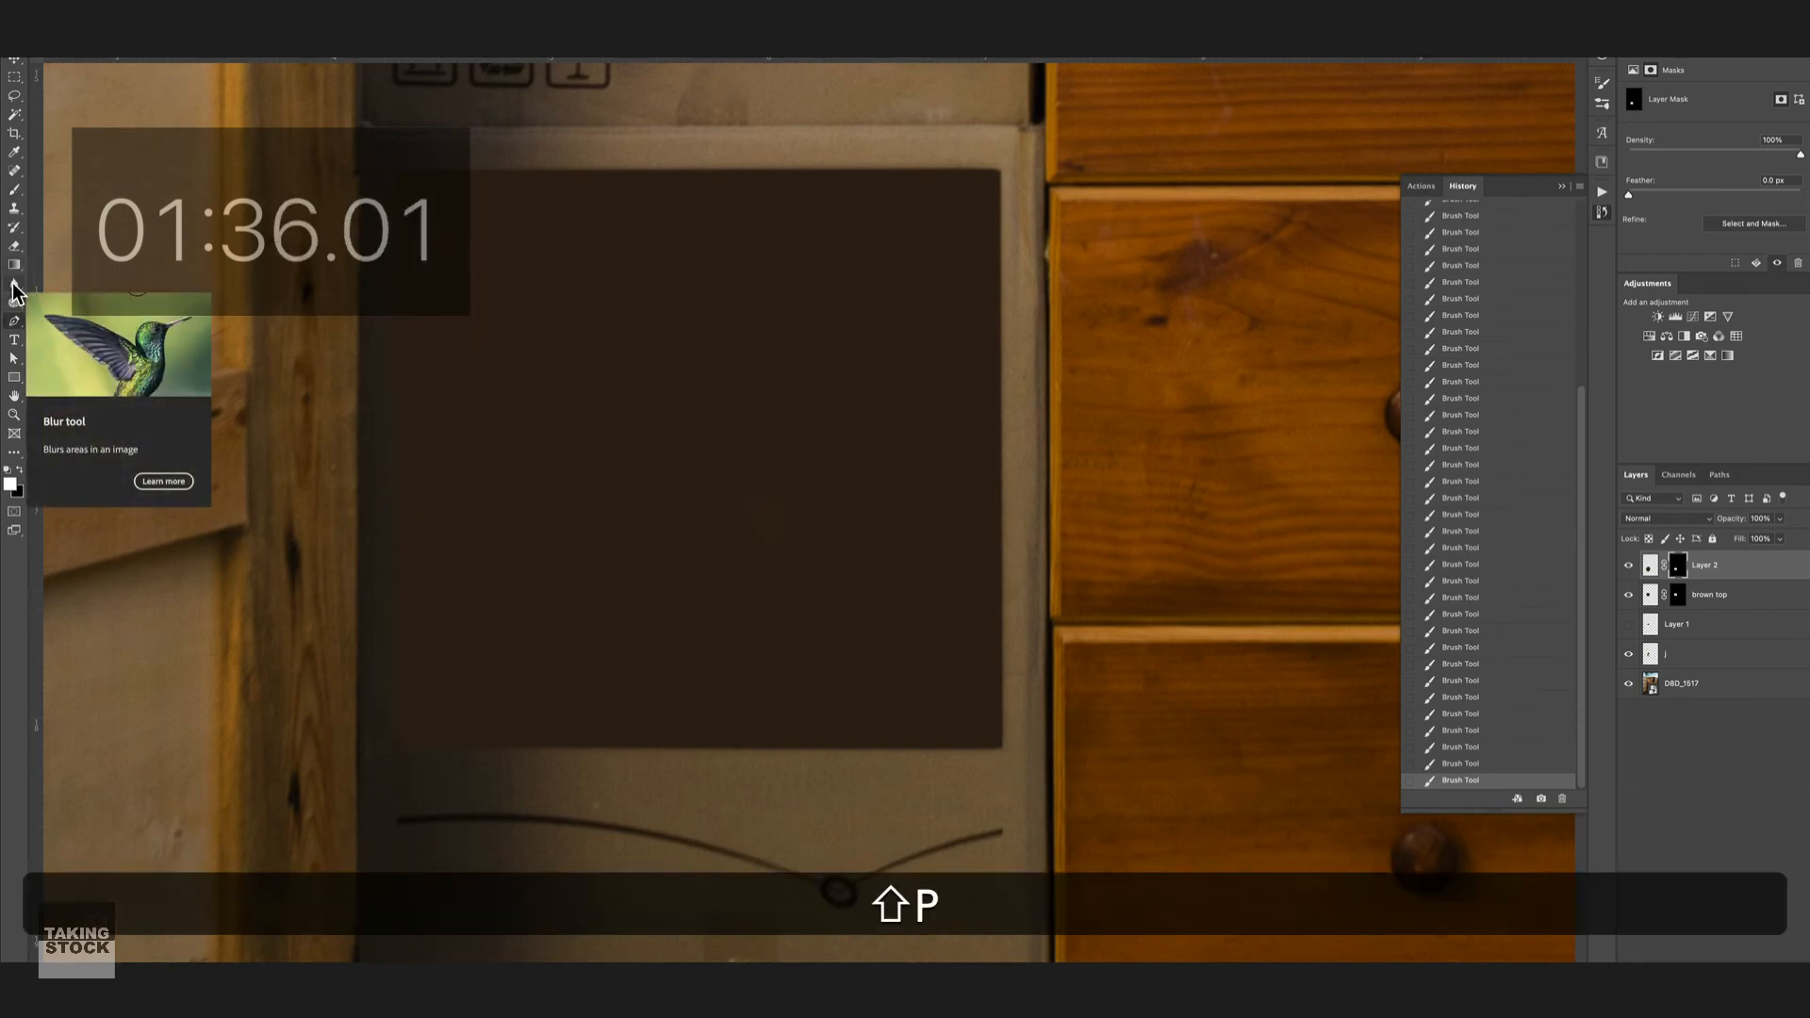
{"action": "key", "text": "shift+o"}
{"action": "key", "text": "shift+o"}
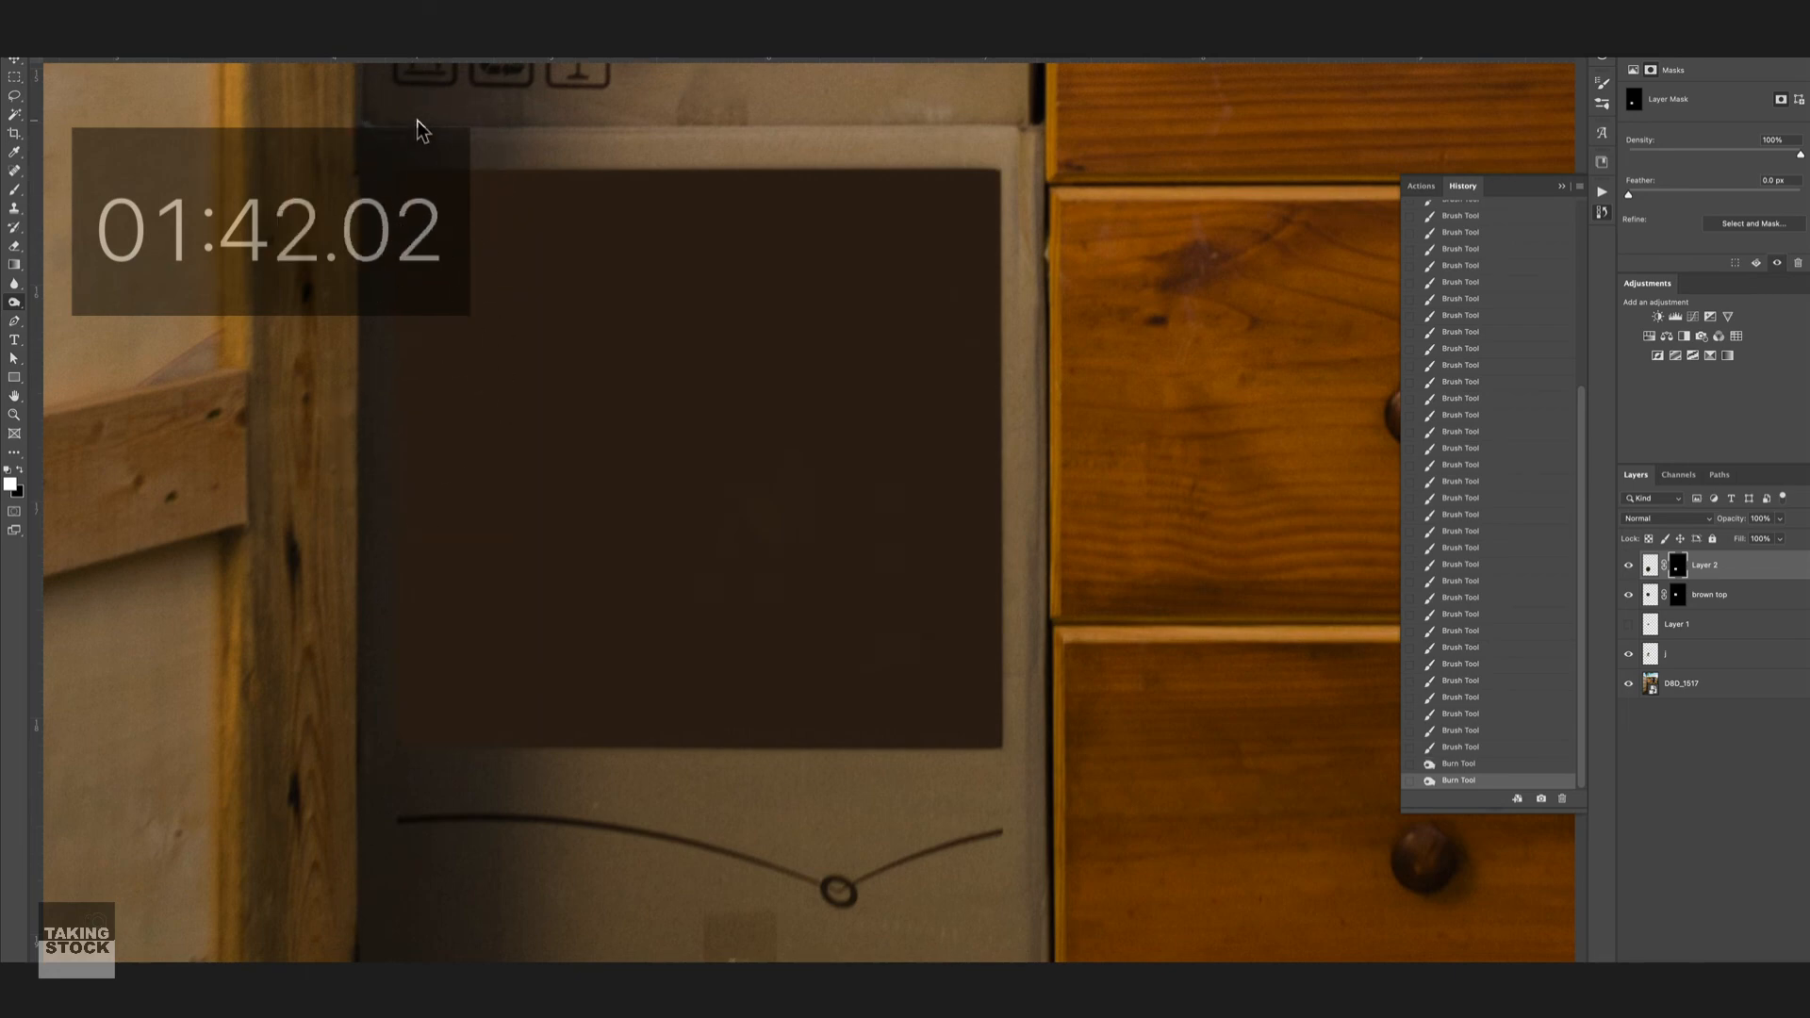
{"action": "left_click", "coordinate": [1650, 566]}
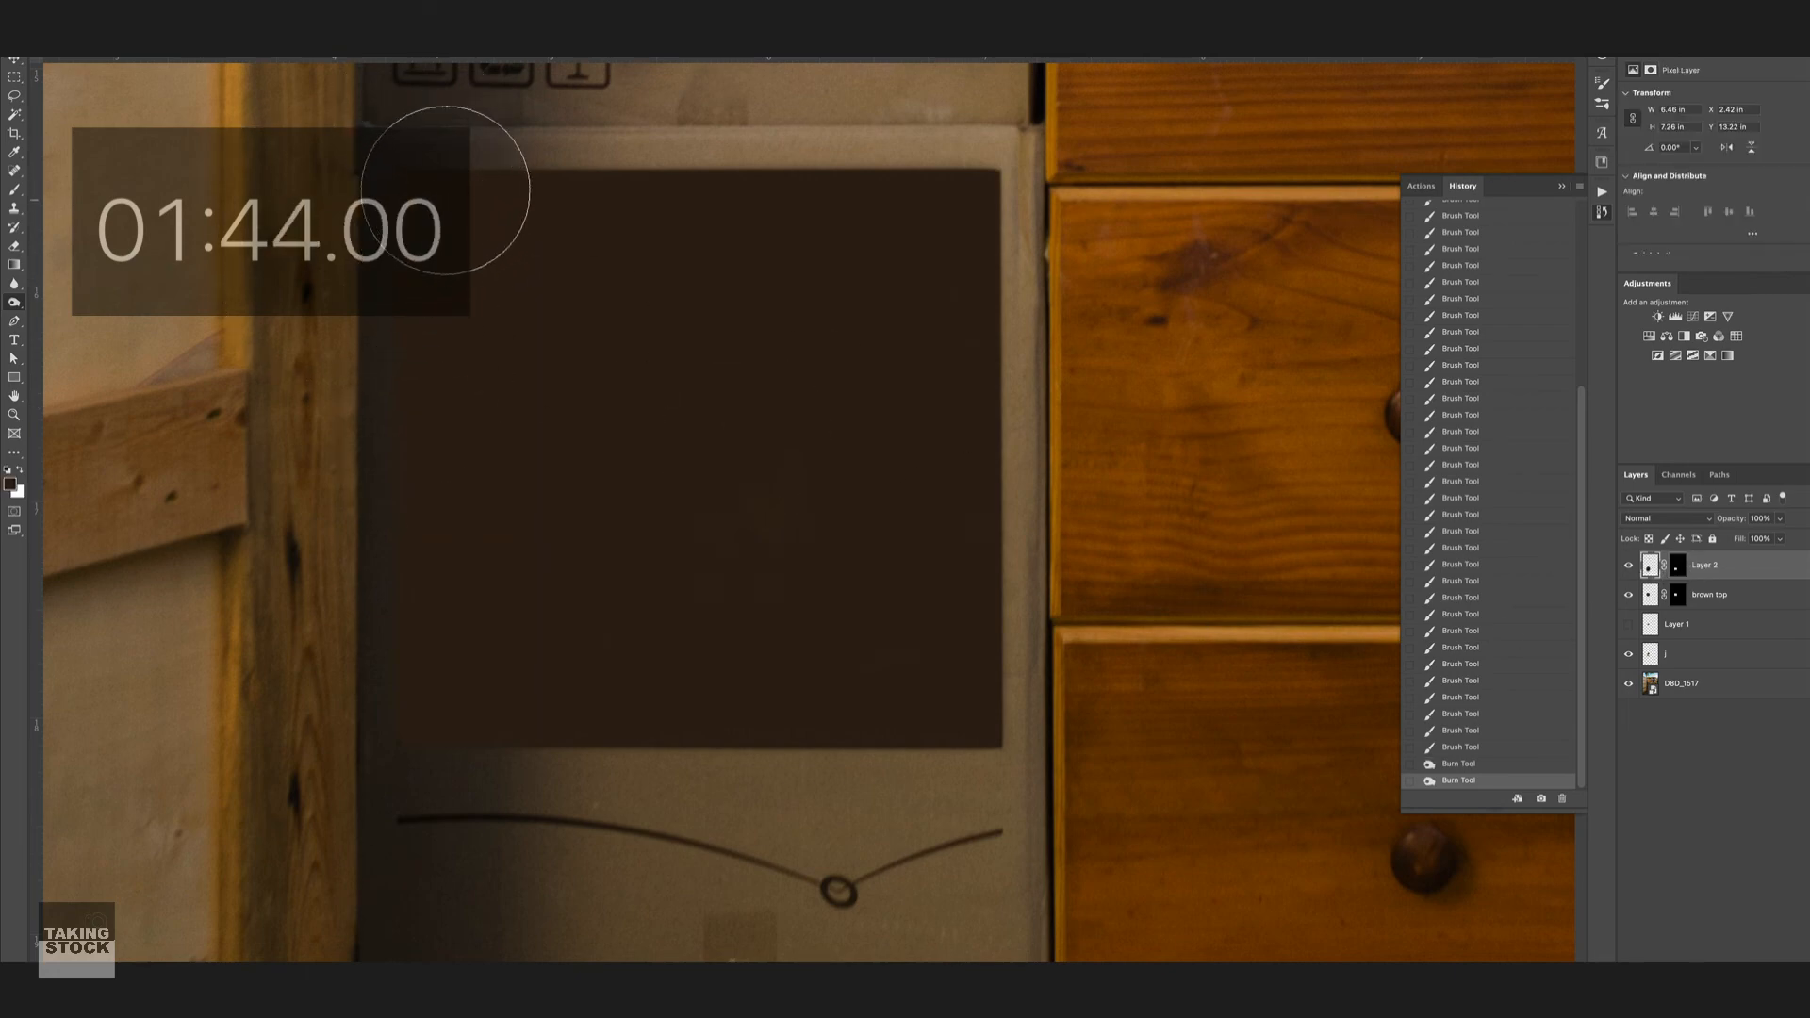
{"action": "left_click", "coordinate": [477, 783], "text": "shift"}
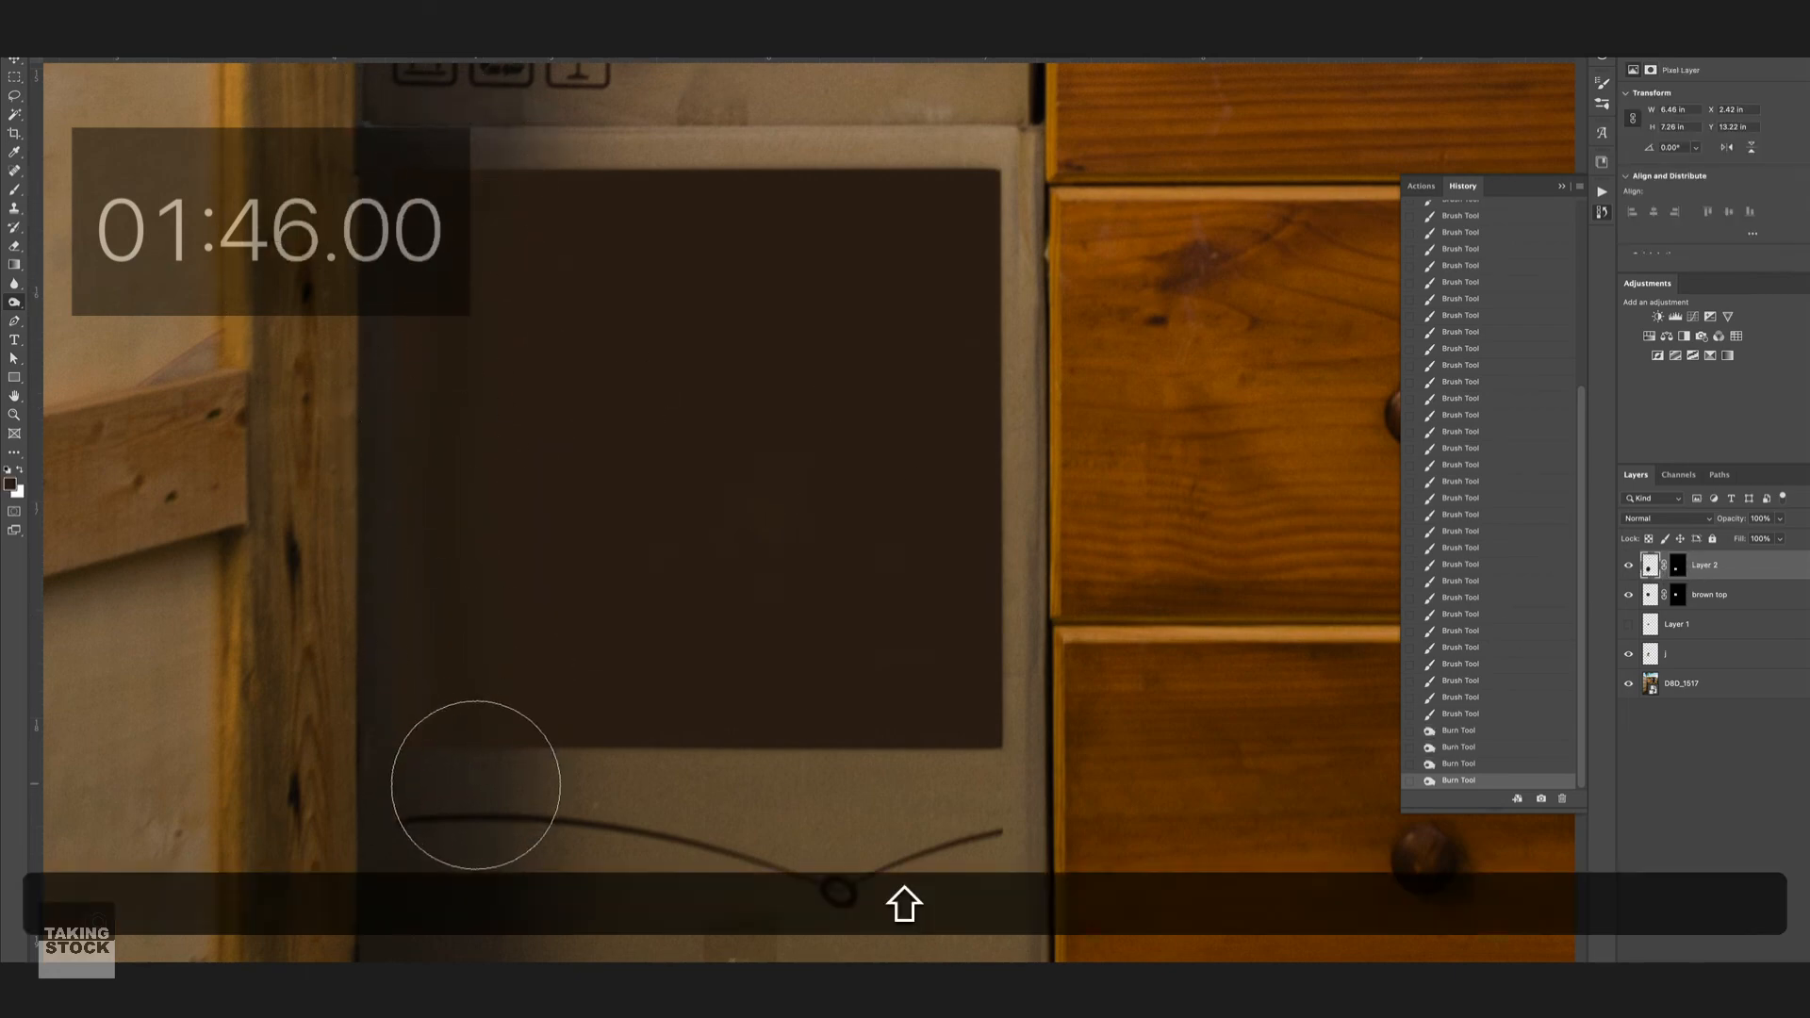
{"action": "left_click", "coordinate": [421, 161], "text": "shift"}
{"action": "left_click", "coordinate": [418, 802], "text": "shift"}
{"action": "left_click", "coordinate": [405, 128], "text": "shift"}
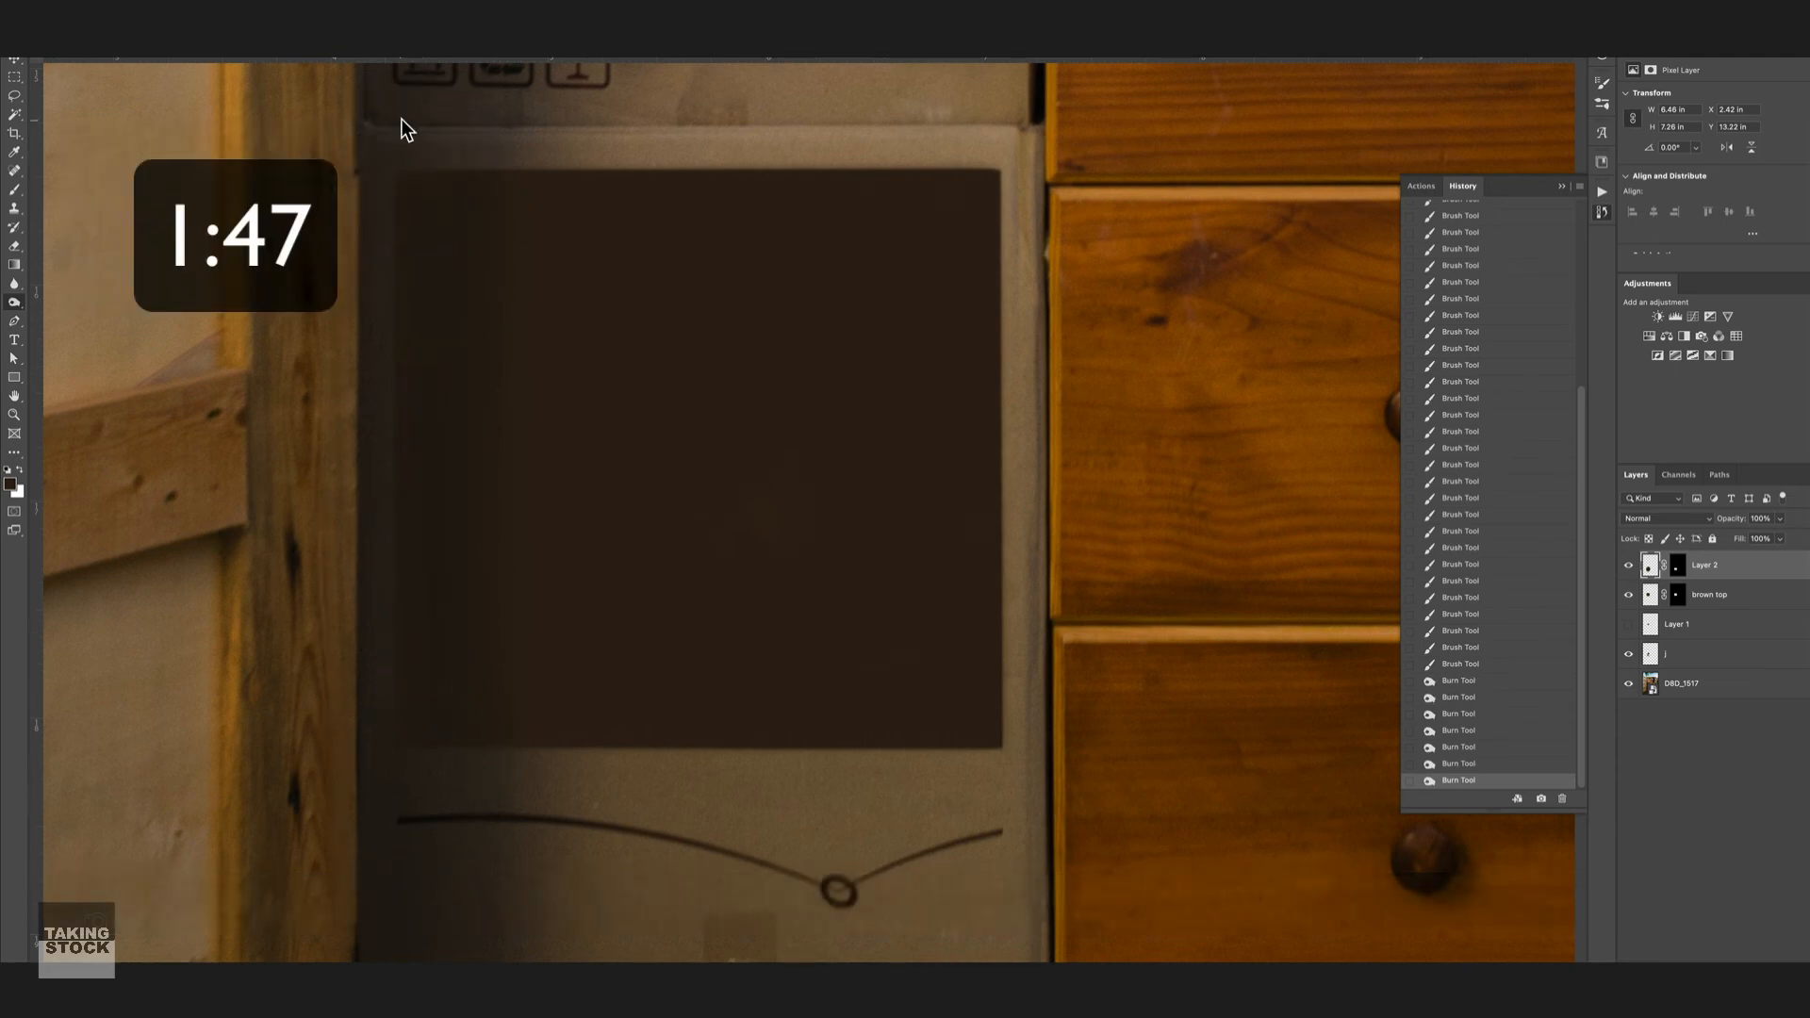
Step: Rename the lower panel's layer to brownbottom
{"action": "key", "text": "super+minus"}
{"action": "key", "text": "super+minus"}
{"action": "key", "text": "super+minus"}
{"action": "key", "text": "super+minus"}
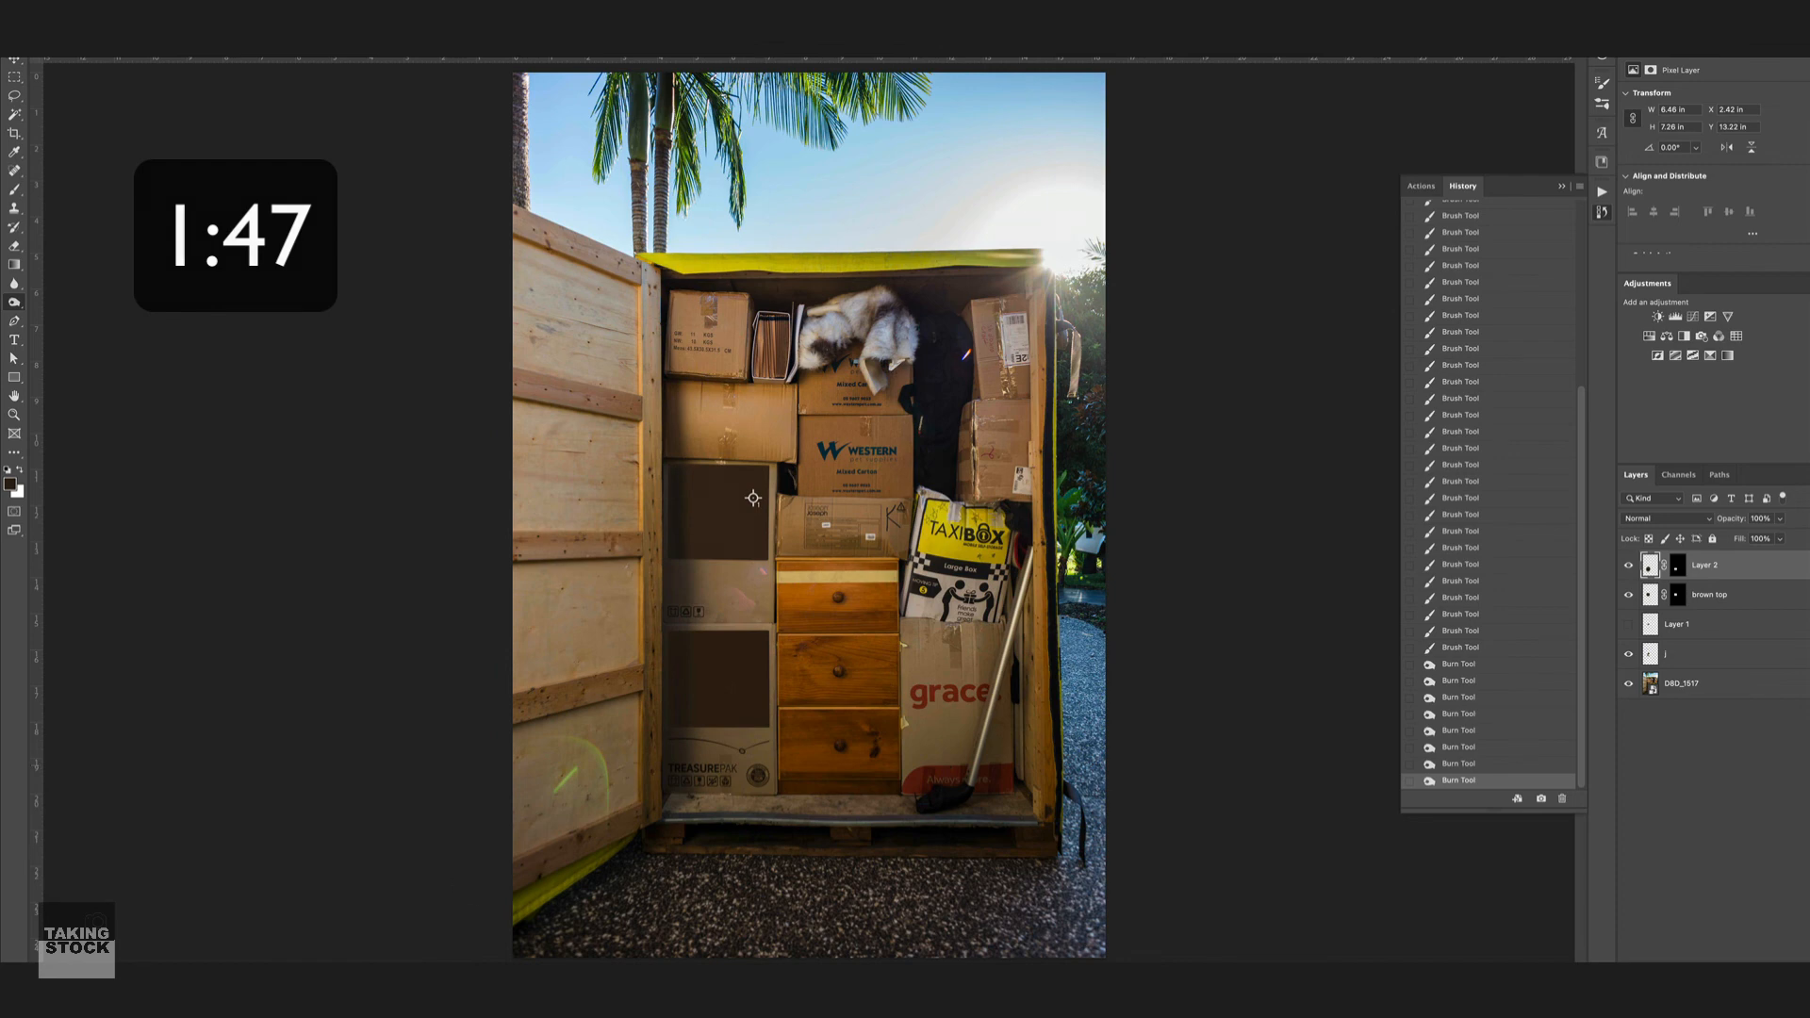
{"action": "type", "text": "brownbottom"}
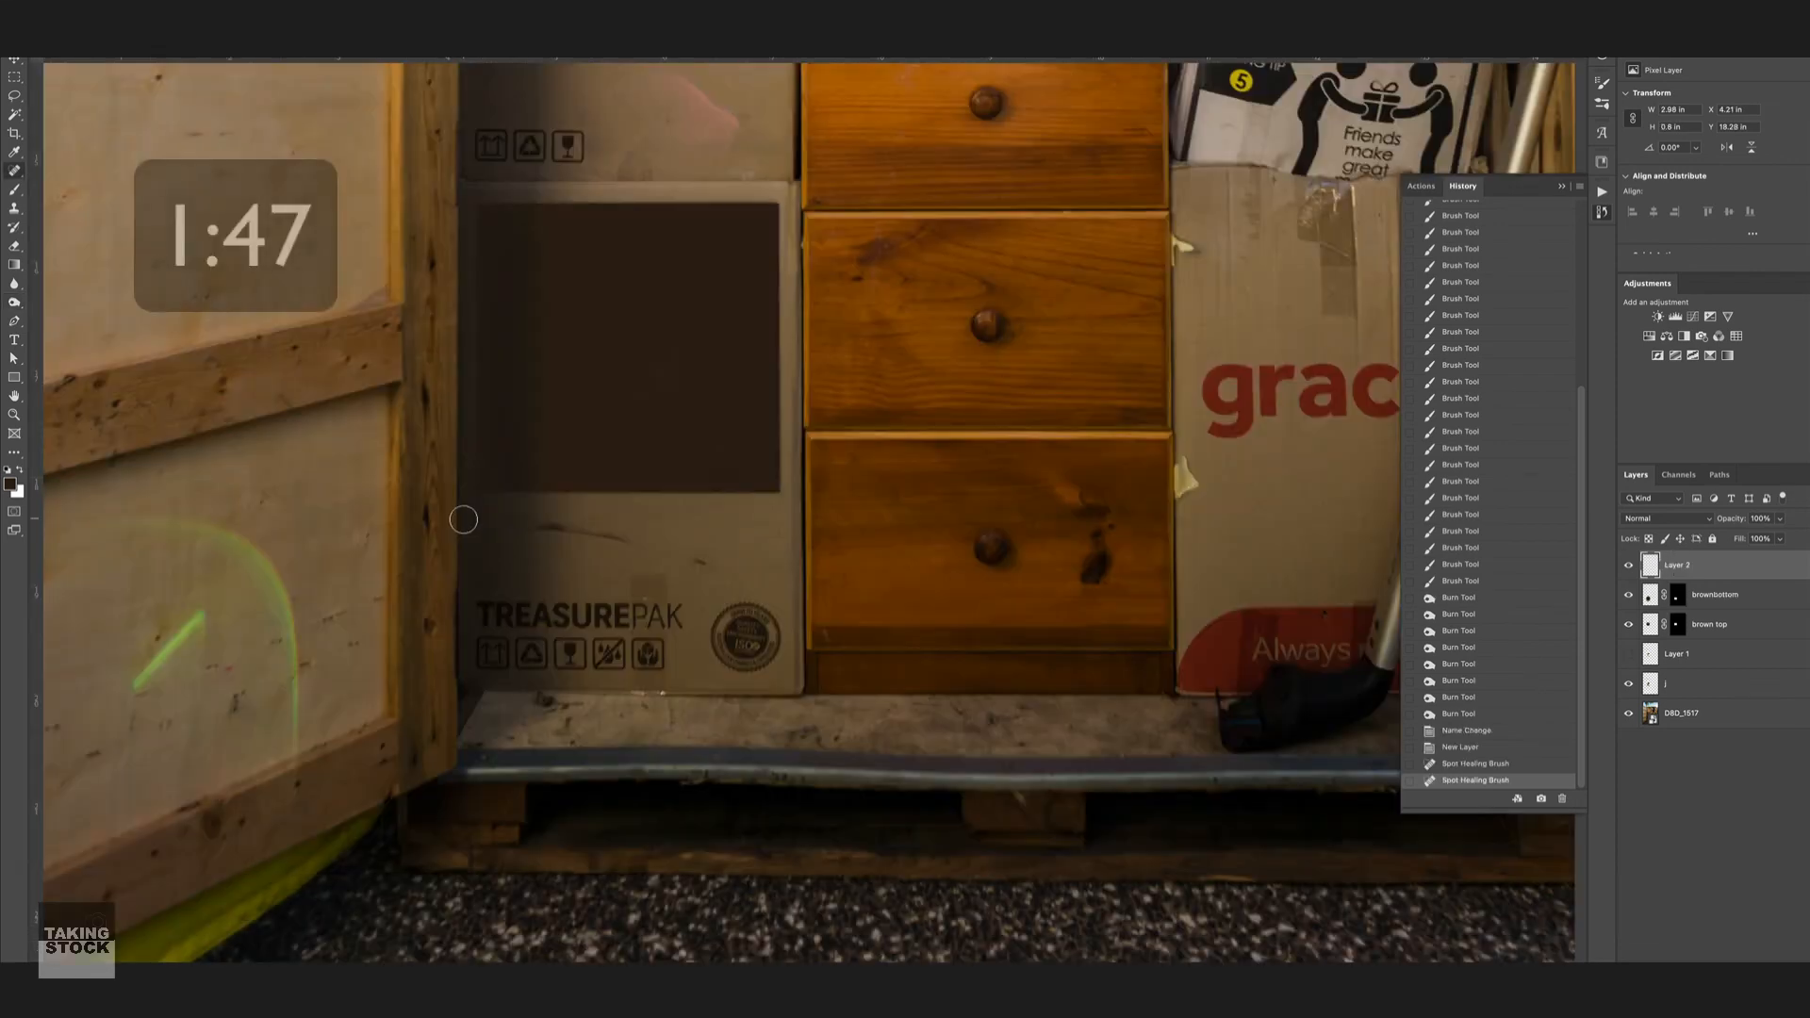
Step: Heal away the TREASUREPAK lettering and symbols on the lower box on the new layer, using a larger Spot Healing Brush
{"action": "key", "text": "]"}
{"action": "key", "text": "]"}
{"action": "key", "text": "]"}
{"action": "key", "text": "]"}
{"action": "mouse_move", "coordinate": [651, 641]}
{"action": "left_mouse_down"}
{"action": "mouse_move", "coordinate": [667, 598]}
{"action": "mouse_move", "coordinate": [726, 654]}
{"action": "mouse_move", "coordinate": [761, 620]}
{"action": "mouse_move", "coordinate": [693, 633]}
{"action": "mouse_move", "coordinate": [653, 583]}
{"action": "mouse_move", "coordinate": [497, 604]}
{"action": "mouse_move", "coordinate": [499, 621]}
{"action": "mouse_move", "coordinate": [683, 624]}
{"action": "left_mouse_up"}
{"action": "left_click_drag", "start_coordinate": [482, 608], "coordinate": [524, 620]}
{"action": "left_click", "coordinate": [634, 578]}
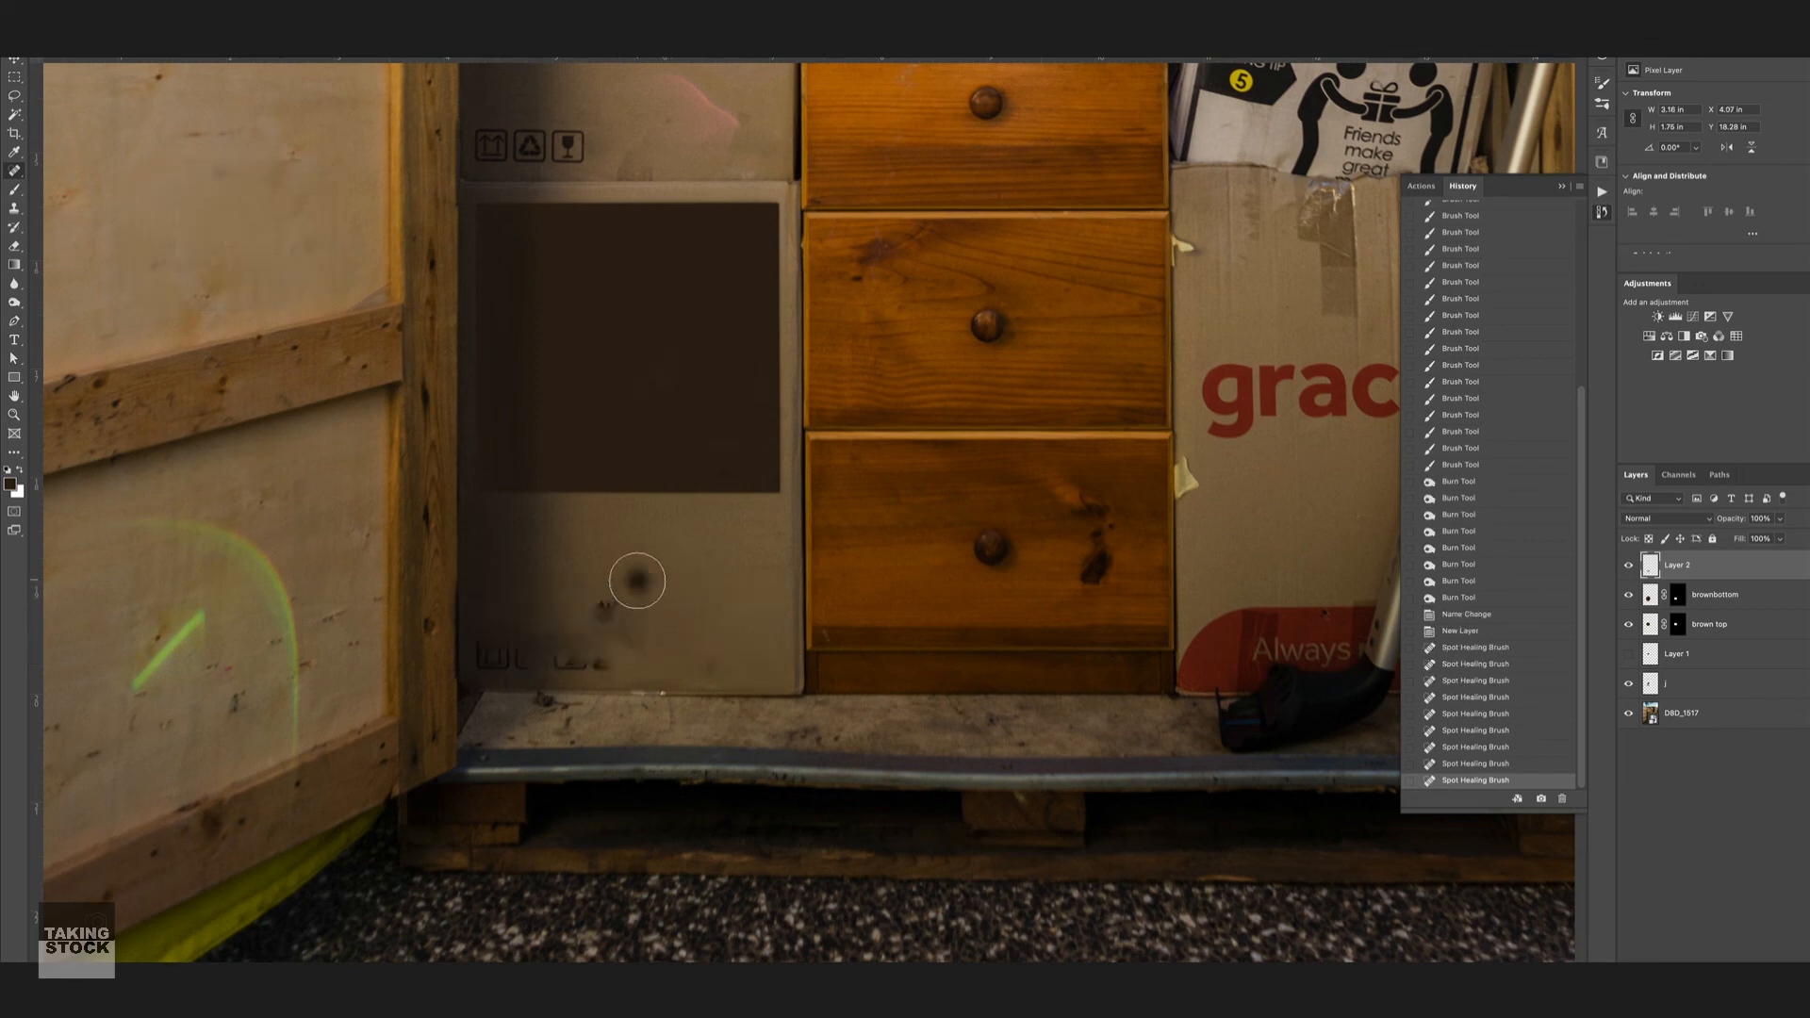
Step: Heal the remaining dark smudges and symbols beneath the lower panel, and set the healing layer's opacity to 100%
{"action": "left_click_drag", "start_coordinate": [633, 584], "coordinate": [606, 631]}
{"action": "left_click_drag", "start_coordinate": [624, 608], "coordinate": [566, 660]}
{"action": "left_click", "coordinate": [708, 668]}
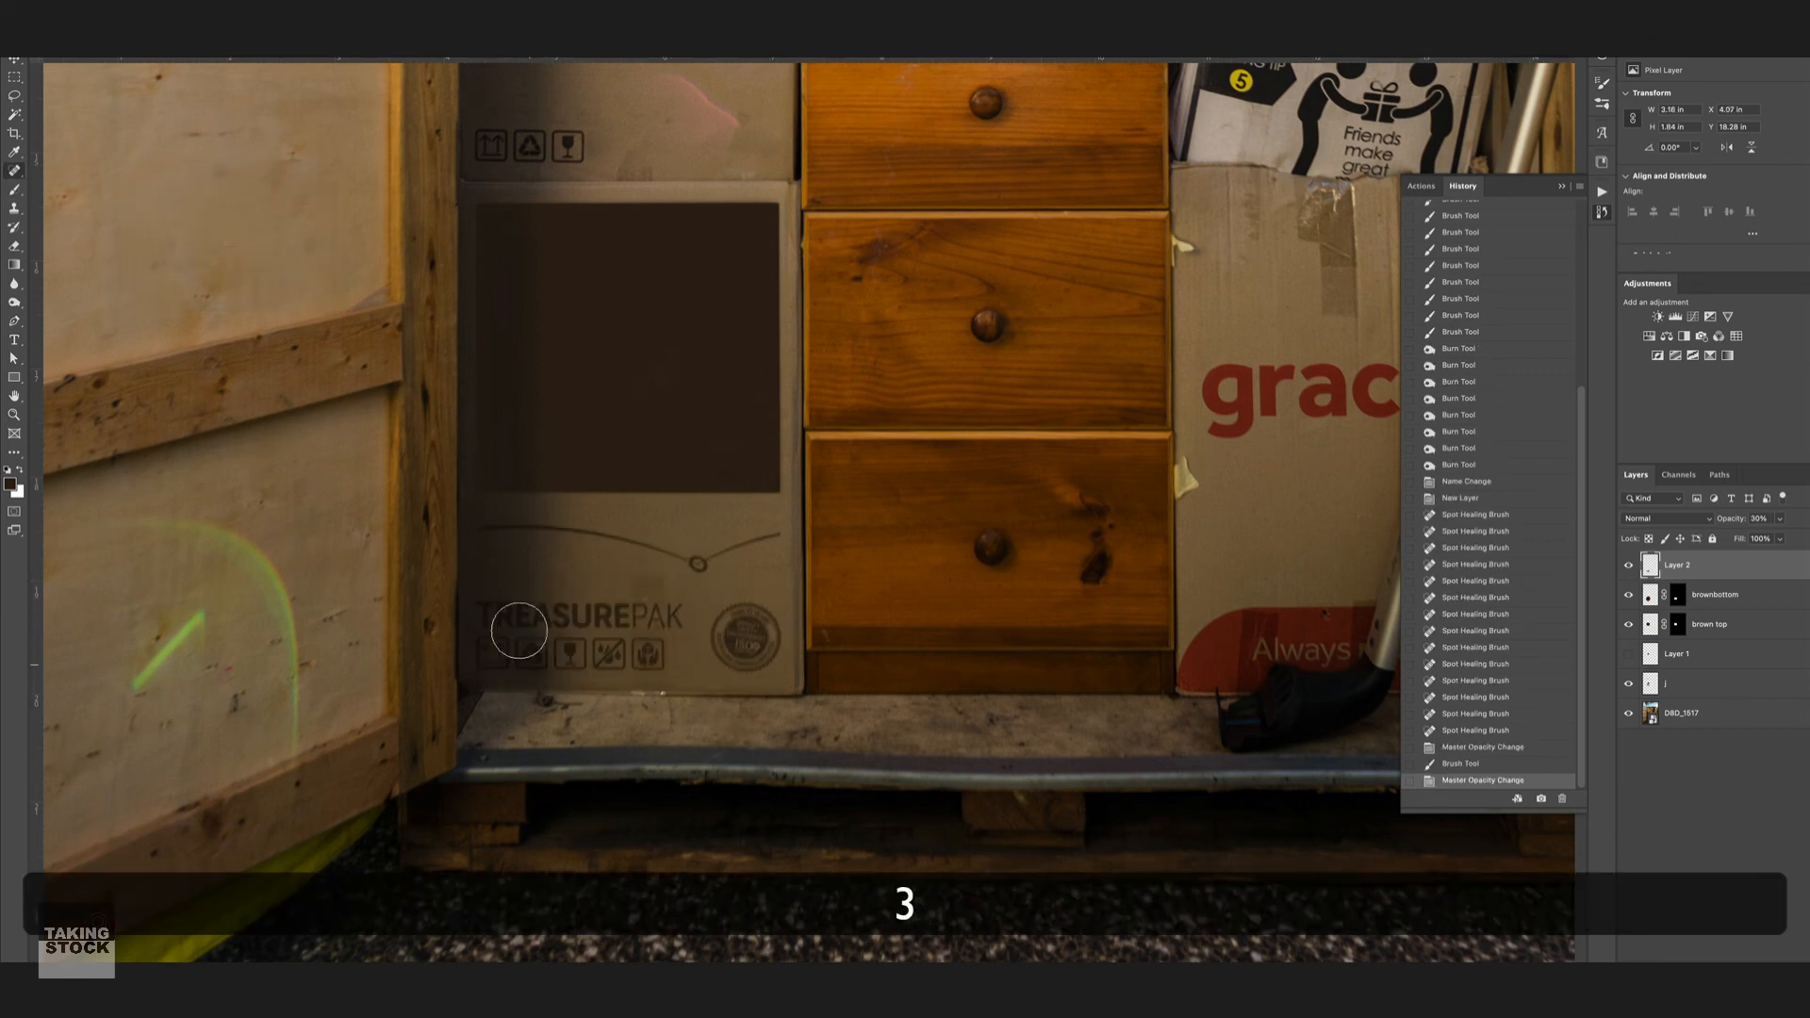
{"action": "key", "text": "0"}
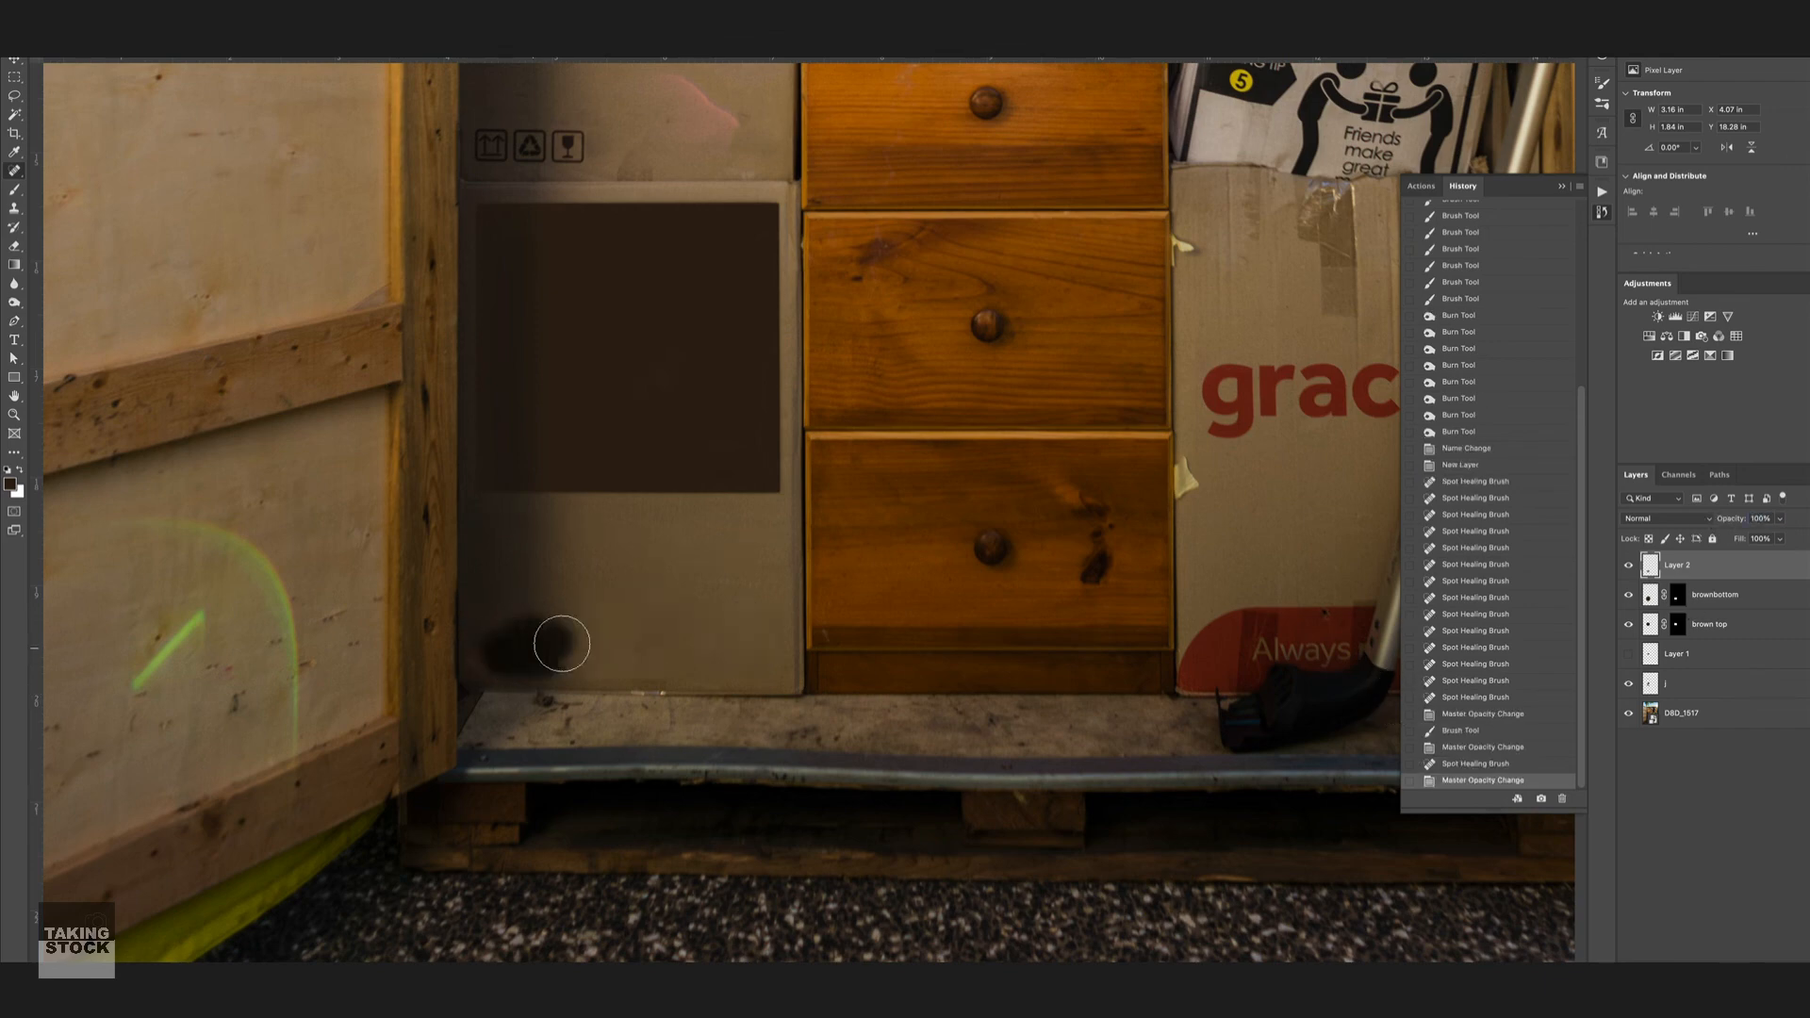
{"action": "left_click_drag", "start_coordinate": [562, 644], "coordinate": [487, 665]}
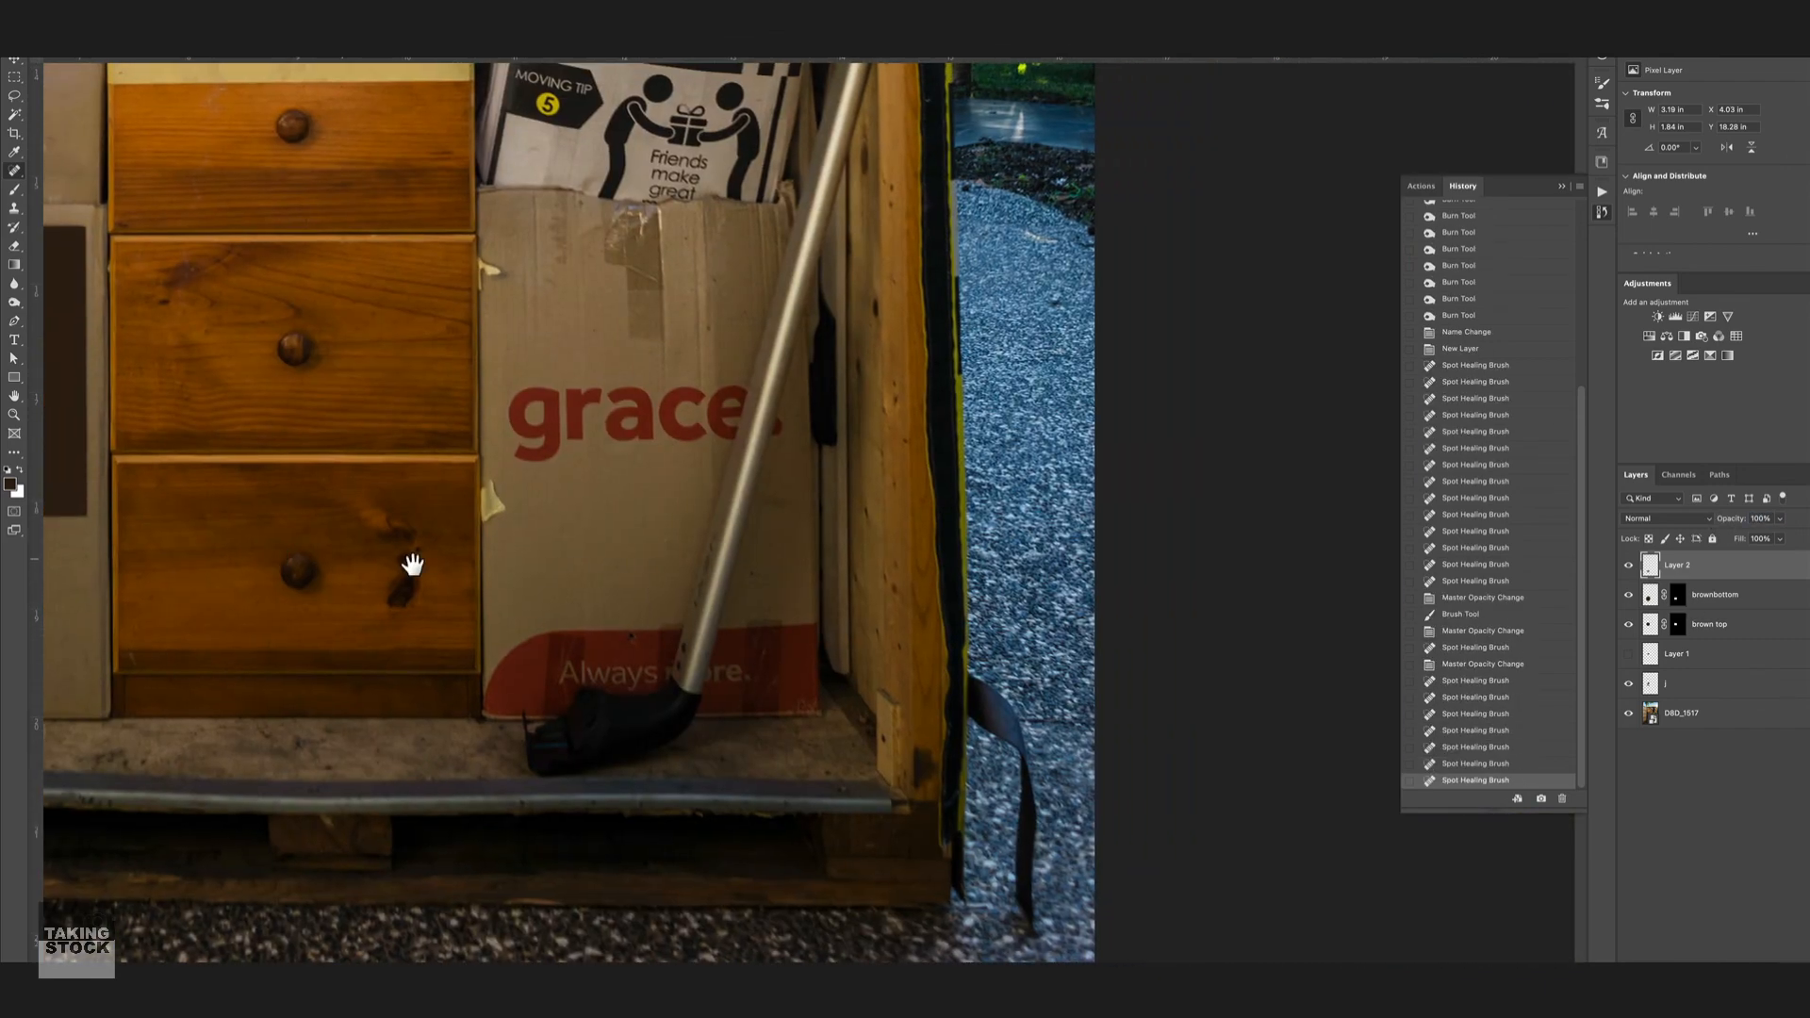
Step: Heal away the red grace logo on the box behind the broom handle
{"action": "left_click_drag", "start_coordinate": [551, 425], "coordinate": [581, 388]}
{"action": "left_click_drag", "start_coordinate": [702, 388], "coordinate": [680, 440]}
{"action": "left_click_drag", "start_coordinate": [560, 391], "coordinate": [585, 460]}
{"action": "mouse_move", "coordinate": [734, 381]}
{"action": "left_mouse_down"}
{"action": "mouse_move", "coordinate": [720, 455]}
{"action": "mouse_move", "coordinate": [631, 427]}
{"action": "left_mouse_up"}
{"action": "left_click", "coordinate": [776, 433]}
Step: Heal away the white slogan on the red band at the bottom of the same box
{"action": "left_click_drag", "start_coordinate": [712, 675], "coordinate": [738, 660]}
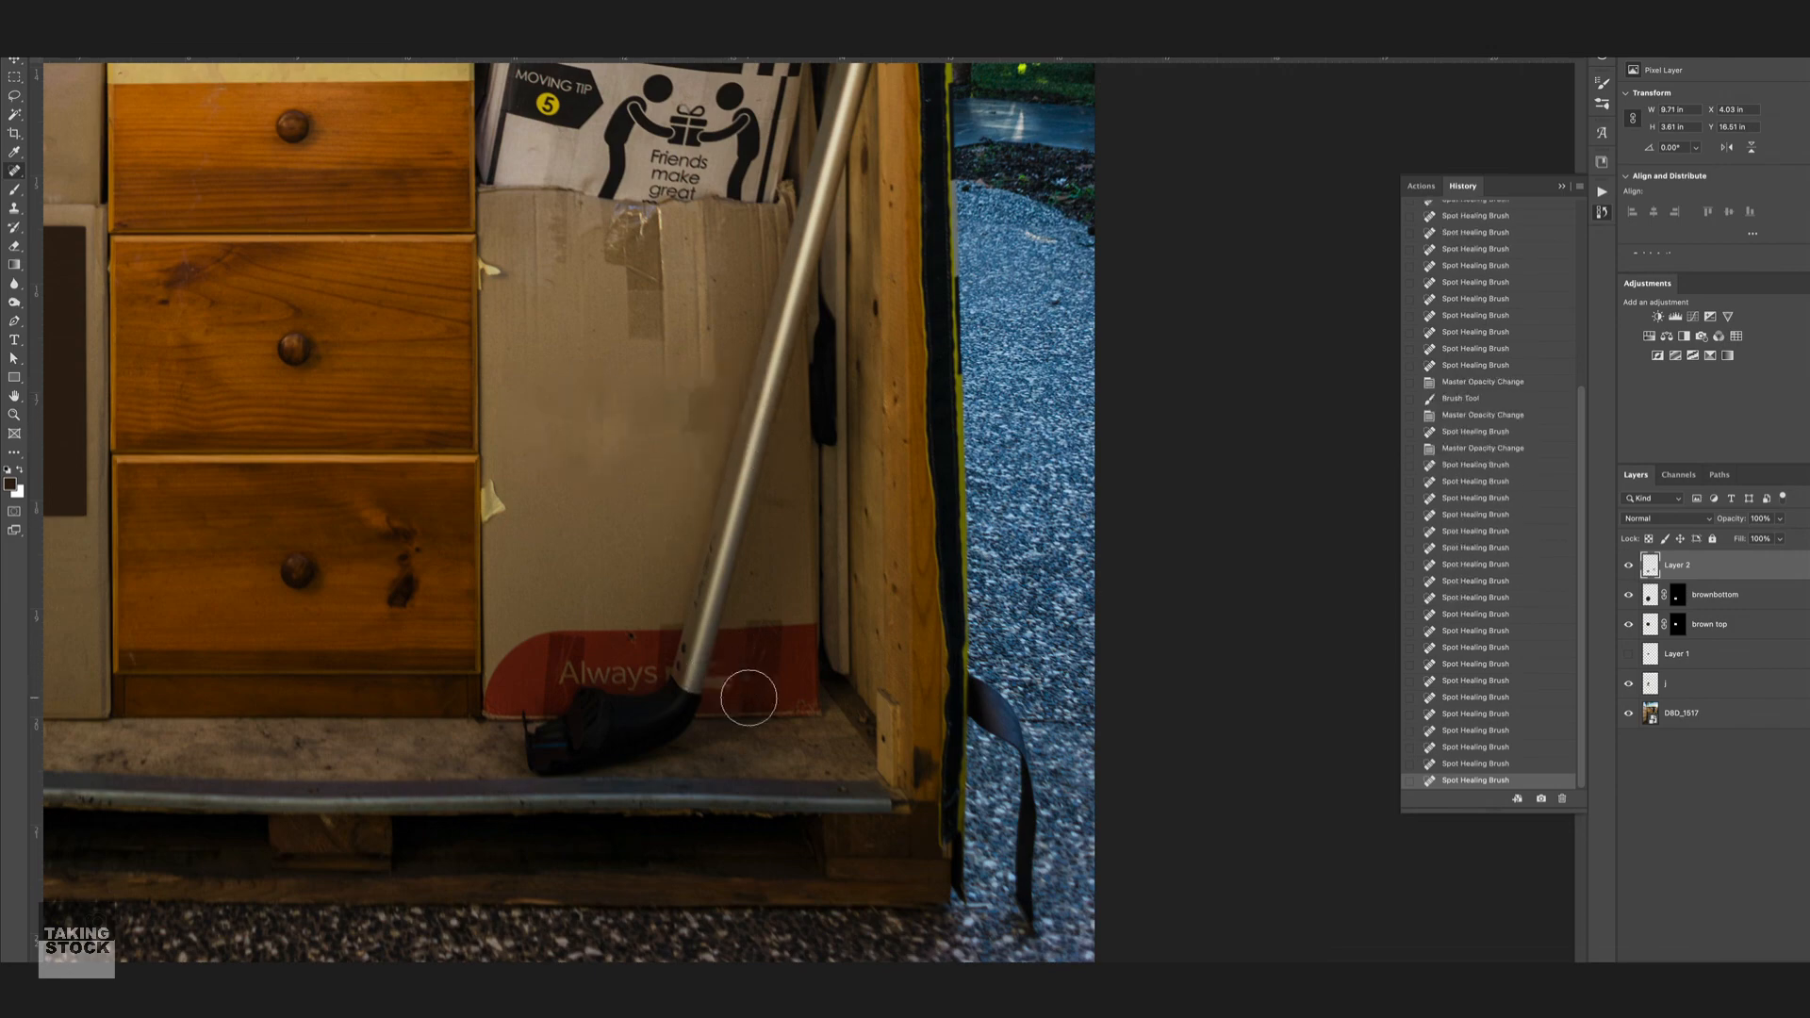
{"action": "left_click", "coordinate": [636, 670]}
{"action": "left_click", "coordinate": [641, 677]}
{"action": "left_click", "coordinate": [647, 691]}
{"action": "left_click", "coordinate": [571, 675]}
{"action": "left_click", "coordinate": [627, 703]}
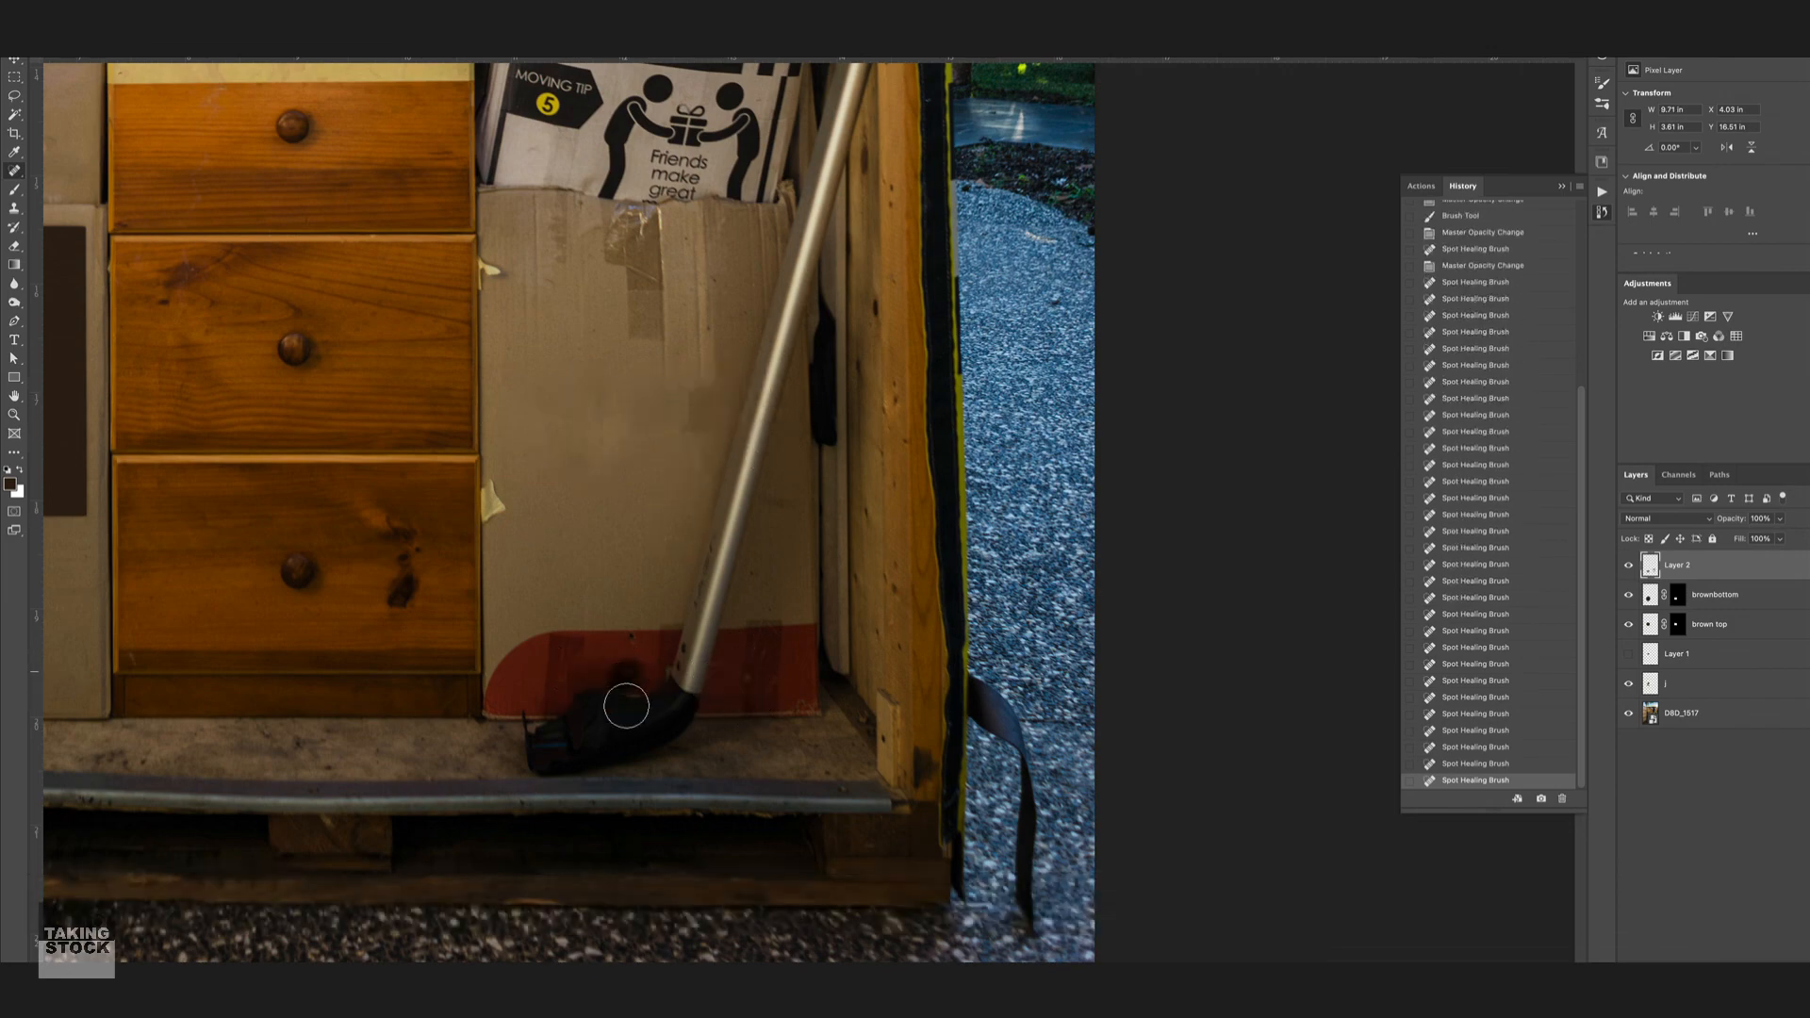
{"action": "left_click", "coordinate": [641, 696]}
{"action": "left_click", "coordinate": [654, 700]}
Step: Heal away the TAXIBOX lettering on the yellow box, add a new layer and switch to the Clone Stamp tool
{"action": "left_click_drag", "start_coordinate": [634, 364], "coordinate": [640, 423]}
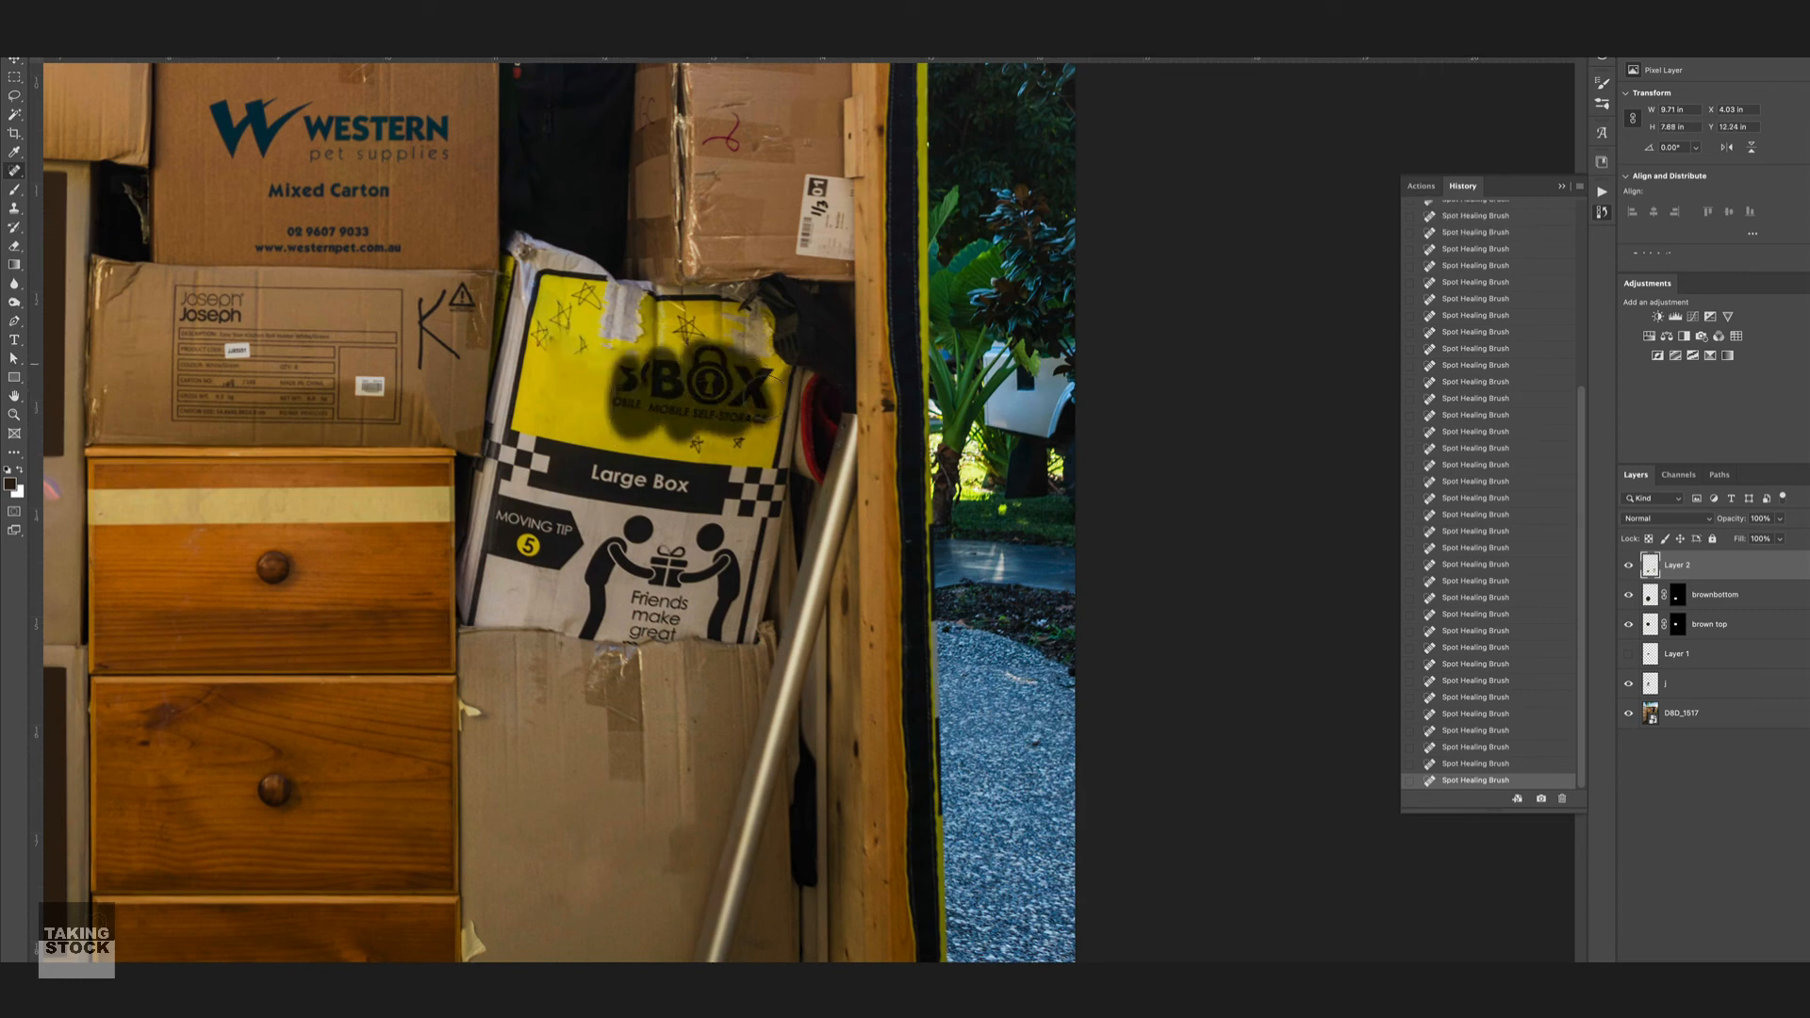
{"action": "left_click_drag", "start_coordinate": [687, 372], "coordinate": [741, 407]}
{"action": "left_click_drag", "start_coordinate": [691, 368], "coordinate": [680, 378]}
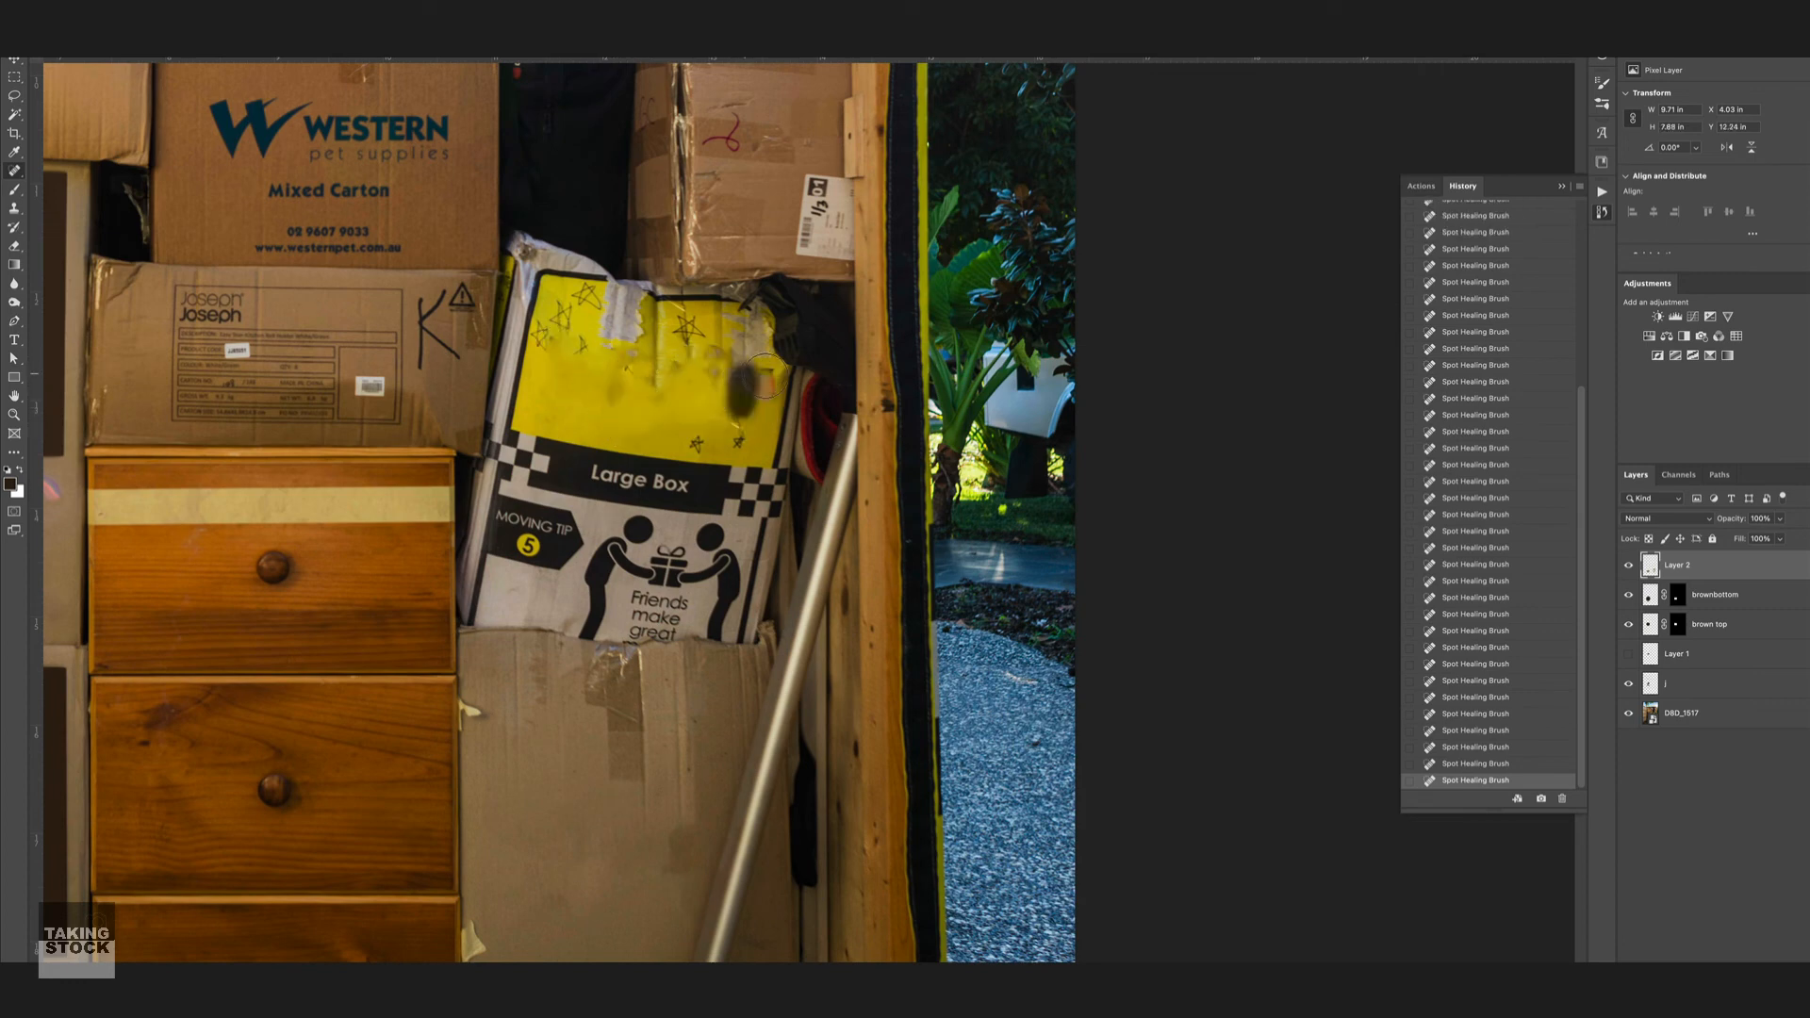
{"action": "key", "text": "ctrl+shift+alt+n"}
{"action": "key", "text": "s"}
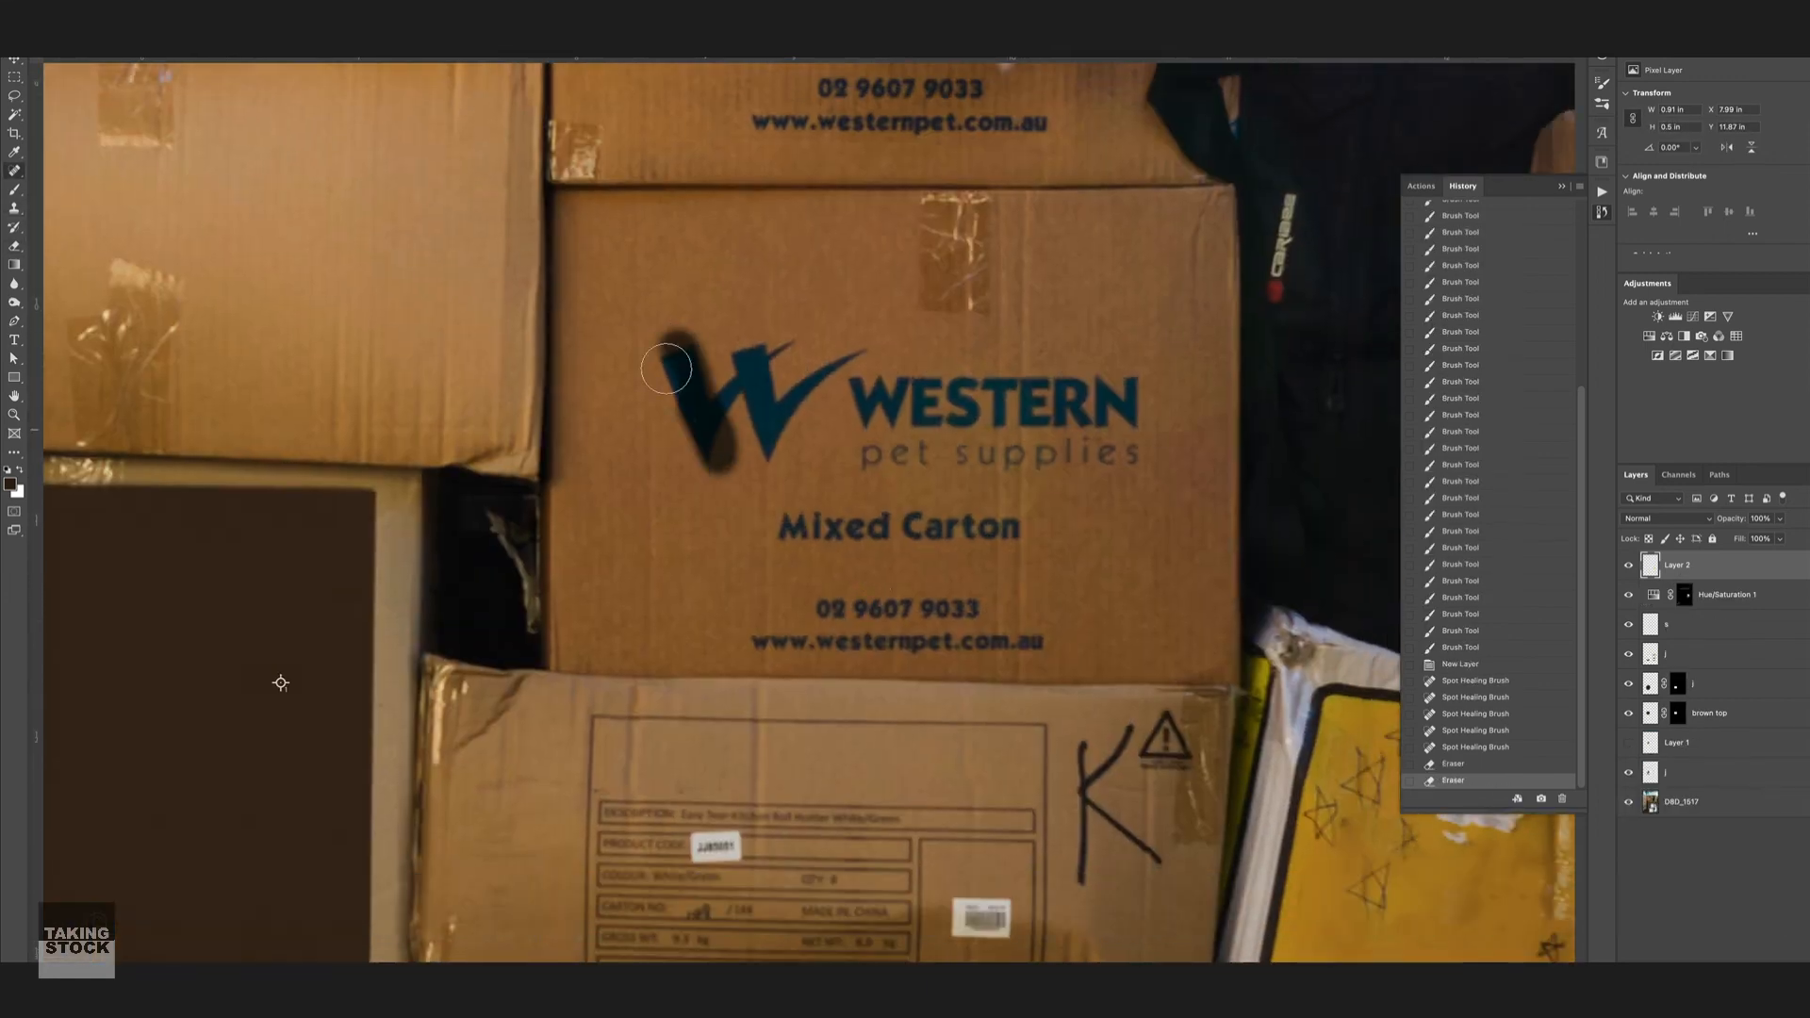
Step: Heal away the WESTERN pet supplies logo on the middle carton with the Spot Healing Brush
{"action": "mouse_move", "coordinate": [660, 377]}
{"action": "left_mouse_down"}
{"action": "mouse_move", "coordinate": [758, 476]}
{"action": "mouse_move", "coordinate": [926, 403]}
{"action": "mouse_move", "coordinate": [1084, 401]}
{"action": "left_mouse_up"}
{"action": "key", "text": "]"}
{"action": "left_click_drag", "start_coordinate": [1108, 401], "coordinate": [1110, 443]}
{"action": "left_click", "coordinate": [1112, 462]}
{"action": "left_click", "coordinate": [1014, 443]}
{"action": "left_click", "coordinate": [971, 452]}
{"action": "key", "text": "["}
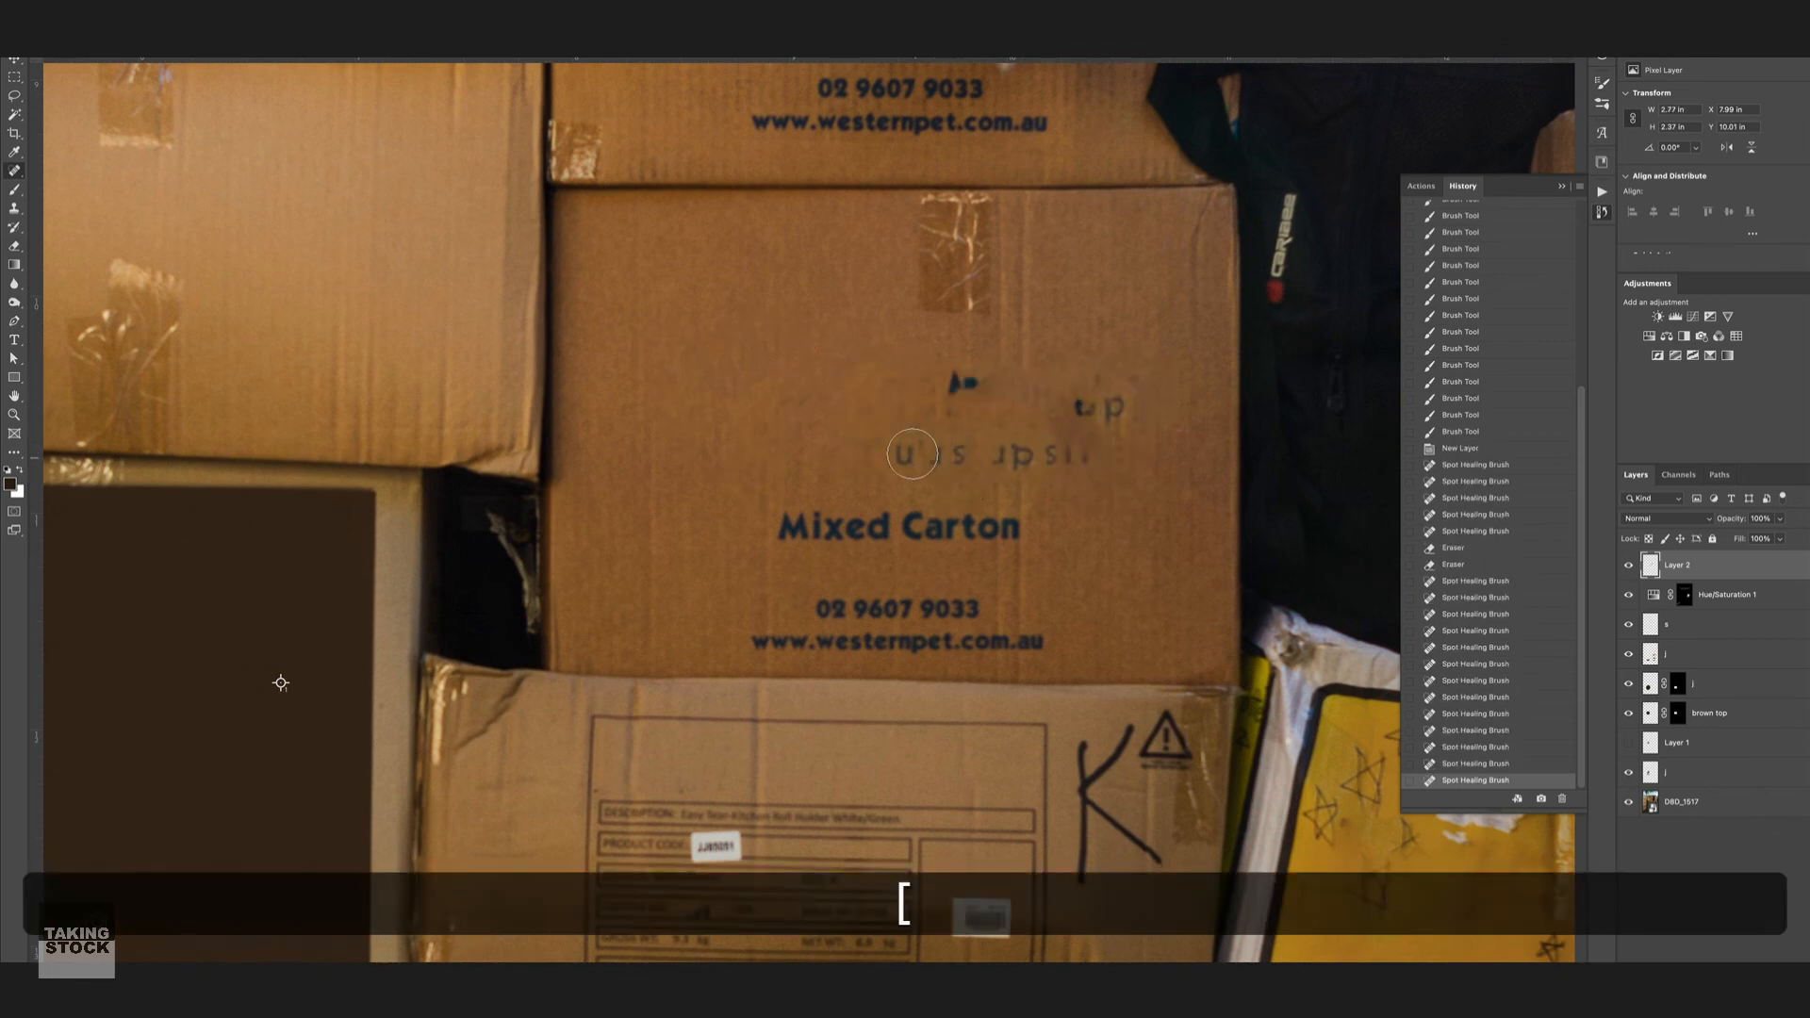
Step: Heal the leftover letter fragments and dark marks where the Western logo was on the middle carton
{"action": "left_click", "coordinate": [913, 453]}
{"action": "left_click", "coordinate": [961, 384]}
{"action": "left_click", "coordinate": [971, 385]}
{"action": "left_click", "coordinate": [1084, 404]}
{"action": "left_click_drag", "start_coordinate": [941, 434], "coordinate": [945, 466]}
{"action": "left_click", "coordinate": [971, 455]}
{"action": "left_click", "coordinate": [1003, 457]}
{"action": "left_click", "coordinate": [1035, 456]}
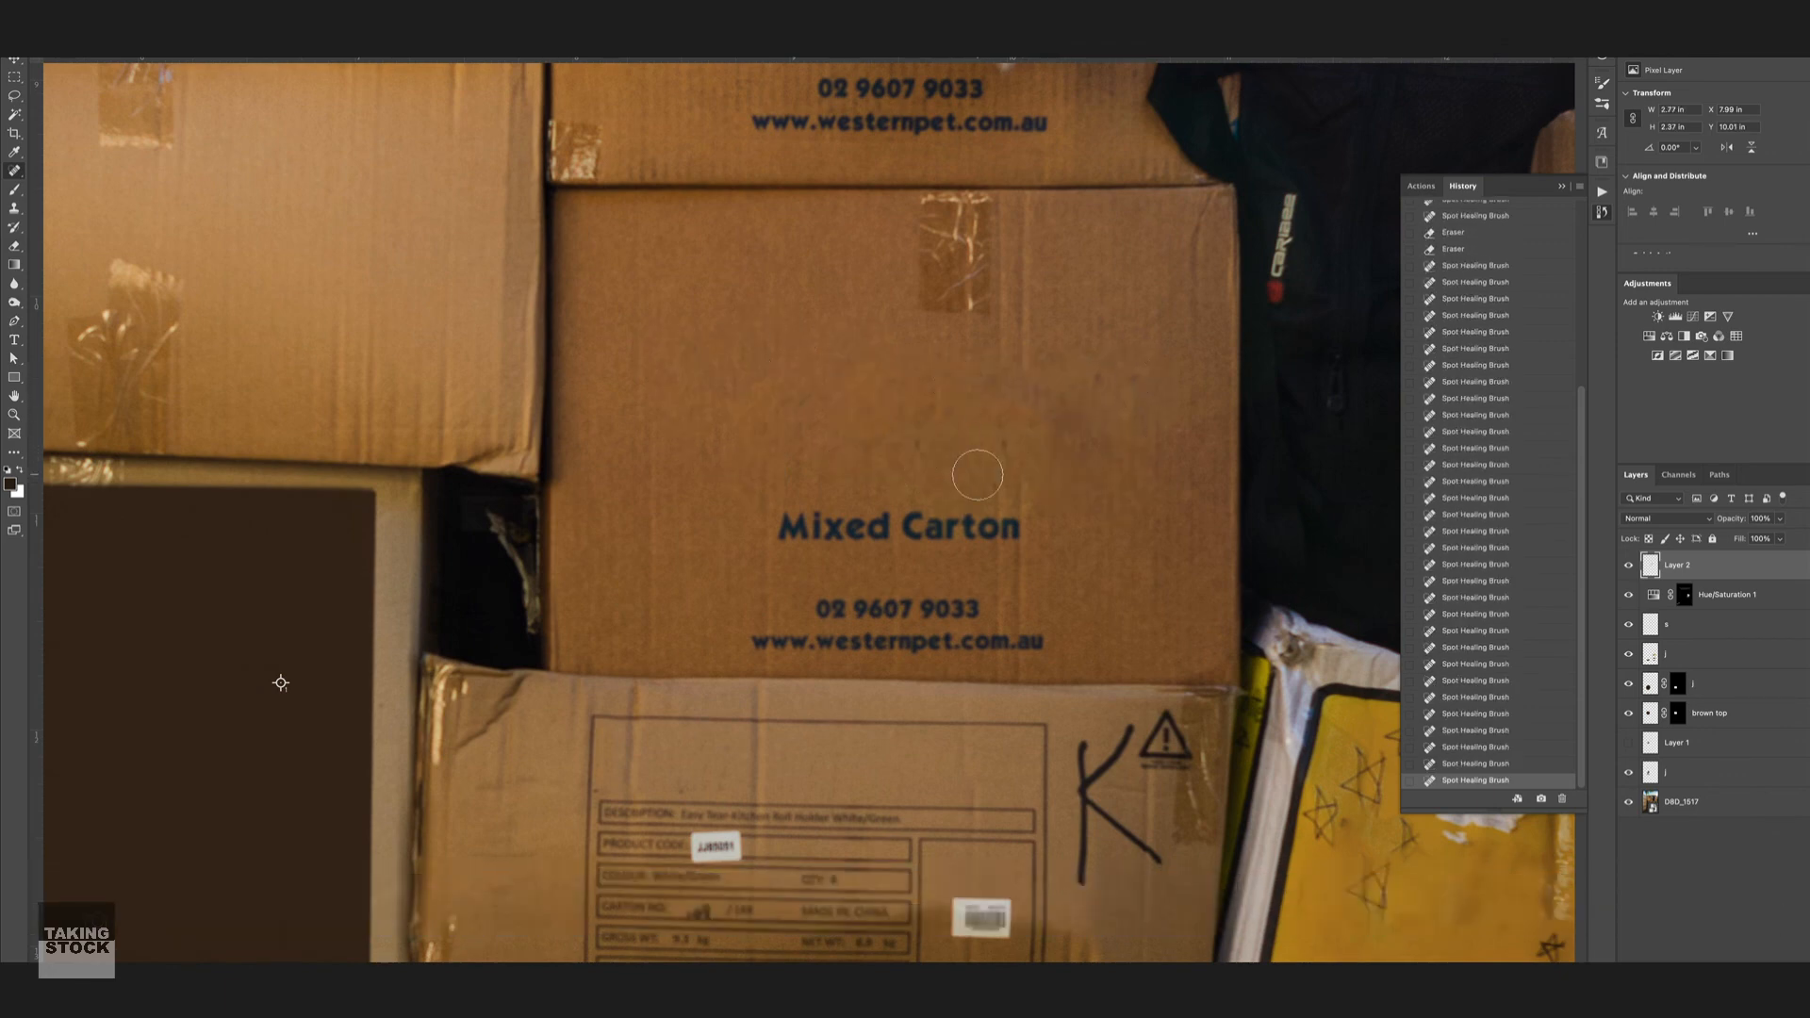
Step: Heal away the phone number and web address on the middle carton and on the carton above it
{"action": "mouse_move", "coordinate": [1000, 611]}
{"action": "left_mouse_down"}
{"action": "mouse_move", "coordinate": [754, 611]}
{"action": "mouse_move", "coordinate": [1092, 646]}
{"action": "left_mouse_up"}
{"action": "scroll", "coordinate": [1030, 364], "scroll_direction": "up", "scroll_amount": 3}
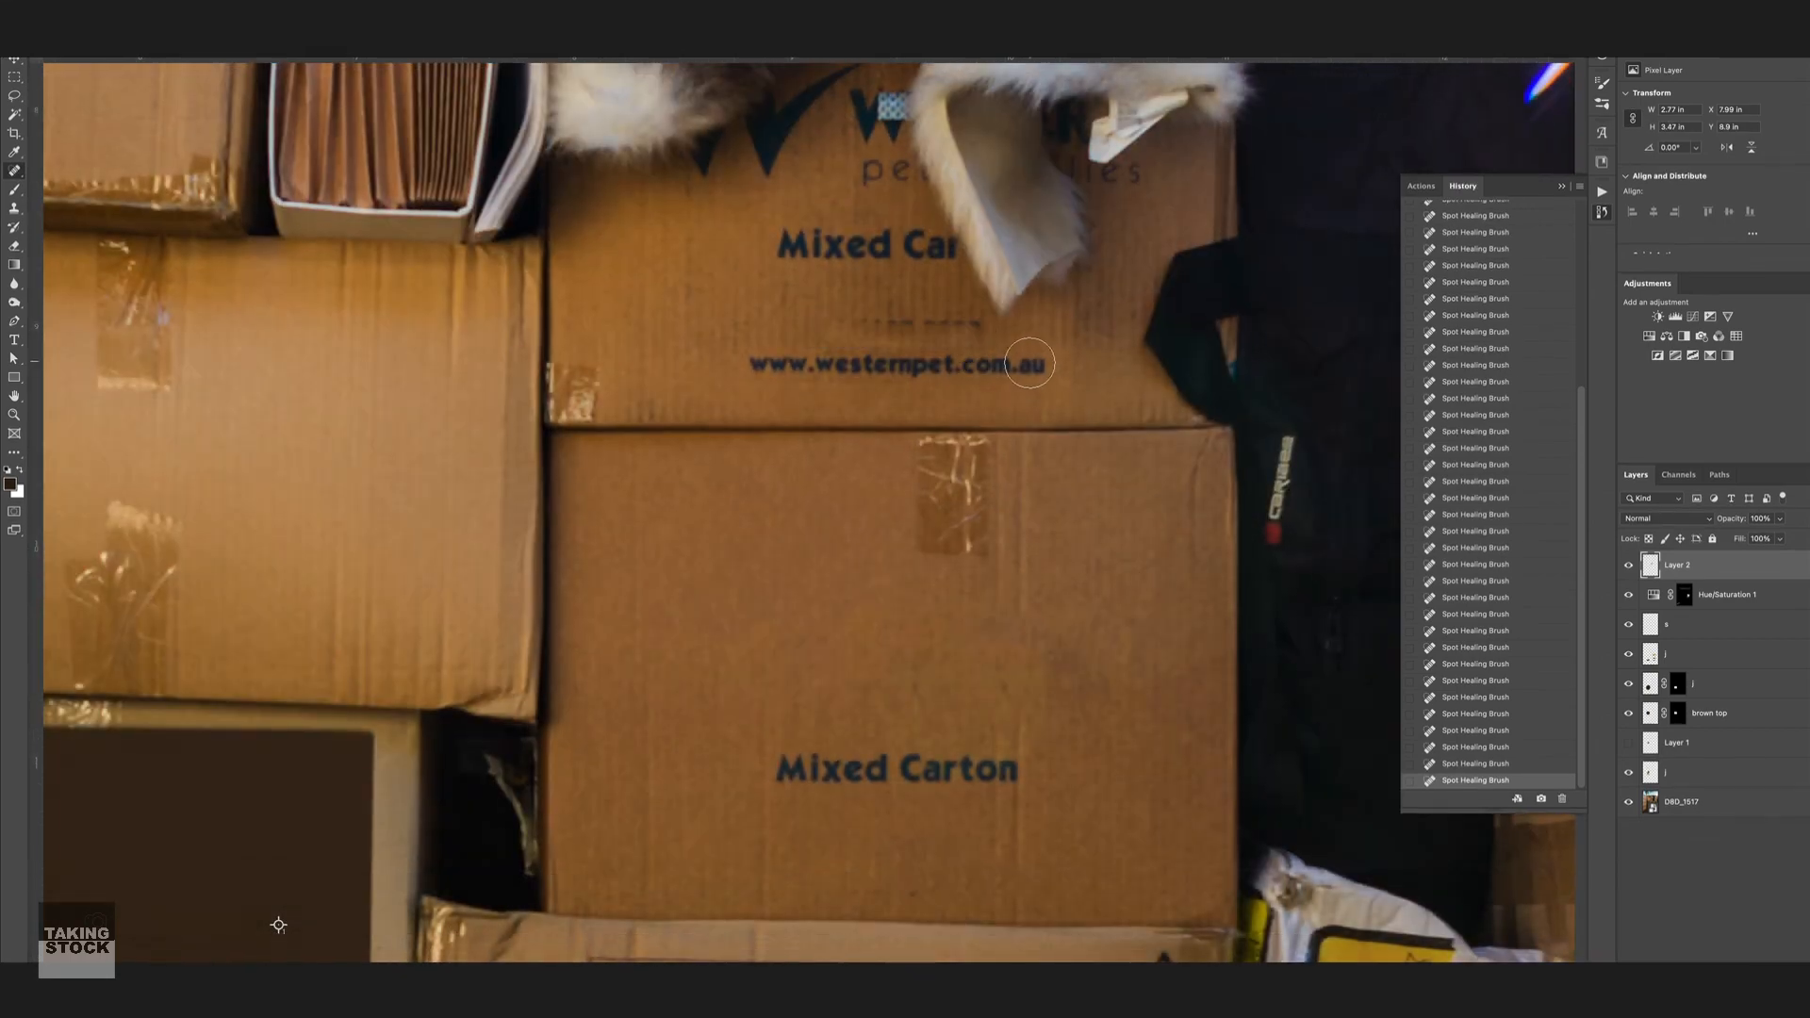
{"action": "left_click_drag", "start_coordinate": [1029, 363], "coordinate": [741, 365]}
{"action": "mouse_move", "coordinate": [869, 307]}
{"action": "left_mouse_down"}
{"action": "mouse_move", "coordinate": [966, 322]}
{"action": "mouse_move", "coordinate": [1040, 372]}
{"action": "left_mouse_up"}
{"action": "left_click_drag", "start_coordinate": [937, 330], "coordinate": [903, 309]}
Step: Heal away the Western logo and the patterned washi tape on the upper carton beside the fur
{"action": "left_click_drag", "start_coordinate": [868, 174], "coordinate": [900, 166]}
{"action": "scroll", "coordinate": [867, 242], "scroll_direction": "up", "scroll_amount": 2}
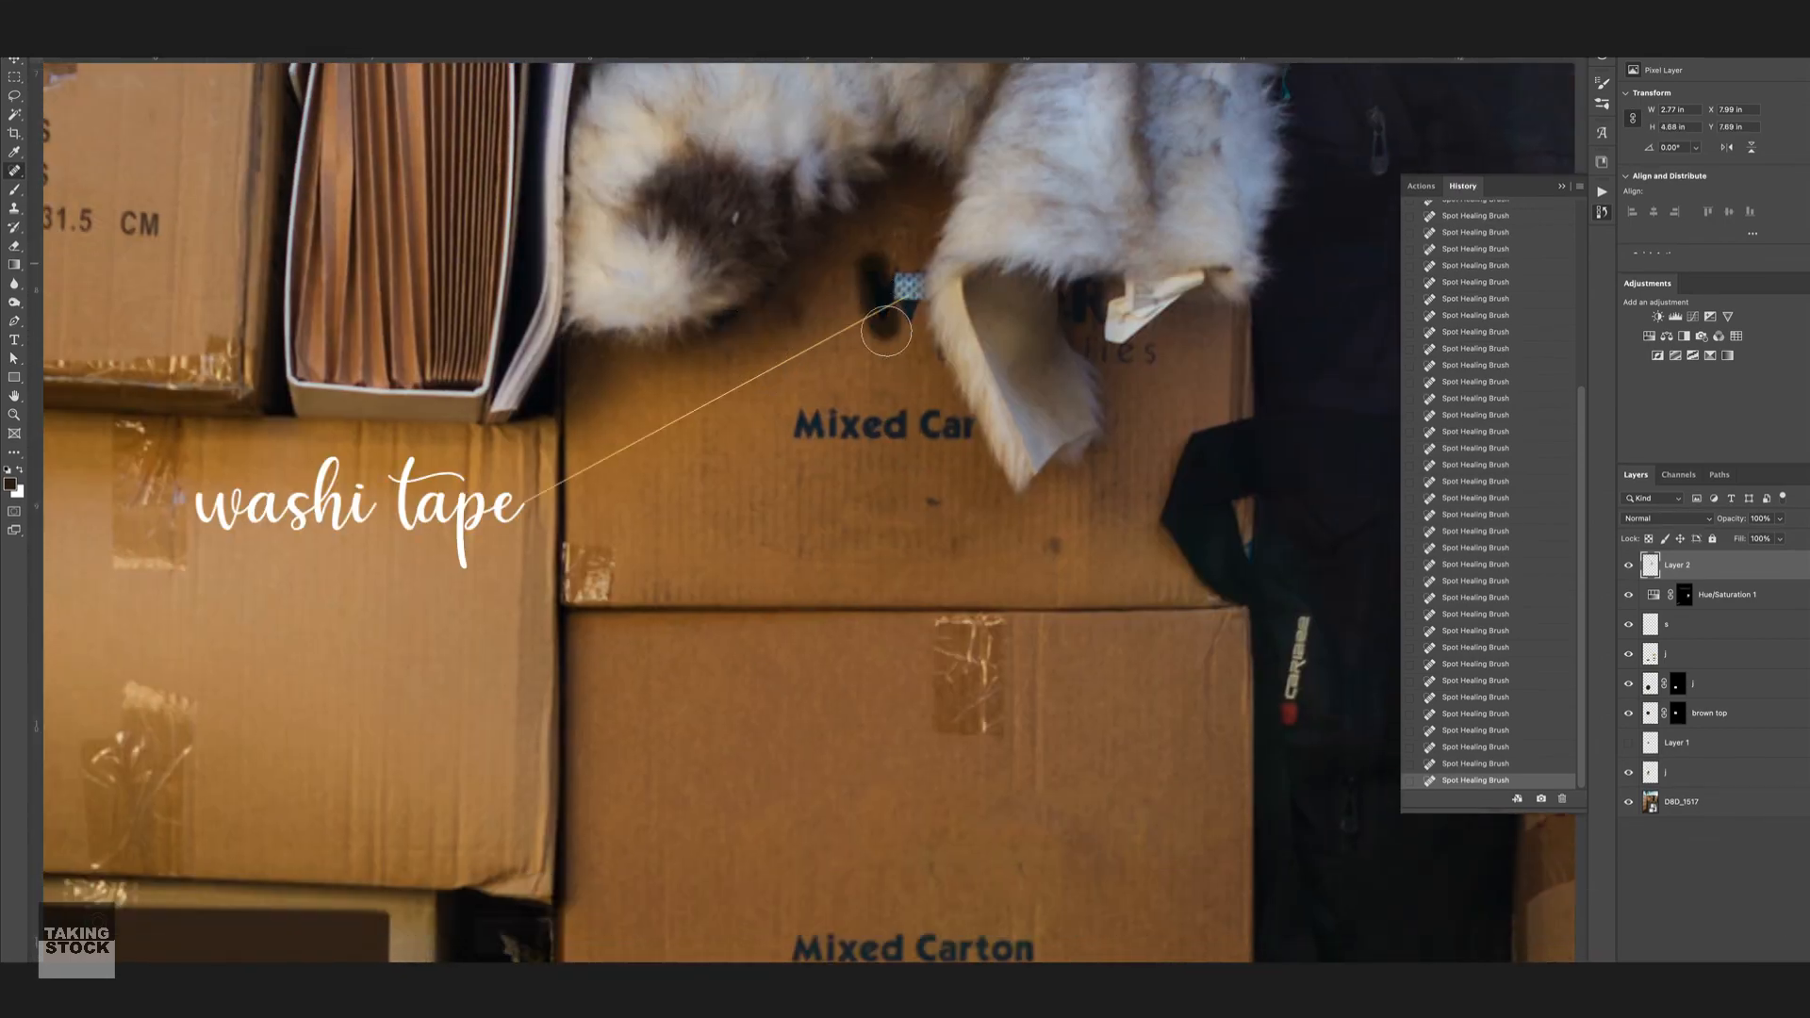
{"action": "left_click_drag", "start_coordinate": [886, 331], "coordinate": [911, 282]}
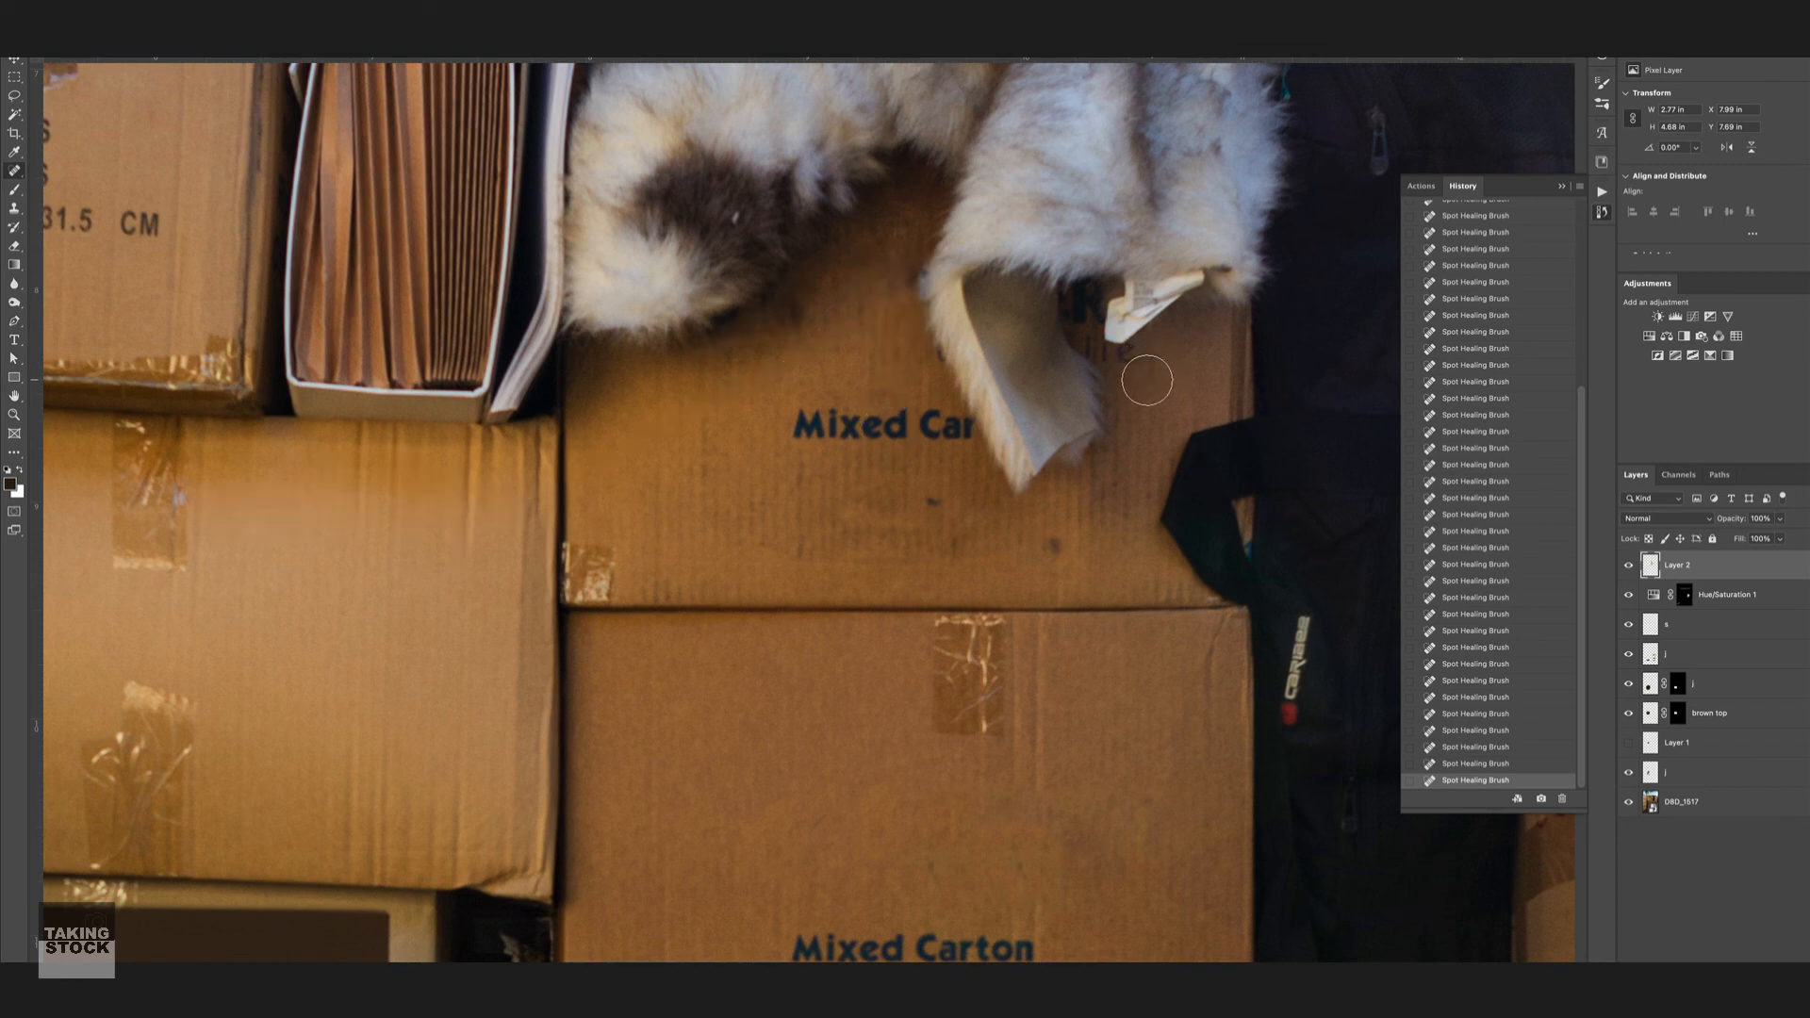
Step: Heal away the brand lettering and its red mark on the black bag beside the cartons
{"action": "scroll", "coordinate": [1103, 349], "scroll_direction": "down", "scroll_amount": 1}
{"action": "scroll", "coordinate": [1114, 639], "scroll_direction": "right", "scroll_amount": 2}
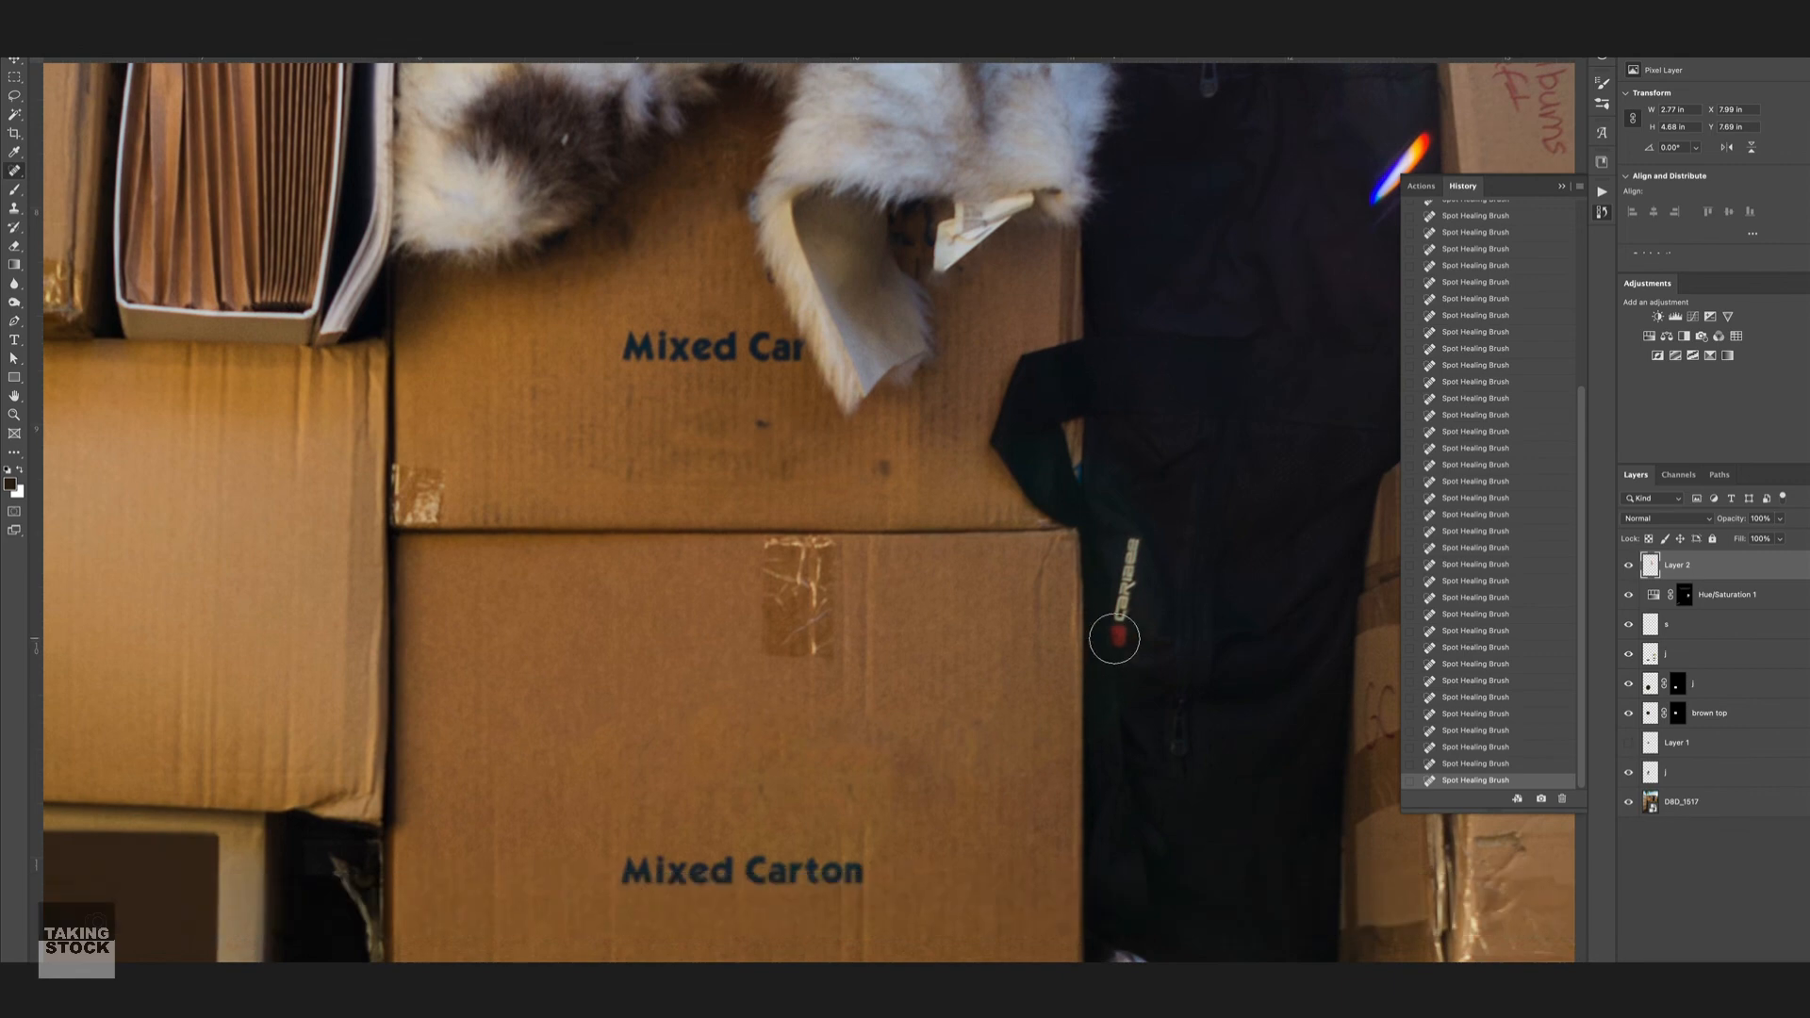
{"action": "left_click_drag", "start_coordinate": [1179, 769], "coordinate": [760, 881]}
{"action": "left_click_drag", "start_coordinate": [857, 521], "coordinate": [1285, 824]}
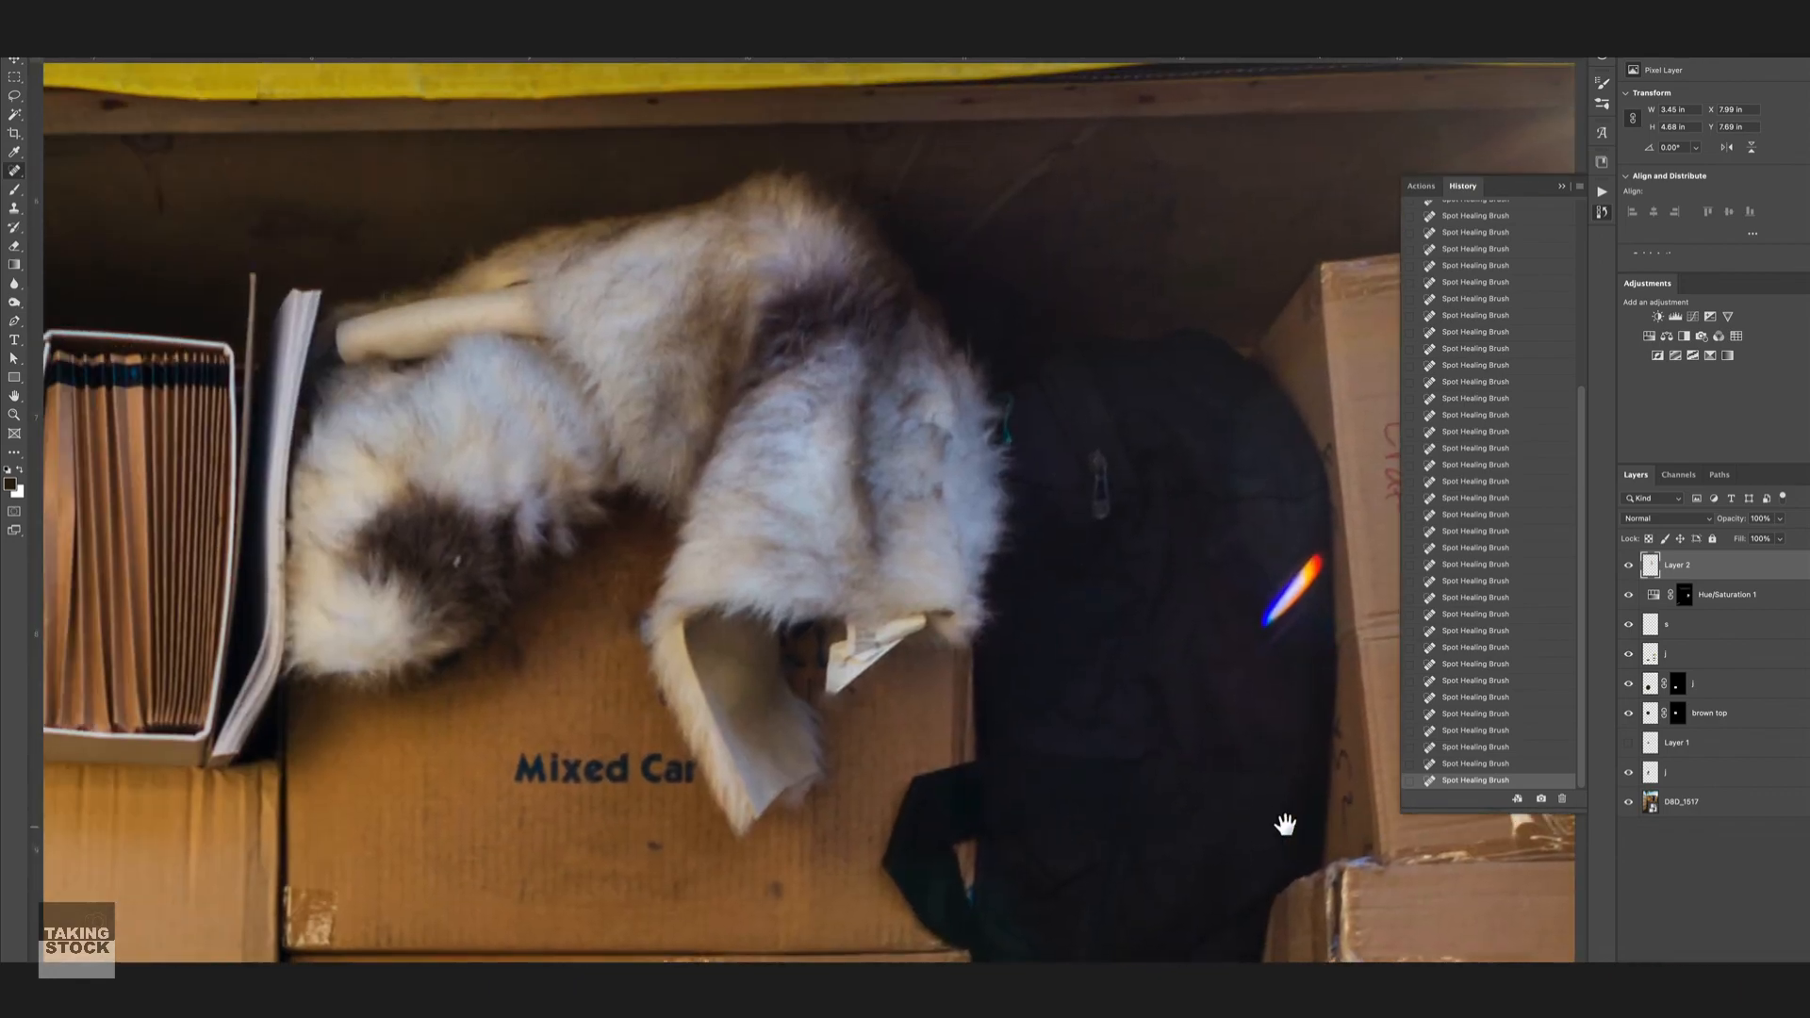
Step: Add a new layer and clone clean cardboard over the blotchy patch above the end of the middle carton's Mixed Carton lettering
{"action": "left_click_drag", "start_coordinate": [441, 785], "coordinate": [1099, 710]}
{"action": "left_click_drag", "start_coordinate": [879, 877], "coordinate": [804, 408]}
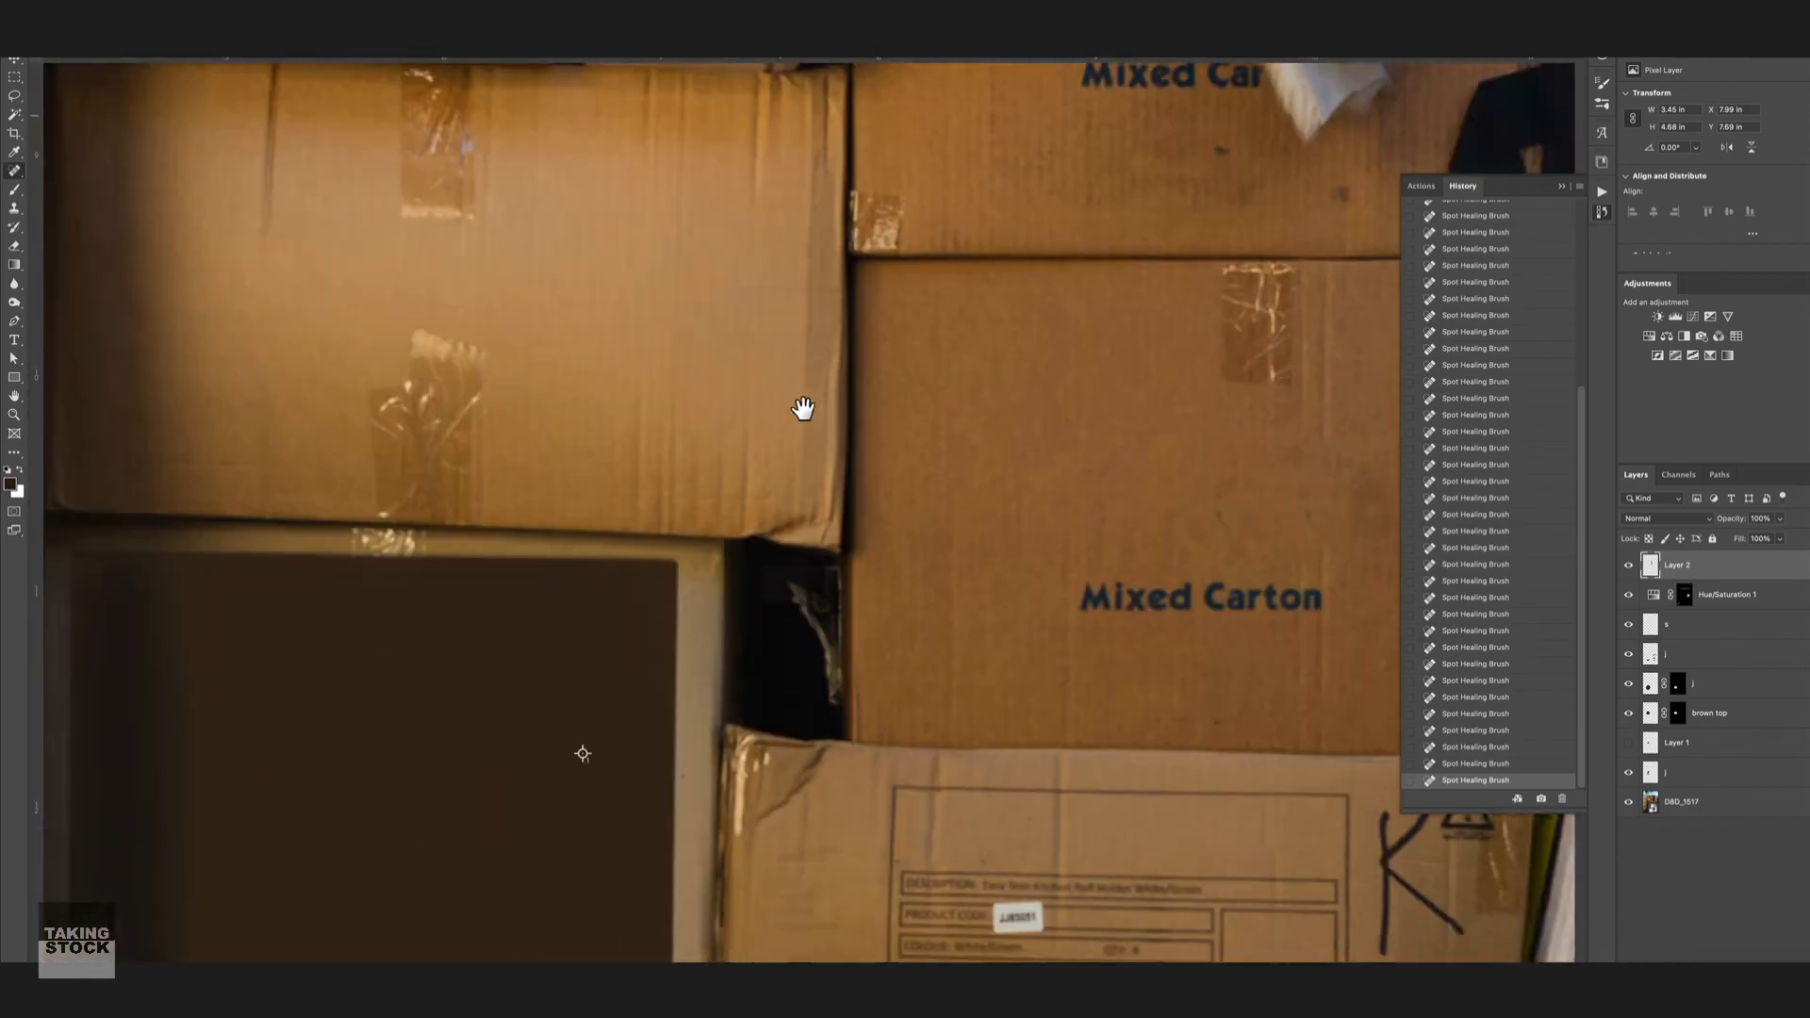
{"action": "left_click_drag", "start_coordinate": [885, 843], "coordinate": [634, 529]}
{"action": "left_click_drag", "start_coordinate": [946, 396], "coordinate": [855, 526]}
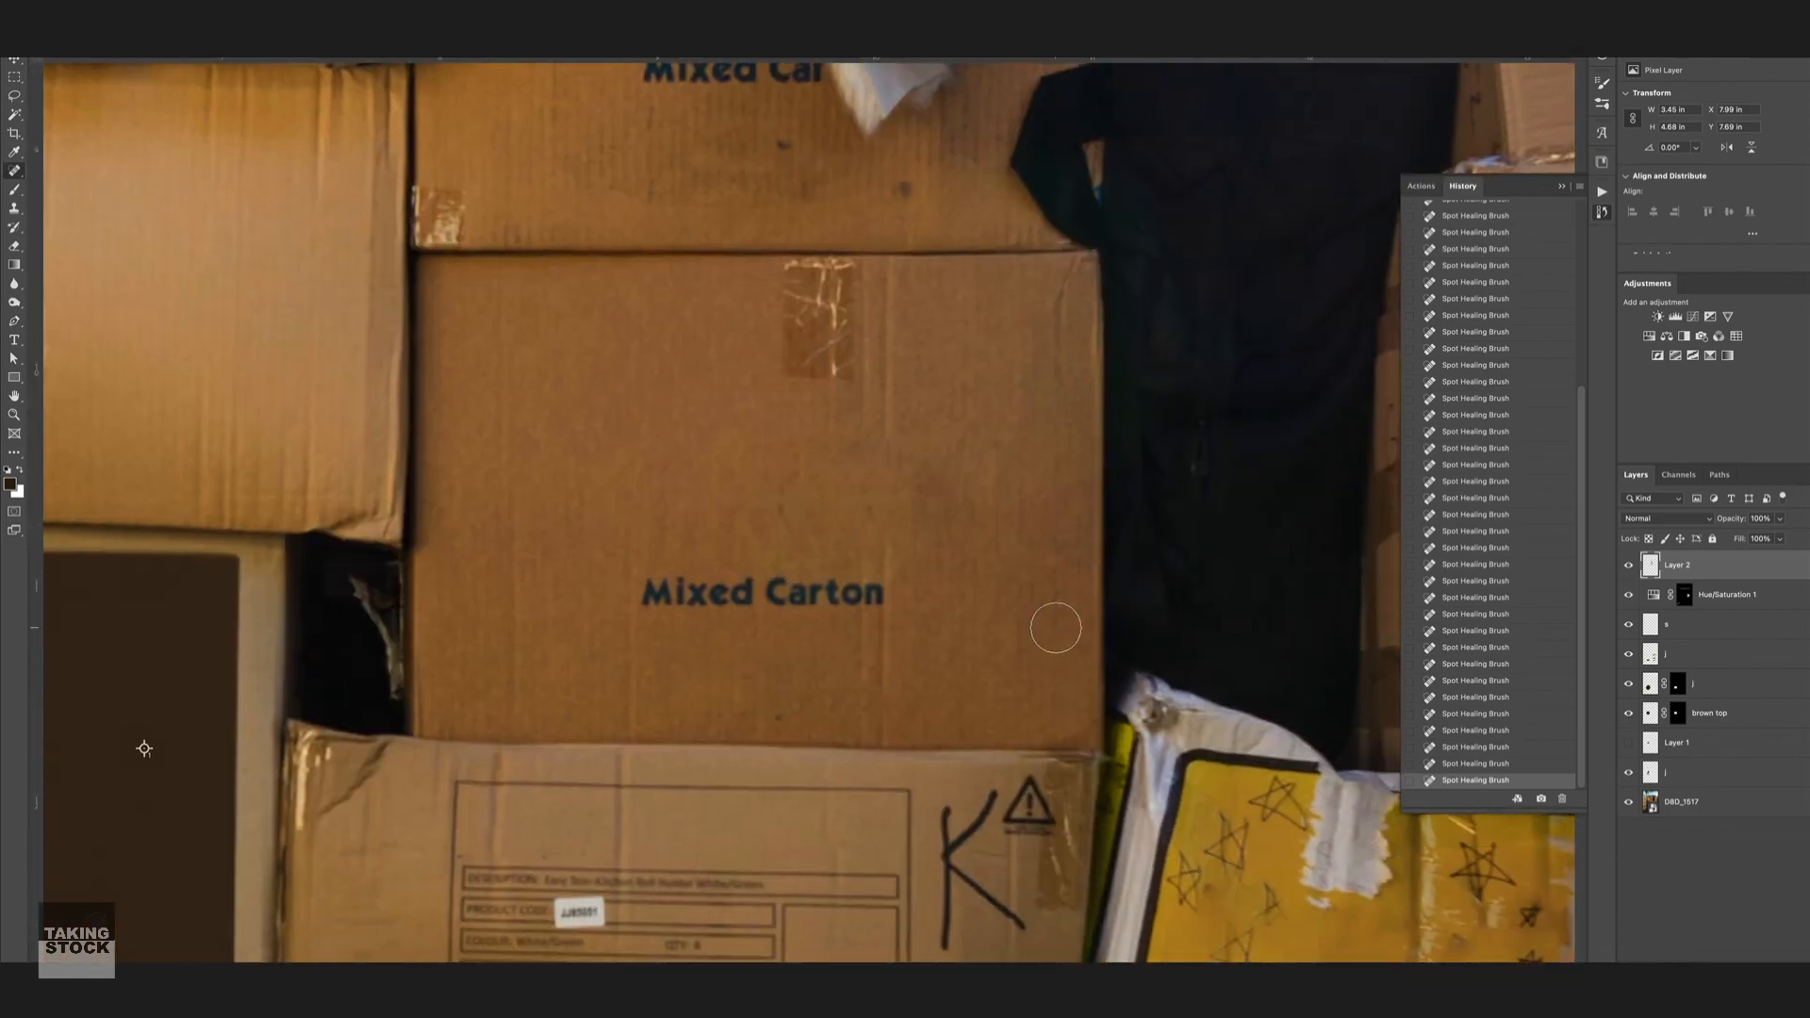
{"action": "key", "text": "s"}
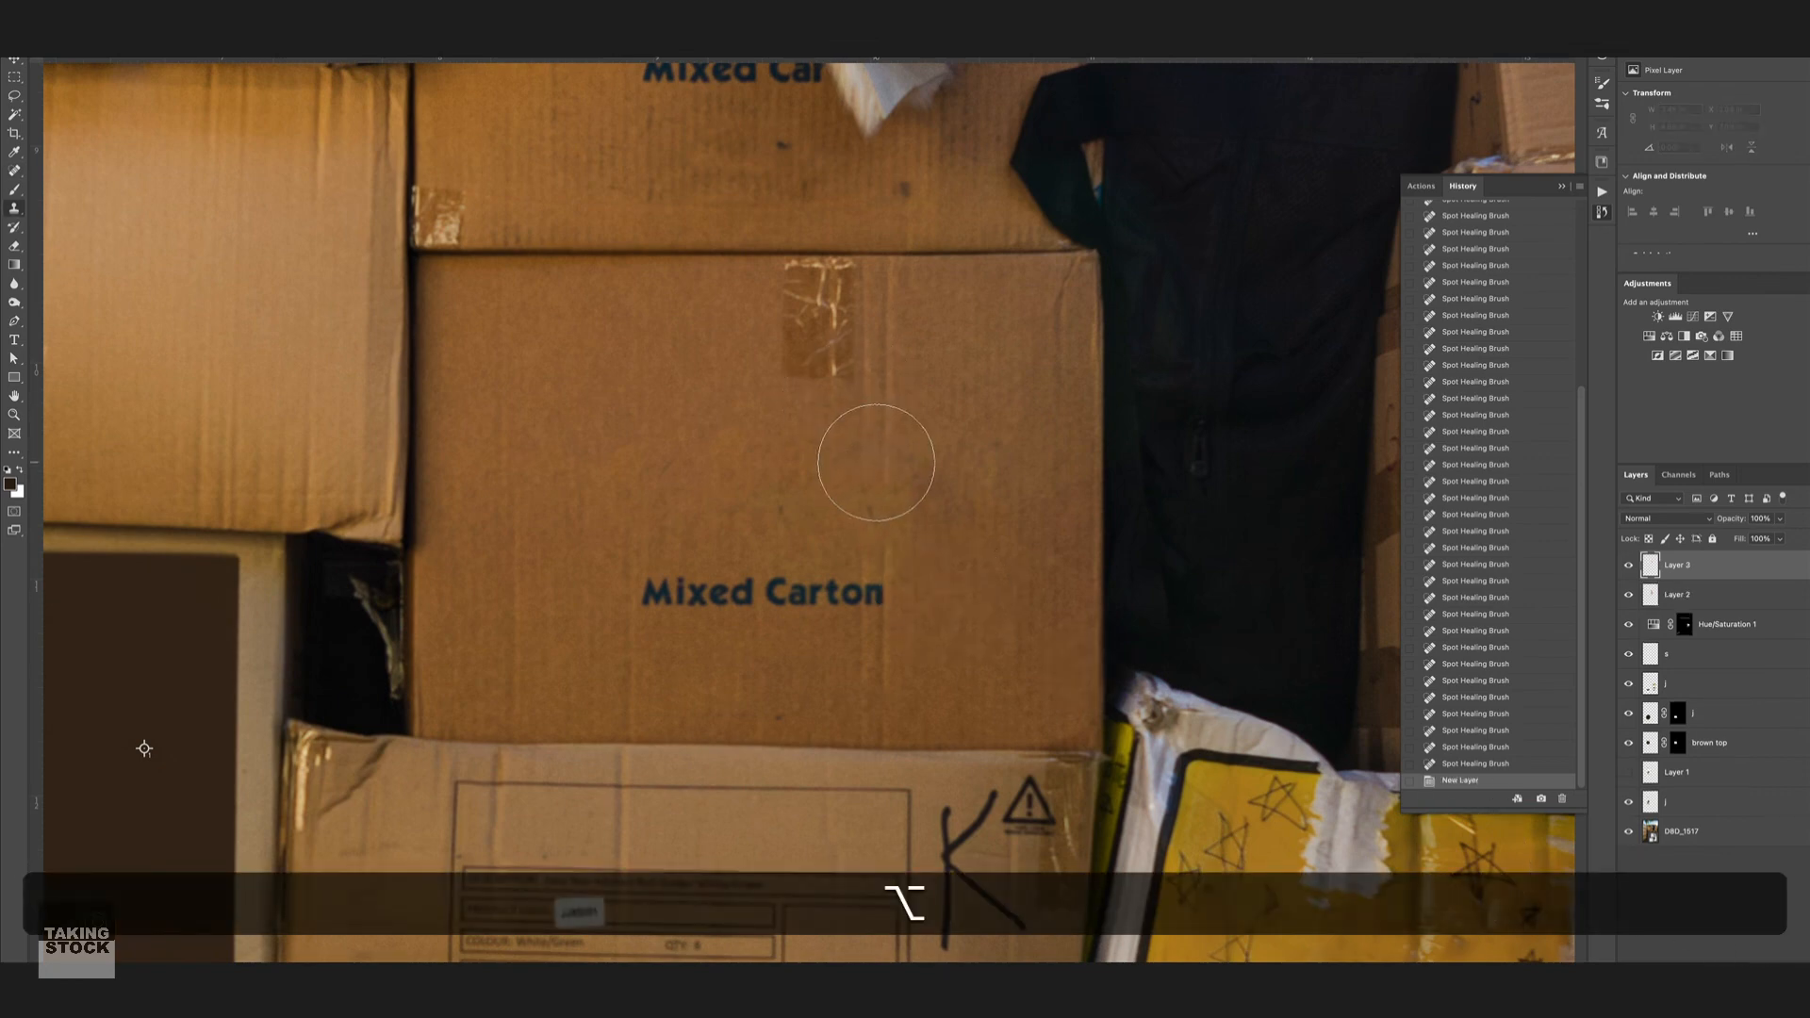
{"action": "left_click", "coordinate": [875, 456]}
{"action": "key", "text": "bracketright"}
{"action": "key", "text": "bracketright"}
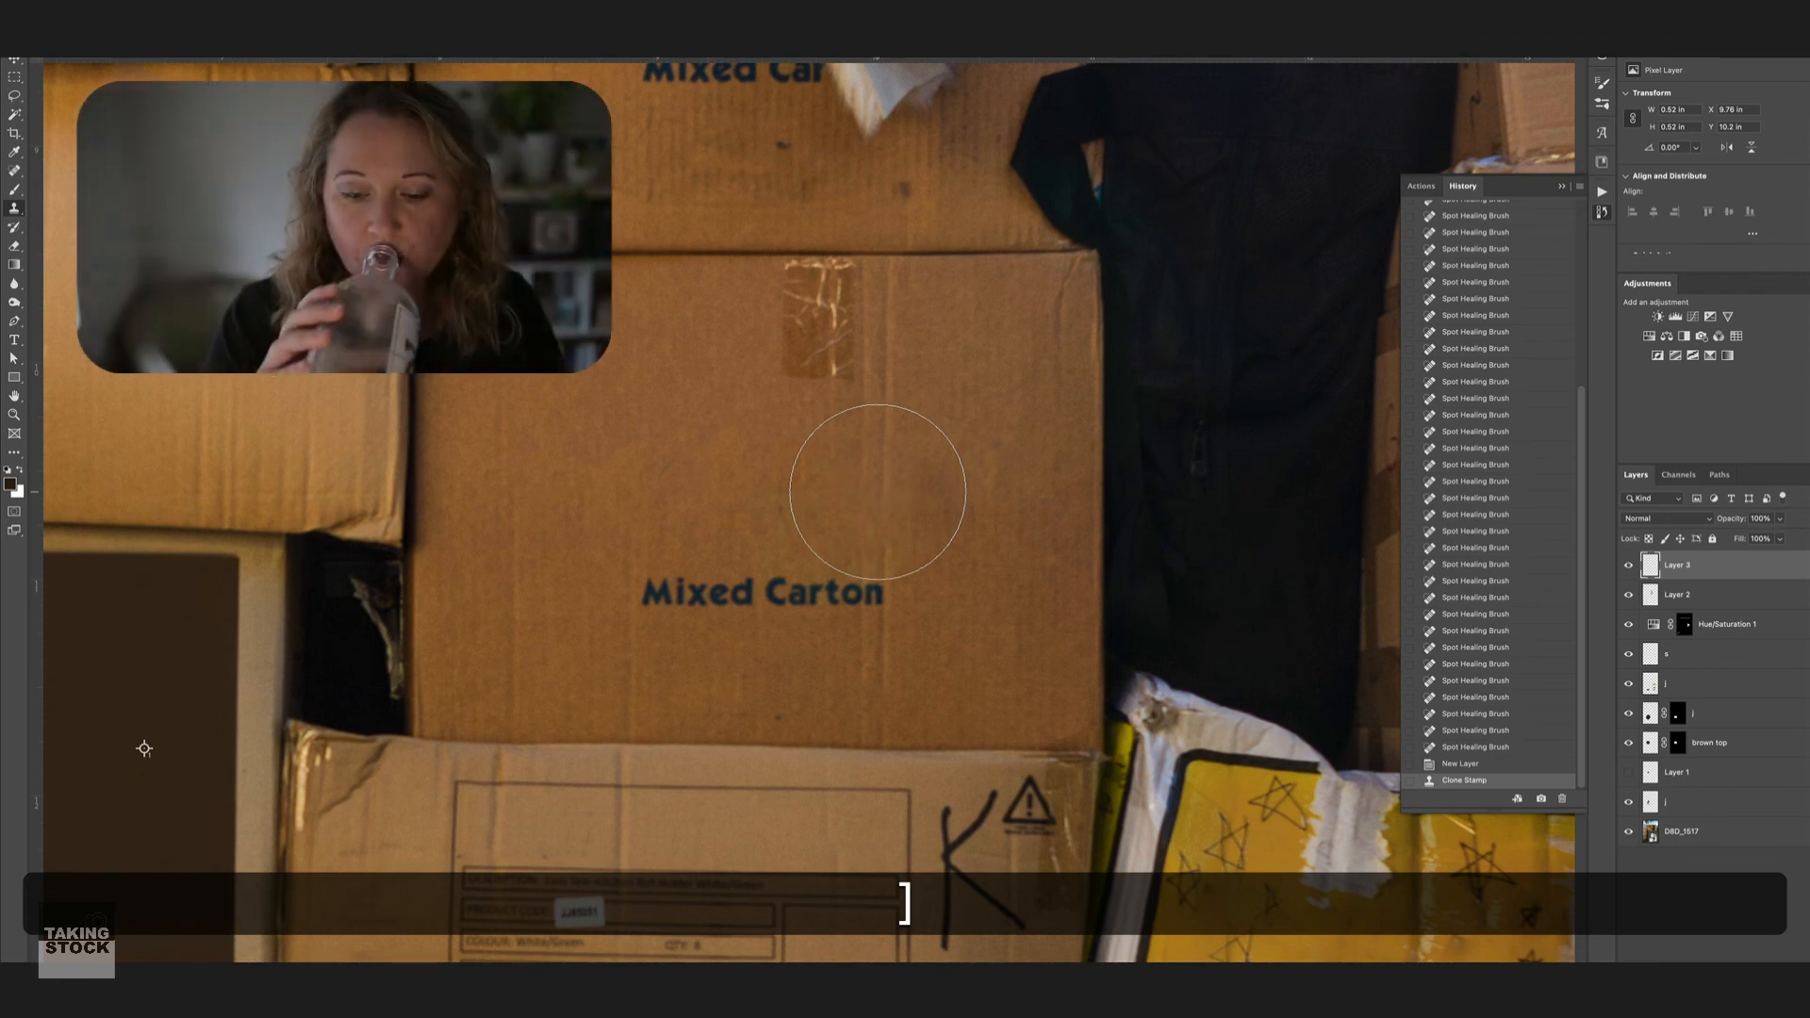
{"action": "left_click", "coordinate": [880, 531]}
{"action": "left_click", "coordinate": [873, 524]}
Step: Sample clean cardboard near the middle carton's tape and clone it over the smudges directly above the Mixed Carton lettering
{"action": "left_click", "coordinate": [722, 407], "text": "alt"}
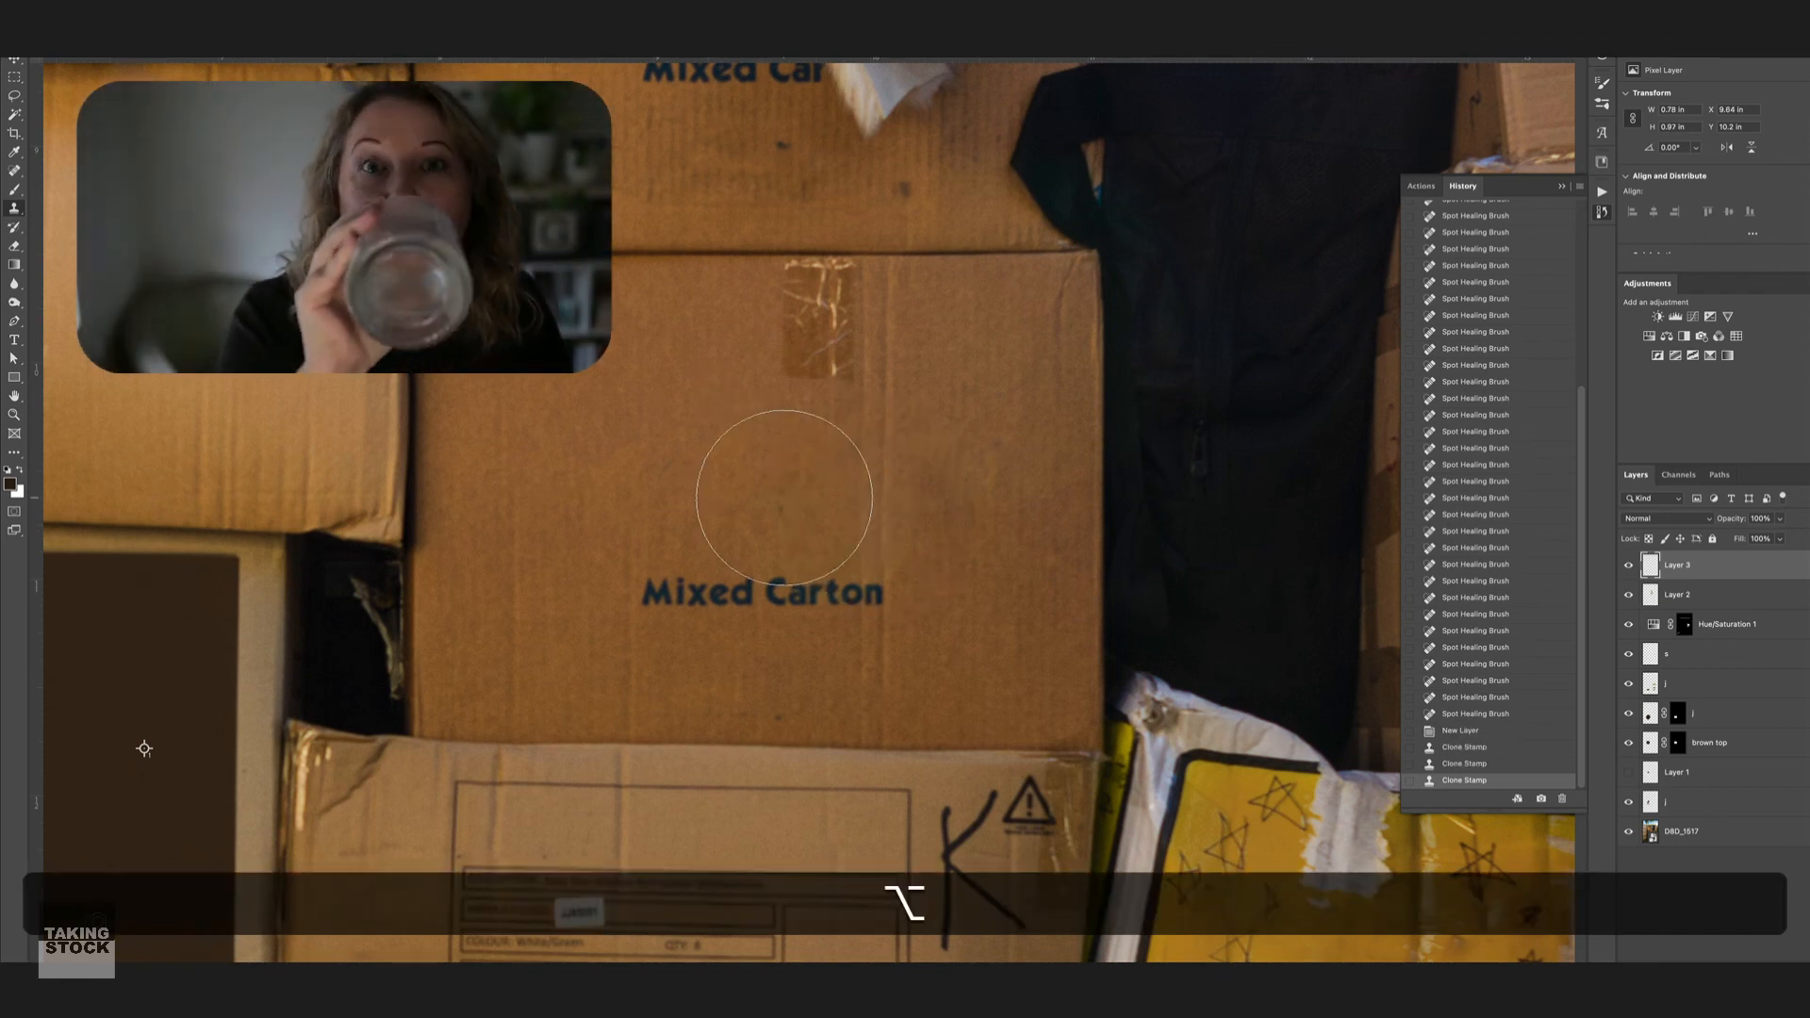
{"action": "left_click", "coordinate": [785, 491]}
{"action": "left_click", "coordinate": [792, 507]}
{"action": "left_click", "coordinate": [804, 488]}
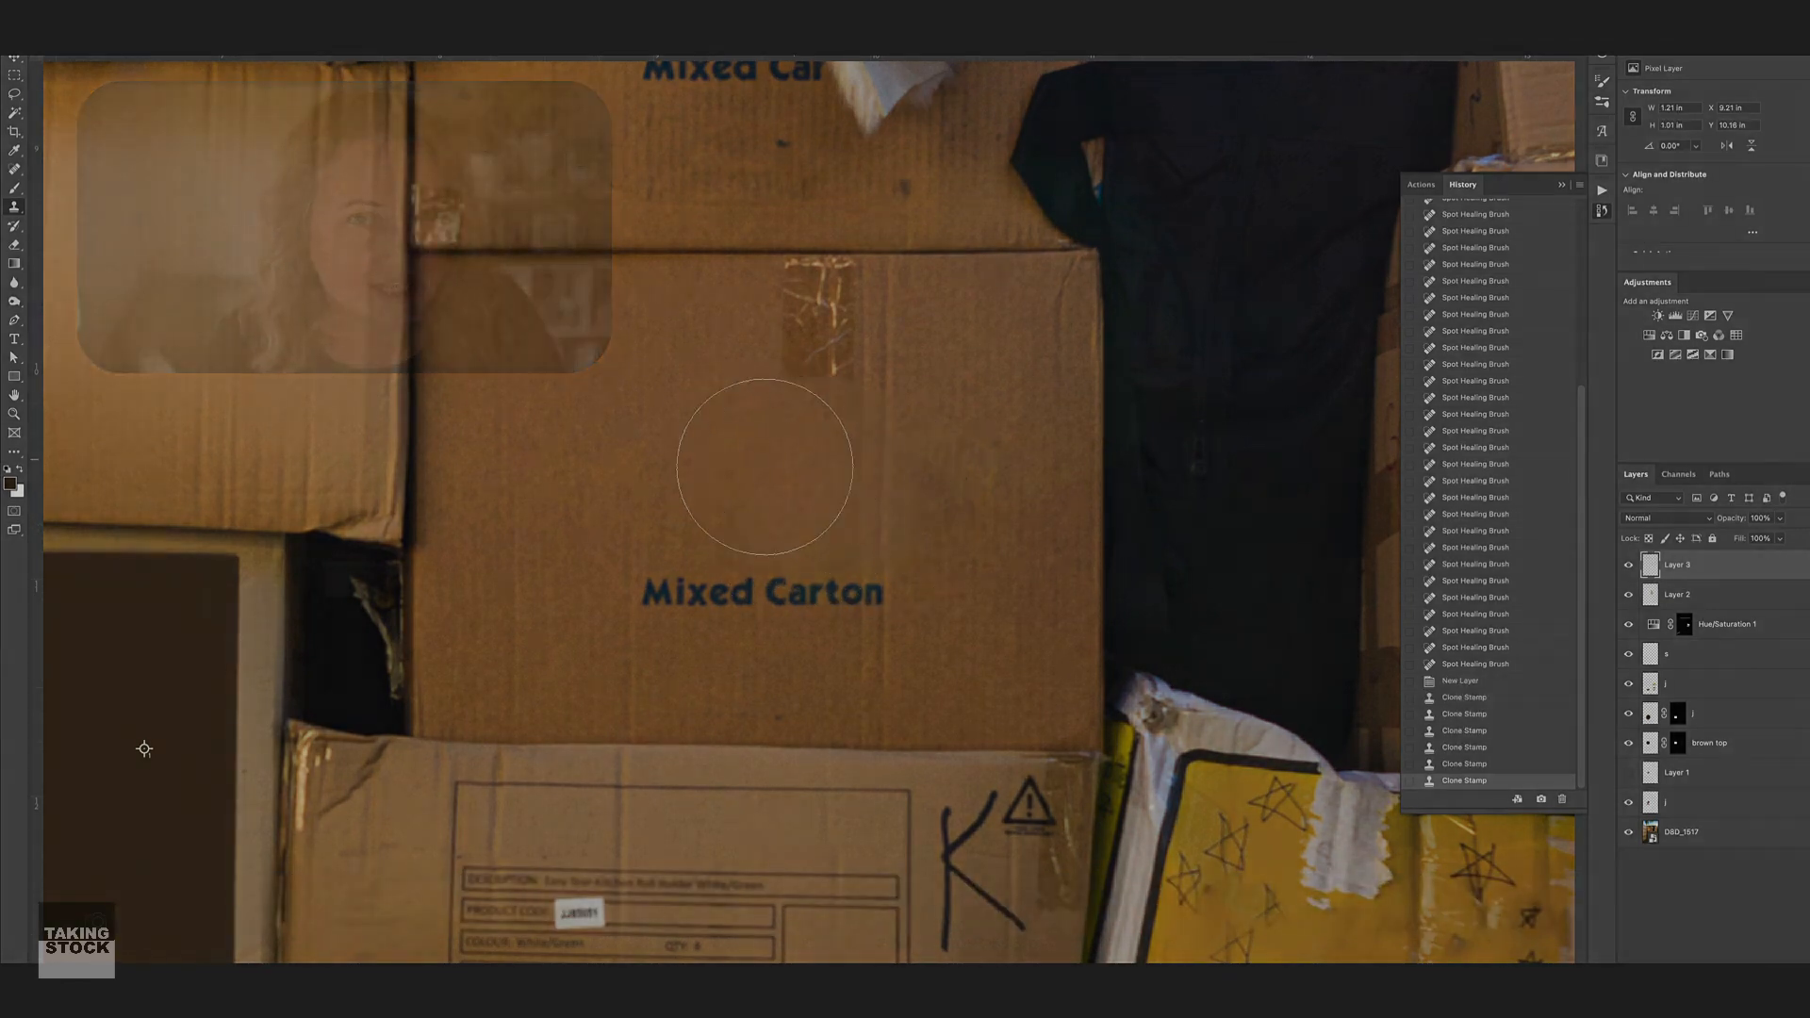
{"action": "key", "text": "super+minus"}
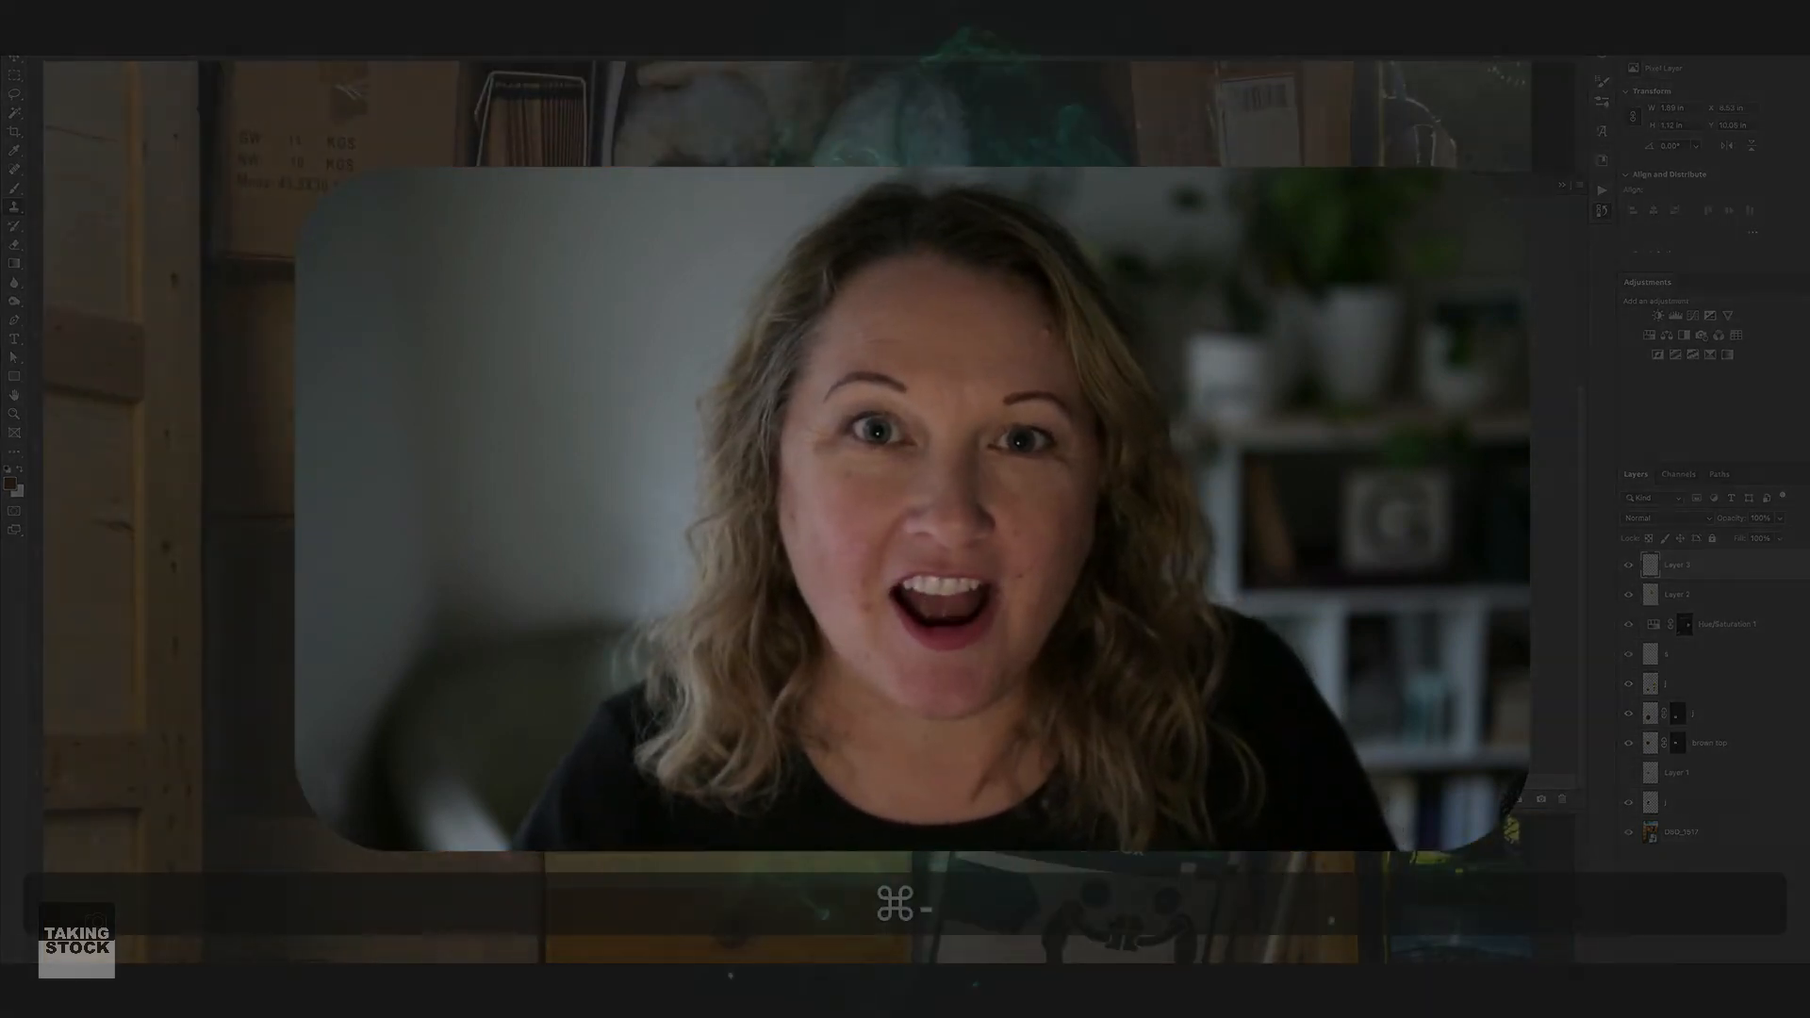